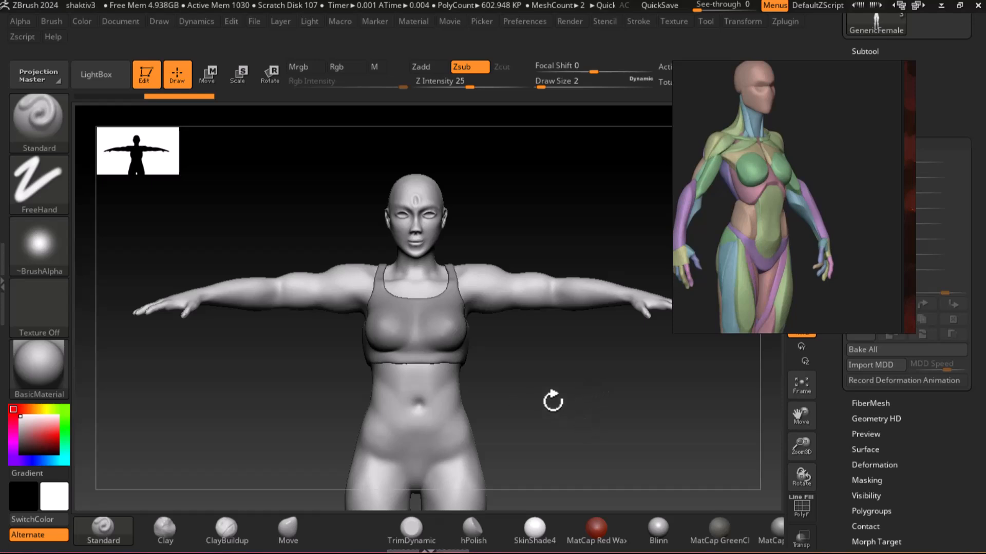
Step: Reposition the anatomy reference window beside the figure and isolate the GenericFemale body subtool from the clothing
drag(544, 398, 592, 405)
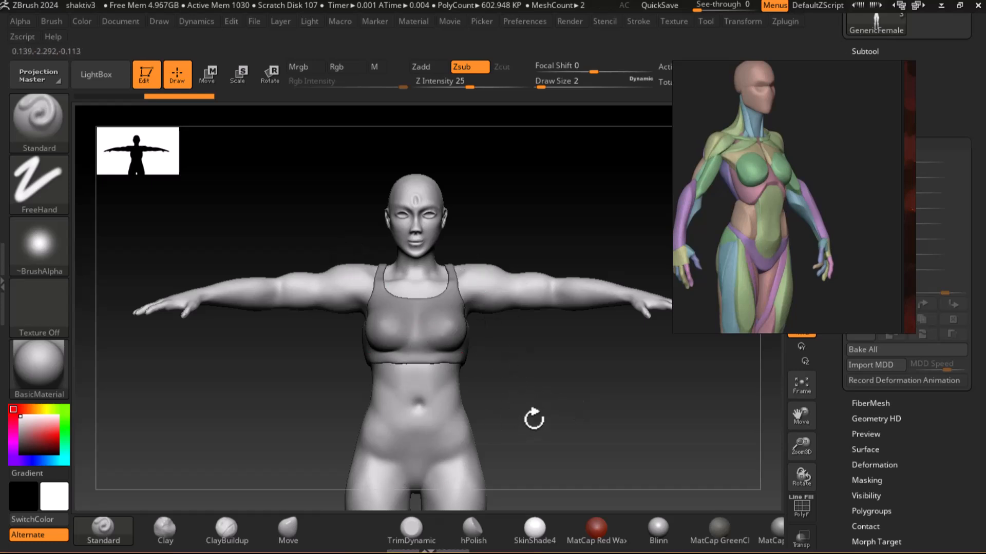
drag(533, 422, 536, 417)
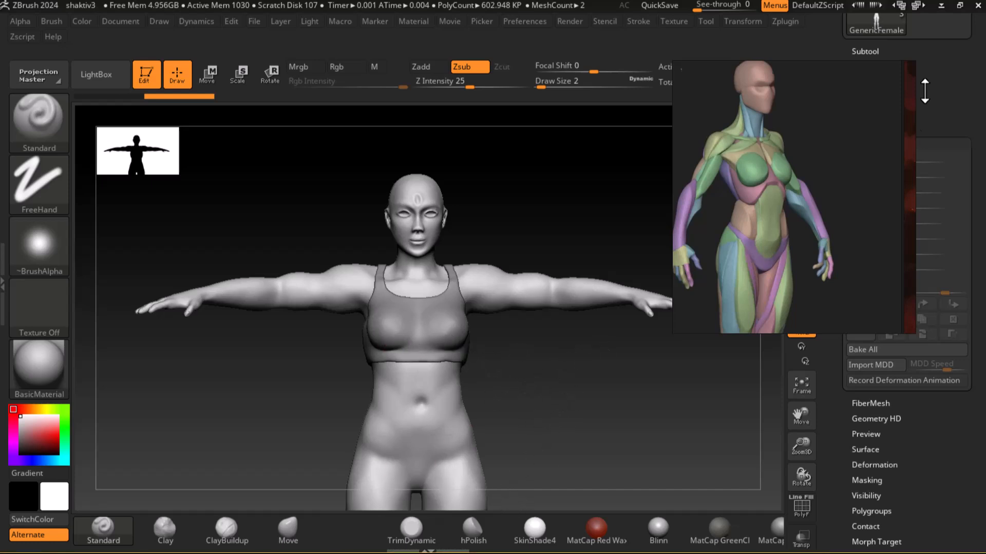
drag(785, 72, 95, 154)
drag(568, 379, 595, 361)
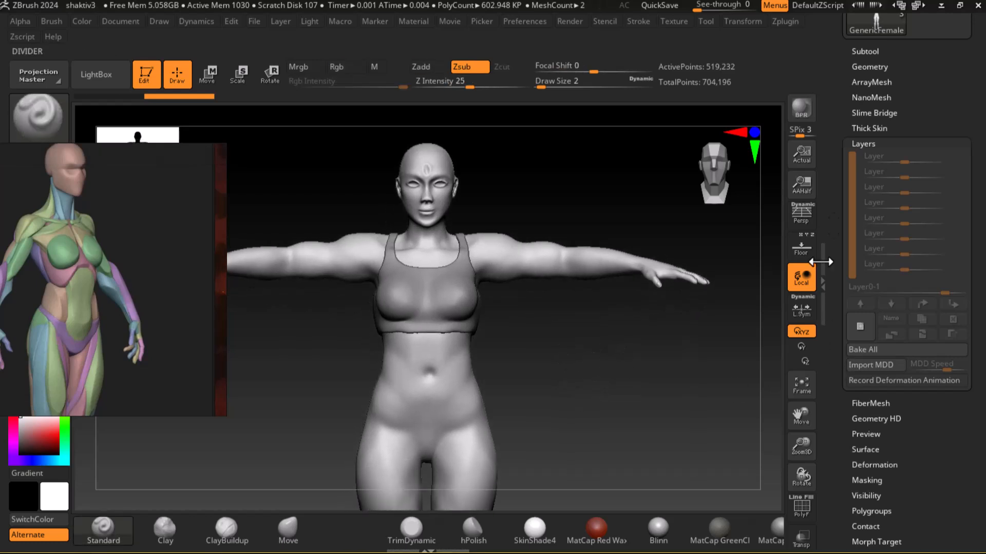
click(868, 51)
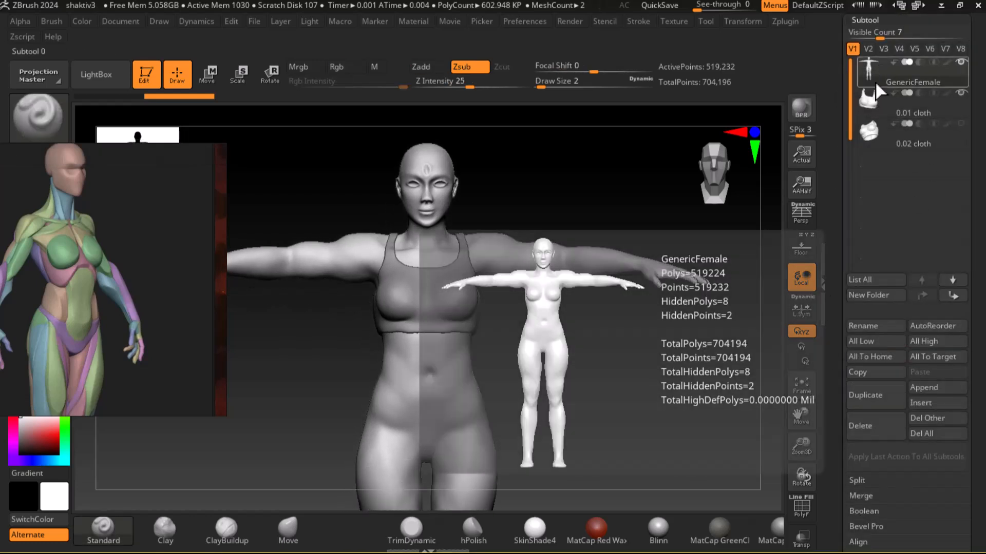
alt+drag(601, 418, 646, 417)
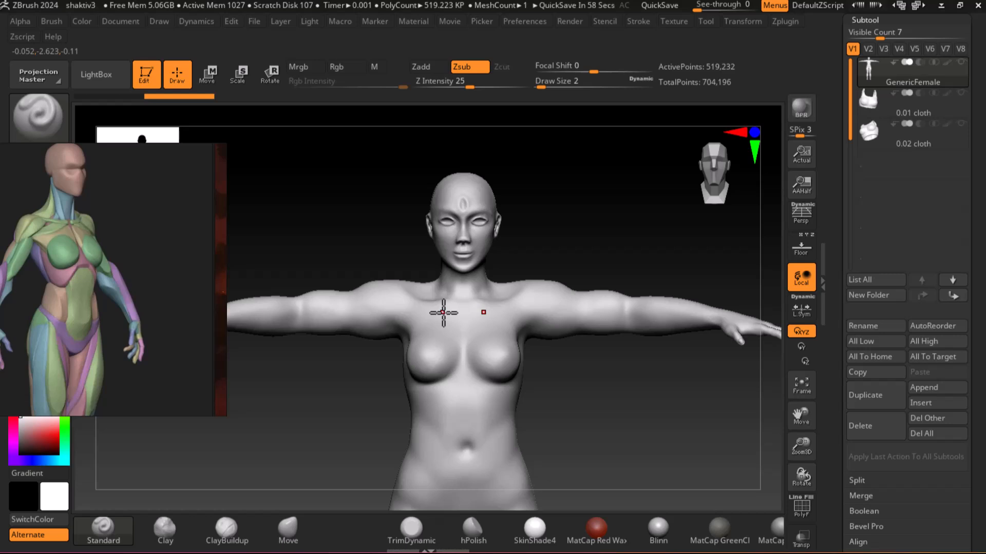
Step: Examine the female body from the front and in profile against the colored anatomy reference
drag(688, 403, 637, 410)
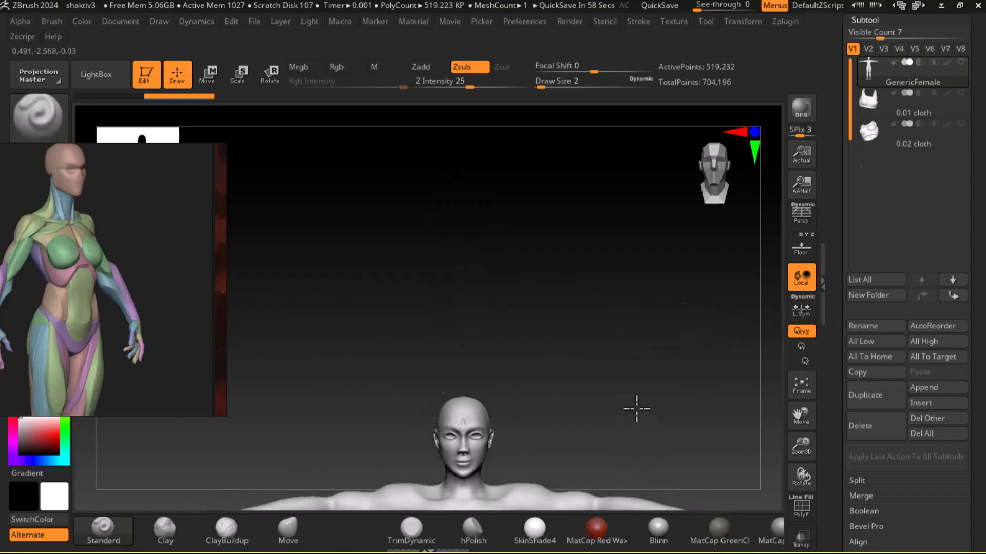
alt+drag(610, 341, 605, 246)
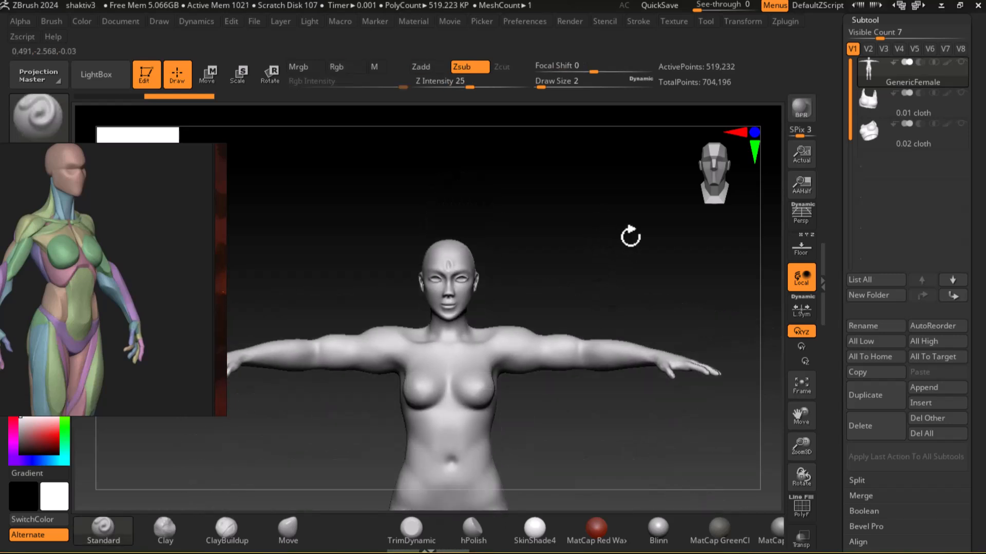
middle_drag(84, 324, 174, 308)
key(space)
alt+drag(563, 255, 552, 128)
alt+drag(581, 218, 575, 498)
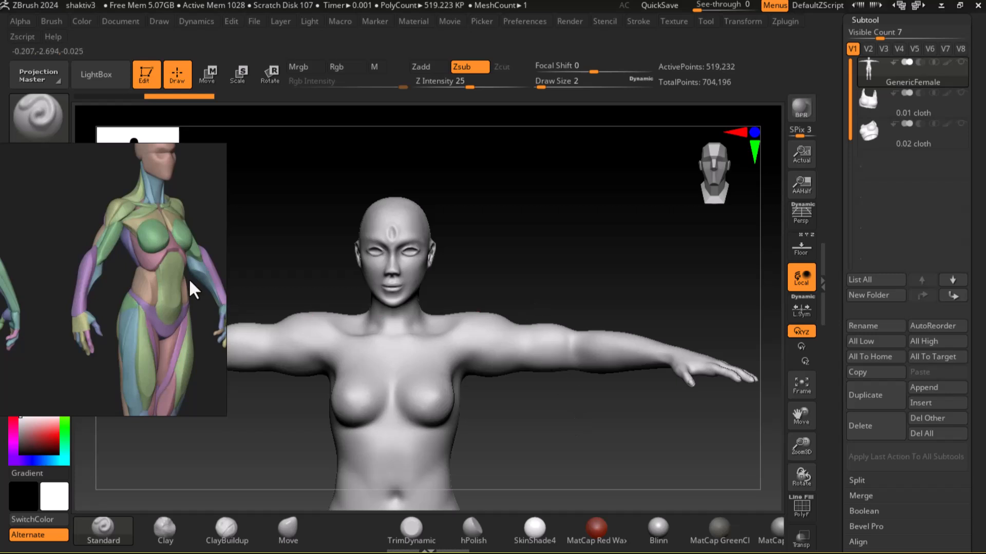
drag(580, 252, 688, 467)
mouse_move(620, 213)
mouse_down()
mouse_move(687, 255)
mouse_move(586, 310)
mouse_move(603, 273)
mouse_move(622, 400)
mouse_up()
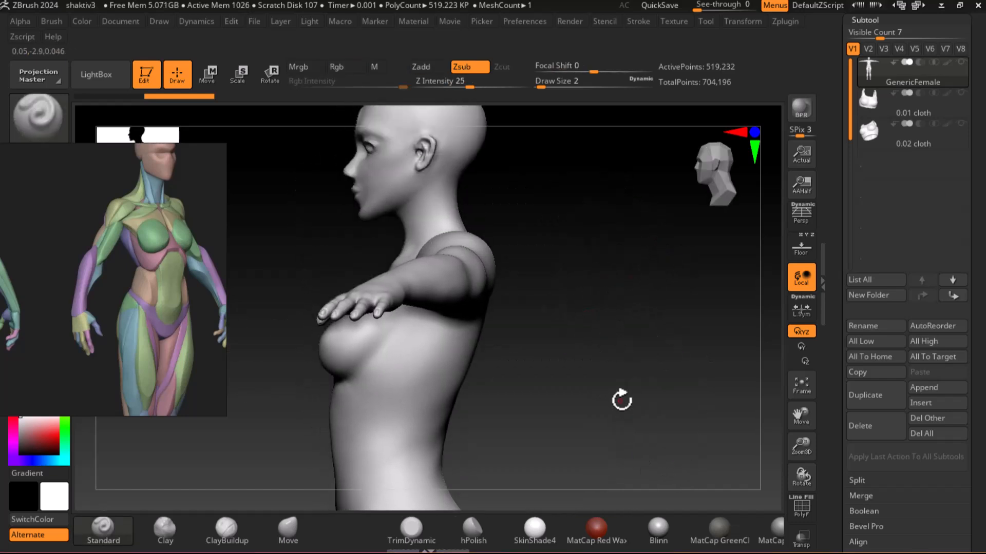
mouse_move(554, 450)
mouse_down()
mouse_move(603, 321)
mouse_move(604, 381)
mouse_up()
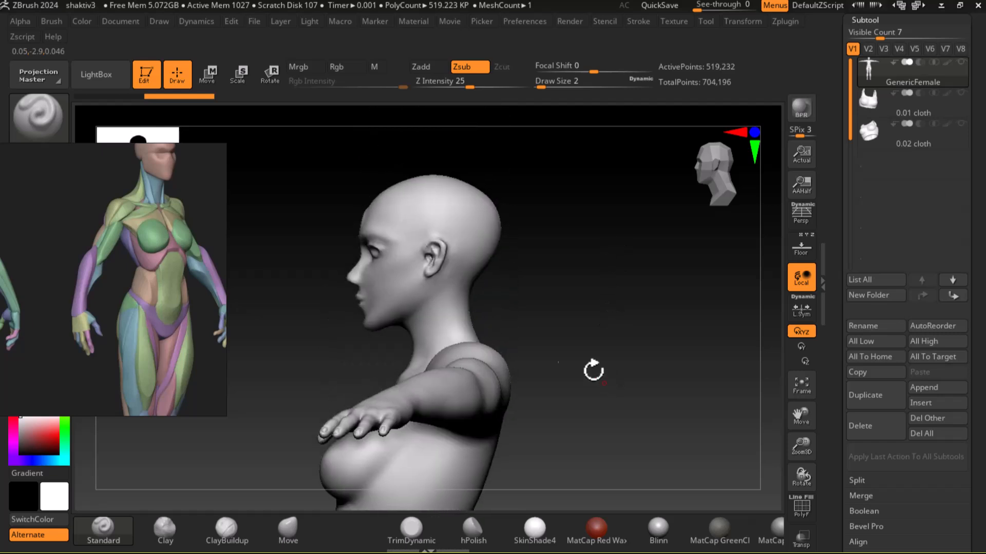
Step: Reshape the jaw and upper neck contour in profile with the Move brush, finishing at draw size 14
click(288, 532)
mouse_move(610, 272)
mouse_down()
mouse_move(524, 356)
mouse_move(510, 327)
mouse_up()
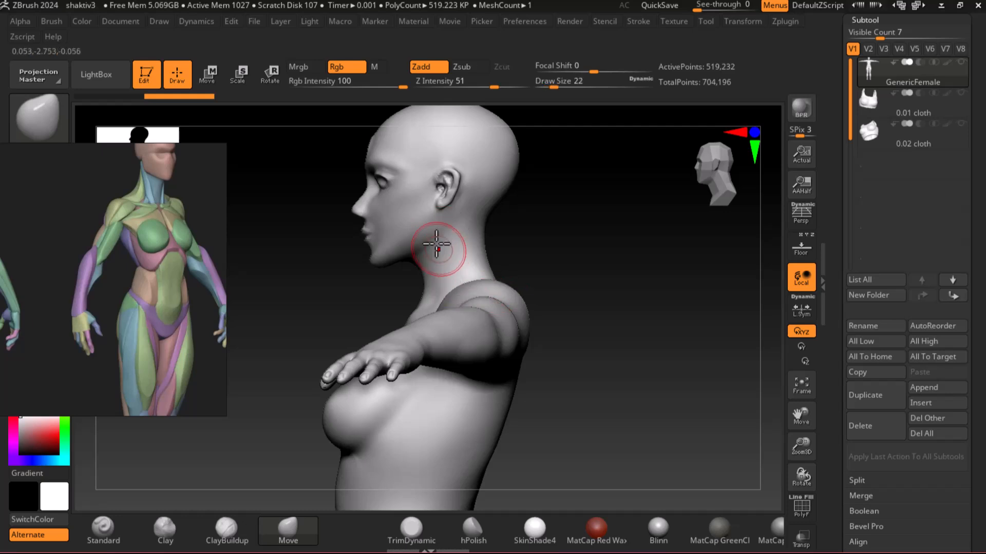
mouse_move(560, 224)
mouse_down()
mouse_move(601, 229)
mouse_move(469, 221)
mouse_move(575, 254)
mouse_move(629, 257)
mouse_move(649, 229)
mouse_move(621, 353)
mouse_up()
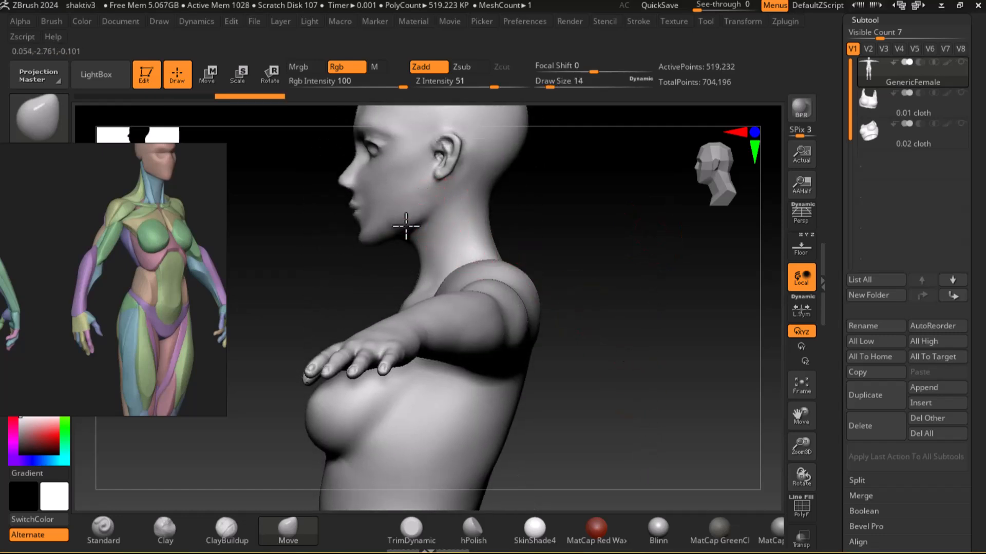
mouse_move(402, 227)
mouse_down()
mouse_move(629, 226)
mouse_move(583, 209)
mouse_move(565, 238)
mouse_move(577, 238)
mouse_move(571, 244)
mouse_move(587, 219)
mouse_move(590, 229)
mouse_move(624, 233)
mouse_move(605, 219)
mouse_move(591, 295)
mouse_move(585, 267)
mouse_up()
Step: Isolate the head and shoulders and refine the contour under the chin with the Move brush at draw size 14
ctrl+shift+drag(279, 168, 520, 391)
mouse_move(587, 308)
mouse_down()
mouse_move(642, 359)
mouse_move(677, 496)
mouse_up()
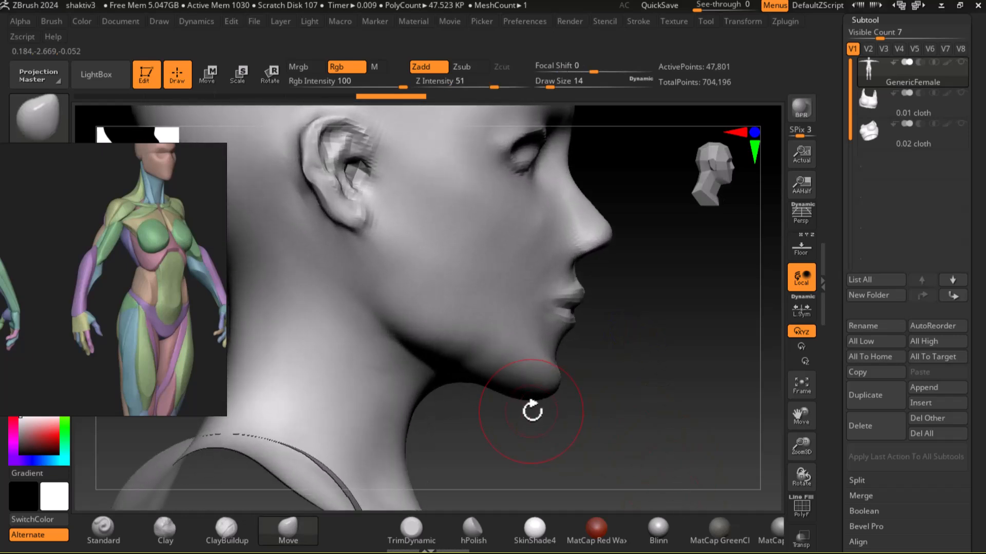
key(bracketleft)
key(bracketright)
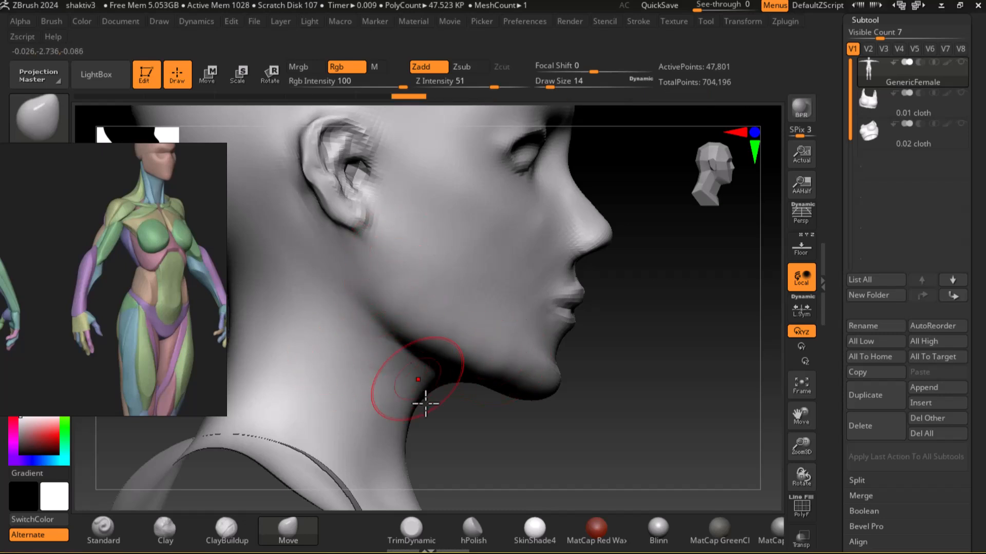
Step: Build up the jawline and chin softly with the ClayBuildup brush at draw size 6 and Z intensity 1
click(219, 542)
key(bracketleft)
key(bracketleft)
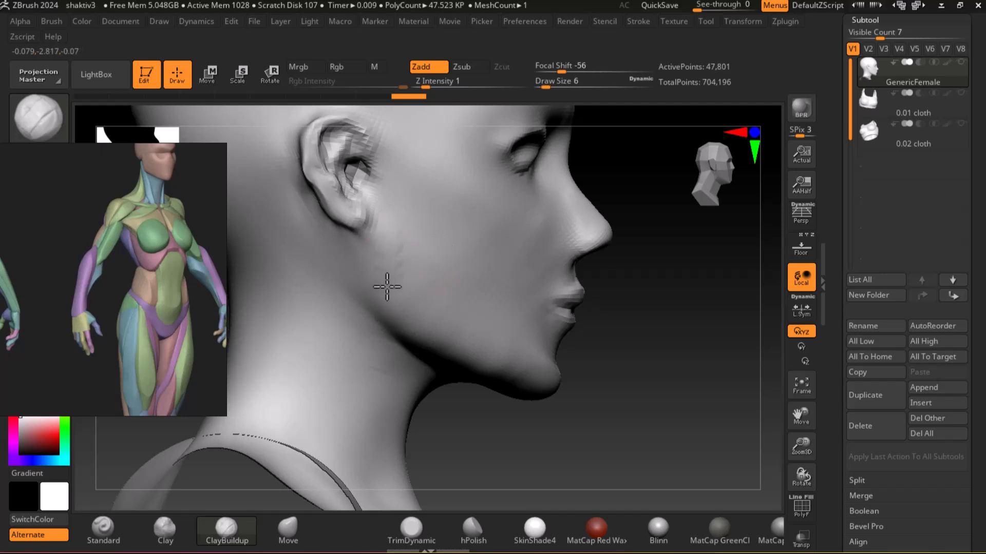
mouse_move(660, 354)
mouse_down()
mouse_move(653, 359)
mouse_move(711, 321)
mouse_move(749, 329)
mouse_move(651, 347)
mouse_up()
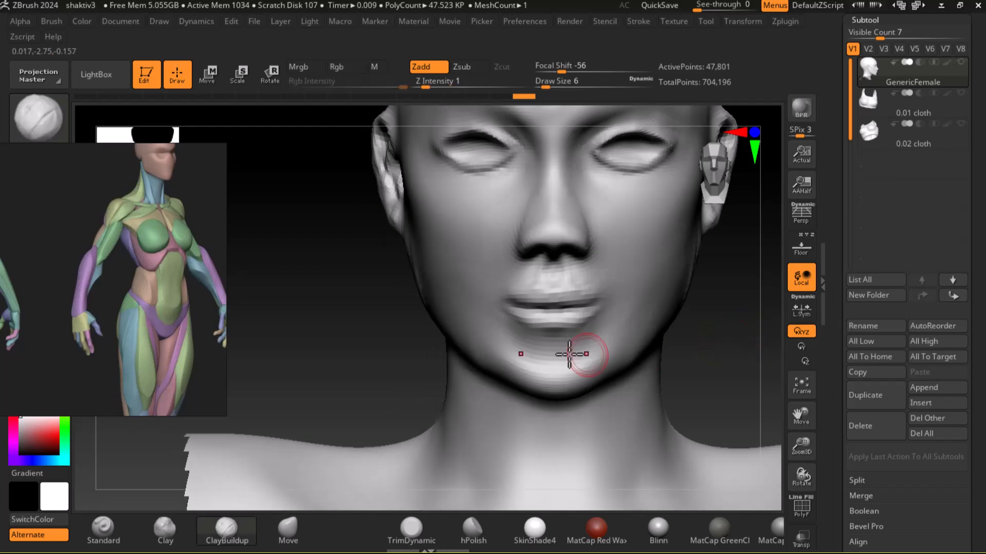
alt+drag(344, 310, 355, 329)
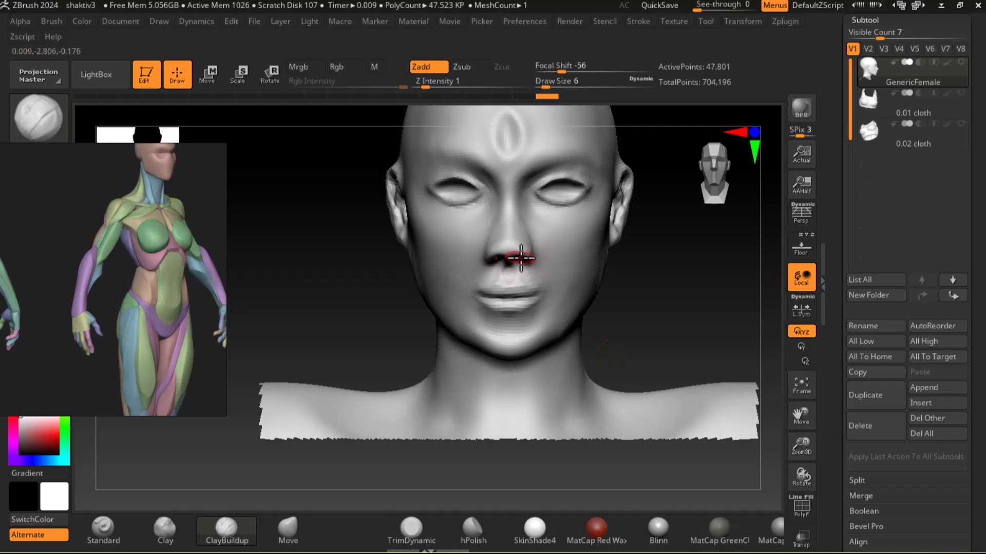
Step: Adjust the nose tip and its underside in profile with the Move brush at draw size 8
drag(657, 324, 698, 323)
click(288, 531)
key(])
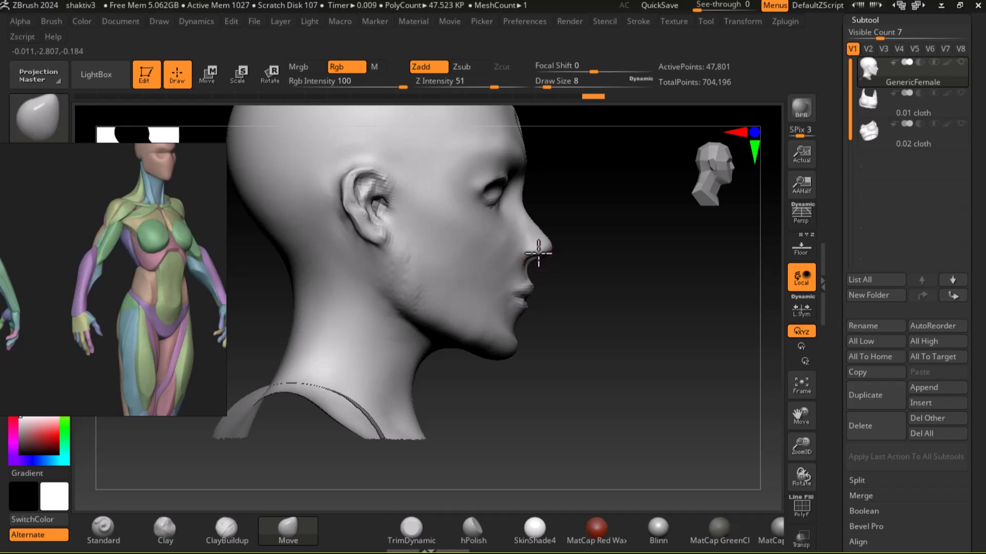
drag(667, 303, 462, 293)
drag(563, 260, 557, 257)
shift+drag(359, 314, 734, 300)
Step: Define the nostril wings and the creases beside them with the ClayBuildup brush at draw size 5
click(231, 538)
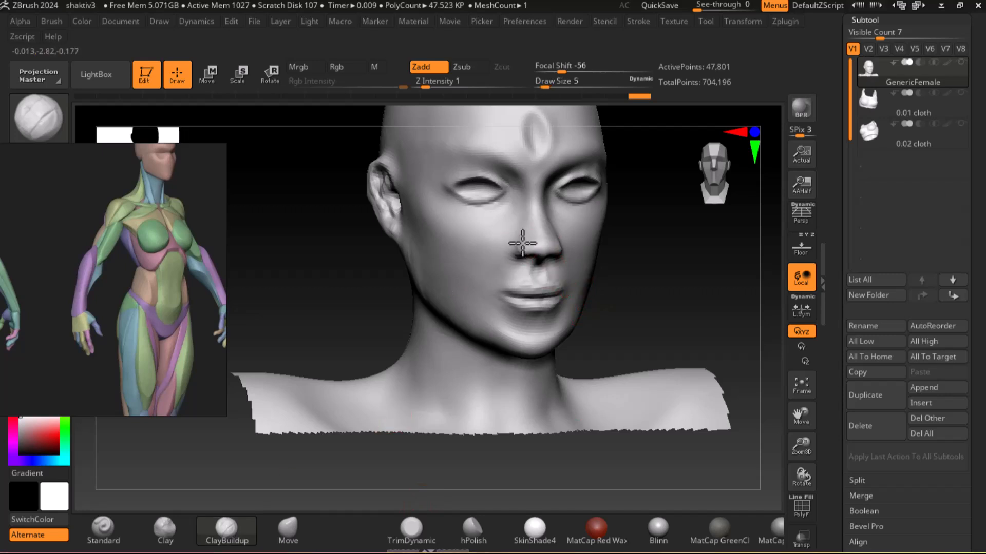
drag(623, 259, 656, 328)
drag(656, 328, 641, 308)
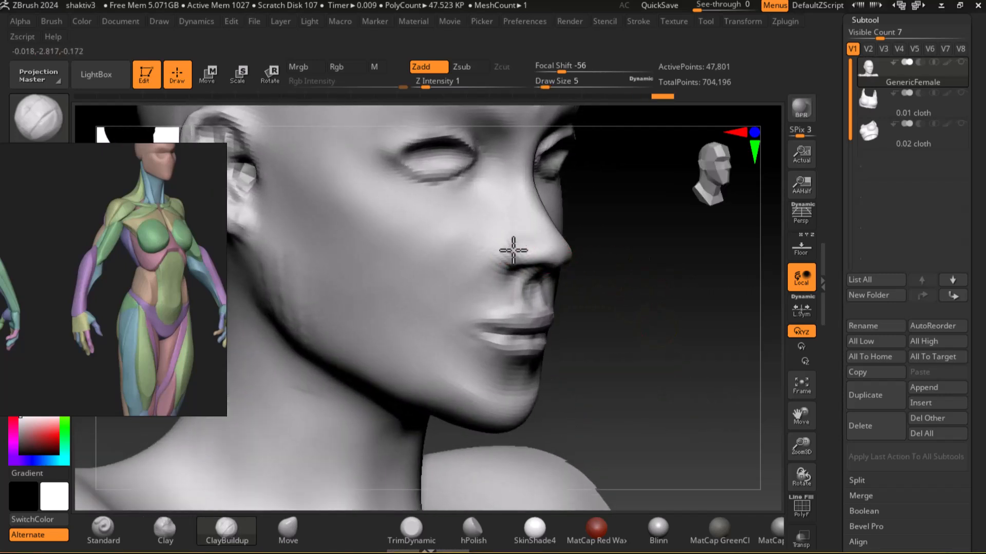
alt+drag(511, 254, 498, 231)
alt+drag(489, 283, 497, 263)
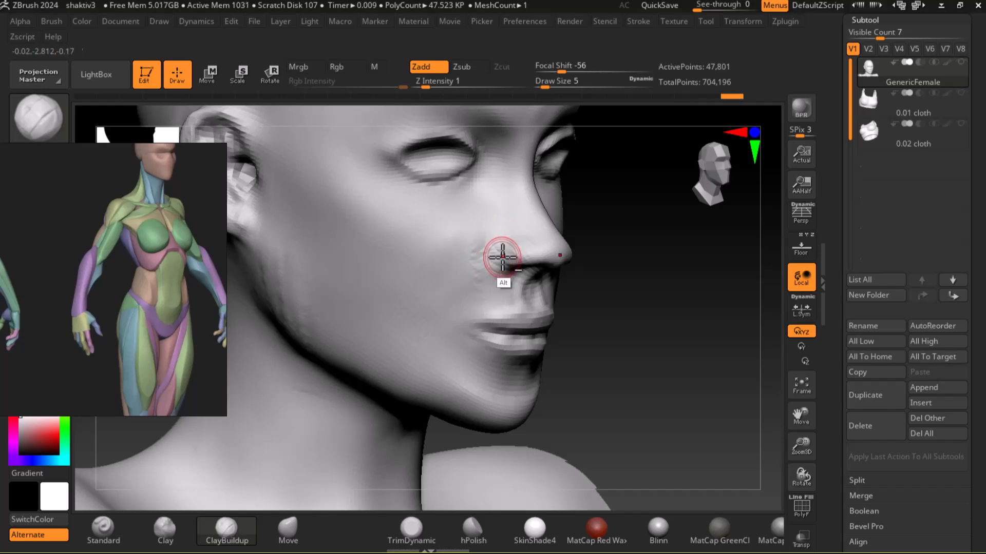
Step: Pull the outer eye area back in profile with the Move brush at draw size 9
drag(740, 288, 684, 299)
mouse_move(713, 344)
shift+mouse_down()
mouse_move(737, 376)
mouse_move(750, 299)
mouse_move(733, 360)
mouse_move(744, 341)
mouse_move(763, 359)
mouse_move(708, 321)
mouse_move(701, 373)
mouse_move(726, 401)
mouse_move(726, 385)
shift+mouse_up()
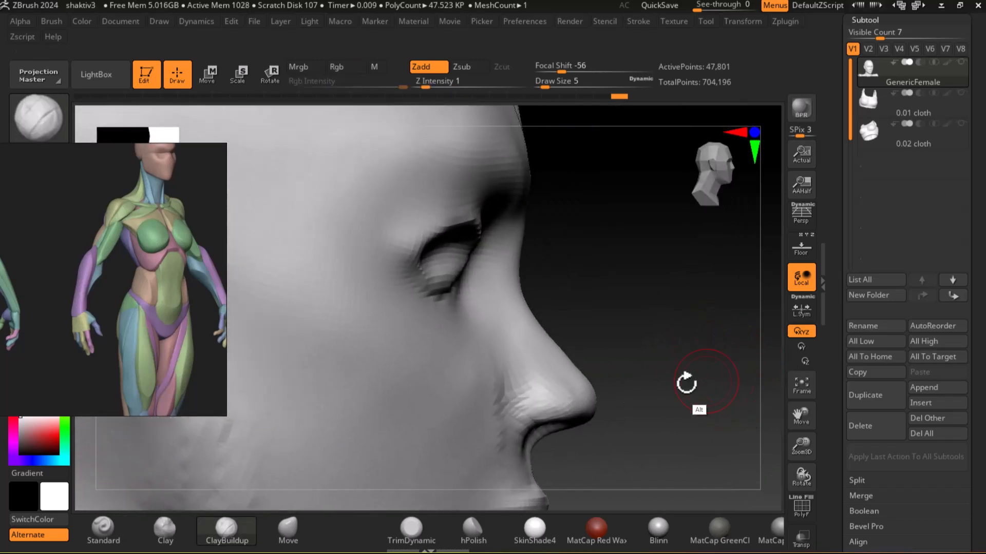
click(289, 529)
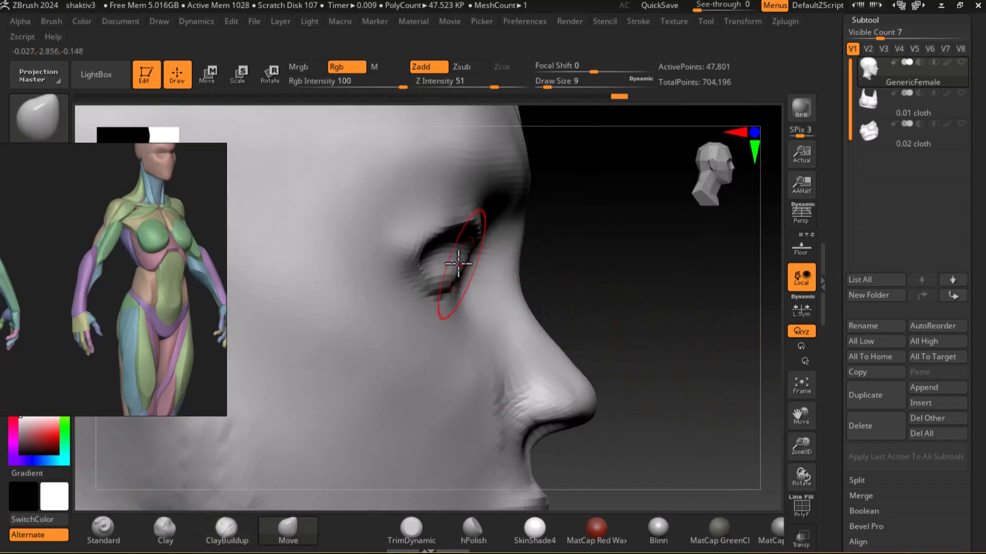
drag(406, 248, 396, 235)
mouse_move(652, 288)
mouse_down()
mouse_move(605, 222)
mouse_move(627, 284)
mouse_move(710, 312)
mouse_move(668, 262)
mouse_up()
Step: Isolate the strip of face around both eyes and insert a sphere as a new subtool
ctrl+shift+drag(564, 167, 356, 290)
drag(359, 292, 708, 396)
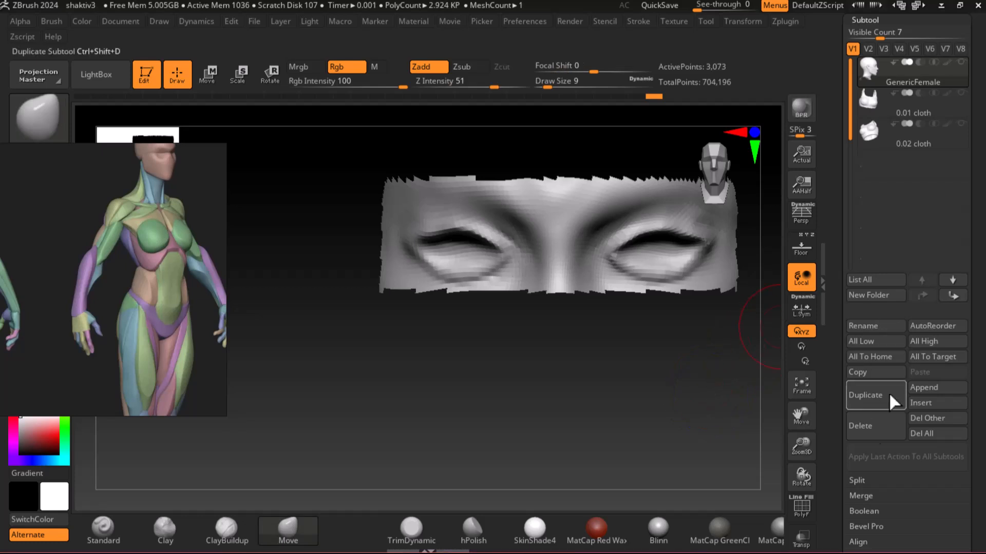
click(939, 402)
click(393, 357)
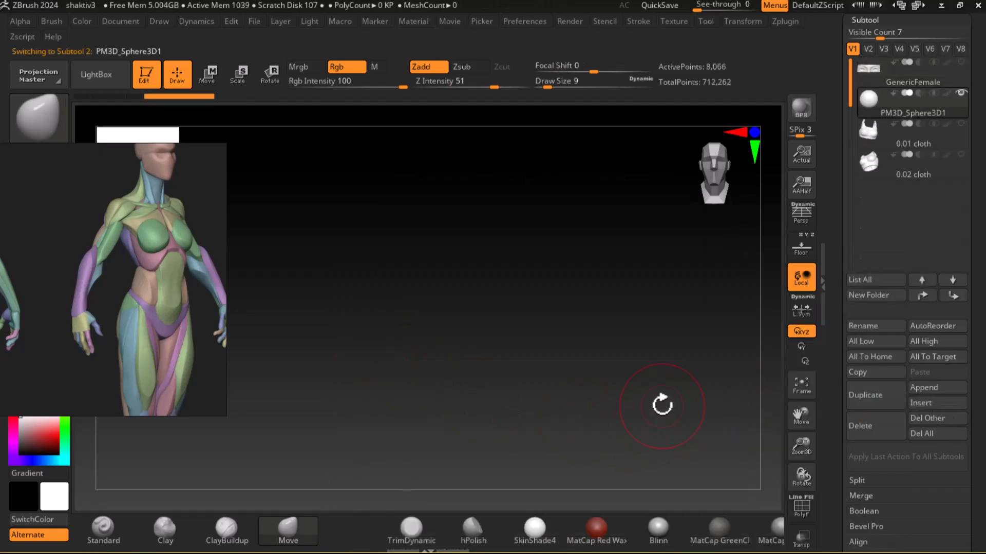
alt+drag(642, 361, 610, 262)
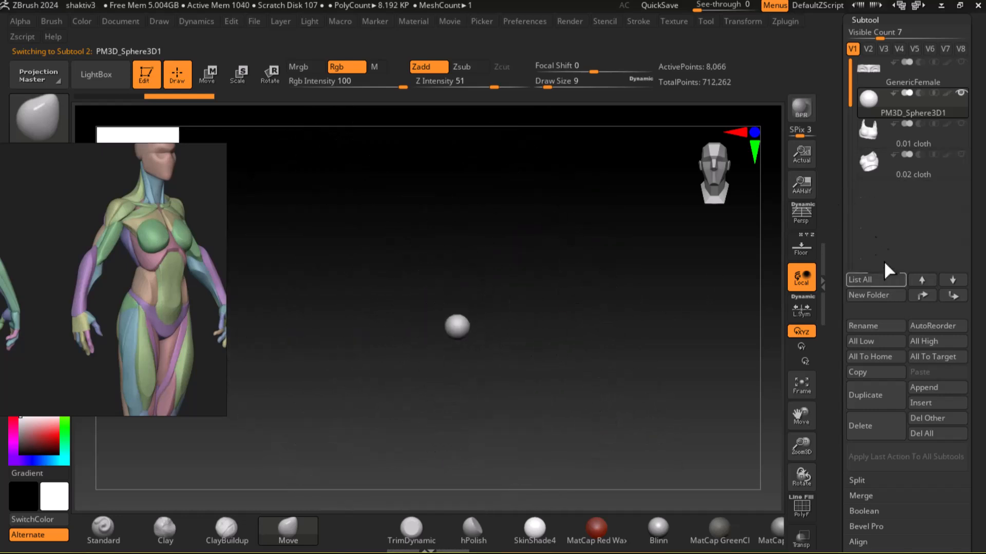
alt+drag(640, 330, 826, 204)
click(210, 76)
drag(377, 315, 521, 228)
key(ctrl+z)
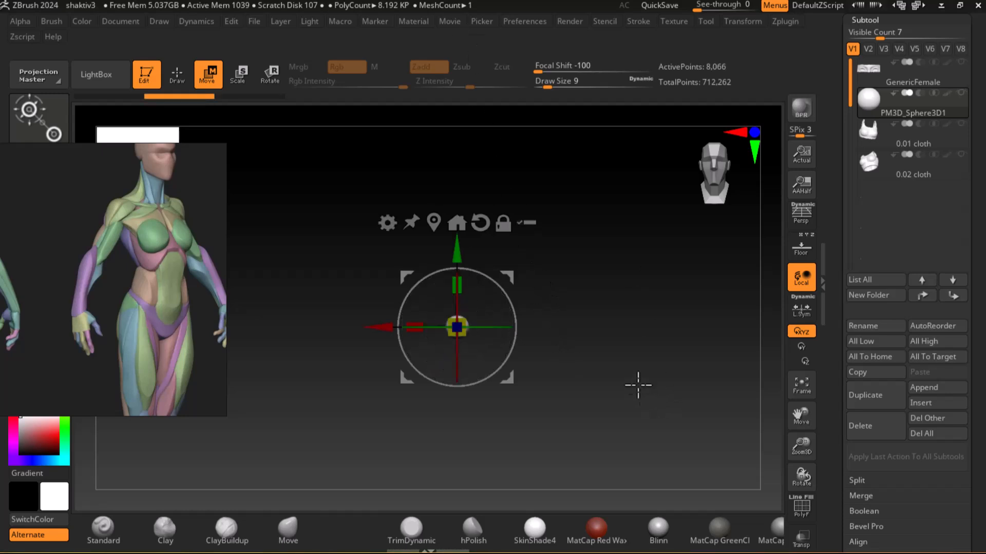
click(177, 74)
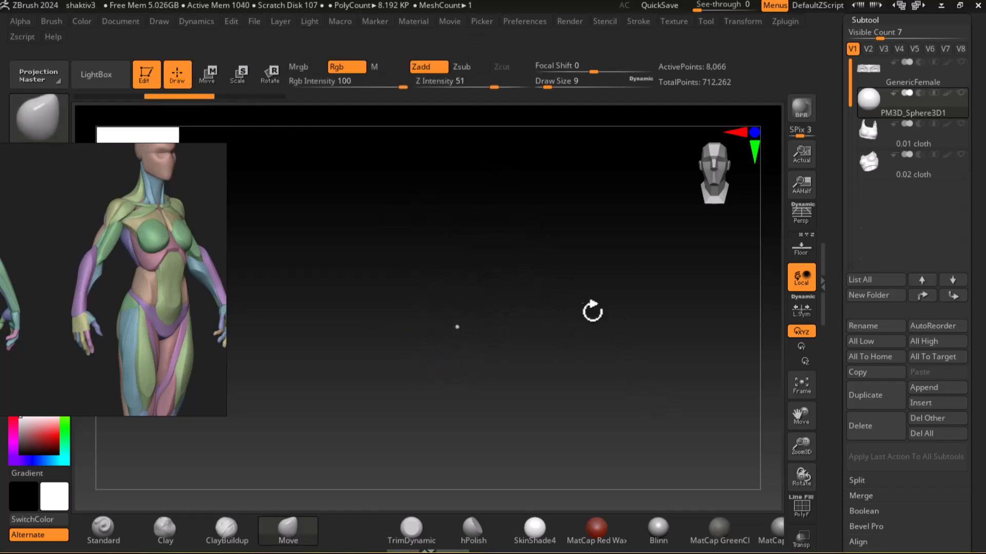
Step: Bring all subtools back into view, frame the whole scene and make the inserted sphere the active subtool
click(868, 77)
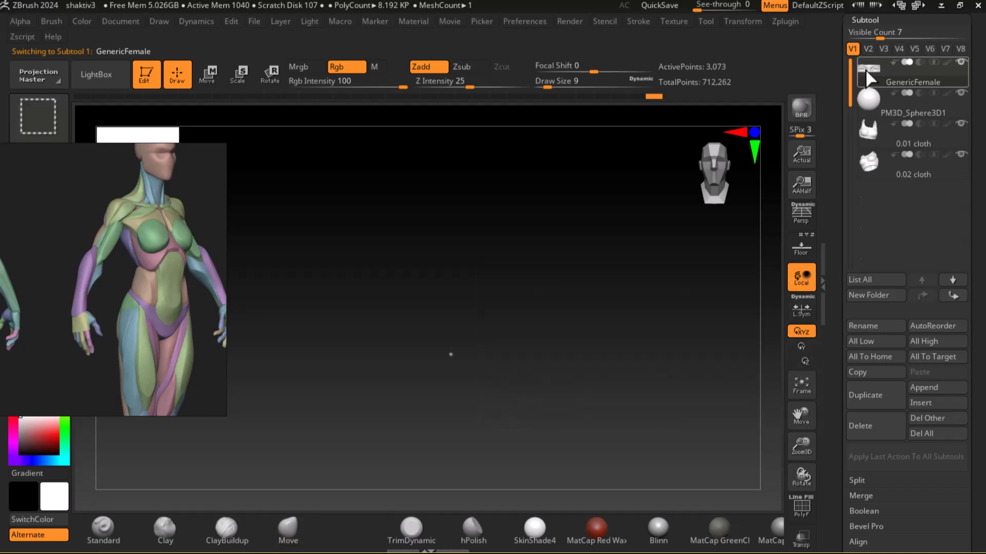
alt+drag(558, 327, 587, 449)
alt+drag(593, 306, 673, 483)
alt+drag(572, 337, 599, 386)
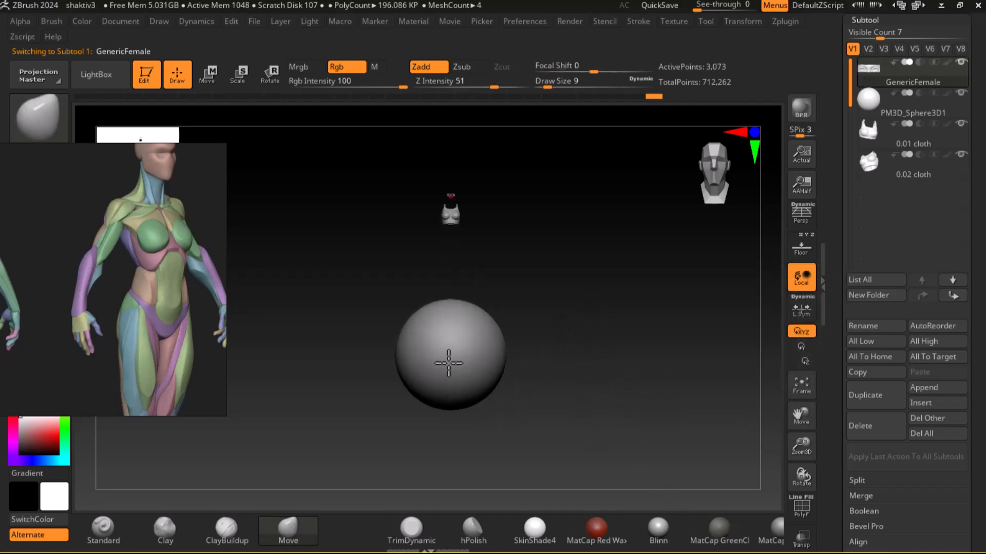
click(867, 110)
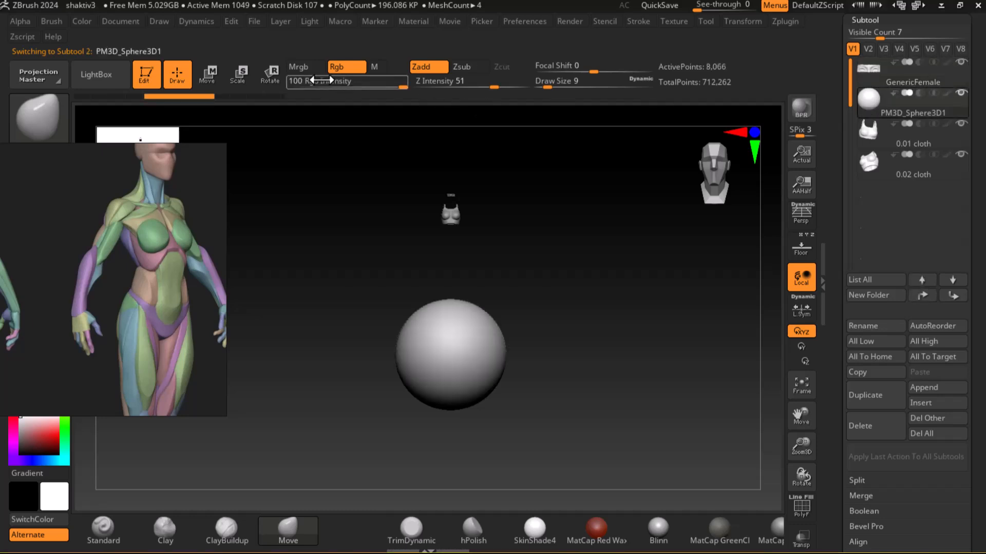
Step: Scale the sphere down uniformly and raise it from below the figure to the height of the head
click(238, 75)
drag(456, 350, 423, 380)
drag(448, 269, 448, 130)
alt+drag(560, 303, 598, 436)
alt+drag(627, 284, 652, 406)
alt+drag(668, 304, 638, 510)
drag(420, 345, 420, 203)
alt+drag(581, 273, 611, 427)
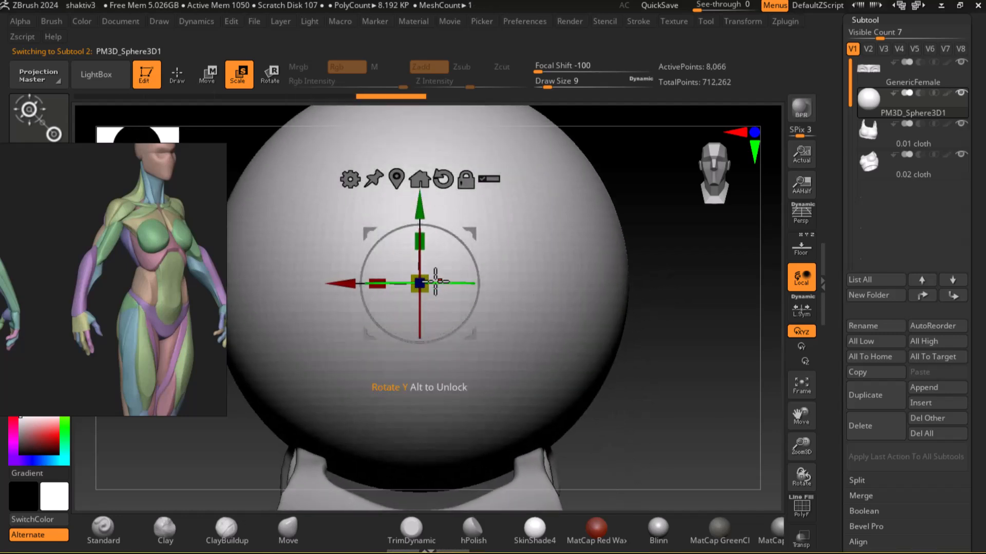
Step: Shrink the sphere further and move it forward in side view to the front of the face
drag(423, 283, 343, 427)
drag(557, 409, 673, 362)
drag(492, 281, 632, 284)
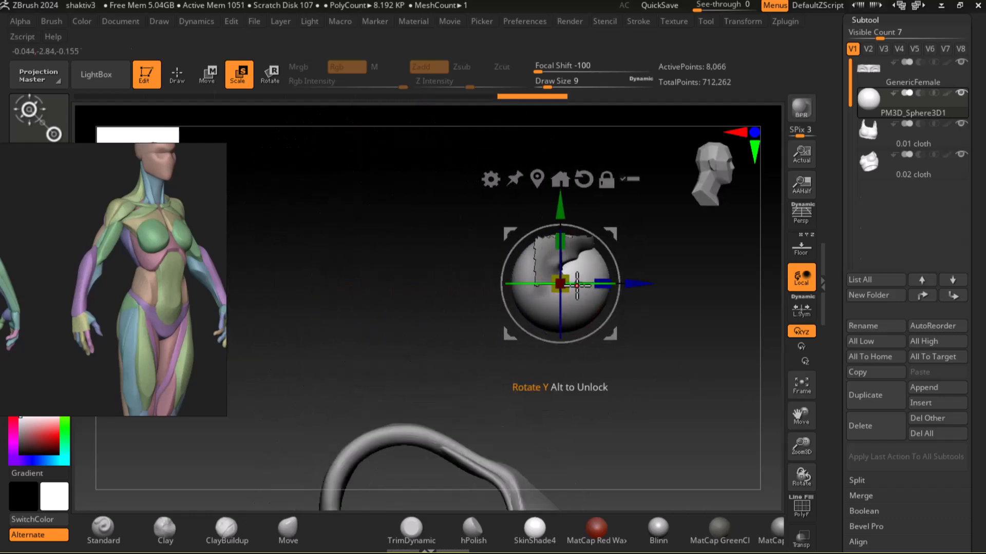
drag(559, 283, 556, 292)
Step: Scale the sphere down toward eyeball size in front view and raise it to eye level between the sockets
drag(691, 395, 611, 390)
alt+drag(712, 356, 619, 422)
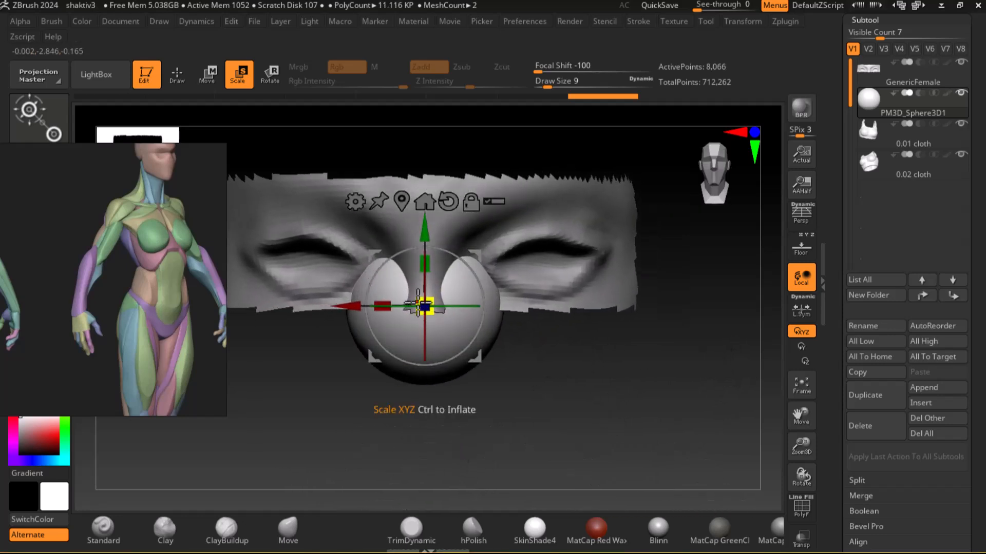
drag(423, 302, 426, 305)
drag(424, 232, 425, 197)
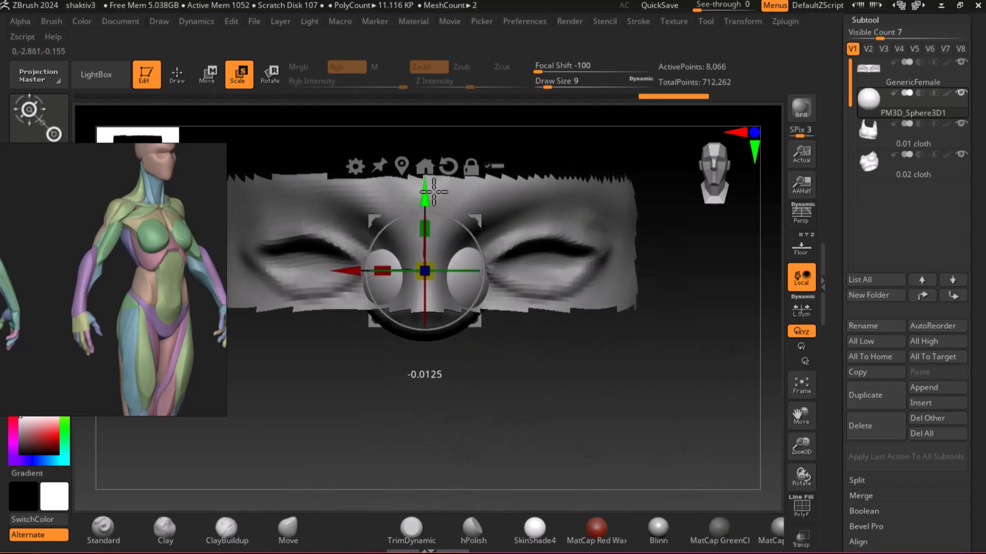
Step: Move the sphere sideways into the character's left eye socket and push it back behind the eyelids in side view
drag(355, 272, 464, 272)
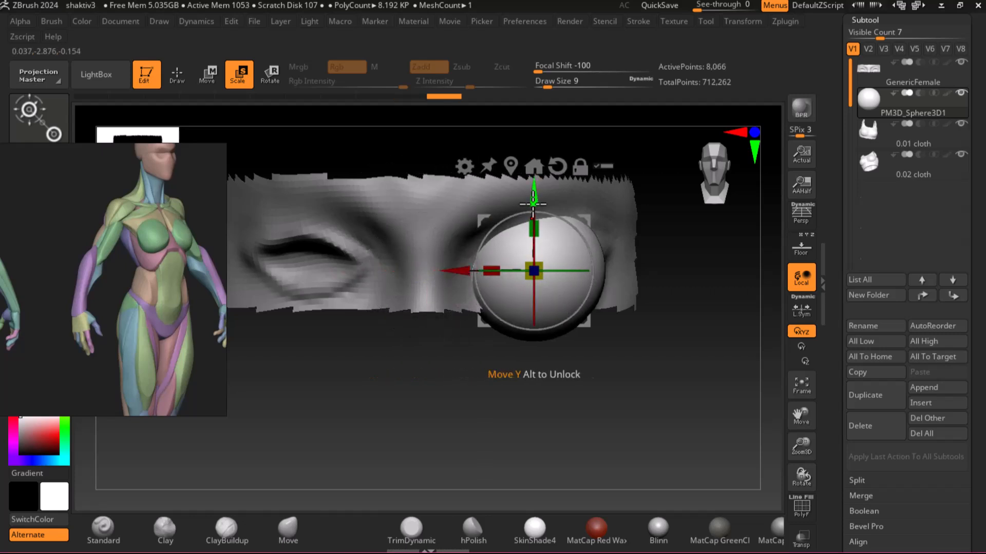
drag(534, 198, 534, 191)
drag(668, 406, 587, 417)
drag(454, 264, 491, 261)
drag(540, 434, 632, 420)
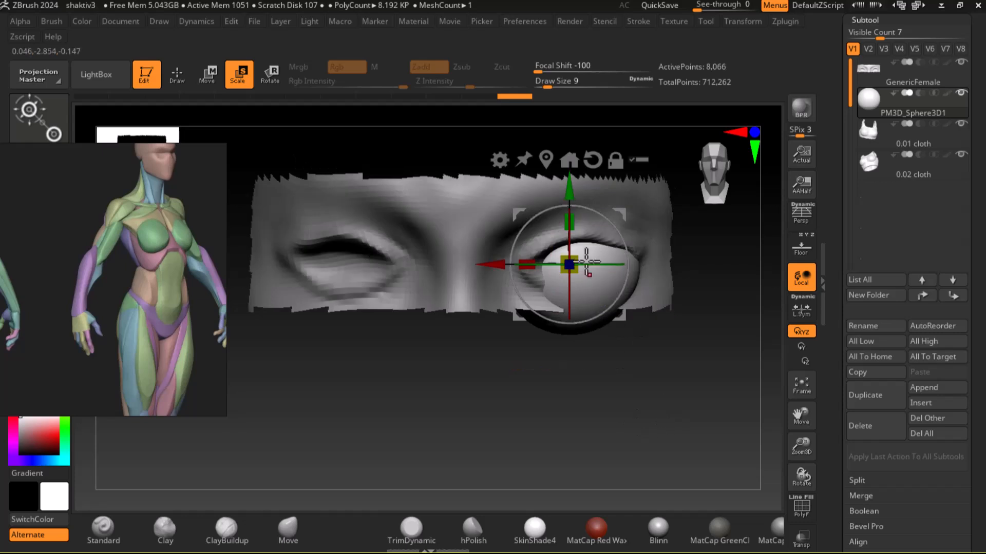
Step: Raise the eyeball sphere to the eye opening, nudge it sideways and fine-tune its depth in side view
drag(569, 193, 570, 177)
drag(569, 249, 563, 250)
drag(675, 418, 598, 430)
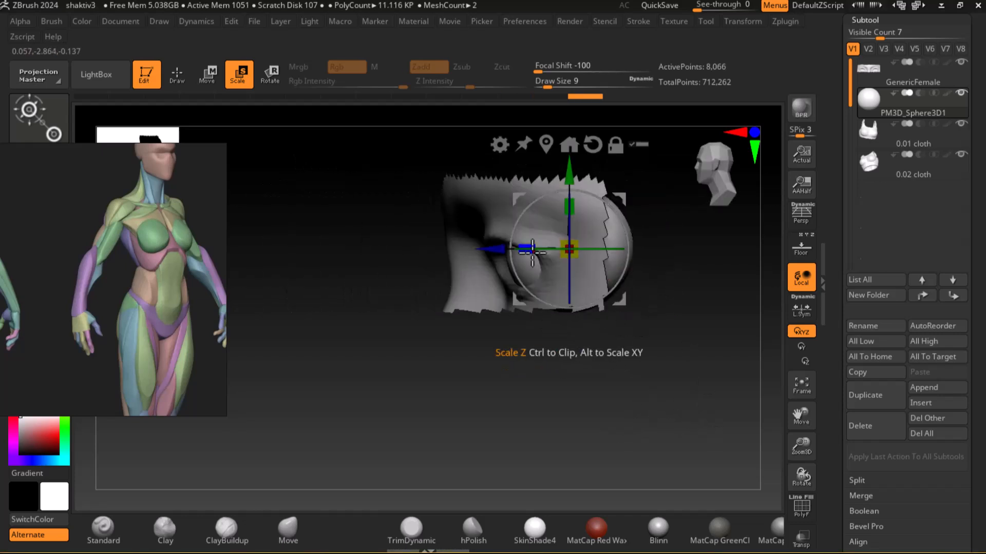
drag(499, 248, 491, 249)
shift+drag(568, 387, 668, 376)
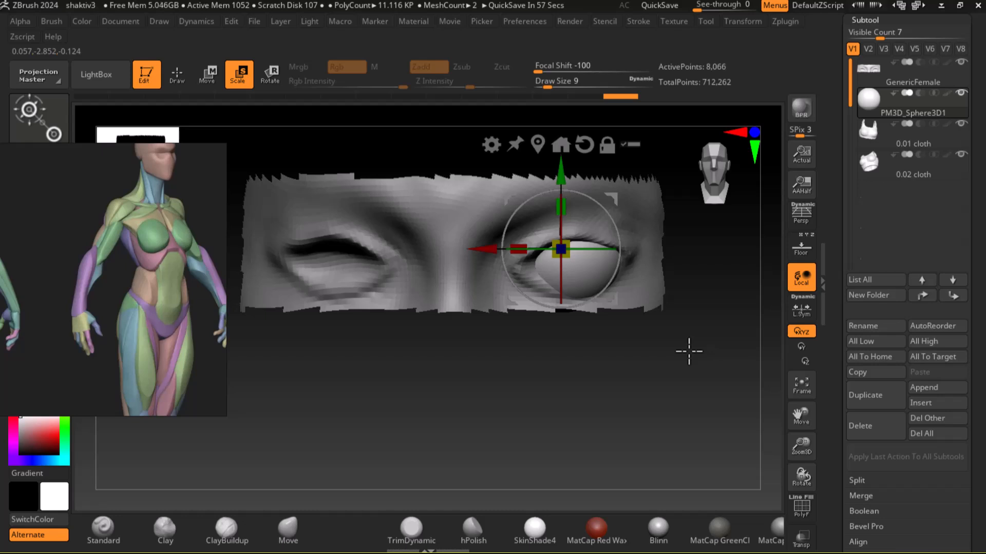
Step: Make the GenericFemale head the active subtool and pull the outer eyelid edge around the eyeball with the Move brush
mouse_move(123, 160)
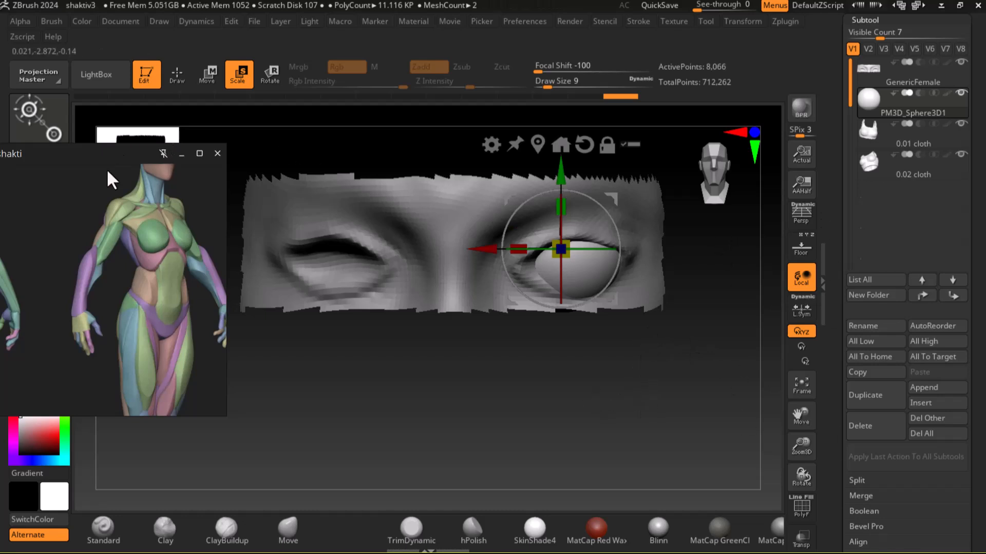
click(172, 84)
alt+click(463, 248)
mouse_move(663, 412)
alt+mouse_down()
mouse_move(617, 426)
mouse_move(663, 327)
alt+mouse_up()
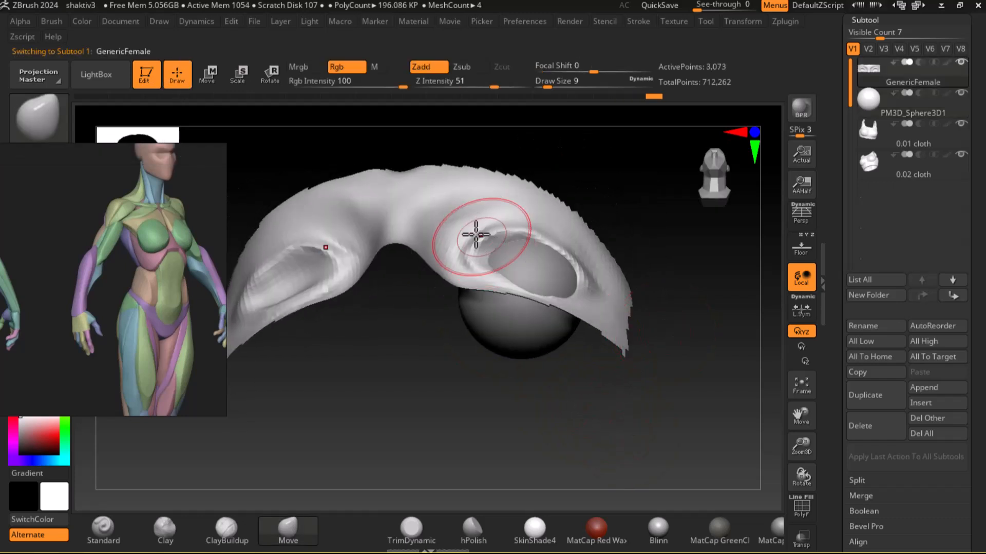
drag(666, 385, 705, 314)
key(f)
mouse_move(680, 346)
mouse_down()
mouse_move(662, 444)
mouse_move(702, 392)
mouse_move(655, 394)
mouse_move(683, 445)
mouse_move(657, 463)
mouse_up()
drag(502, 312, 478, 304)
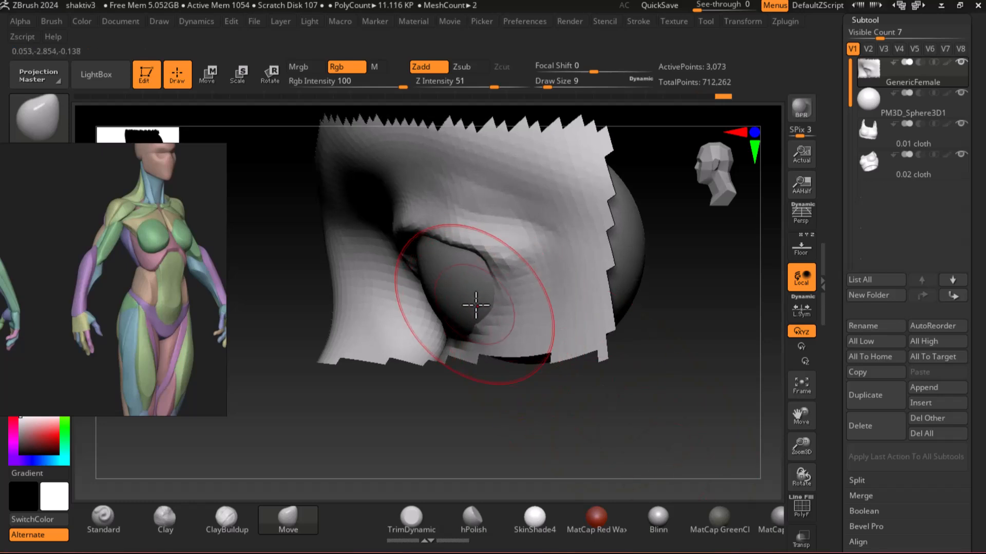
Step: Reshape the lower eyelid against the eyeball from the side and below with the Move brush at draw size 7
drag(641, 393, 695, 409)
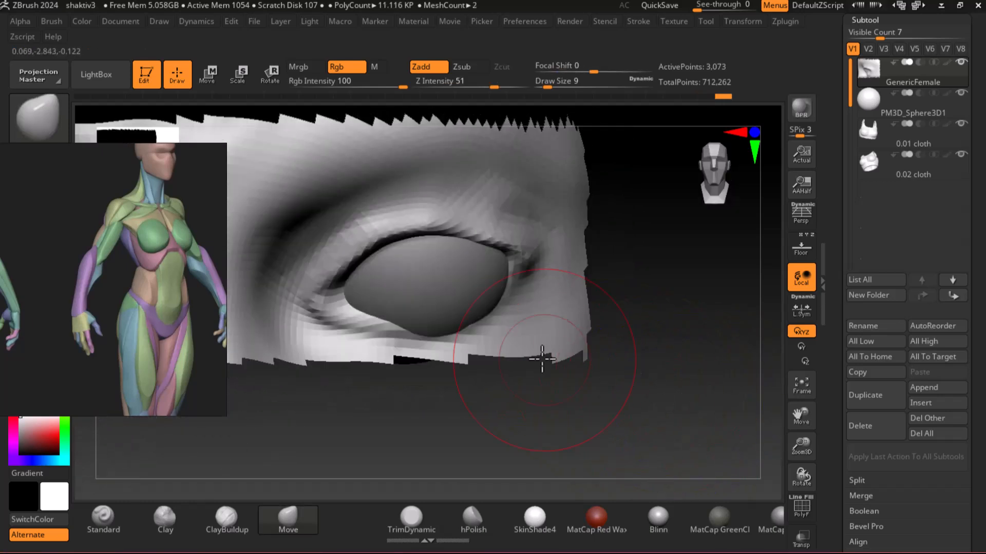
drag(599, 435, 542, 398)
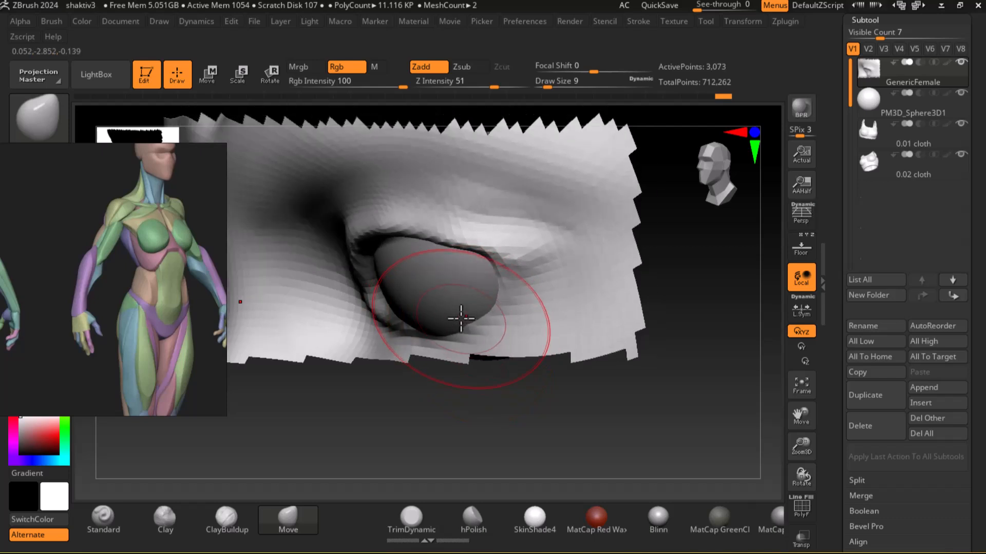
drag(531, 414, 486, 350)
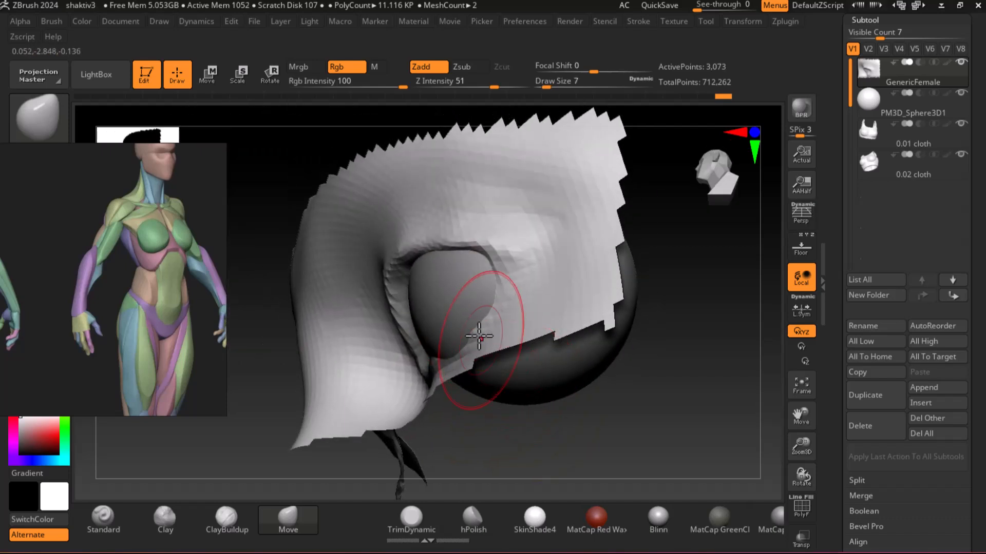
drag(476, 296, 442, 337)
drag(527, 450, 539, 402)
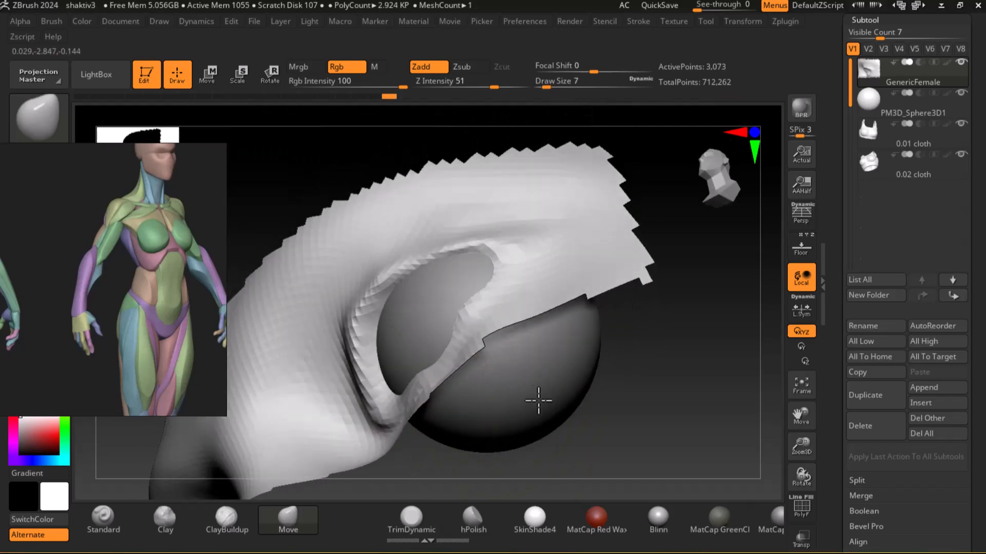
drag(434, 337, 427, 347)
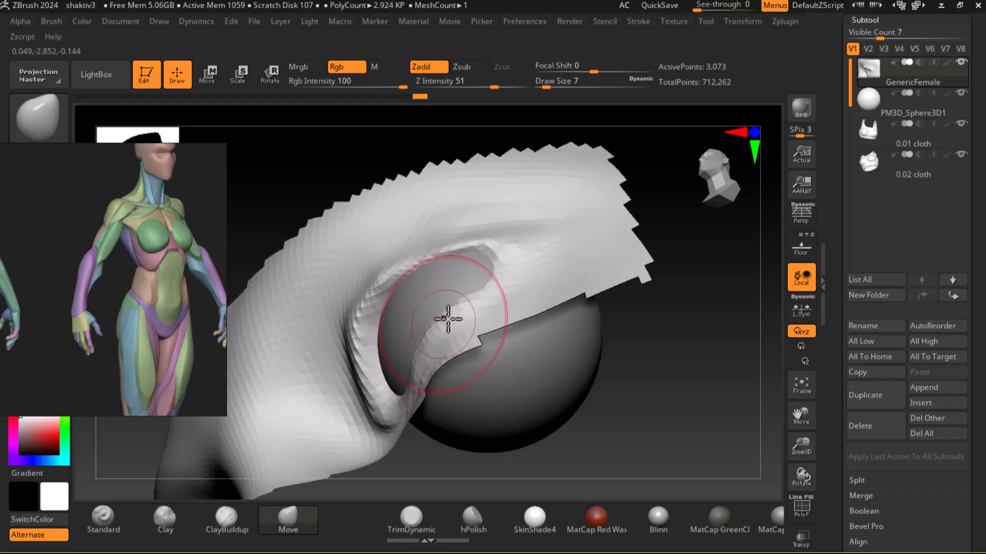
Step: Adjust the inner corner of the eye around the eyeball with the Move brush
mouse_move(689, 413)
mouse_down()
mouse_move(700, 387)
mouse_move(732, 361)
mouse_move(769, 408)
mouse_up()
drag(708, 411, 710, 421)
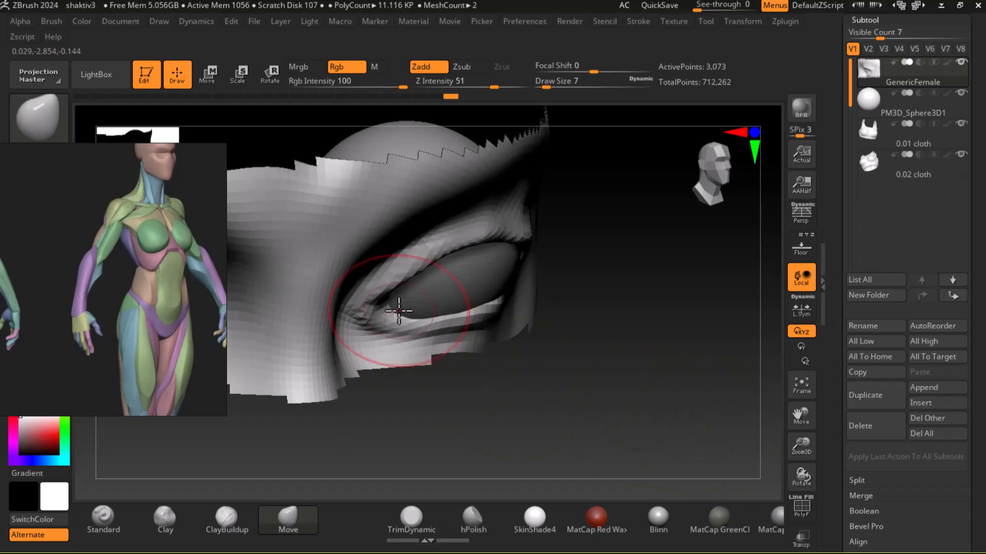
drag(375, 311, 365, 306)
mouse_move(658, 375)
mouse_down()
mouse_move(616, 398)
mouse_move(695, 310)
mouse_up()
drag(646, 329, 654, 339)
mouse_move(670, 436)
mouse_down()
mouse_move(725, 468)
mouse_move(704, 438)
mouse_move(695, 366)
mouse_move(652, 325)
mouse_move(675, 399)
mouse_move(654, 387)
mouse_move(659, 398)
mouse_up()
drag(686, 346, 695, 328)
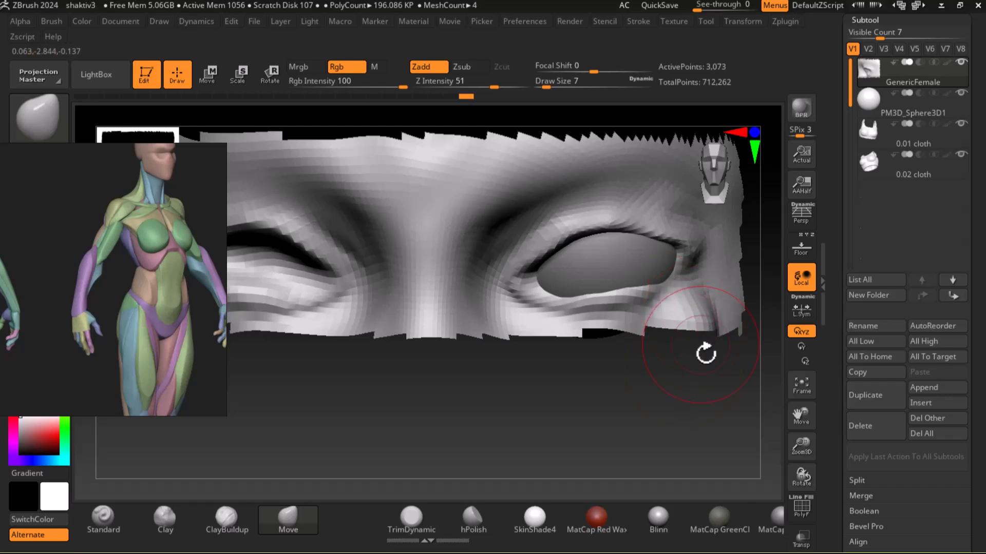
Step: Refine the upper lid, outer corner and lower lid to follow the eyeball, and unhide the rest of the head
mouse_move(695, 414)
mouse_down()
mouse_move(645, 387)
mouse_move(635, 362)
mouse_up()
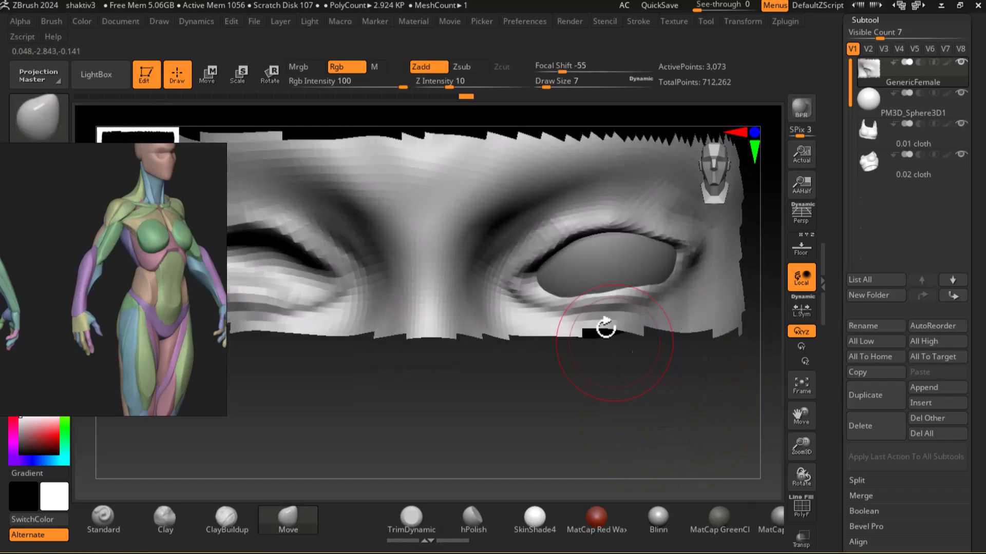
drag(563, 247, 557, 234)
drag(690, 259, 691, 261)
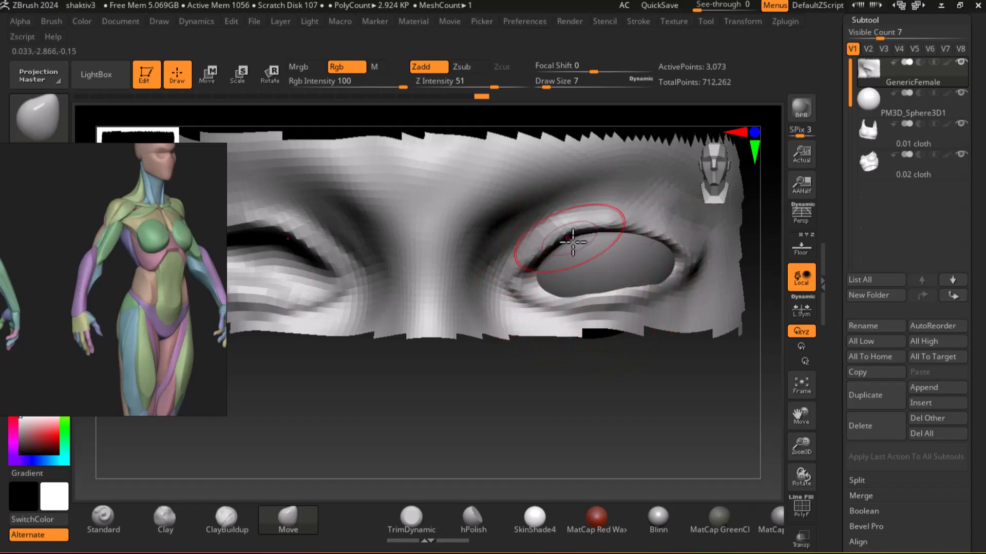
mouse_move(630, 296)
mouse_down()
mouse_move(635, 302)
mouse_move(553, 304)
mouse_up()
mouse_move(644, 290)
mouse_down()
mouse_move(619, 303)
mouse_move(553, 304)
mouse_up()
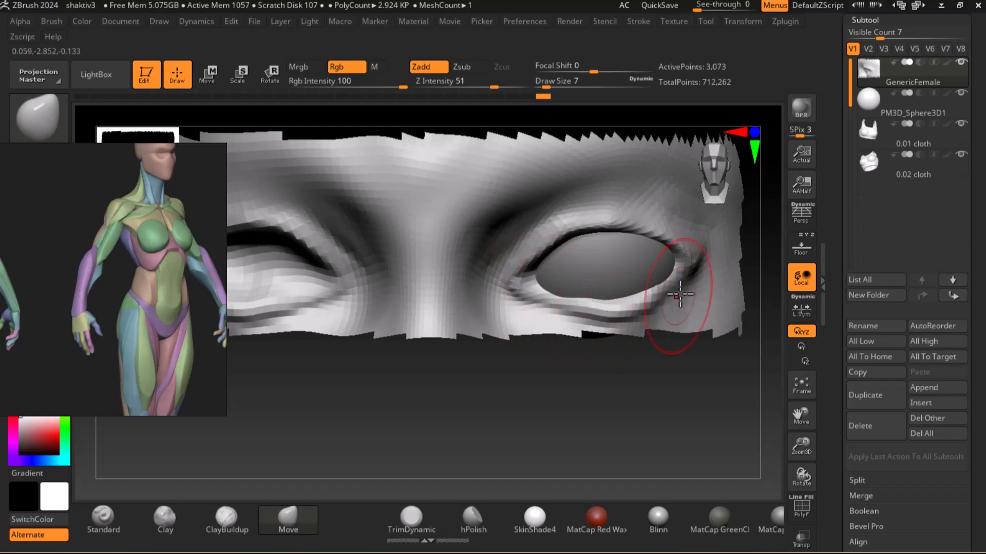
drag(704, 389, 701, 398)
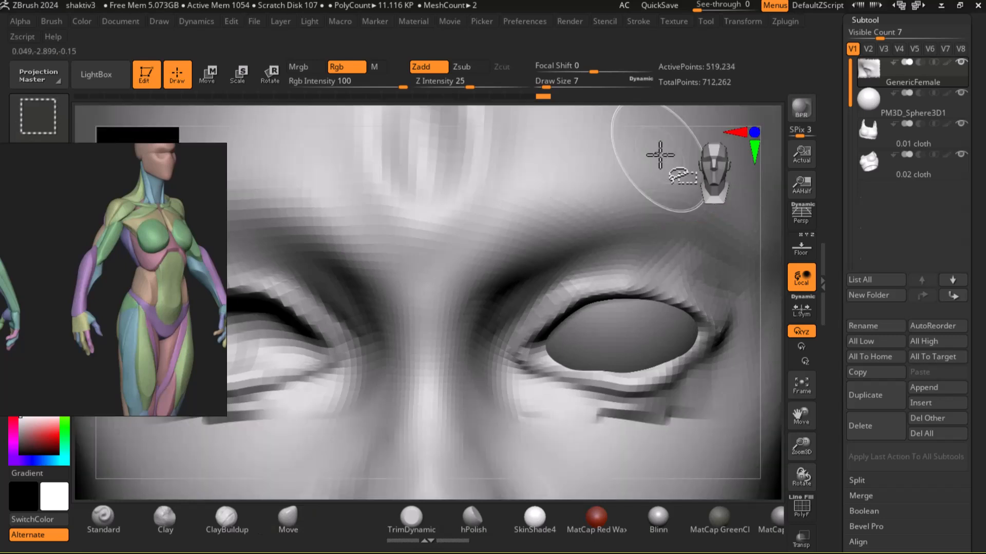
Step: Duplicate the PM3D_Sphere3D1 eyeball and mirror the copy into the other eye socket
click(863, 108)
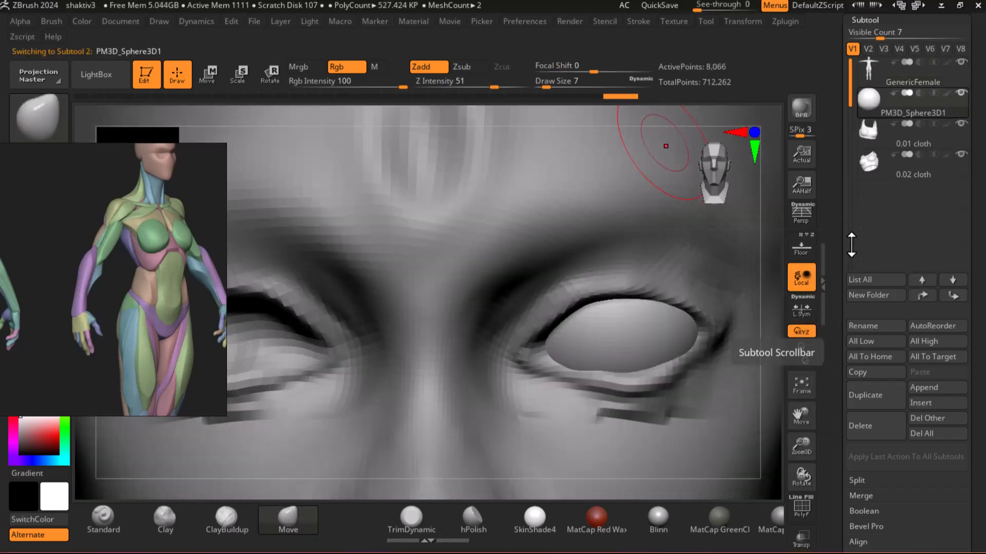
click(872, 398)
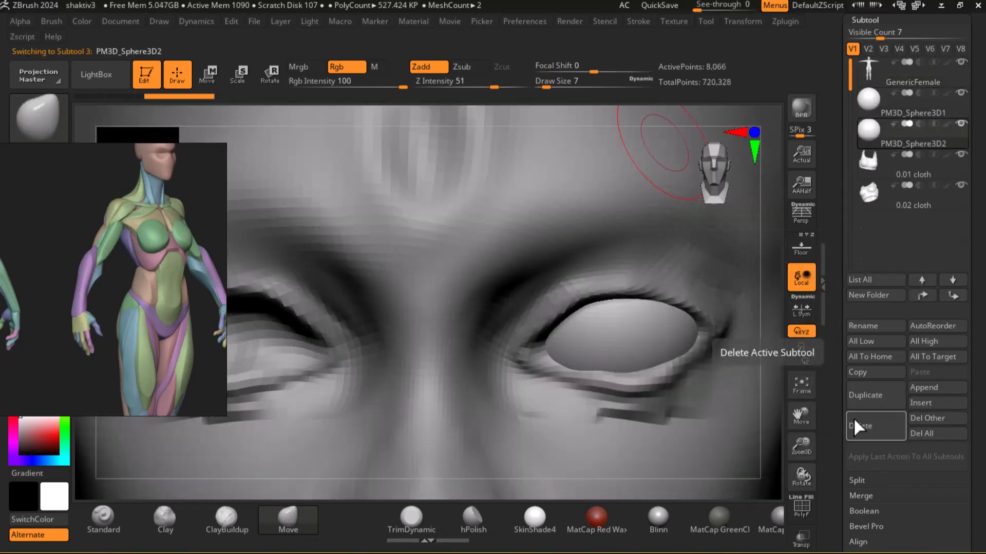
scroll(878, 436, down, 5)
click(874, 430)
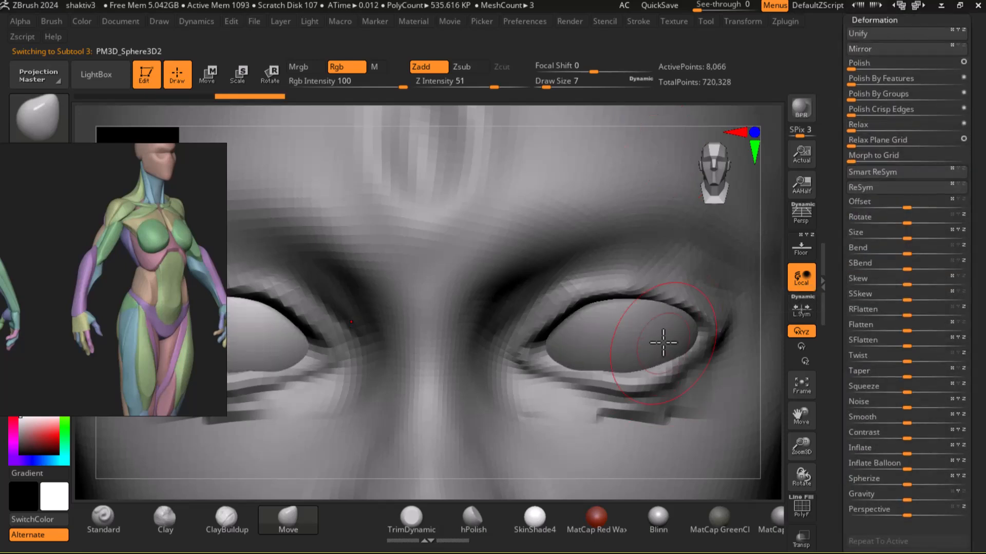
key(f)
mouse_move(616, 293)
alt+mouse_down()
mouse_move(651, 440)
mouse_move(609, 236)
mouse_move(688, 374)
mouse_move(561, 341)
alt+mouse_up()
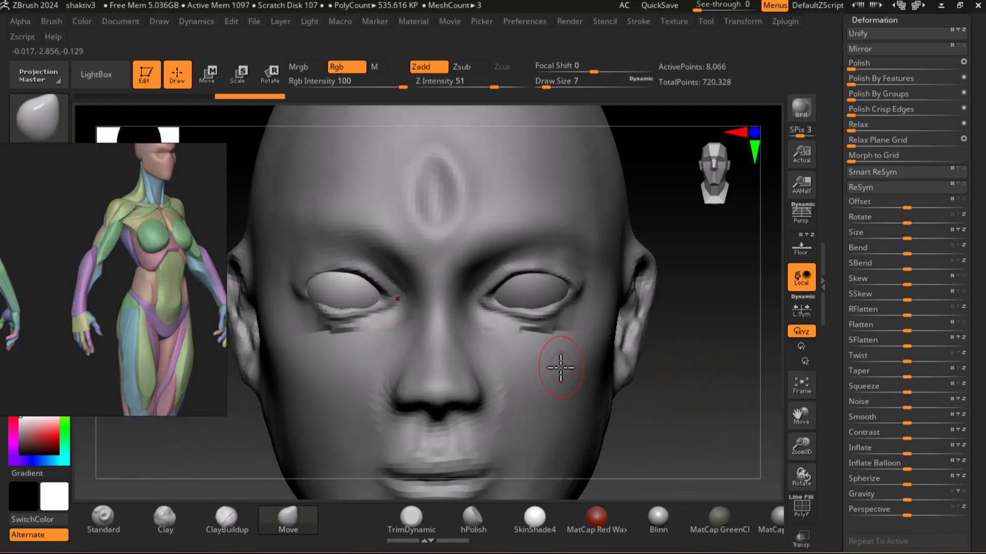
Step: Make the GenericFemale head active and build up the brow ridges with ClayBuildup at Z Intensity 1 and draw size 7
alt+click(565, 364)
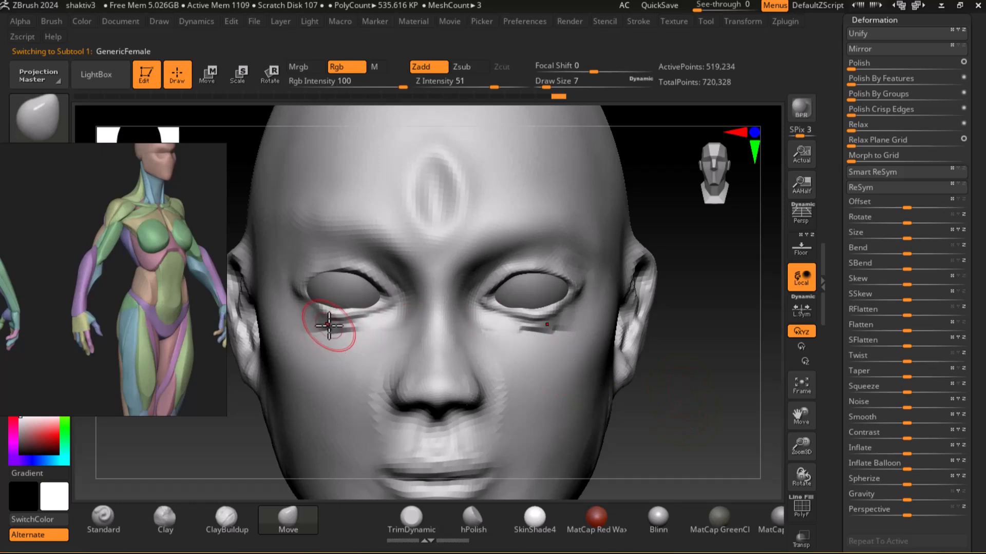
drag(700, 407, 704, 359)
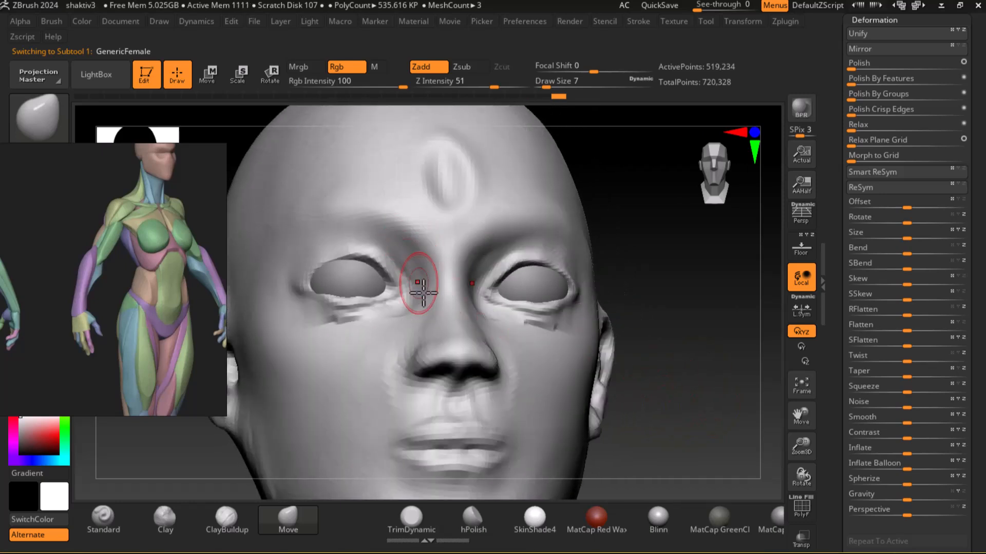
click(218, 521)
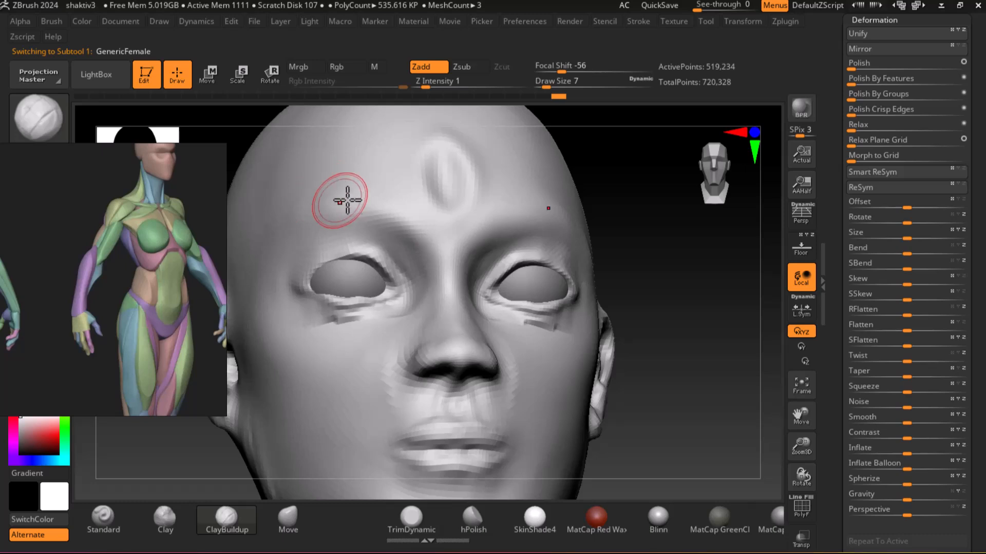
drag(686, 348, 526, 210)
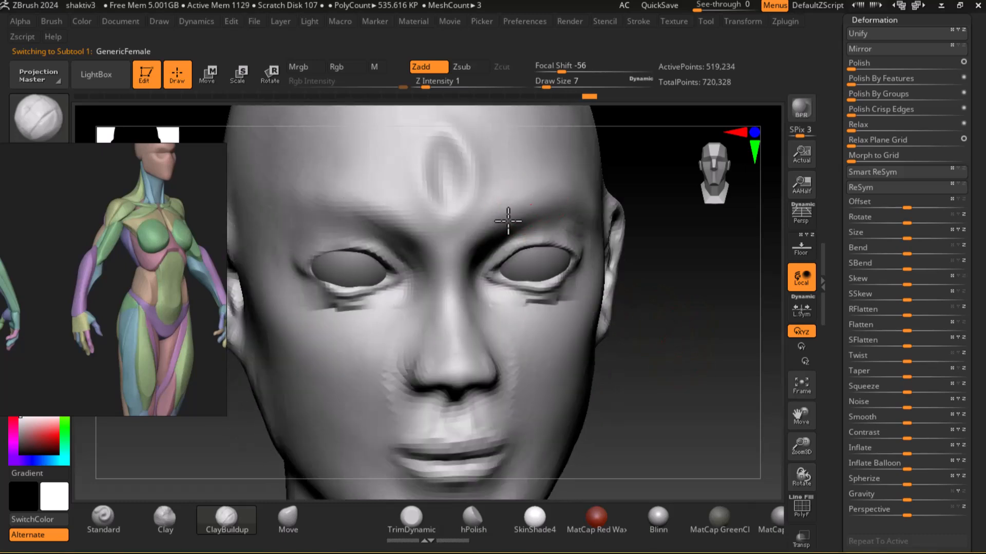
drag(325, 187, 385, 208)
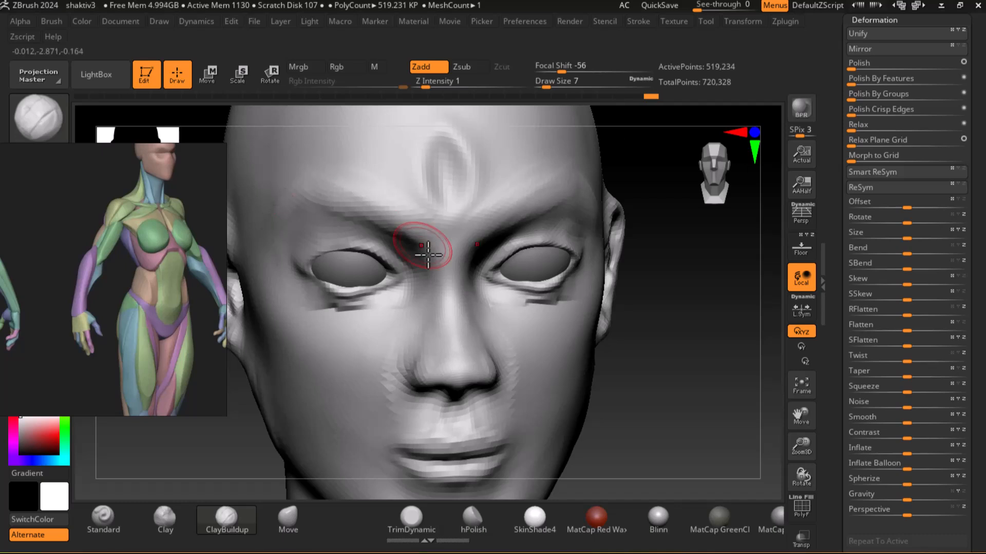
Step: Smooth the creases under the eyes and build up the upper cheeks and outer eye corners with ClayBuildup at draw size 4
drag(628, 371, 660, 367)
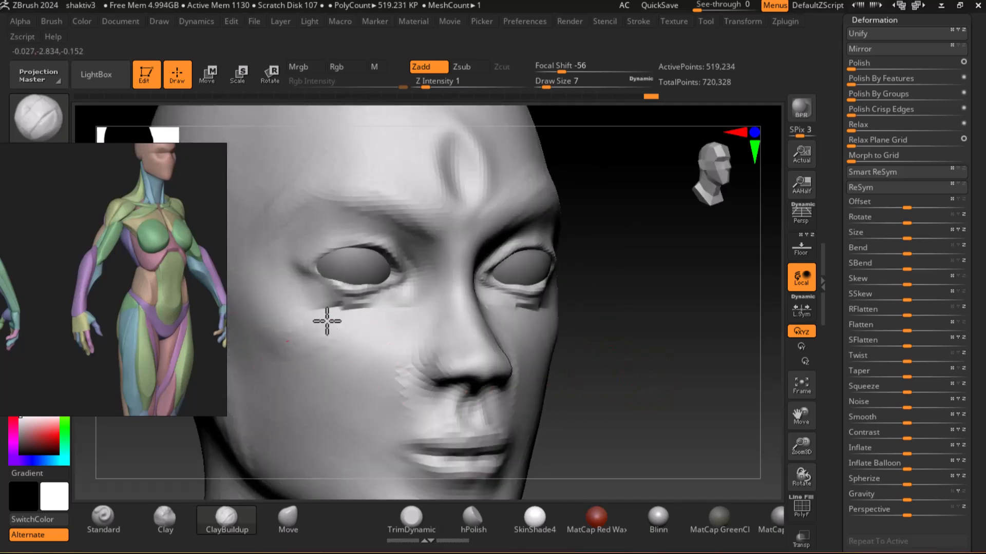
drag(360, 333, 358, 327)
key(bracketleft)
mouse_move(395, 292)
shift+mouse_down()
mouse_move(347, 319)
mouse_move(334, 304)
shift+mouse_up()
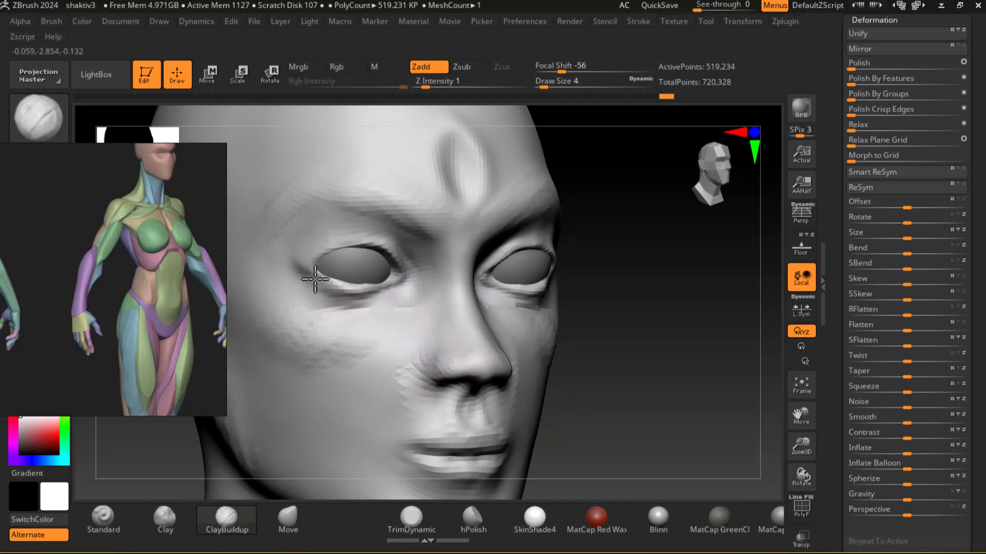
mouse_move(300, 264)
mouse_down()
mouse_move(325, 244)
mouse_move(317, 248)
mouse_move(334, 280)
mouse_up()
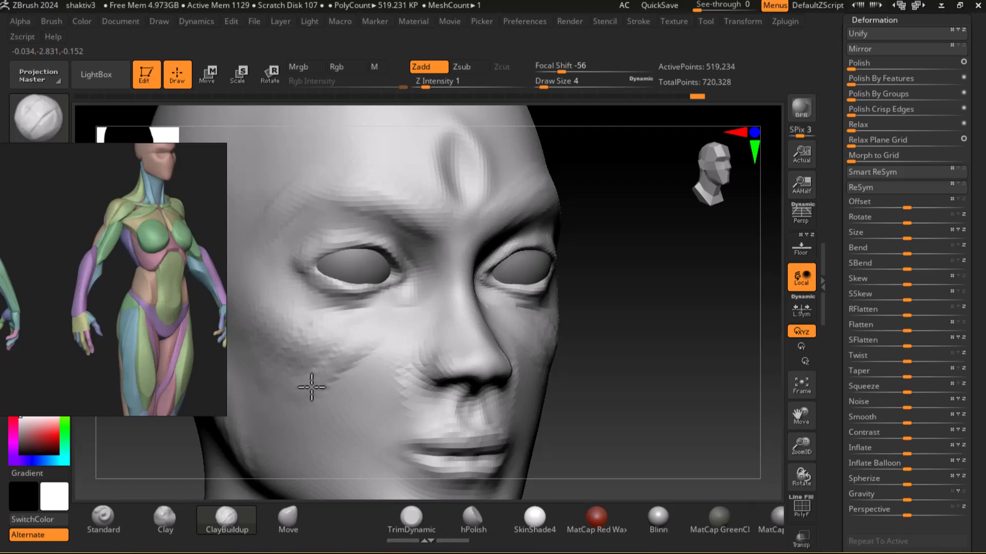
Step: Smooth the area below the eyes and add volume to the chin with ClayBuildup
drag(737, 394, 719, 325)
mouse_move(392, 313)
shift+mouse_down()
mouse_move(339, 282)
mouse_move(334, 324)
shift+mouse_up()
mouse_move(667, 375)
mouse_down()
mouse_move(717, 383)
mouse_move(455, 456)
mouse_up()
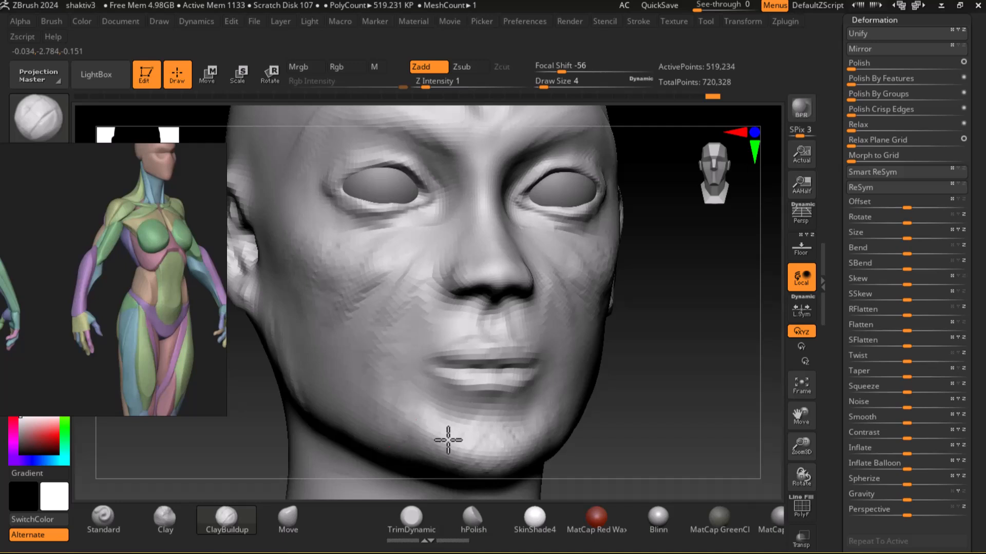
drag(501, 443, 464, 441)
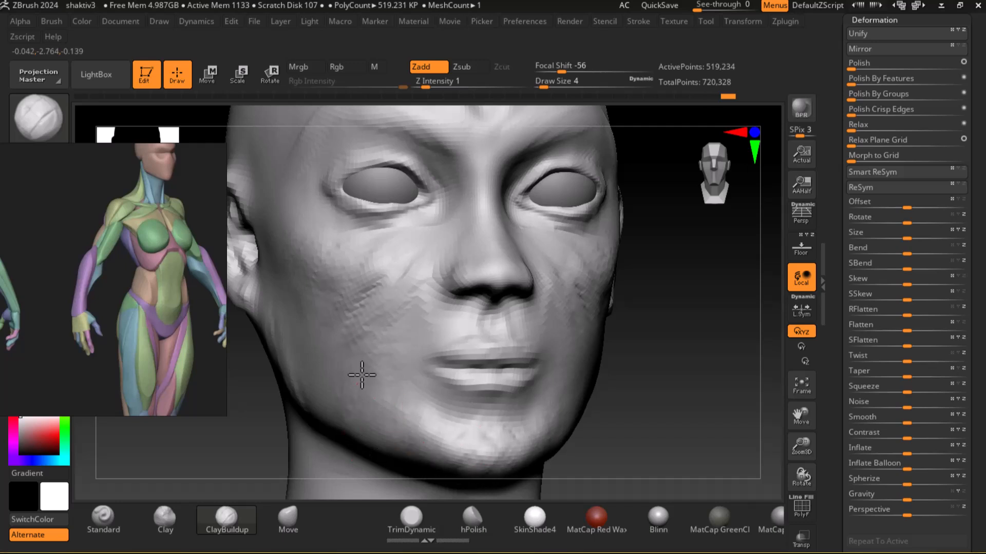
Step: Build up the area around the lips and the cheeks beside the nose with ClayBuildup strokes in front view
drag(660, 413, 715, 396)
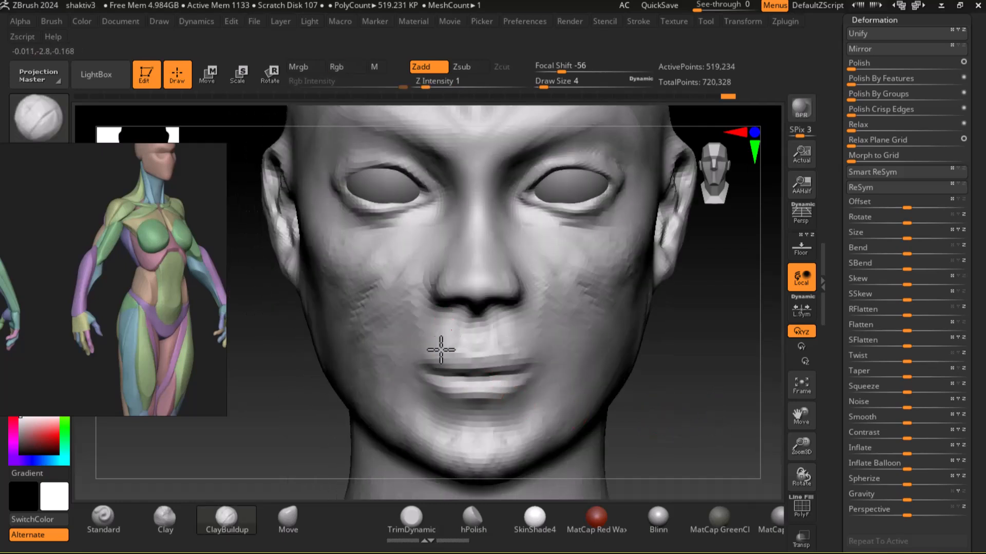
drag(454, 325, 450, 368)
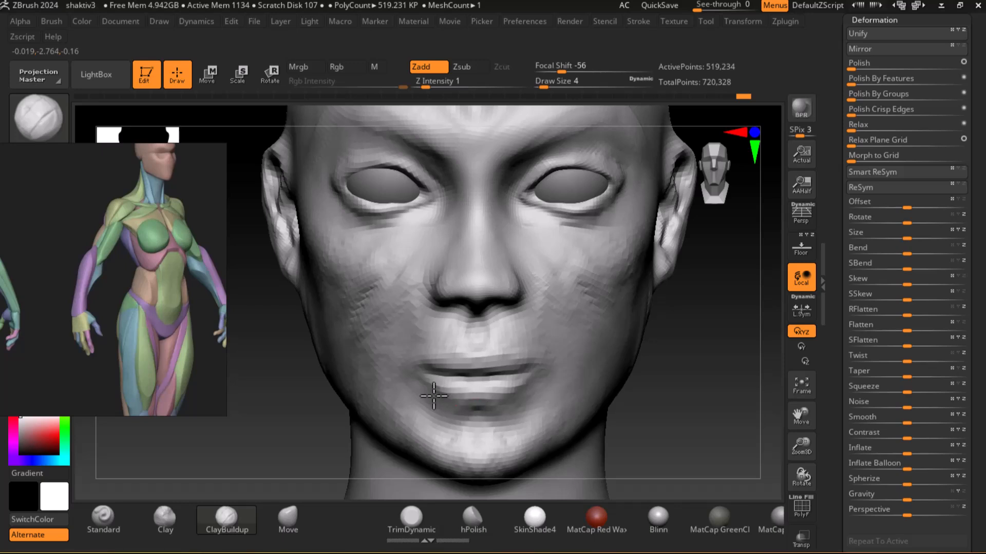
drag(407, 256, 369, 306)
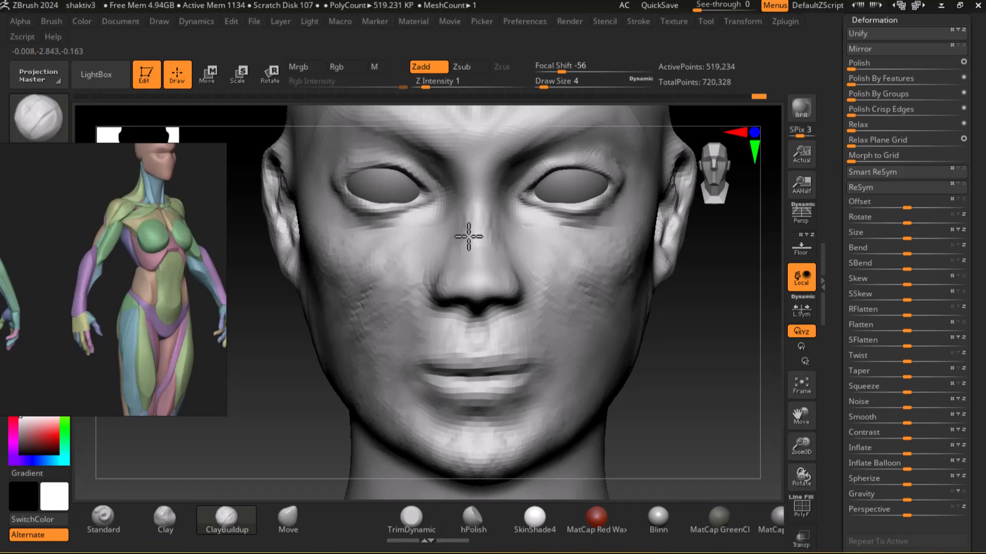
Step: Undo the last stroke and refine the brow ridges and inner eye sockets with ClayBuildup at draw size 4, smoothing the outer brows
key(ctrl+z)
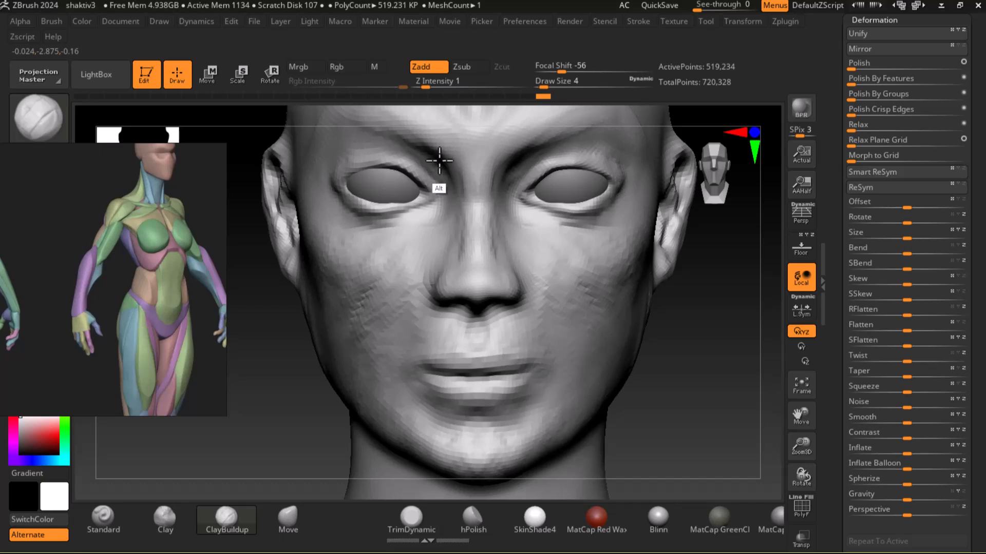
mouse_move(450, 188)
alt+mouse_down()
mouse_move(412, 129)
mouse_move(369, 134)
alt+mouse_up()
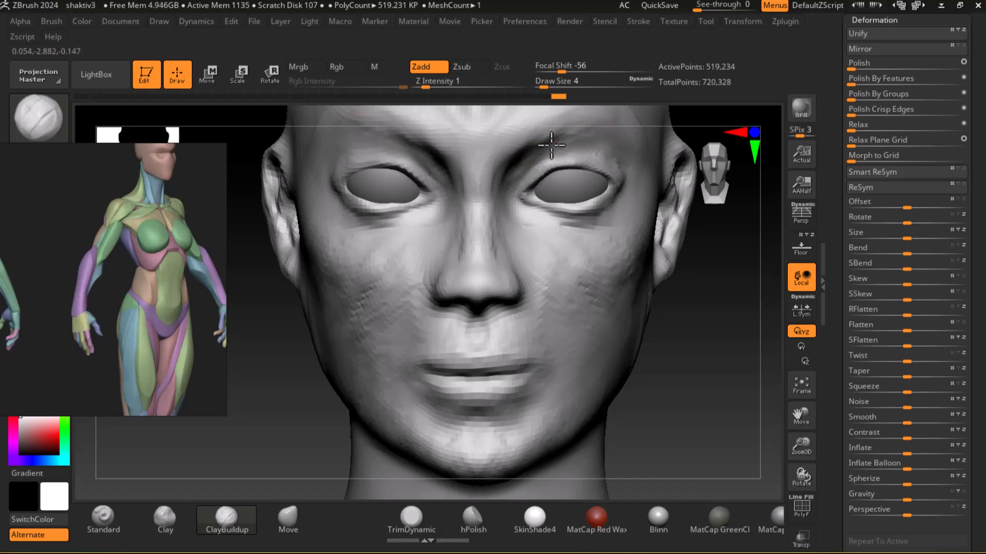
drag(575, 124, 579, 121)
alt+drag(686, 350, 688, 444)
mouse_move(568, 227)
mouse_down()
mouse_move(561, 215)
mouse_move(596, 208)
mouse_up()
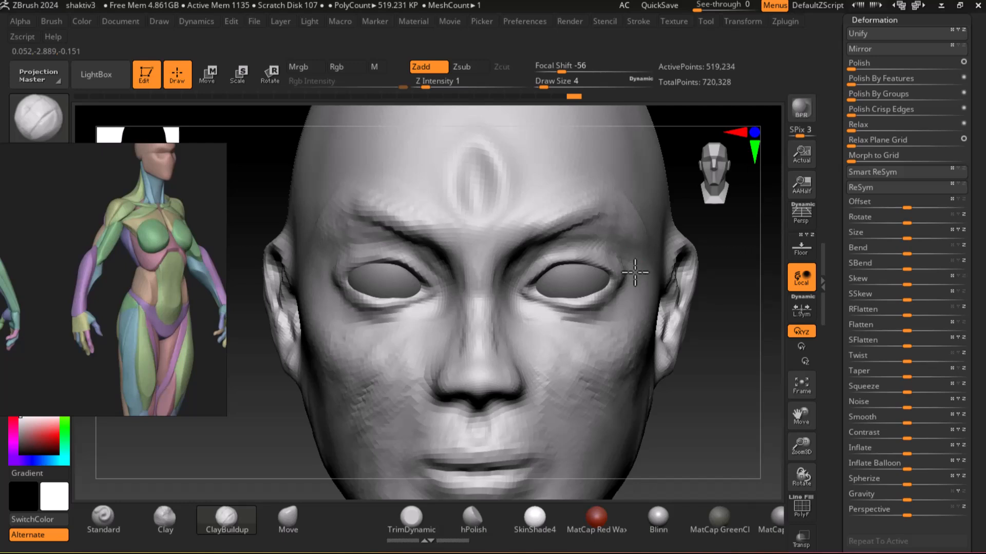
drag(592, 234, 565, 240)
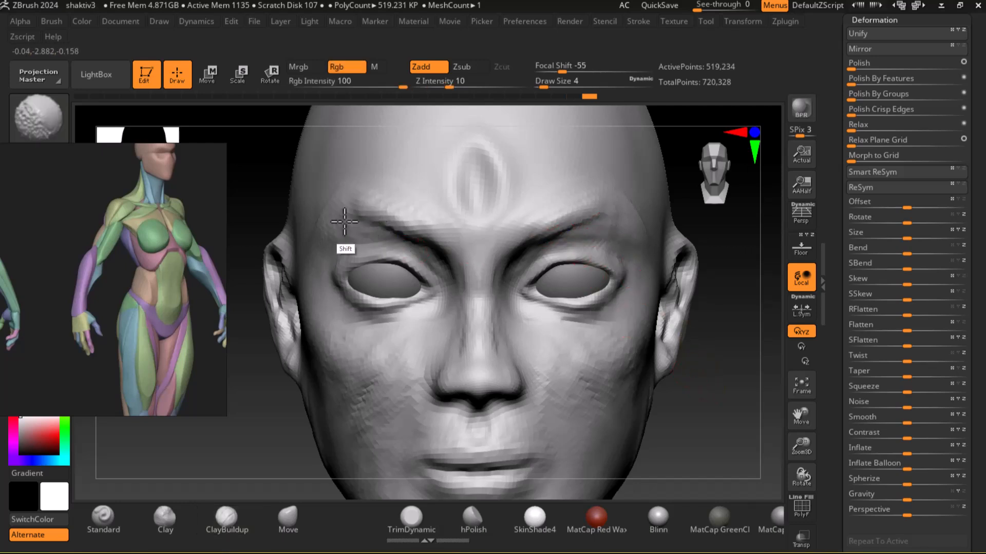
drag(341, 209, 379, 229)
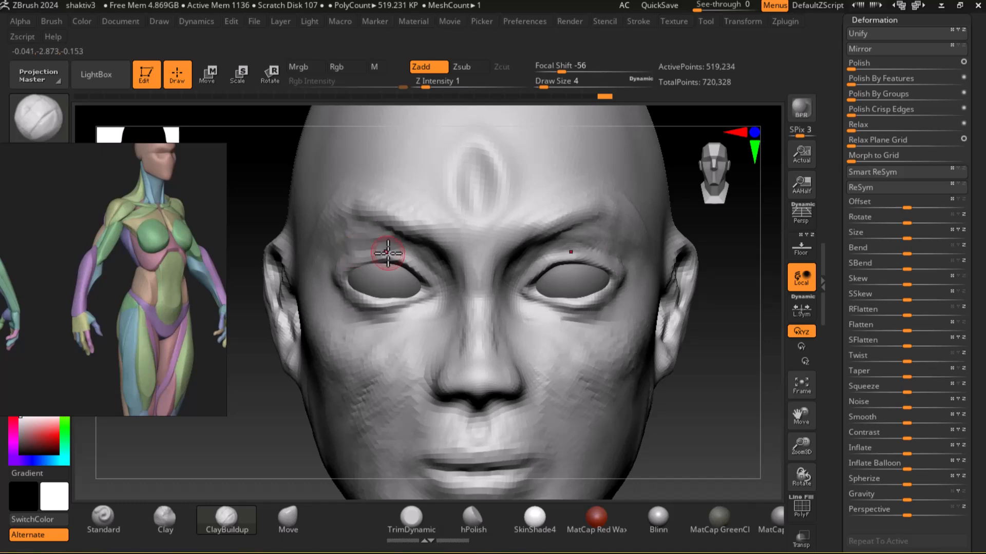
Step: Build up the upper eyelids and the area around the outer eye corners with ClayBuildup at draw size 4
drag(753, 385, 732, 336)
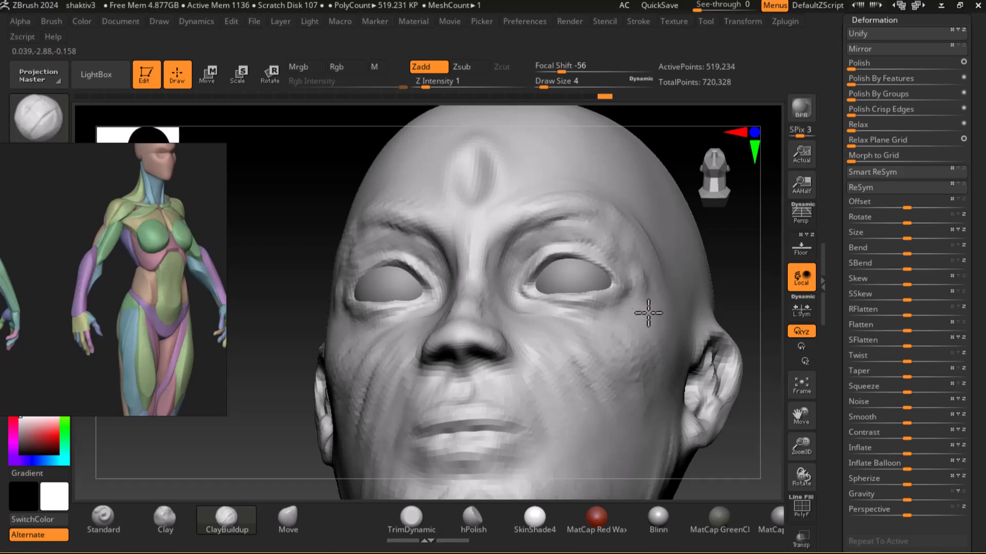
drag(745, 269, 761, 328)
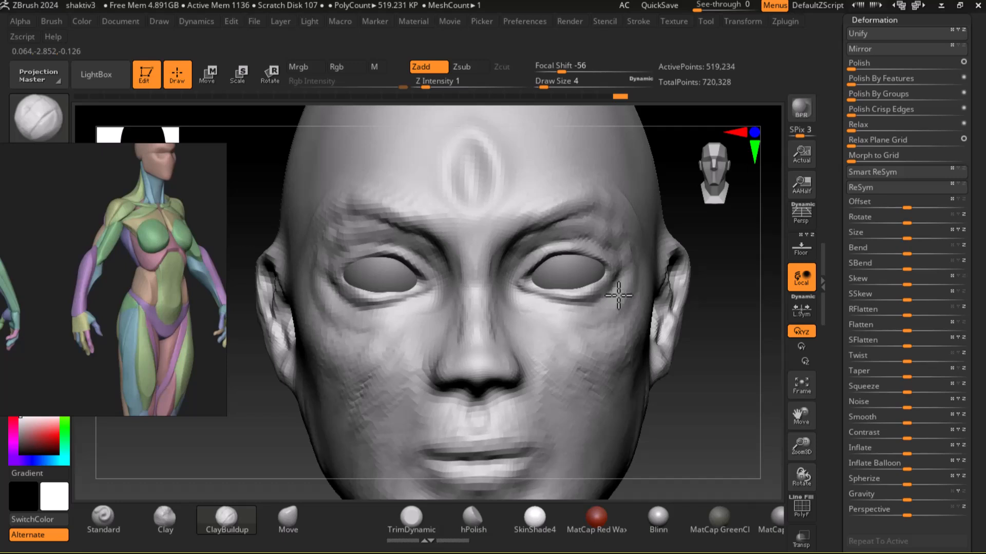
drag(708, 245, 626, 280)
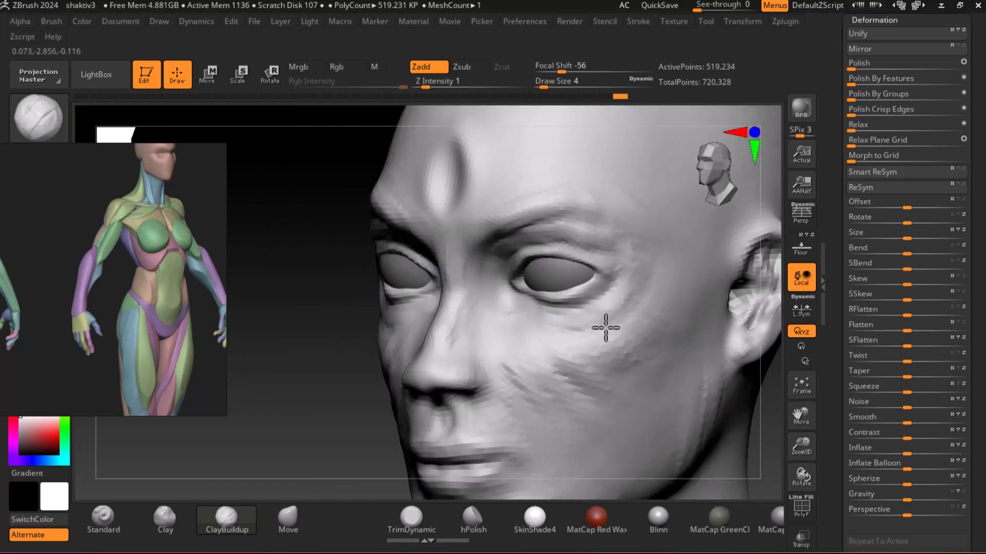
Step: Shape the cheeks from beside the nose down to the jaw with ClayBuildup, raising the draw size to 5
mouse_move(588, 337)
mouse_down()
mouse_move(606, 322)
mouse_move(627, 344)
mouse_move(619, 372)
mouse_move(571, 401)
mouse_up()
drag(319, 382, 477, 385)
mouse_move(765, 396)
mouse_down()
mouse_move(737, 398)
mouse_move(737, 374)
mouse_move(709, 353)
mouse_move(594, 391)
mouse_up()
mouse_move(686, 364)
mouse_down()
mouse_move(715, 368)
mouse_move(418, 314)
mouse_up()
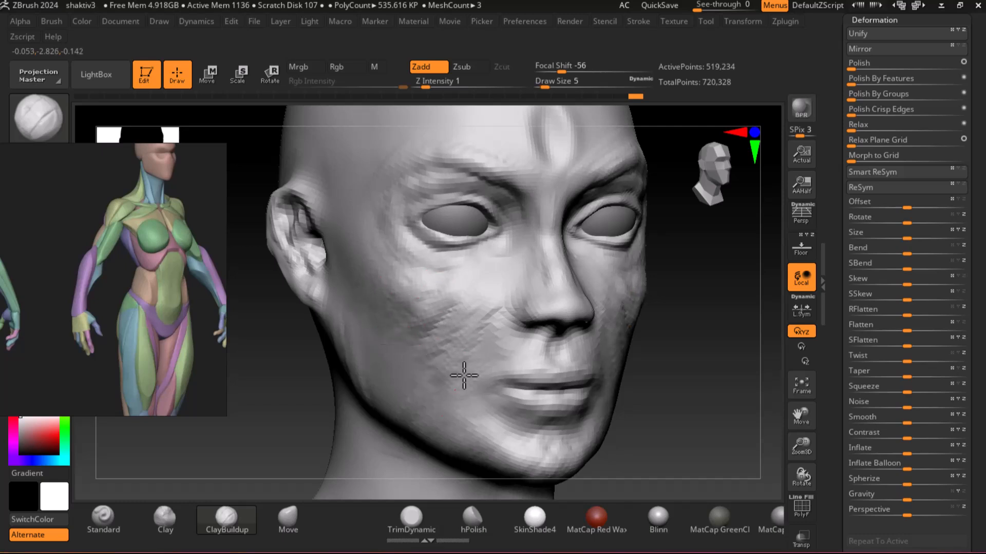
drag(666, 413, 741, 399)
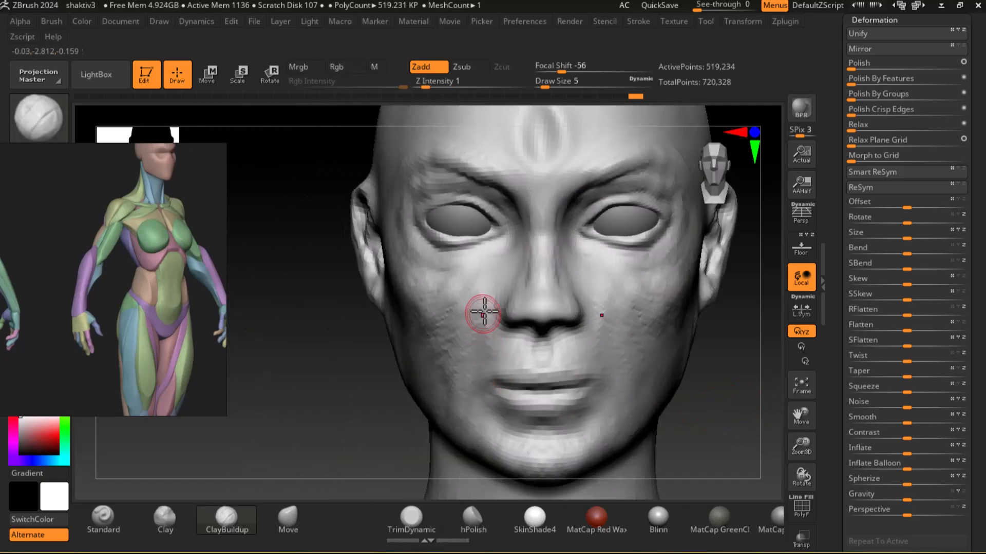
alt+drag(454, 268, 404, 251)
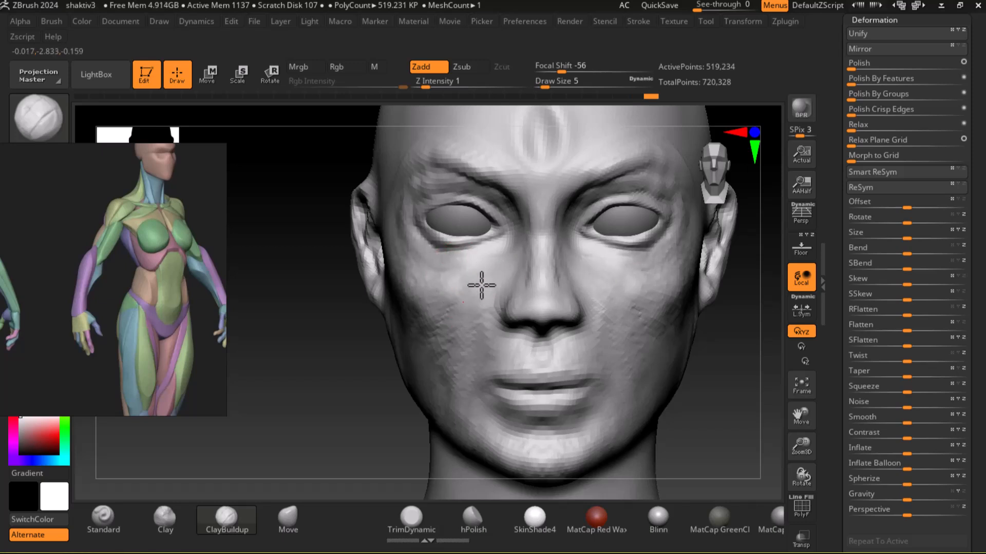
mouse_move(406, 363)
mouse_down()
mouse_move(759, 431)
mouse_move(743, 352)
mouse_move(494, 255)
mouse_up()
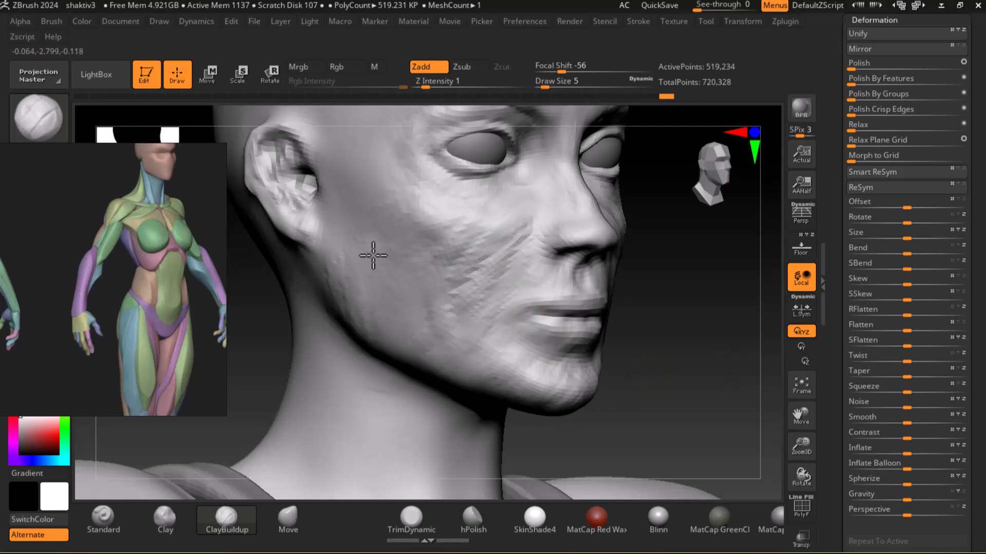
drag(568, 363, 677, 350)
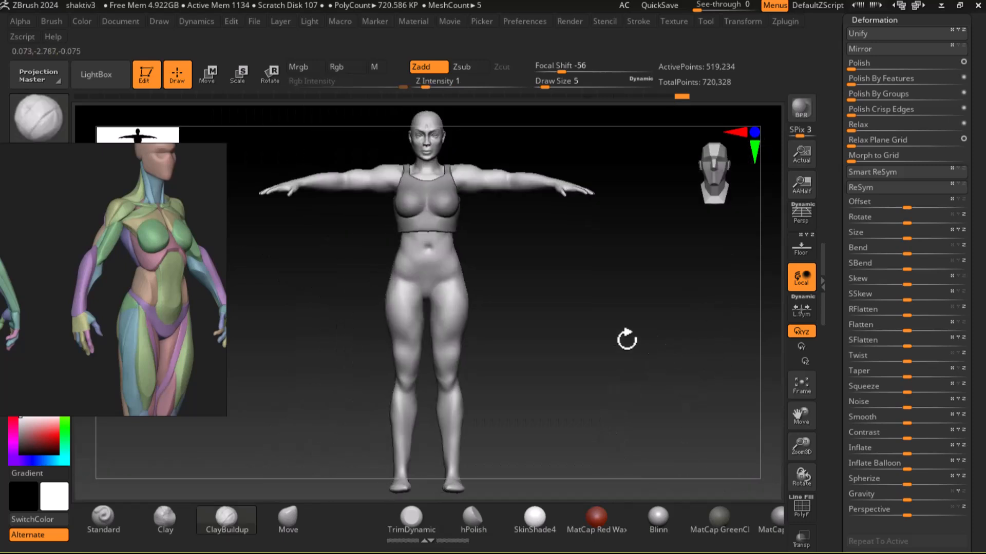
Step: Hide the 0.01 cloth and 0.02 cloth subtools and make GenericFemale the active subtool
drag(627, 336, 665, 394)
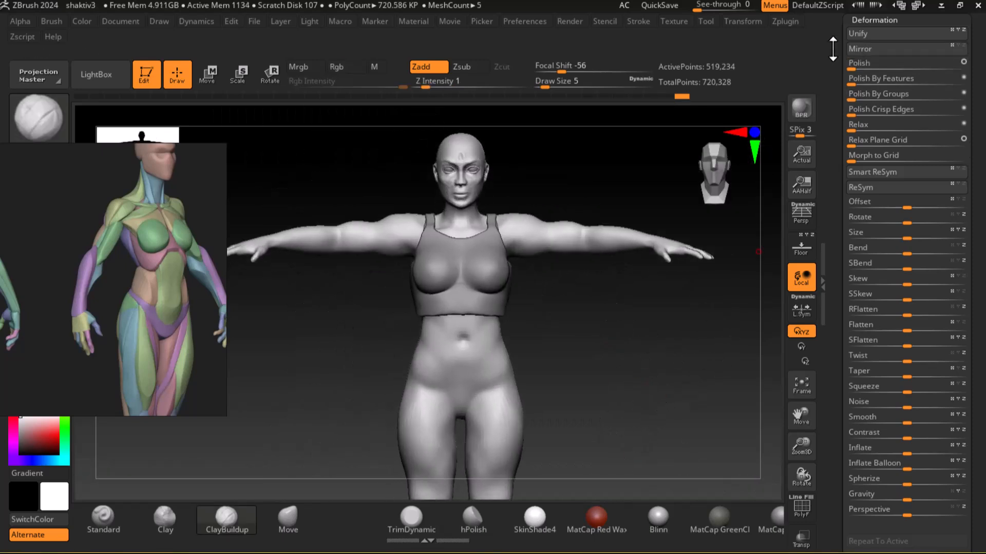
drag(836, 49, 836, 112)
drag(855, 66, 851, 112)
click(858, 115)
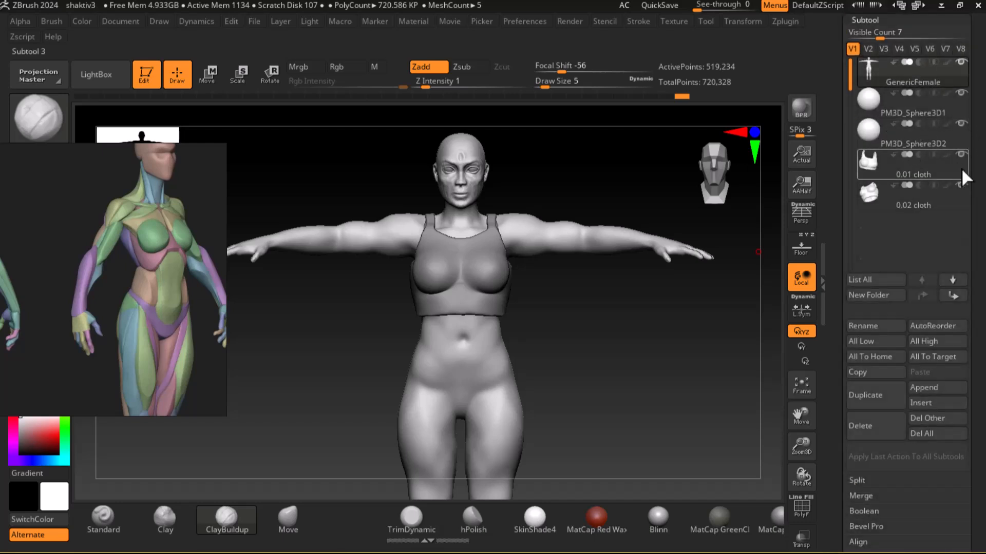
click(960, 153)
click(869, 66)
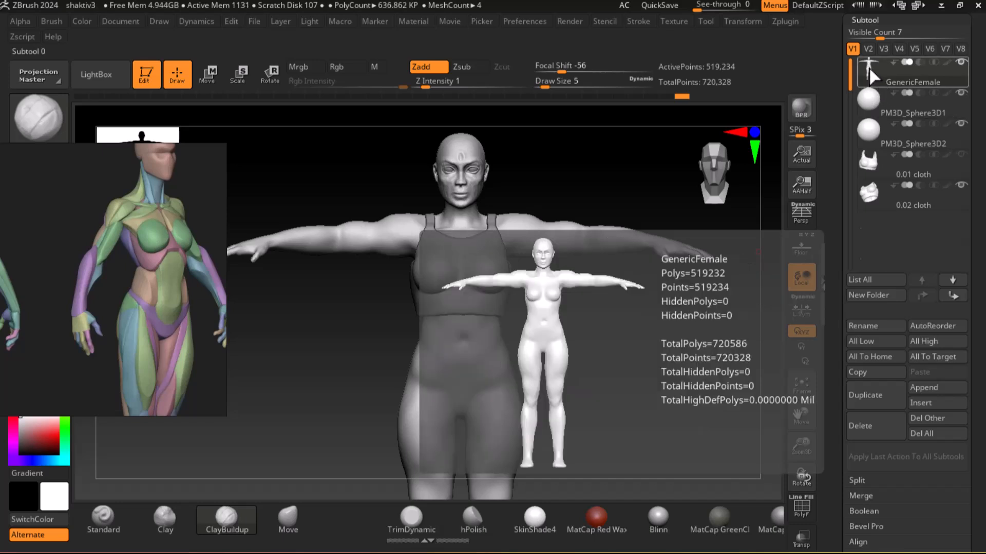
click(961, 185)
Step: Smooth the upper back and build up the front of both shoulders with ClayBuildup at draw size 14
ctrl+right_drag(649, 374, 634, 451)
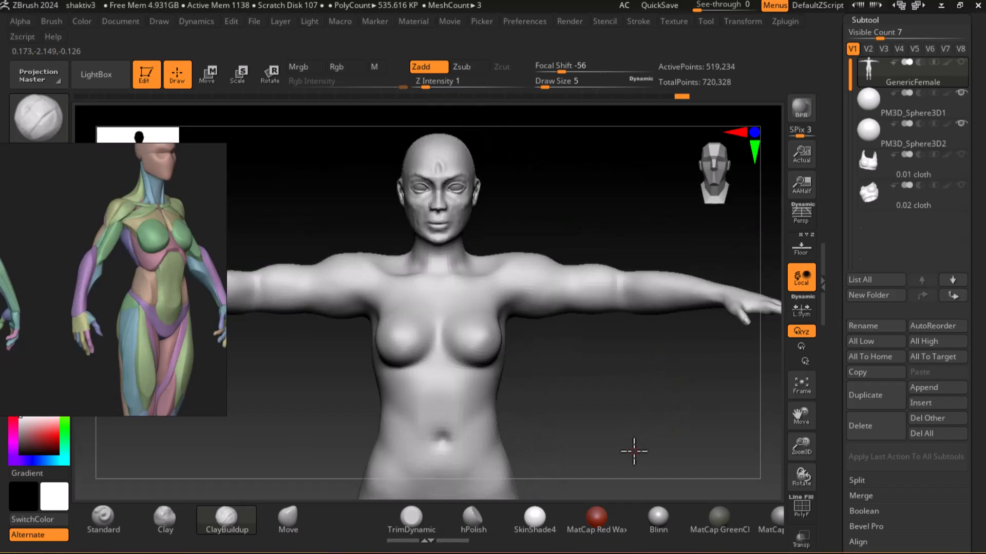
mouse_move(618, 415)
right_down()
mouse_move(594, 411)
mouse_move(636, 410)
mouse_move(504, 425)
mouse_move(667, 395)
mouse_move(645, 387)
right_up()
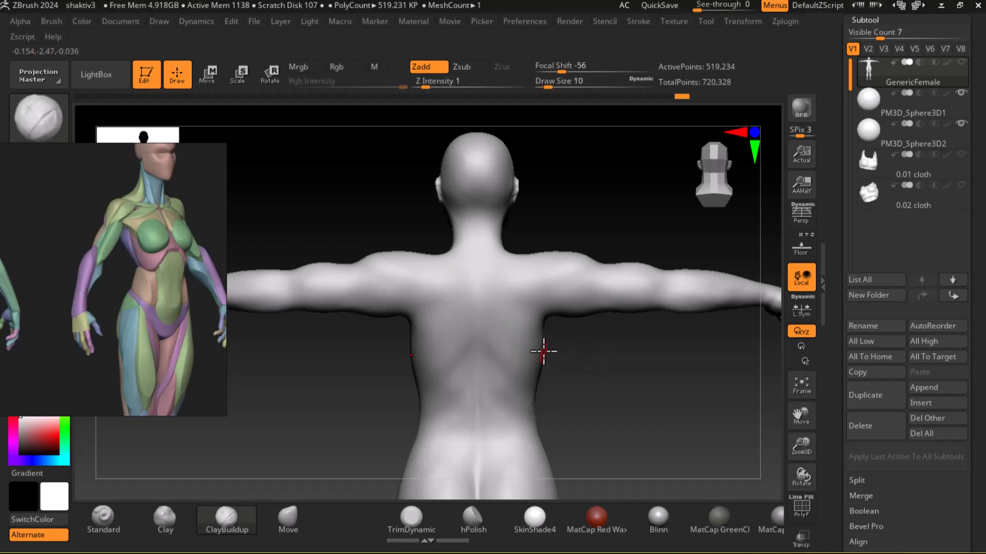
key(shift)
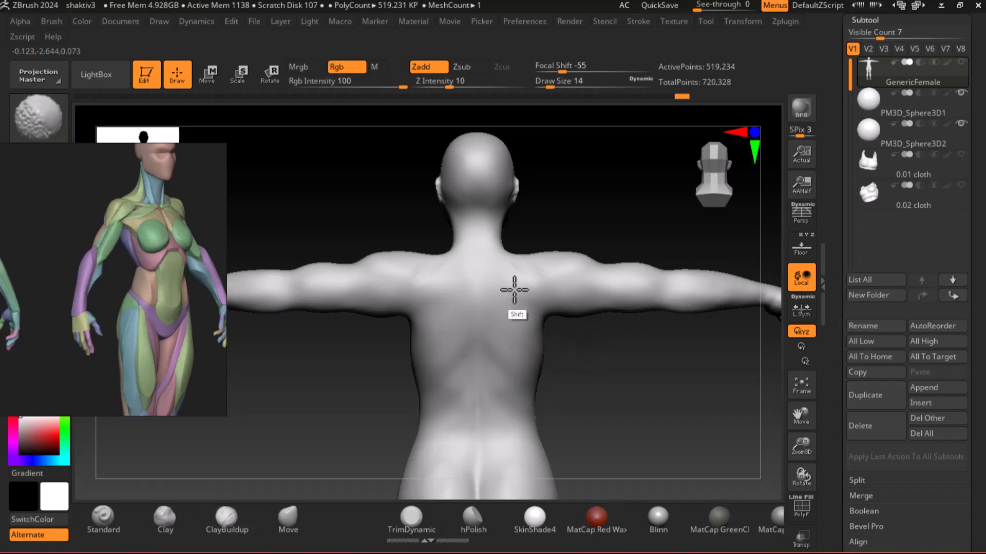
mouse_move(588, 387)
right_down()
mouse_move(718, 403)
mouse_move(686, 394)
mouse_move(695, 418)
mouse_move(685, 398)
mouse_move(479, 321)
right_up()
shift+right_drag(569, 372, 728, 437)
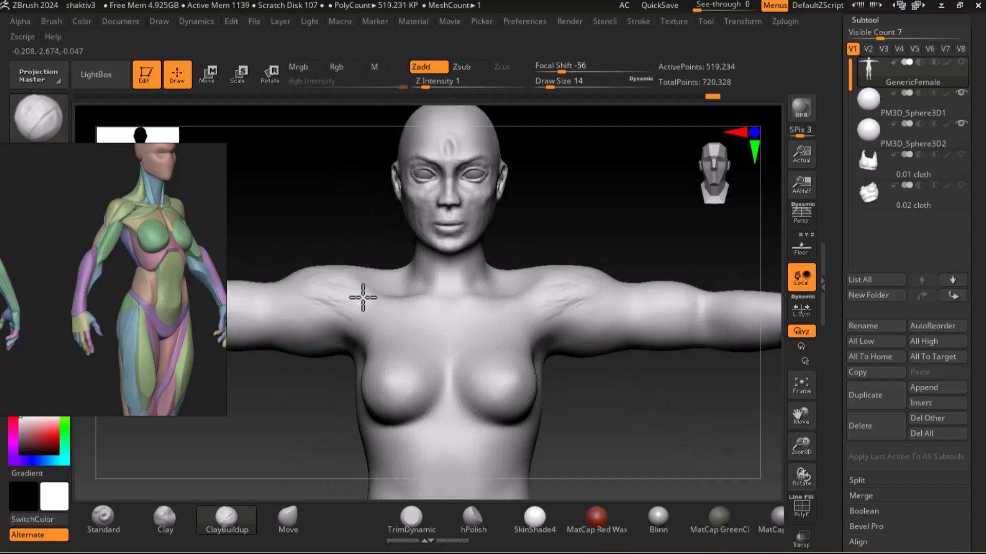
mouse_move(557, 327)
shift+mouse_down()
mouse_move(558, 291)
mouse_move(569, 289)
shift+mouse_up()
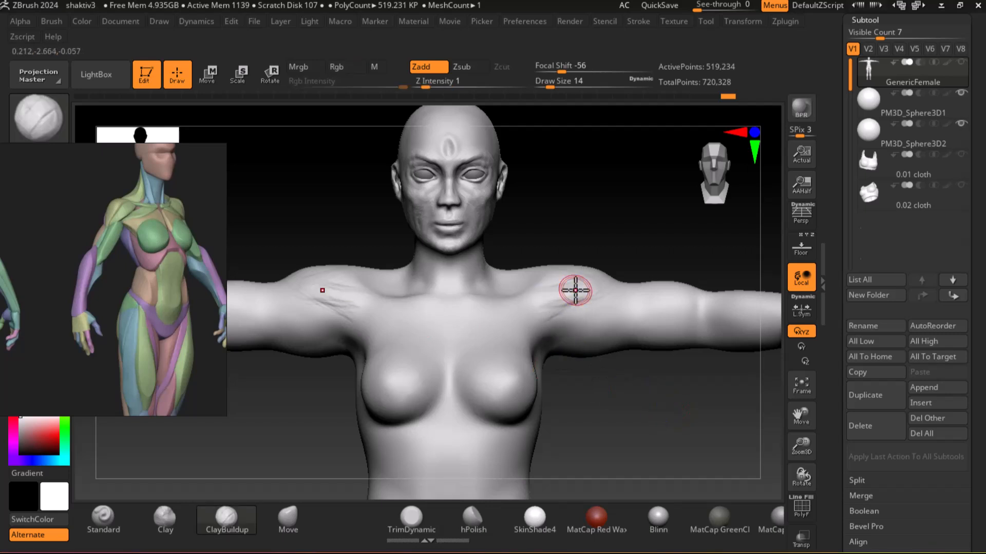
Step: Lower the body's subdivision level and carve the front deltoid edge with the Standard brush in Zsub mode at Z Intensity 25, draw size 6
key(shift+d)
click(130, 513)
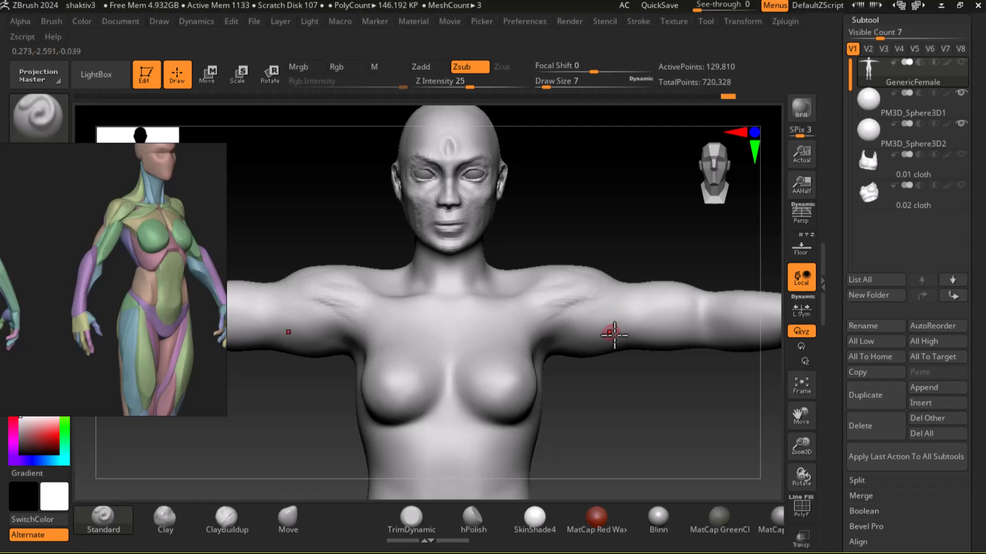
alt+drag(583, 302, 610, 278)
key(ctrl+z)
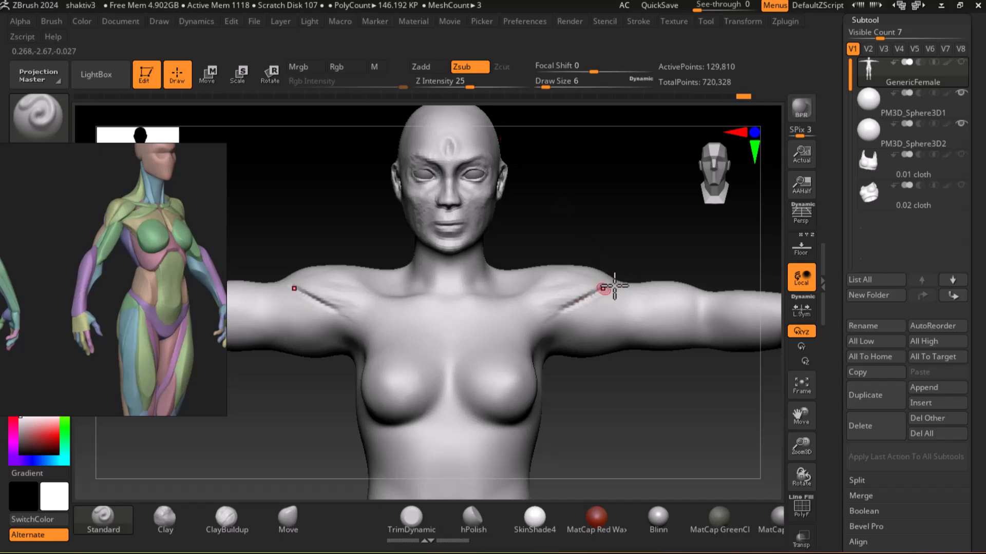
right_drag(598, 339, 632, 349)
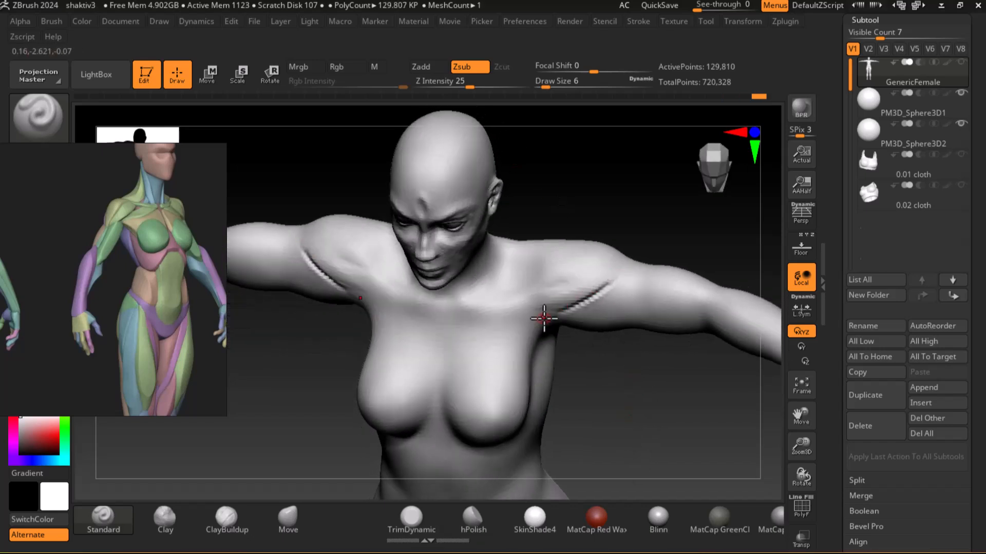
mouse_move(696, 435)
right_down()
mouse_move(636, 378)
mouse_move(626, 342)
right_up()
drag(583, 287, 605, 272)
Step: Carve the deltoid outline over the top and back of the shoulders with the Standard brush, and smooth the front grooves
right_drag(618, 263, 595, 215)
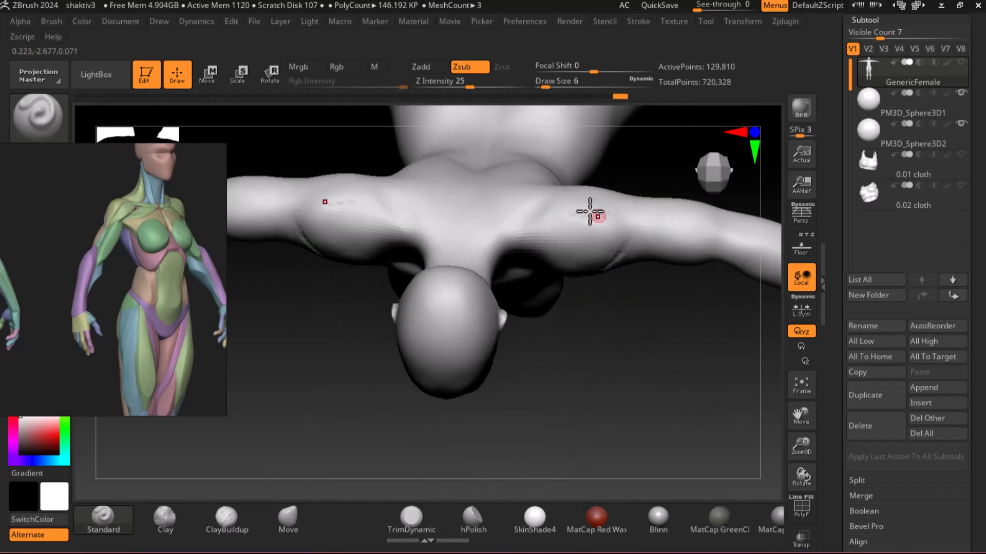
mouse_move(572, 194)
mouse_down()
mouse_move(634, 231)
mouse_move(620, 258)
mouse_up()
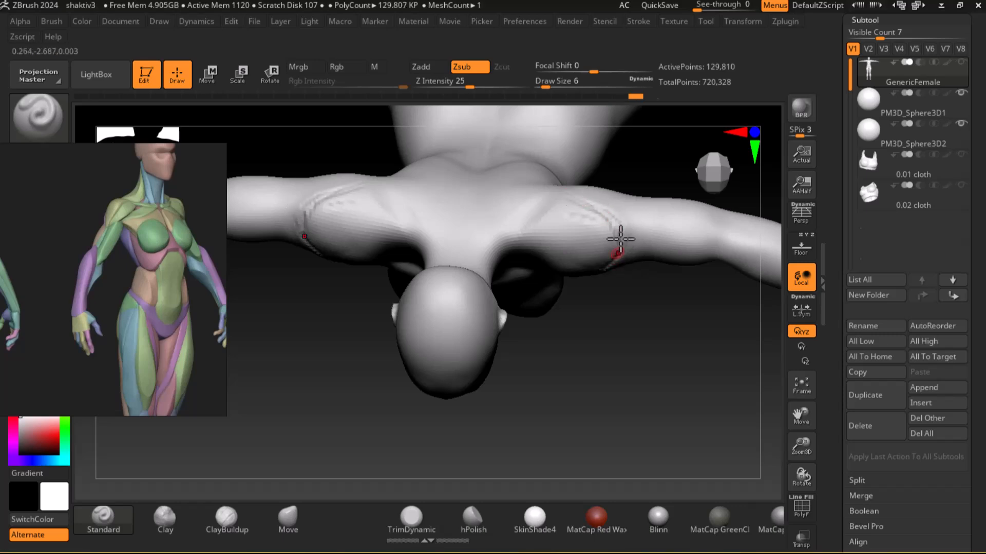
drag(669, 382, 671, 313)
drag(665, 209, 651, 166)
key(shift)
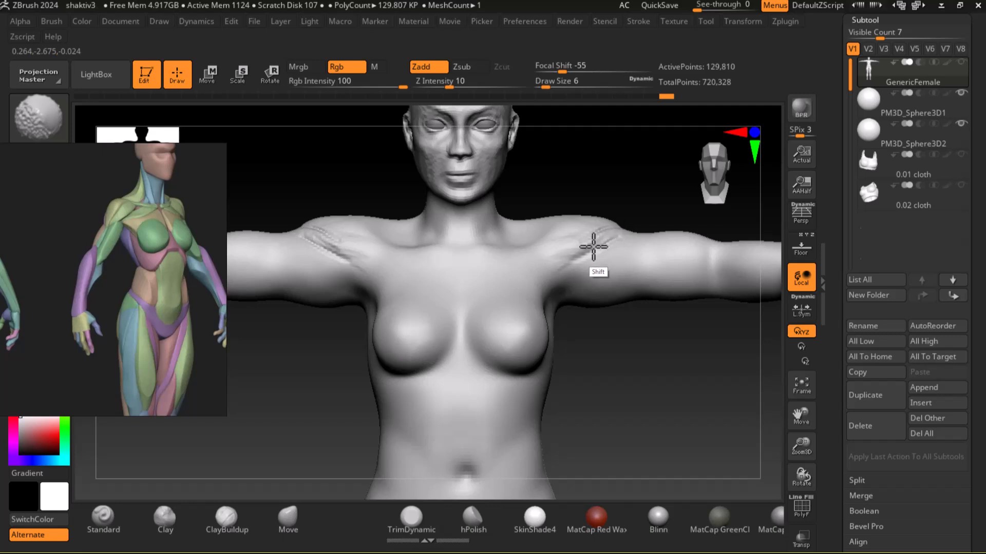
drag(304, 237, 301, 235)
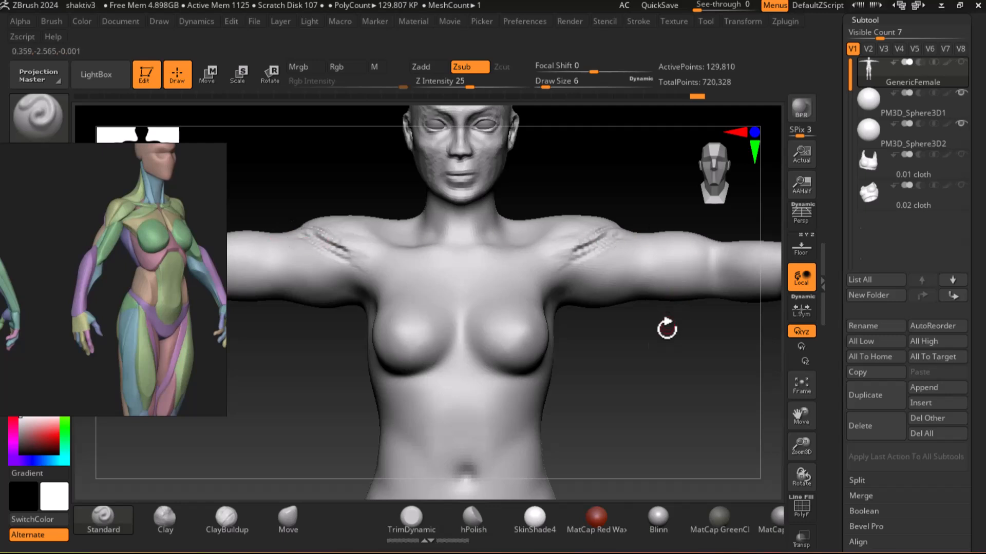
Step: Rework the area around the front deltoid groove and upper arm with ClayBuildup at Z Intensity 1
drag(664, 324, 630, 321)
click(252, 521)
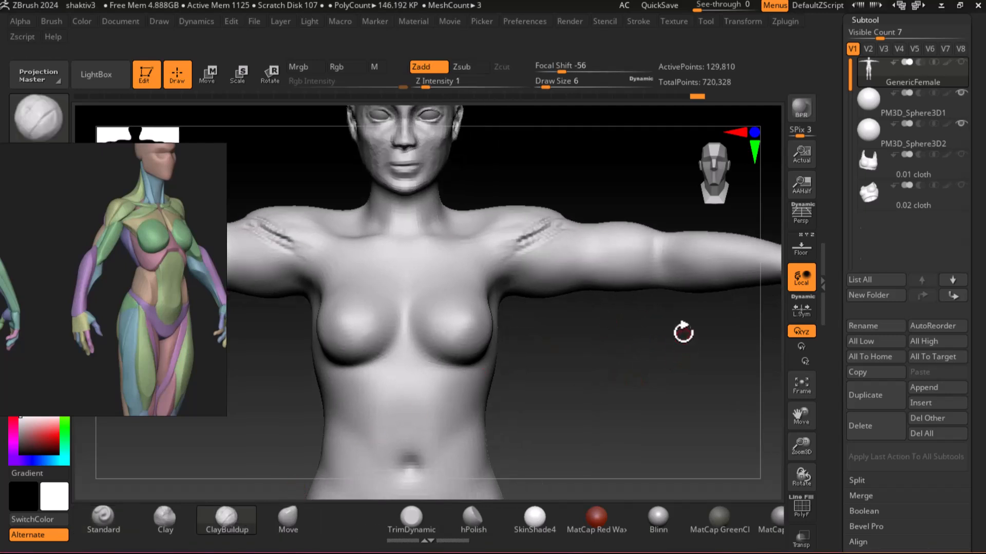
drag(661, 386, 654, 425)
mouse_move(550, 266)
alt+mouse_down()
mouse_move(570, 267)
mouse_move(525, 290)
alt+mouse_up()
drag(634, 329, 650, 237)
drag(630, 349, 540, 431)
Step: Isolate one shoulder and arm by hiding the rest of the body mesh
ctrl+shift+drag(301, 168, 759, 371)
alt+drag(544, 363, 574, 437)
alt+drag(576, 402, 624, 460)
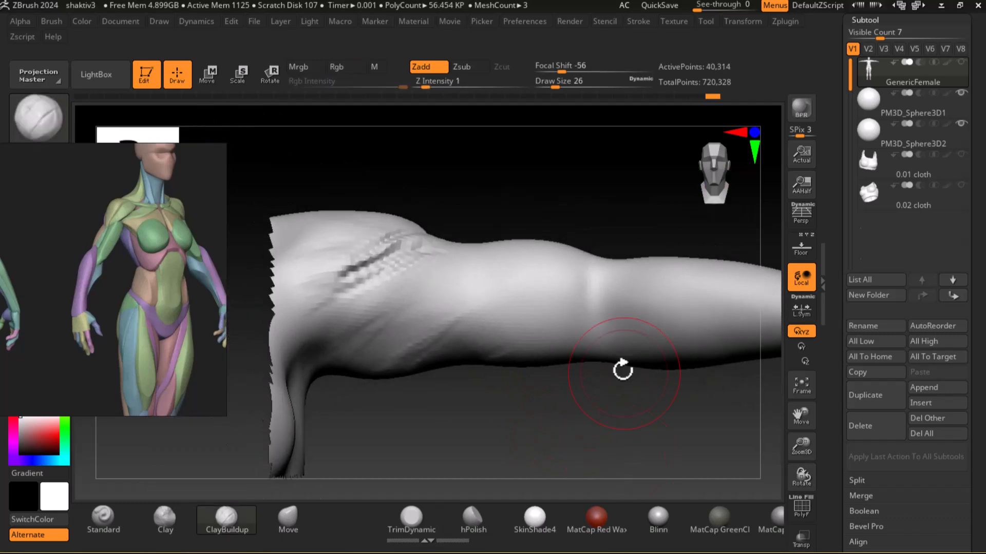
Step: Blend the deltoid groove into the upper arm with ClayBuildup strokes and smoothing at draw size 14
drag(580, 406, 595, 444)
mouse_move(388, 276)
mouse_down()
mouse_move(408, 261)
mouse_move(359, 293)
mouse_up()
mouse_move(429, 253)
shift+mouse_down()
mouse_move(409, 242)
mouse_move(341, 324)
mouse_move(371, 308)
shift+mouse_up()
drag(503, 205, 385, 231)
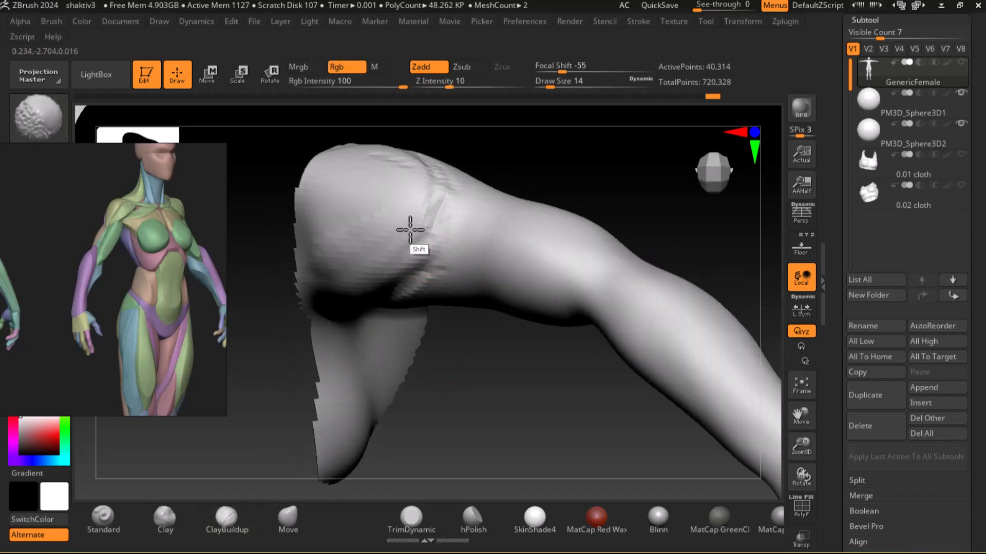
drag(472, 376, 507, 298)
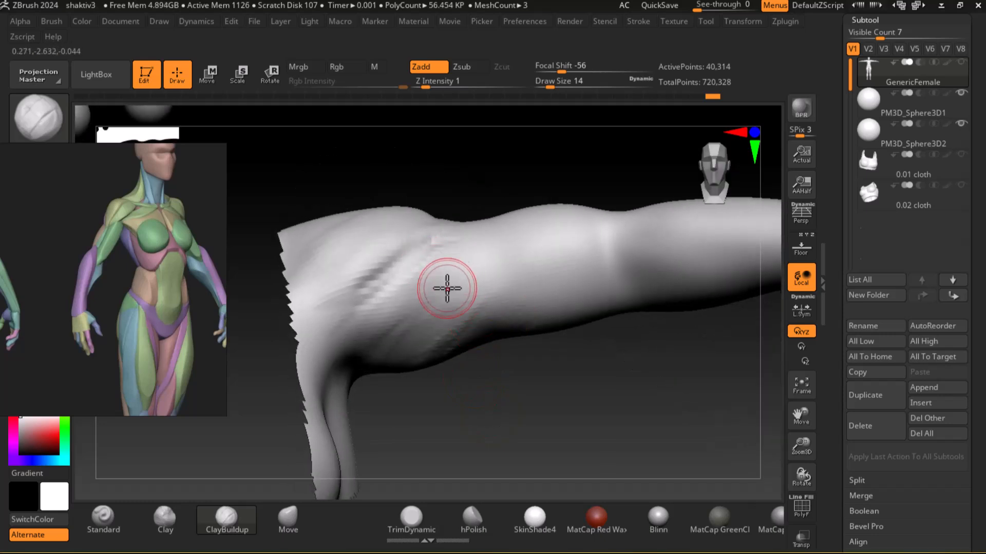
Step: Build up the lower deltoid and the muscle forms behind the shoulder with ClayBuildup at draw size 14
mouse_move(539, 407)
mouse_down()
mouse_move(493, 255)
mouse_move(467, 267)
mouse_move(438, 306)
mouse_move(452, 294)
mouse_move(436, 295)
mouse_move(455, 258)
mouse_move(448, 303)
mouse_move(467, 272)
mouse_move(498, 257)
mouse_up()
mouse_move(563, 291)
right_down()
mouse_move(601, 337)
mouse_move(490, 292)
right_up()
mouse_move(491, 293)
mouse_down()
mouse_move(430, 325)
mouse_move(504, 314)
mouse_up()
mouse_move(638, 419)
right_down()
mouse_move(601, 293)
mouse_move(678, 356)
mouse_move(726, 345)
mouse_move(681, 336)
mouse_move(513, 412)
mouse_move(363, 318)
mouse_move(327, 351)
mouse_move(365, 313)
right_up()
mouse_move(477, 241)
mouse_down()
mouse_move(503, 202)
mouse_move(482, 207)
mouse_up()
mouse_move(482, 207)
right_down()
mouse_move(355, 299)
mouse_move(503, 202)
right_up()
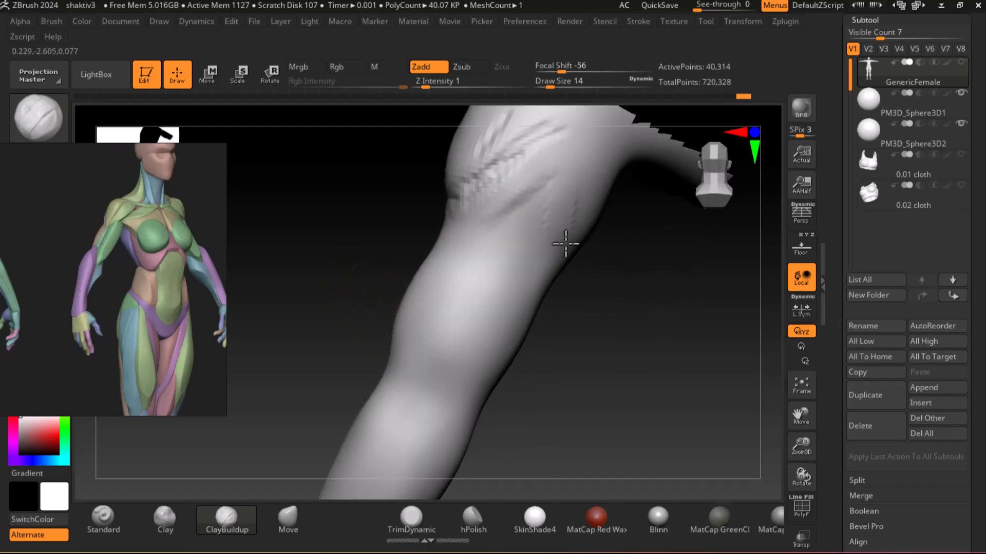
Step: Add biceps and triceps volume along the upper arm down to the elbow with ClayBuildup at draw size 14
drag(534, 211, 445, 361)
right_drag(446, 391, 462, 236)
right_drag(577, 373, 385, 249)
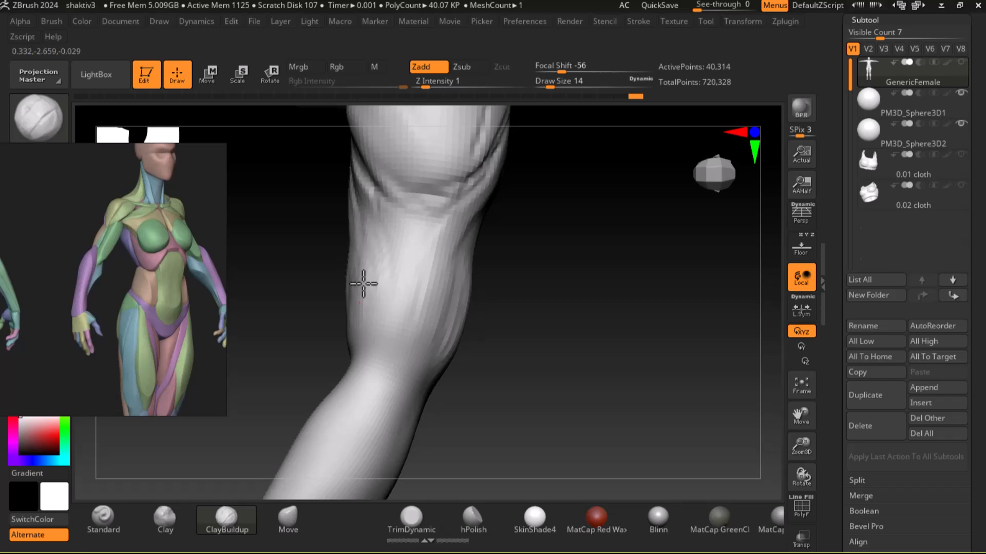
right_drag(573, 371, 420, 358)
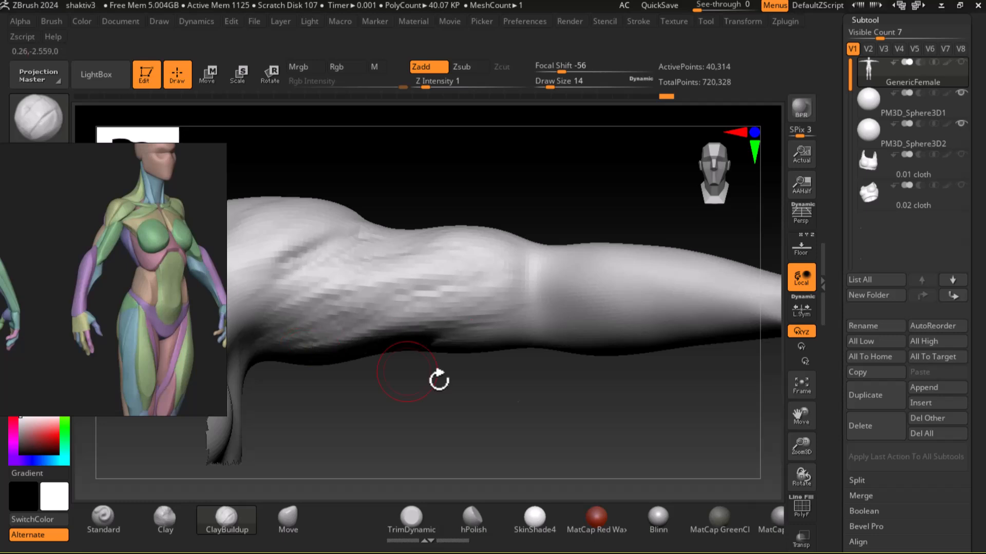
Step: Build up and smooth the biceps and triceps volumes on the front of the upper arm with ClayBuildup at draw size 14
drag(440, 381, 464, 344)
drag(514, 198, 503, 273)
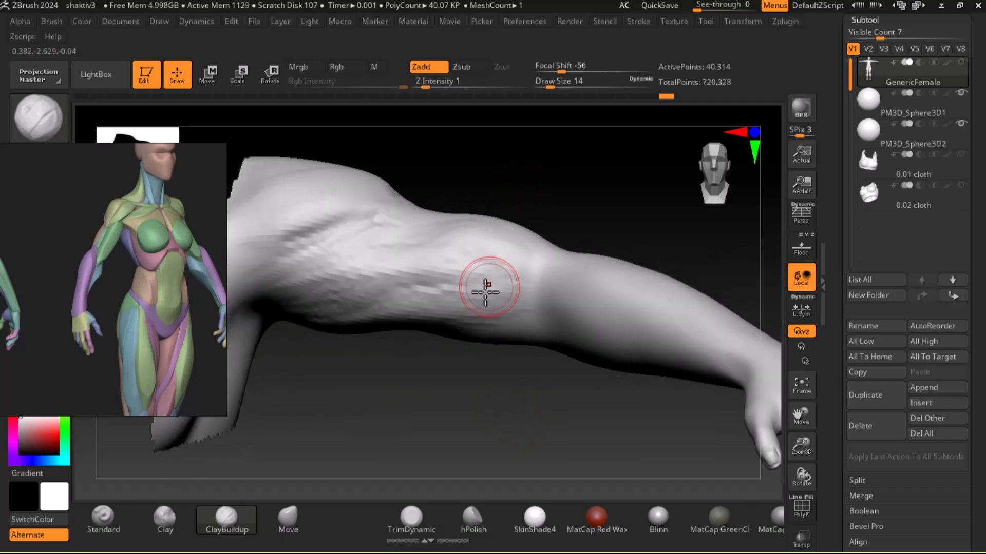
drag(374, 282, 478, 332)
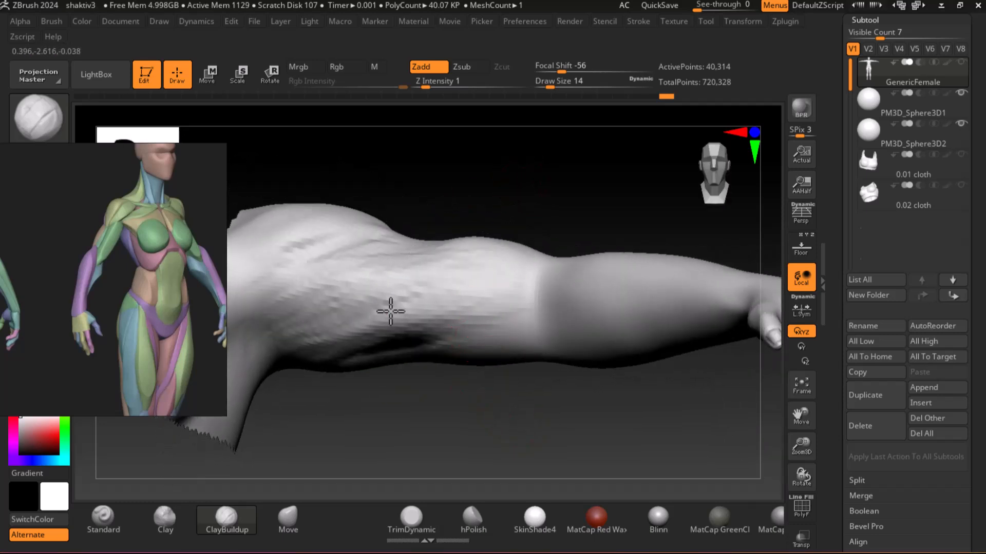
mouse_move(398, 308)
shift+mouse_down()
mouse_move(339, 321)
mouse_move(355, 330)
mouse_move(307, 343)
mouse_move(483, 423)
shift+mouse_up()
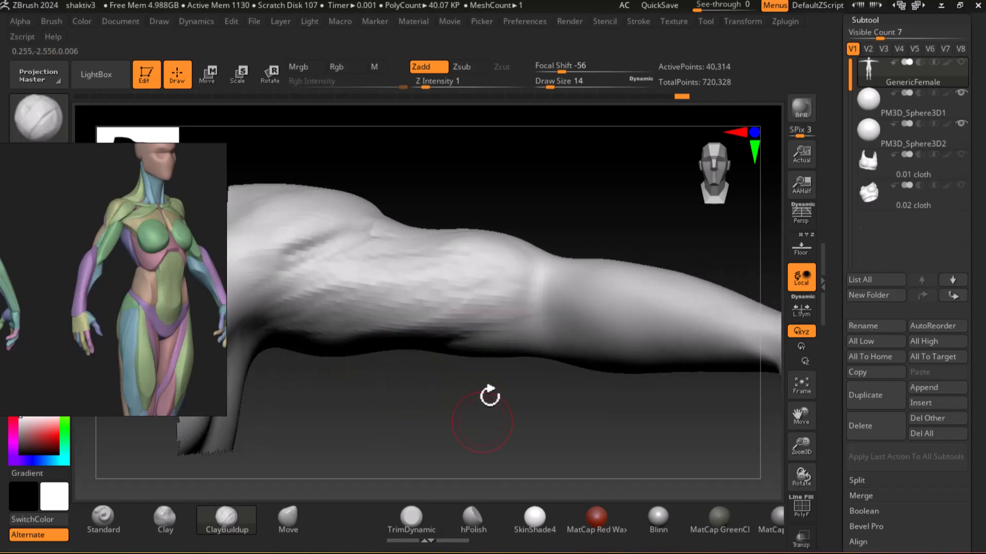
drag(565, 225, 587, 211)
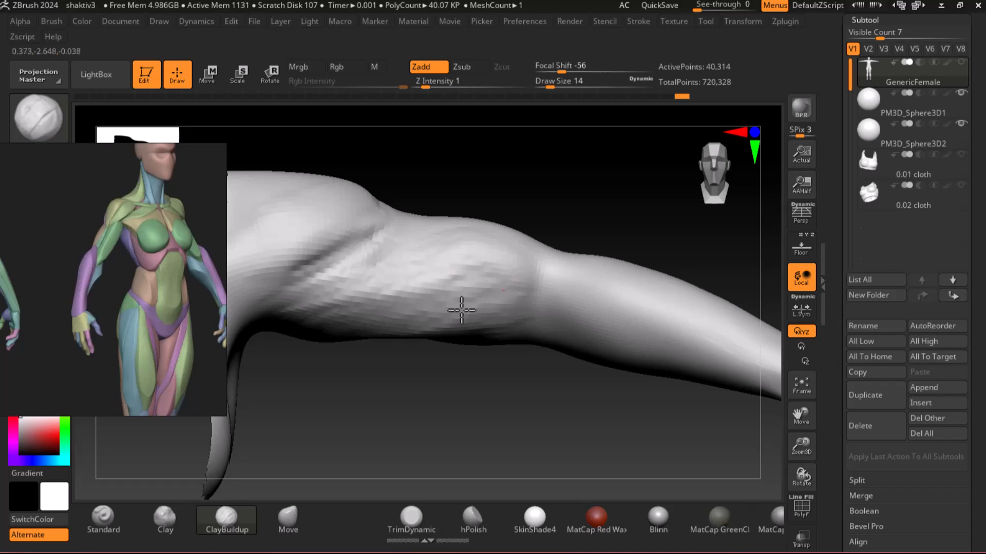
mouse_move(484, 368)
mouse_down()
mouse_move(549, 423)
mouse_move(519, 392)
mouse_move(609, 396)
mouse_move(618, 431)
mouse_move(599, 325)
mouse_move(611, 320)
mouse_move(557, 315)
mouse_up()
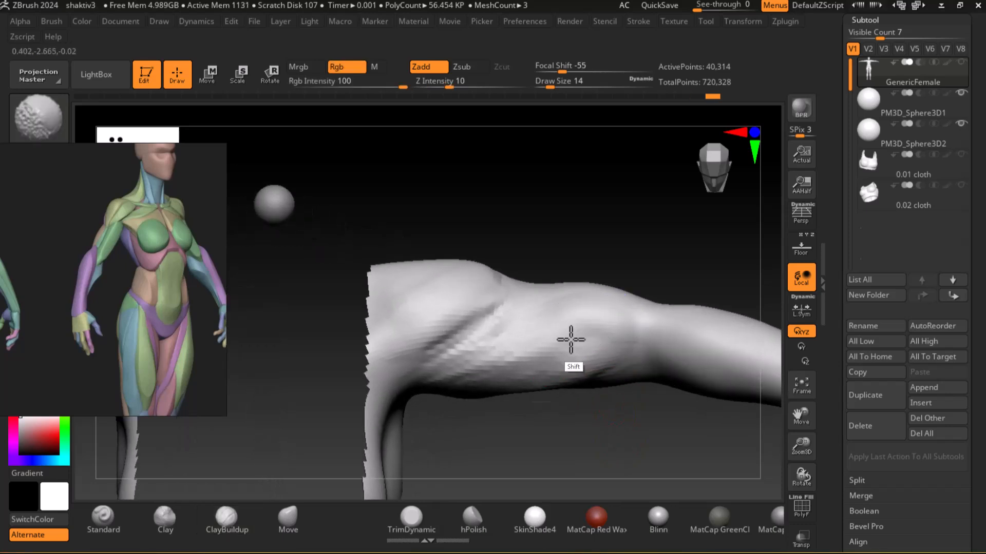
Step: Smooth the area below the deltoid and carve the lower biceps edge toward the elbow with ClayBuildup at draw size 14
shift+drag(504, 342, 465, 366)
mouse_move(521, 325)
alt+mouse_down()
mouse_move(484, 347)
mouse_move(580, 295)
mouse_move(531, 328)
mouse_move(592, 334)
mouse_move(582, 352)
alt+mouse_up()
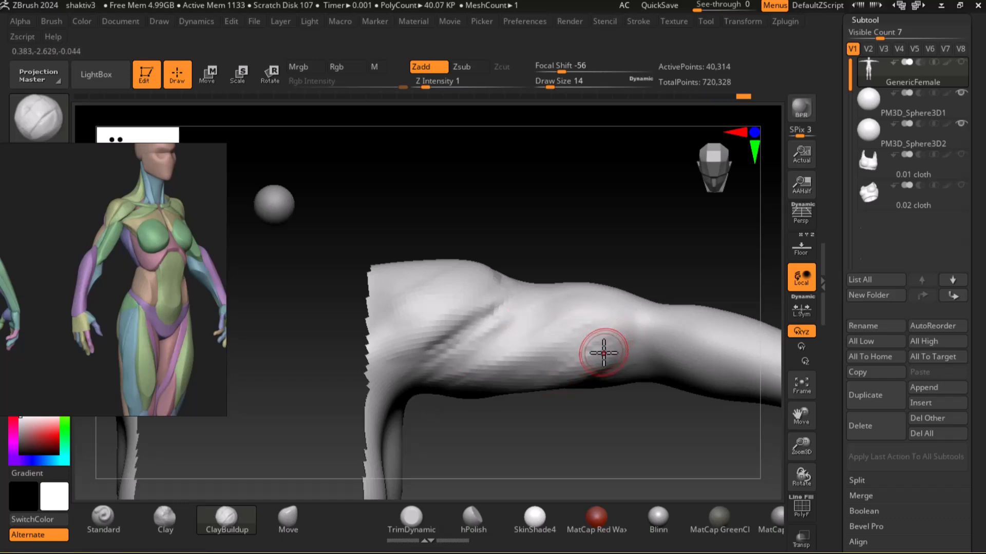
mouse_move(602, 347)
mouse_down()
mouse_move(577, 372)
mouse_move(588, 363)
mouse_up()
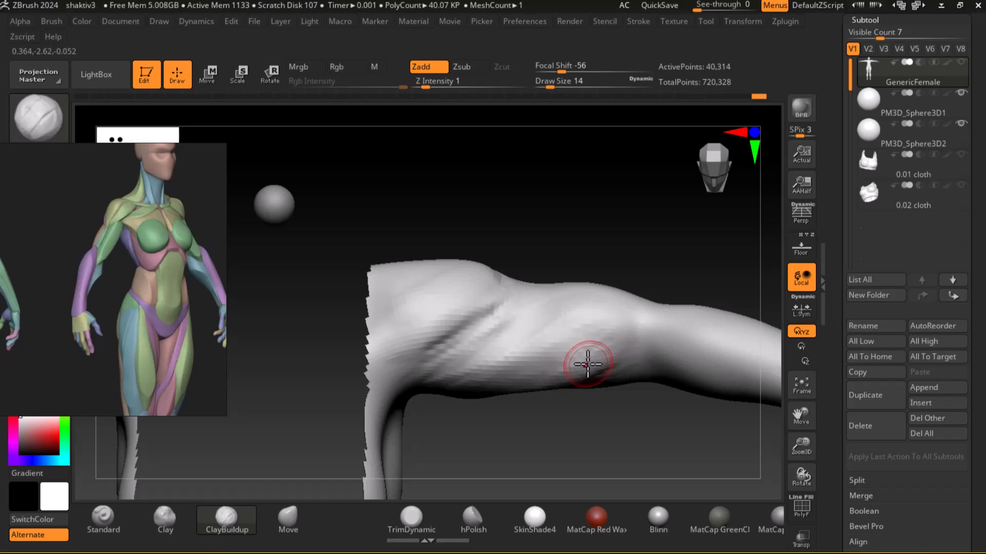
drag(645, 418, 648, 444)
Step: Set the draw size to 18 and smooth the stroke marks along the lower biceps
right_click(601, 309)
click(602, 309)
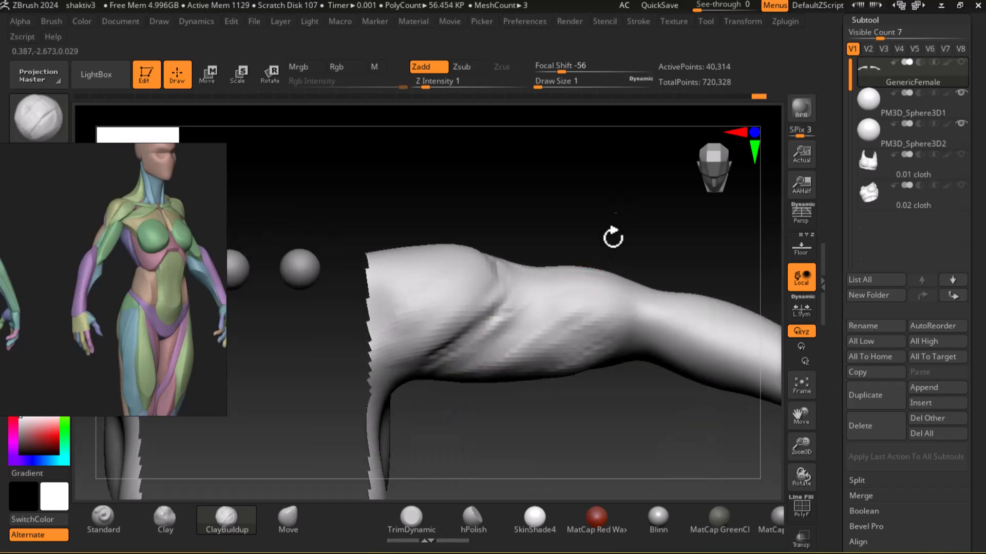
key(bracketright)
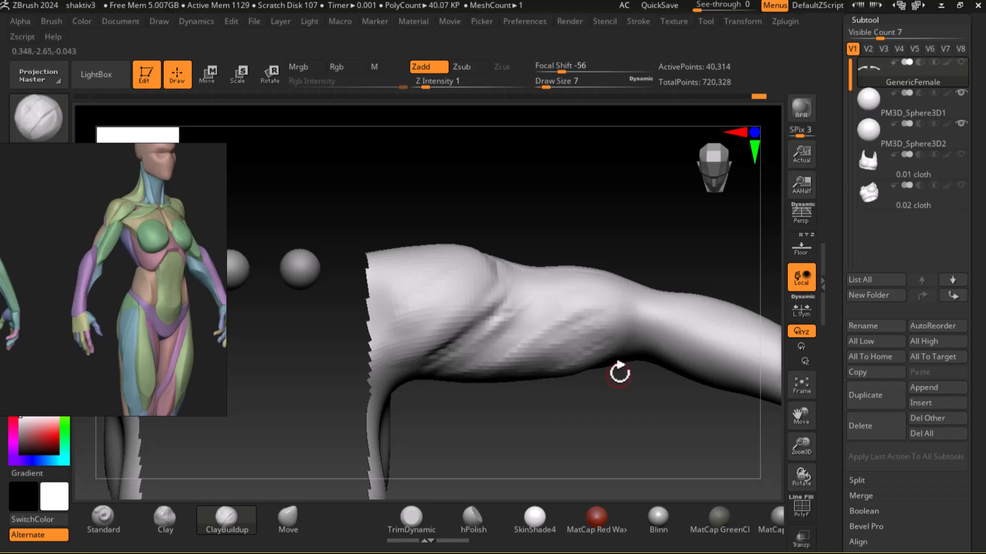
key(shift)
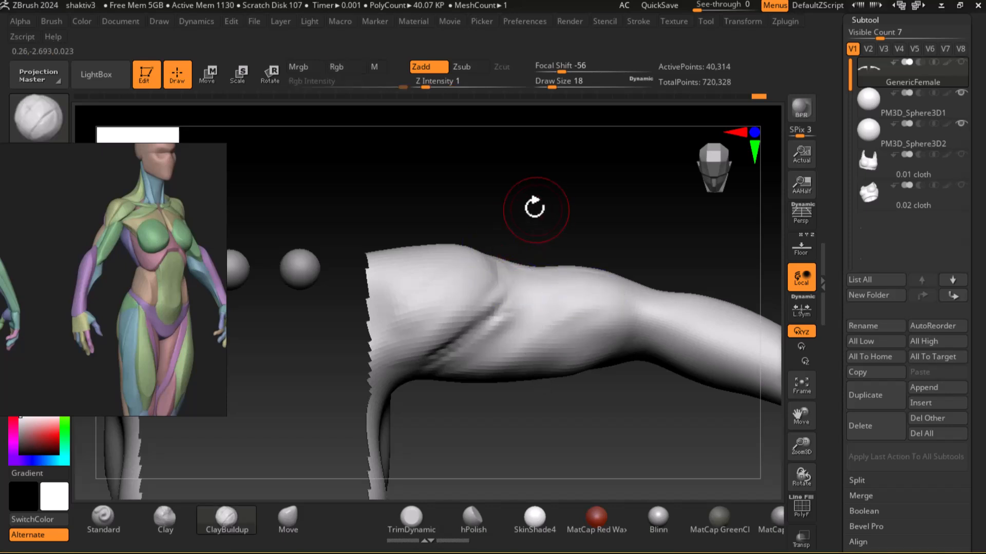
shift+drag(539, 214, 539, 198)
Step: Rework the groove below the deltoid and blend the groove along the arm's underside with ClayBuildup and smoothing at draw size 18
drag(528, 432, 574, 262)
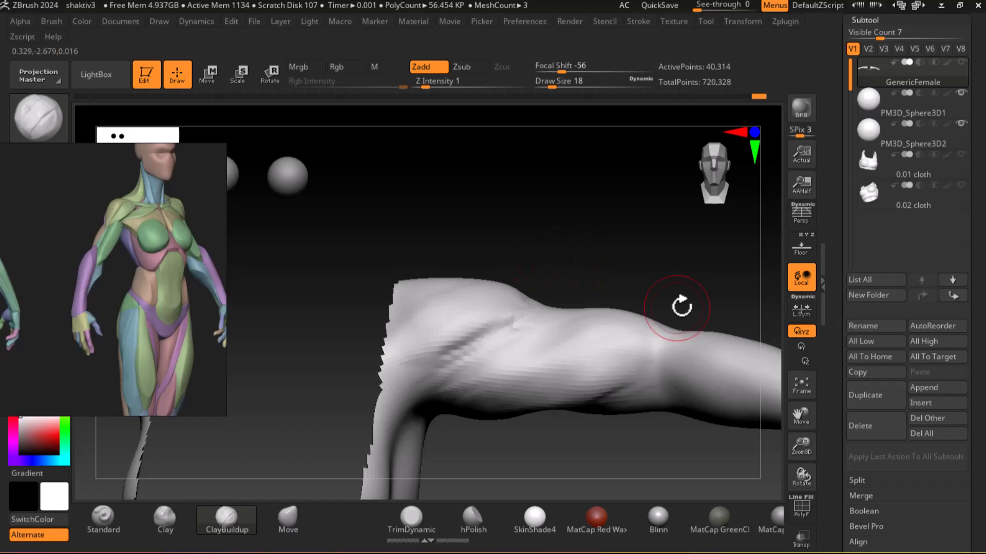
drag(677, 307, 669, 336)
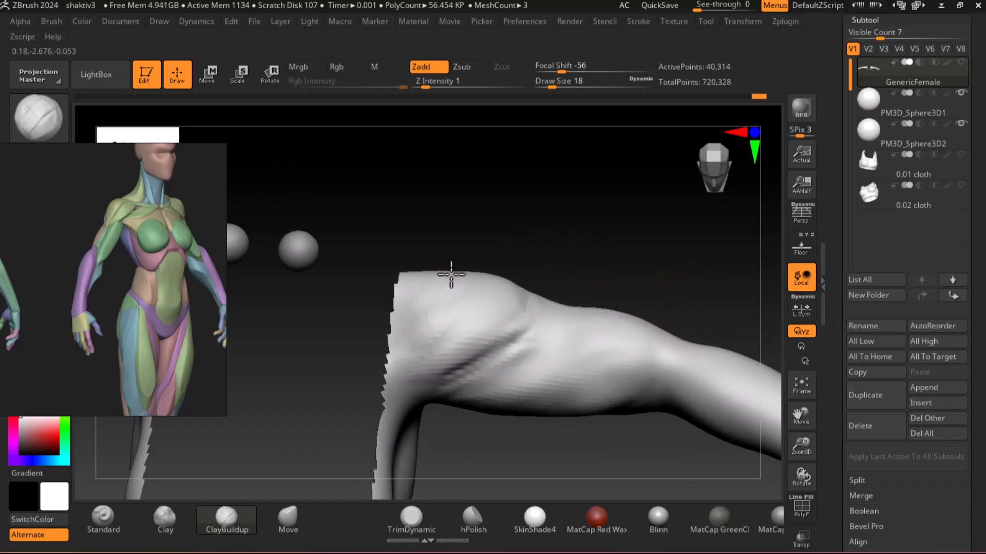
mouse_move(533, 315)
mouse_down()
mouse_move(447, 368)
mouse_move(516, 329)
mouse_move(418, 356)
mouse_up()
shift+drag(660, 267, 669, 249)
drag(629, 459, 633, 413)
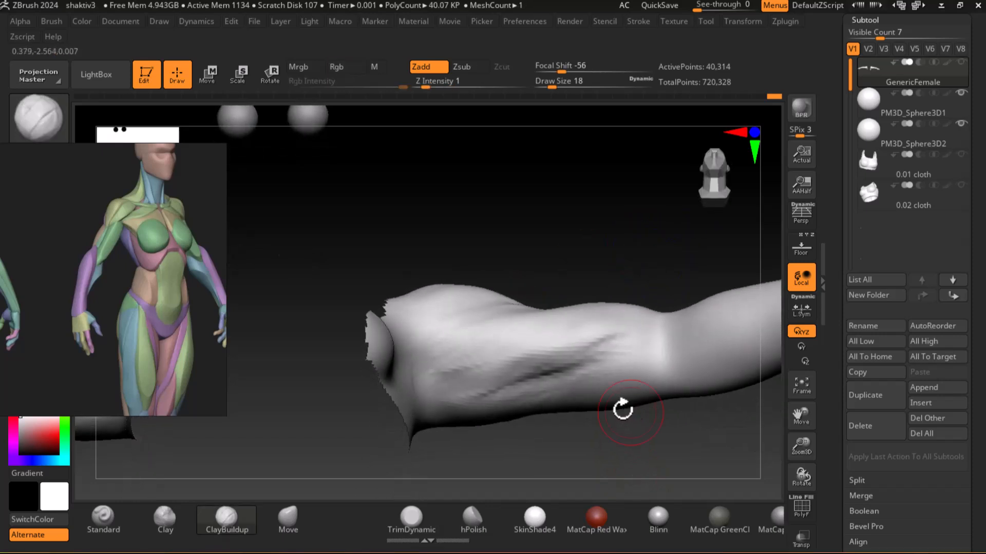
drag(614, 350, 462, 398)
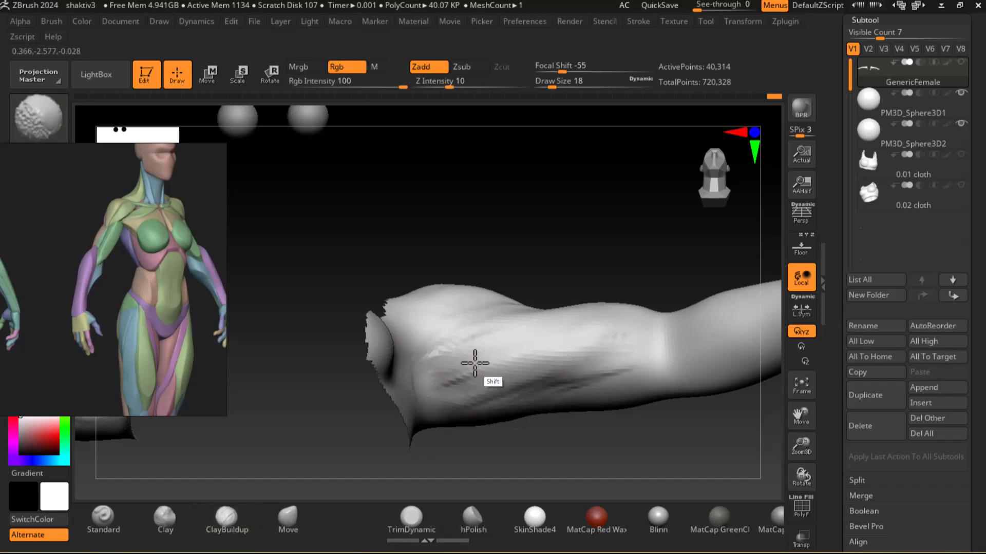
Step: Shape the muscle forms on the underside of the upper arm toward the armpit with ClayBuildup at draw size 18
drag(609, 439, 623, 317)
mouse_move(584, 290)
alt+mouse_down()
mouse_move(568, 281)
mouse_move(533, 350)
alt+mouse_up()
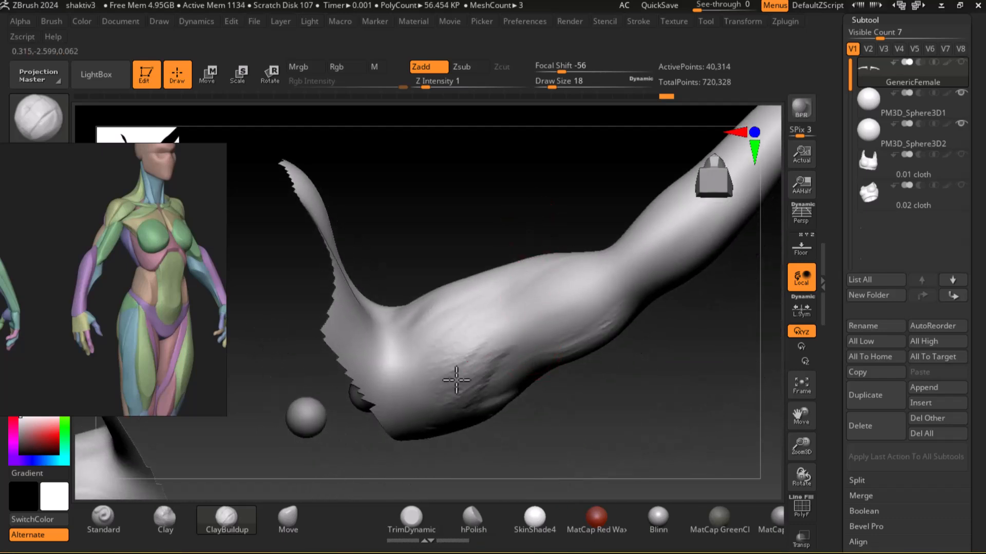
mouse_move(484, 375)
mouse_down()
mouse_move(585, 312)
mouse_move(456, 356)
mouse_move(568, 328)
mouse_up()
mouse_move(648, 391)
mouse_down()
mouse_move(623, 385)
mouse_move(608, 314)
mouse_up()
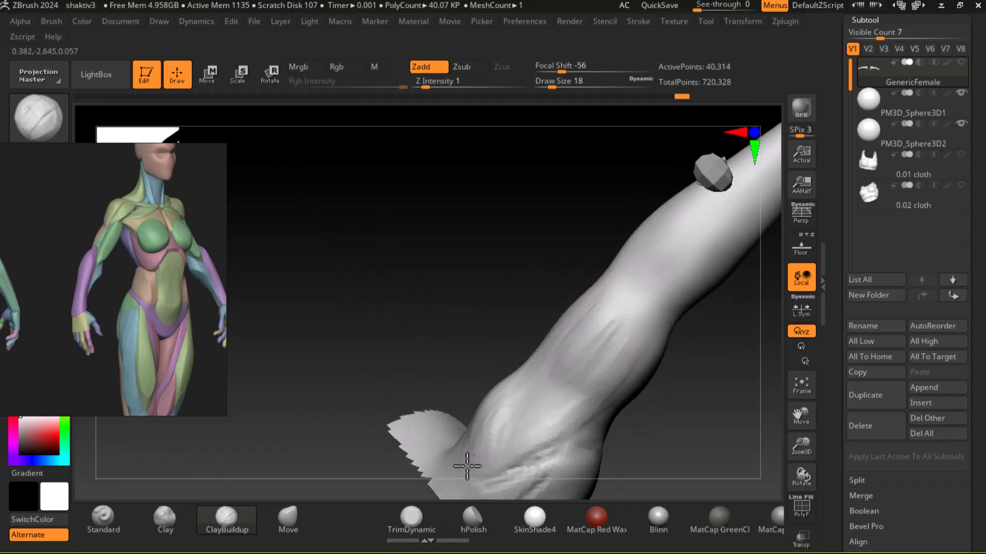
mouse_move(464, 444)
mouse_down()
mouse_move(503, 339)
mouse_move(652, 239)
mouse_move(473, 328)
mouse_up()
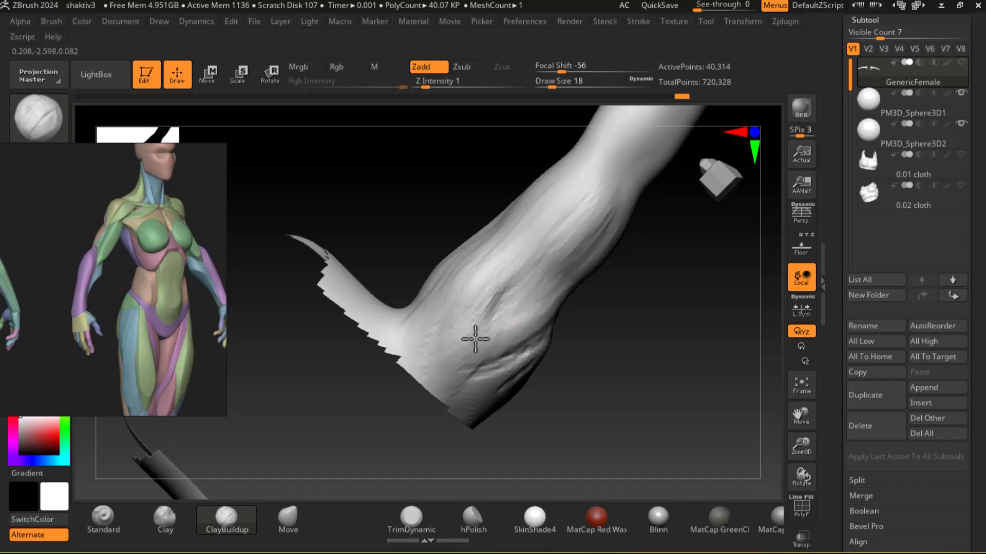
Step: Refine and smooth the front of the biceps where it meets the deltoid at draw size 18
mouse_move(654, 353)
mouse_down()
mouse_move(673, 456)
mouse_move(664, 440)
mouse_move(675, 418)
mouse_up()
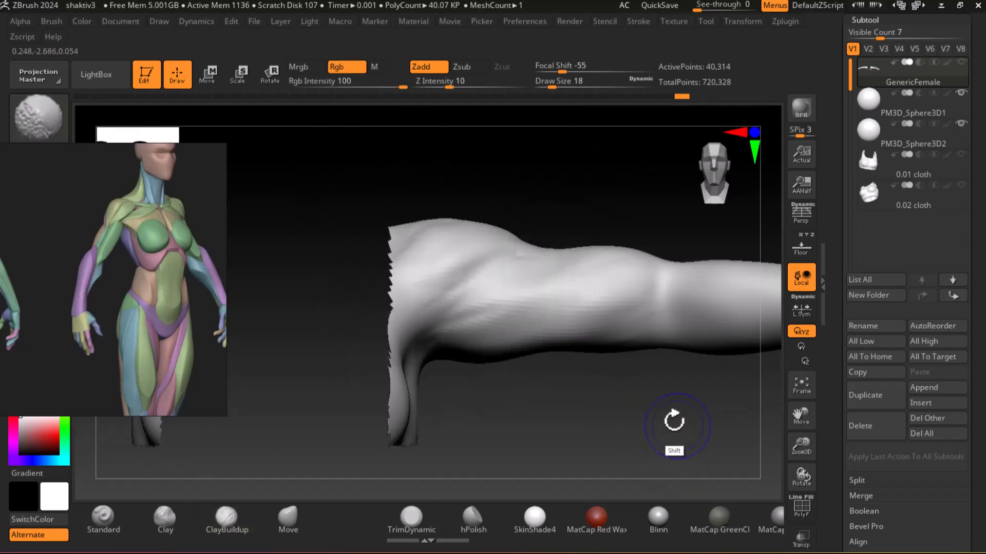
key(shift)
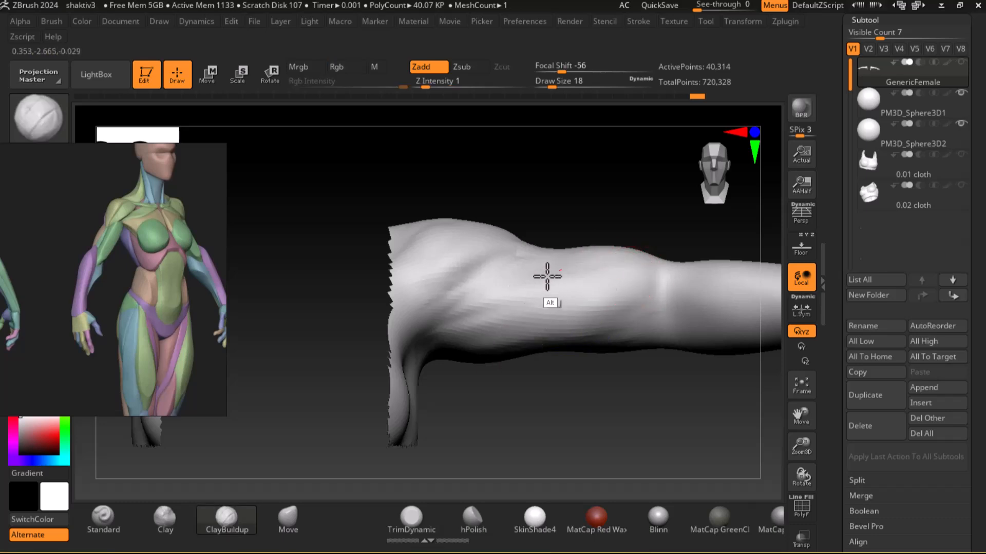
key(shift)
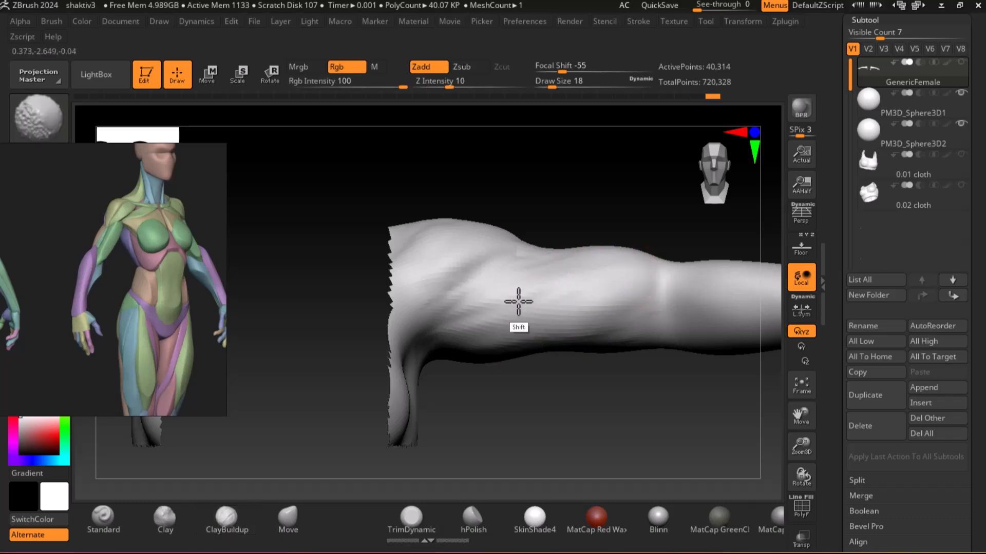
drag(645, 392, 513, 341)
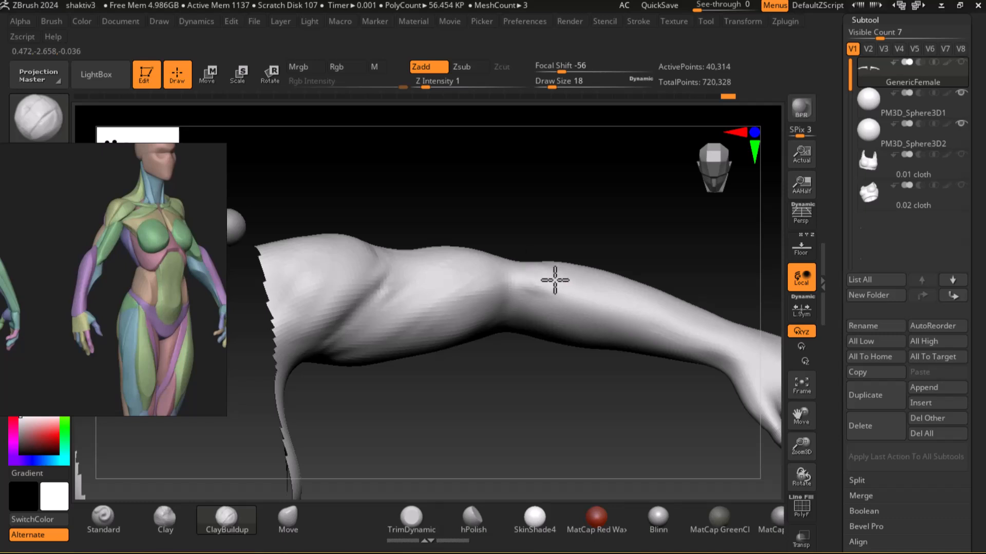
Step: Sculpt the elbow and the upper forearm muscle forms with ClayBuildup at draw size 10
drag(570, 406, 566, 425)
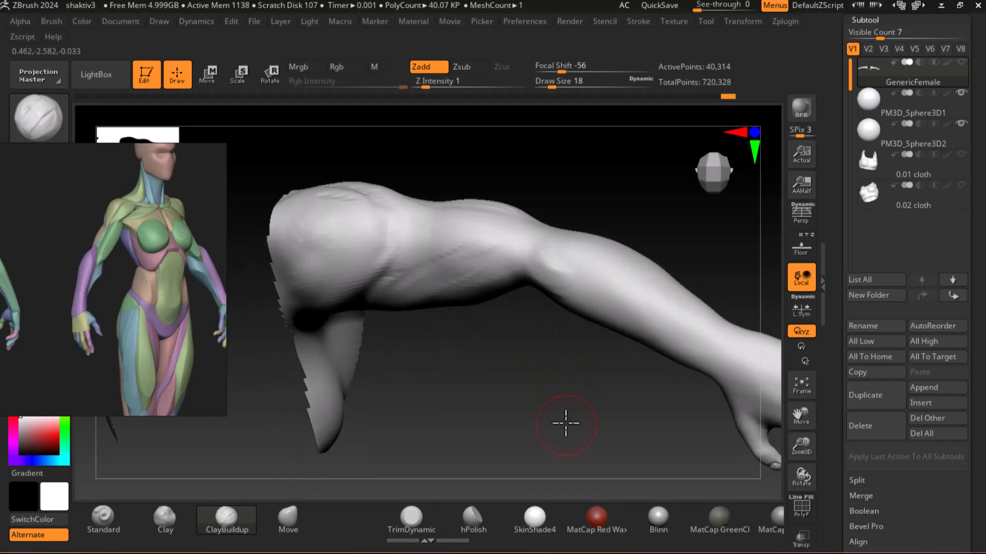
drag(534, 390, 527, 412)
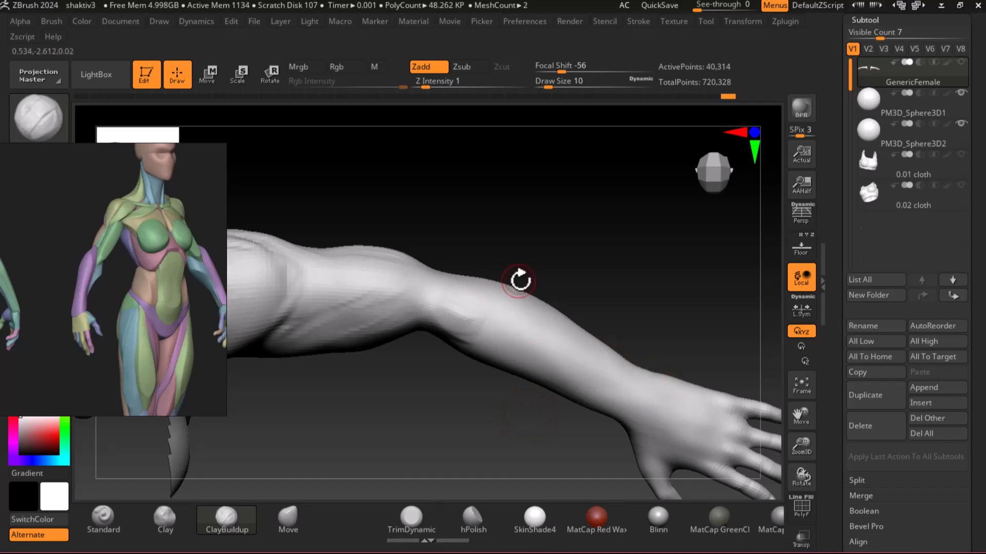
drag(513, 342, 583, 387)
drag(502, 443, 484, 346)
drag(583, 324, 627, 319)
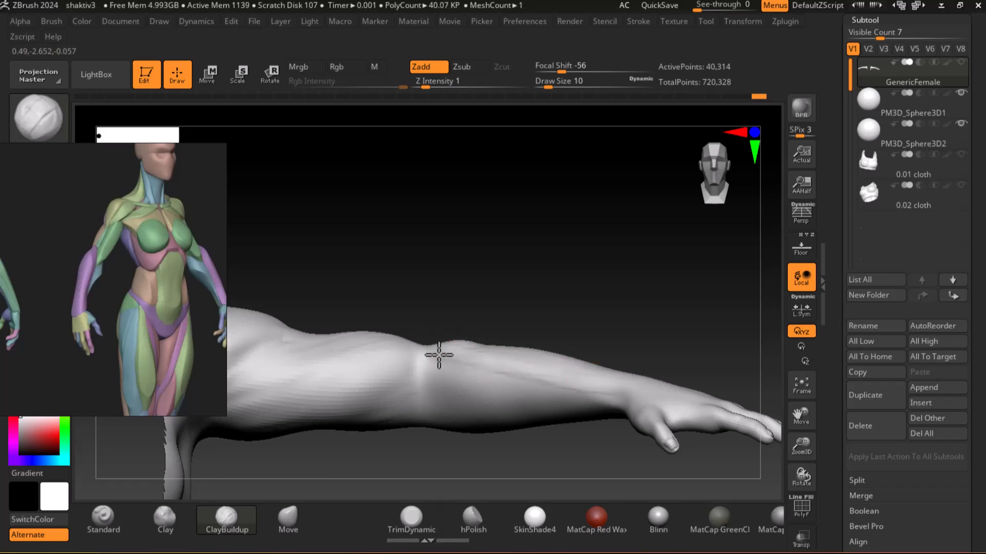
Step: Shape the transition from the upper arm into the forearm around the elbow with ClayBuildup, enlarging the draw size to 22
drag(483, 297, 479, 315)
drag(403, 334, 469, 337)
key(bracketright)
key(bracketright)
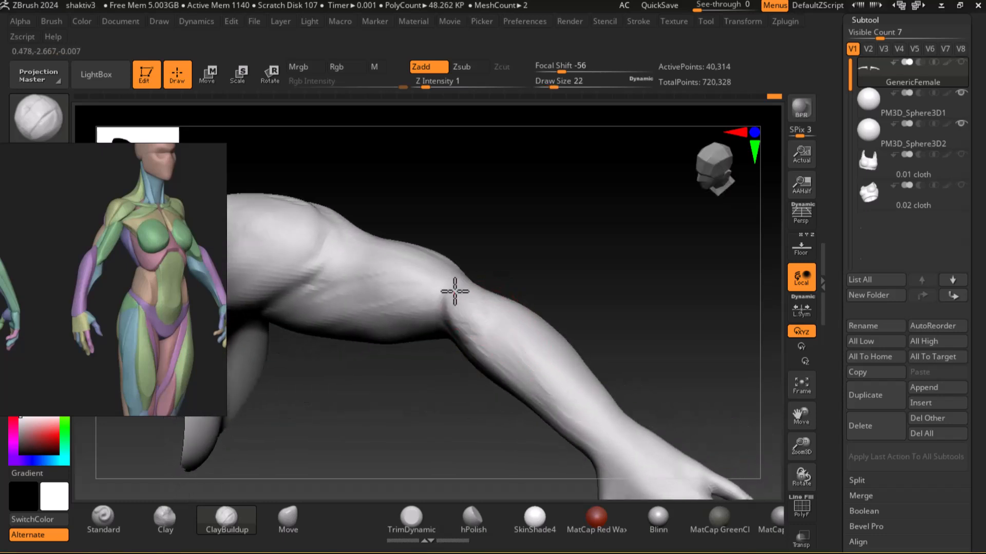
key(bracketleft)
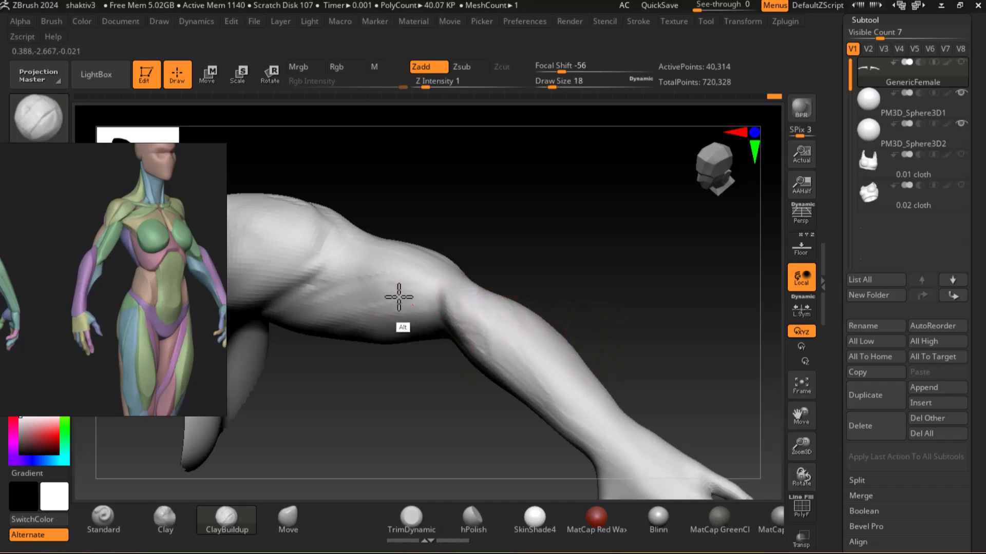
Step: Carve and smooth the muscle separation along the upper arm behind the deltoid with ClayBuildup at draw size 18
drag(528, 222, 444, 345)
key(shift)
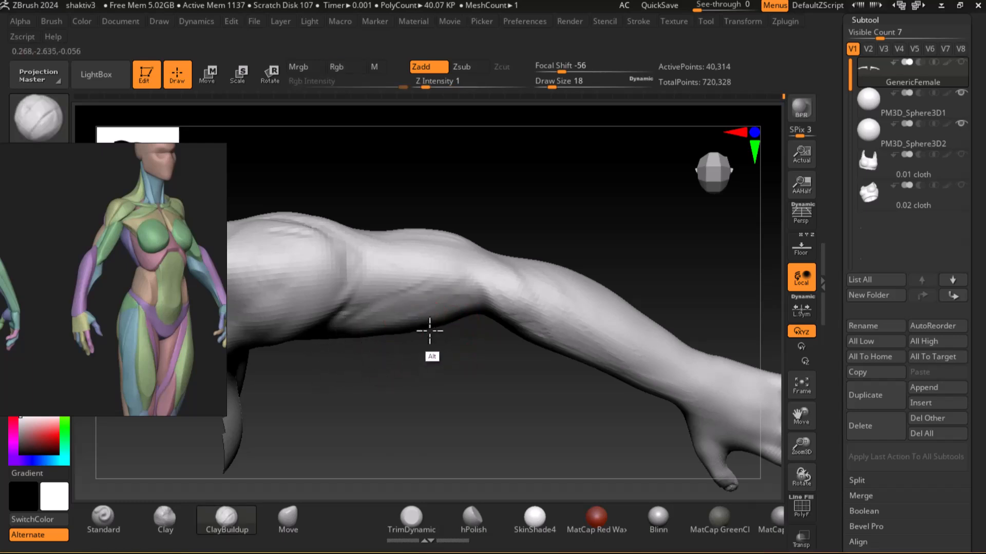
alt+drag(407, 302, 502, 297)
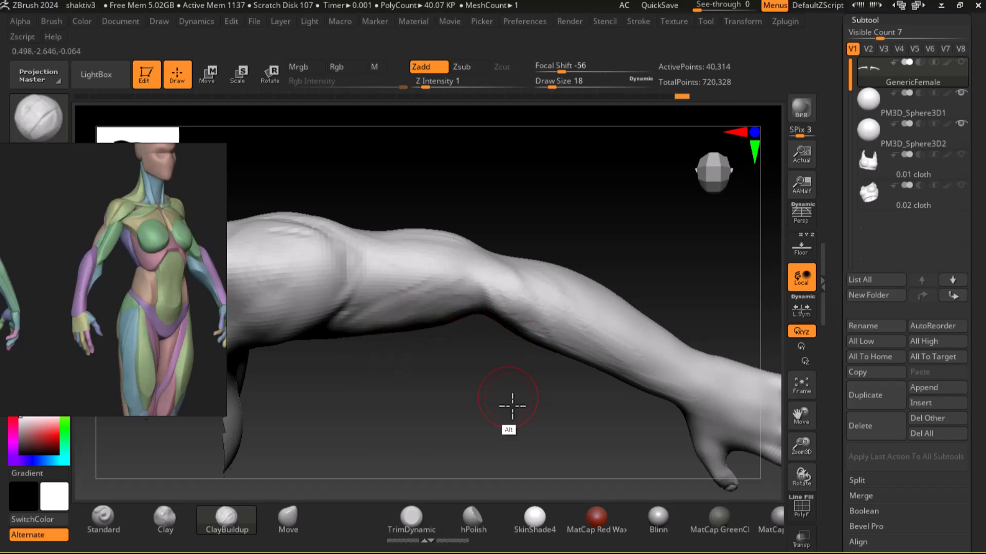
alt+drag(508, 396, 533, 417)
mouse_move(620, 251)
mouse_down()
mouse_move(514, 264)
mouse_move(528, 255)
mouse_move(408, 242)
mouse_move(428, 242)
mouse_up()
mouse_move(563, 207)
mouse_down()
mouse_move(596, 204)
mouse_move(618, 306)
mouse_move(596, 279)
mouse_up()
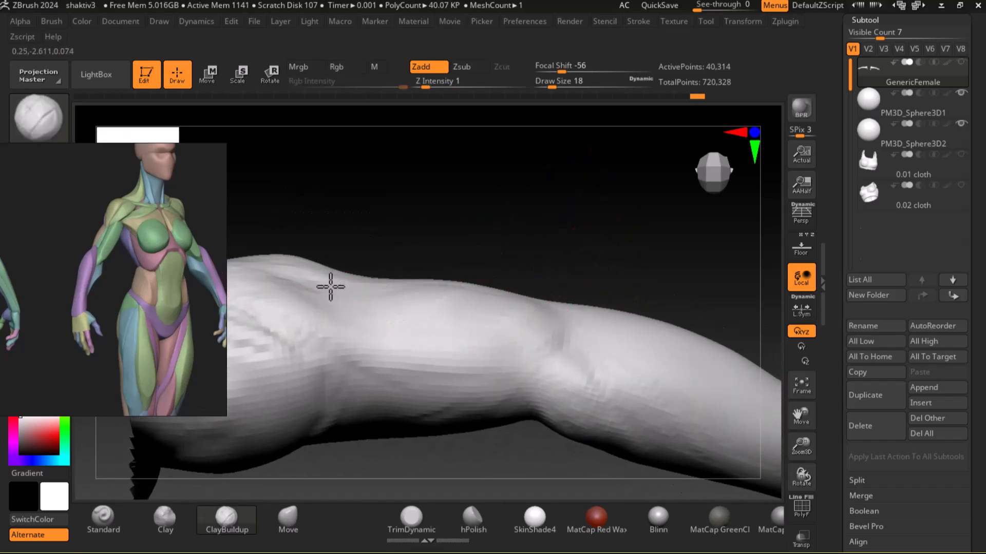
Step: Define the muscle edge along the top of the upper arm with ClayBuildup at draw size 9 and smooth it
mouse_move(361, 293)
mouse_down()
mouse_move(334, 293)
mouse_move(352, 300)
mouse_up()
key(bracketleft)
mouse_move(533, 260)
mouse_down()
mouse_move(392, 306)
mouse_move(374, 288)
mouse_move(383, 312)
mouse_up()
mouse_move(508, 216)
mouse_down()
mouse_move(534, 183)
mouse_move(537, 208)
mouse_up()
shift+drag(482, 302, 517, 290)
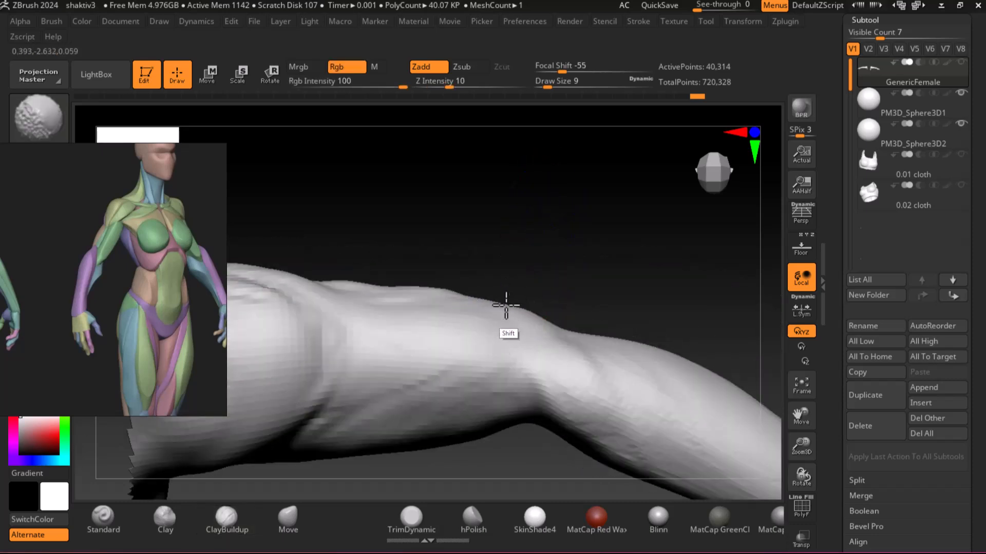
Step: Refine the upper arm surface just above the elbow with ClayBuildup and smoothing at draw size 9
drag(607, 260, 569, 315)
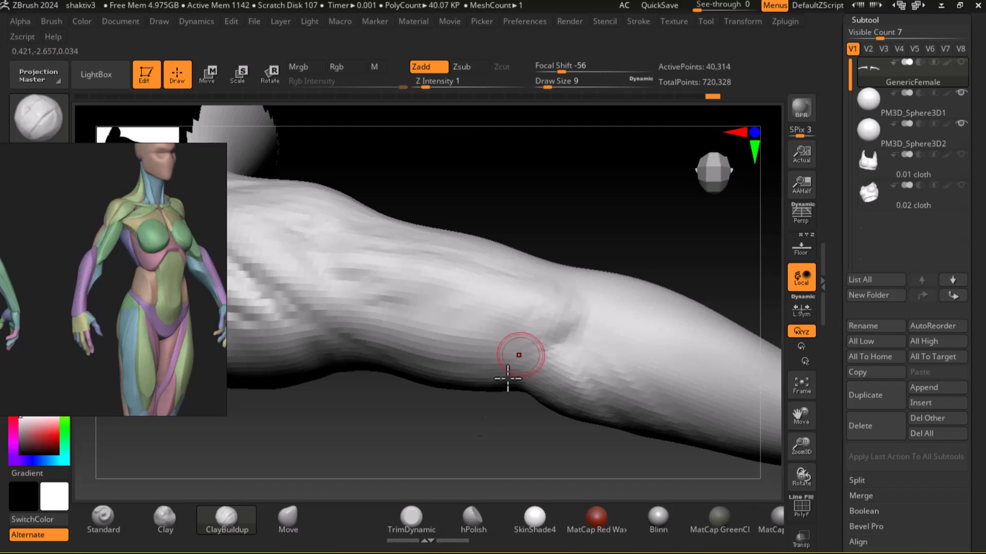
drag(462, 442, 499, 280)
shift+drag(612, 209, 654, 200)
mouse_move(559, 402)
shift+mouse_down()
mouse_move(557, 427)
mouse_move(577, 392)
mouse_move(606, 401)
mouse_move(639, 371)
mouse_move(627, 408)
mouse_move(614, 385)
mouse_move(645, 439)
mouse_move(616, 378)
mouse_move(617, 396)
mouse_move(651, 405)
mouse_move(662, 423)
shift+mouse_up()
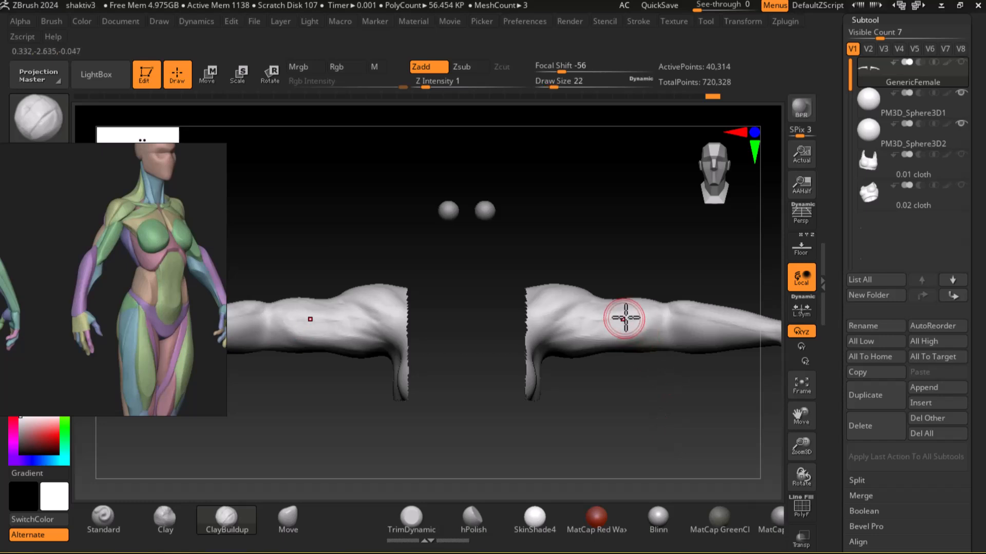
Step: Touch up the biceps and the underside of both upper arms with ClayBuildup and smoothing at draw size 22
key(shift)
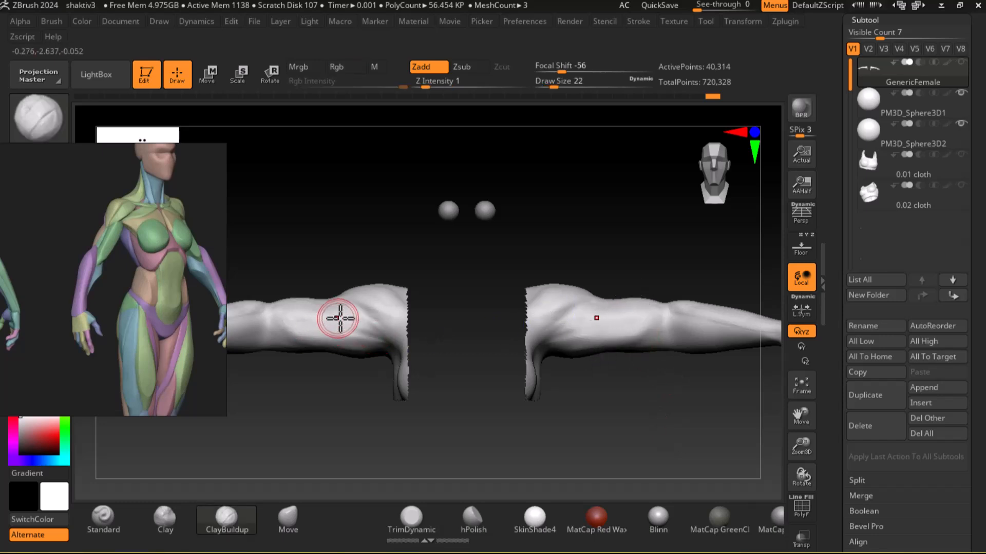
key(alt)
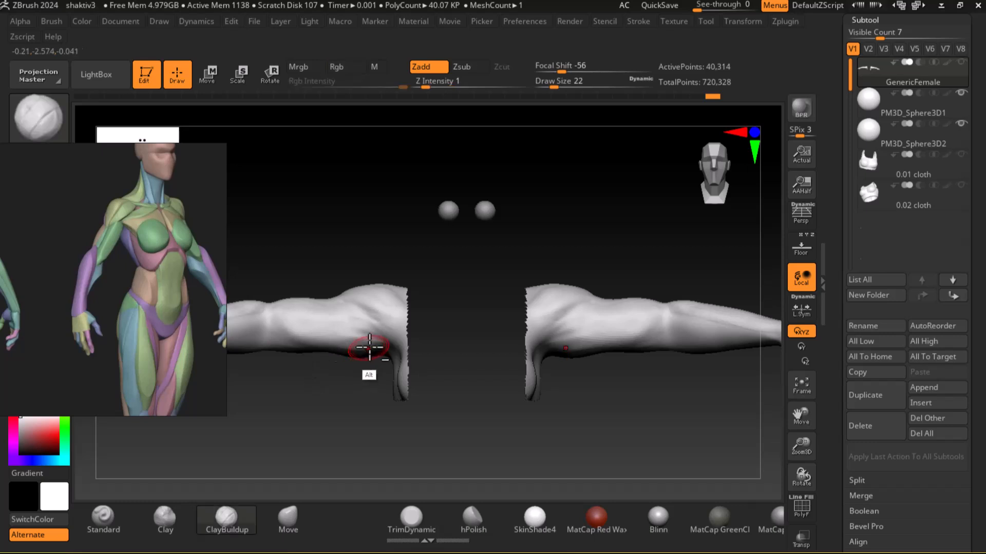
key(shift)
key(shift)
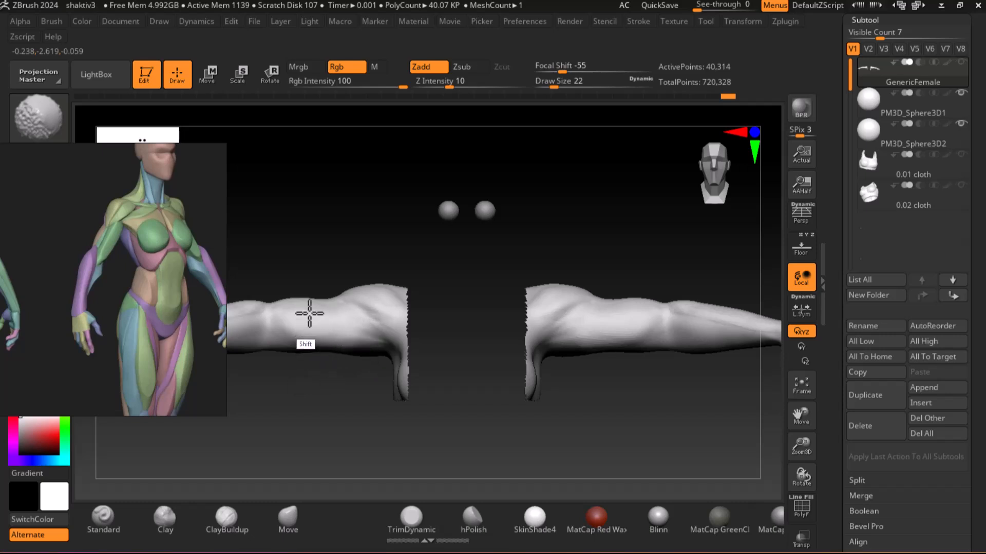
Step: Unhide the rest of the body and touch up the upper arm near the elbow with ClayBuildup
ctrl+shift+click(693, 398)
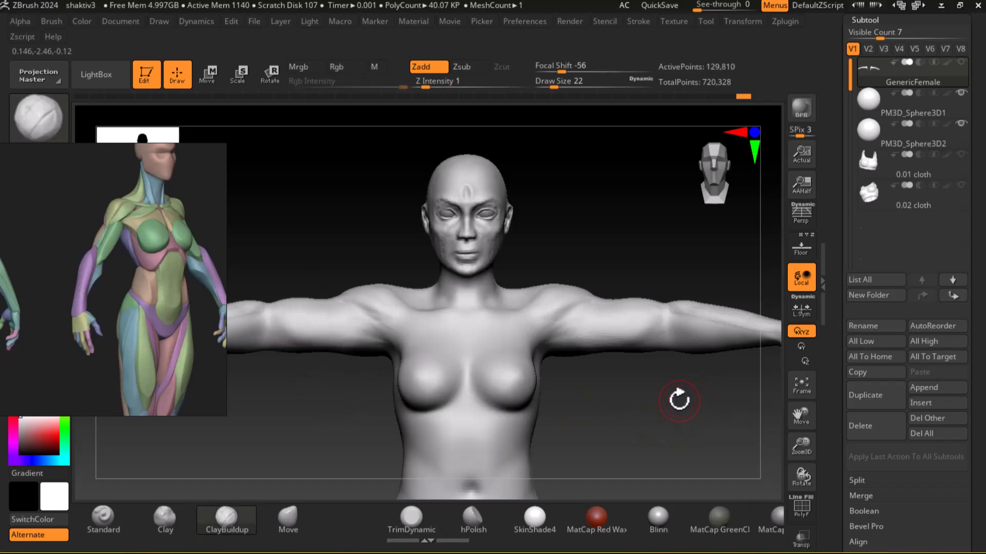
key(alt)
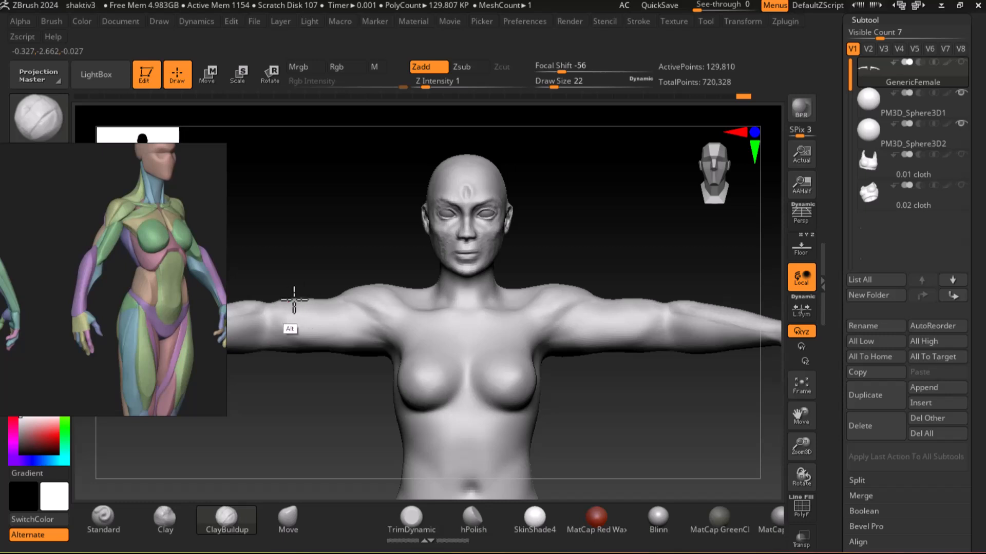
key(1)
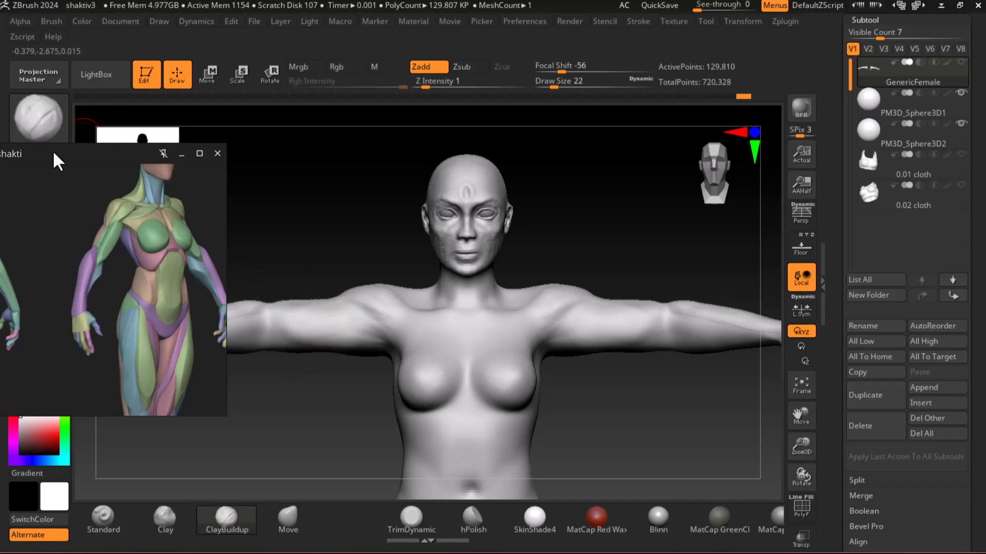
Step: Move the anatomy reference clear of the brush settings and enlarge the silhouette thumbnail to size 282
drag(52, 150, 47, 309)
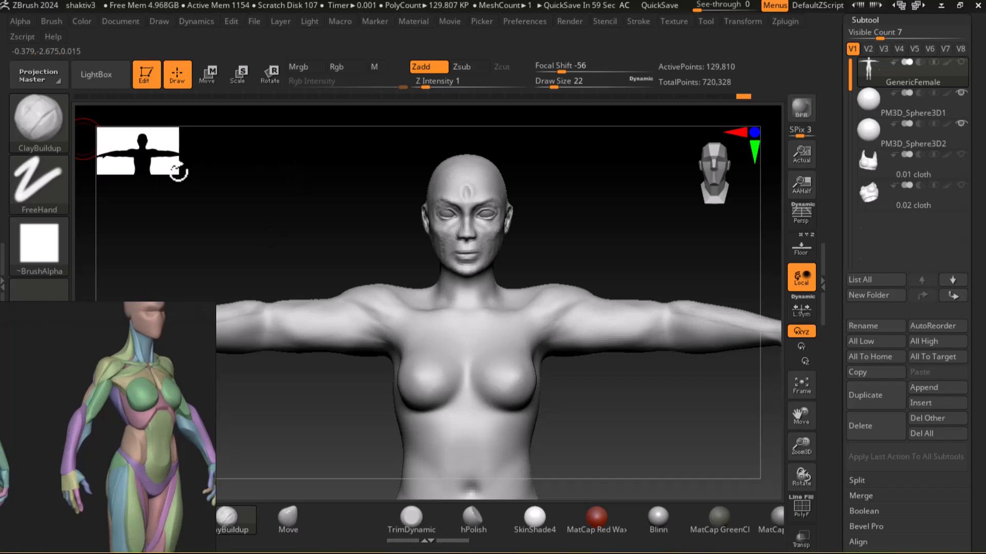
drag(175, 172, 504, 471)
shift+drag(632, 418, 636, 432)
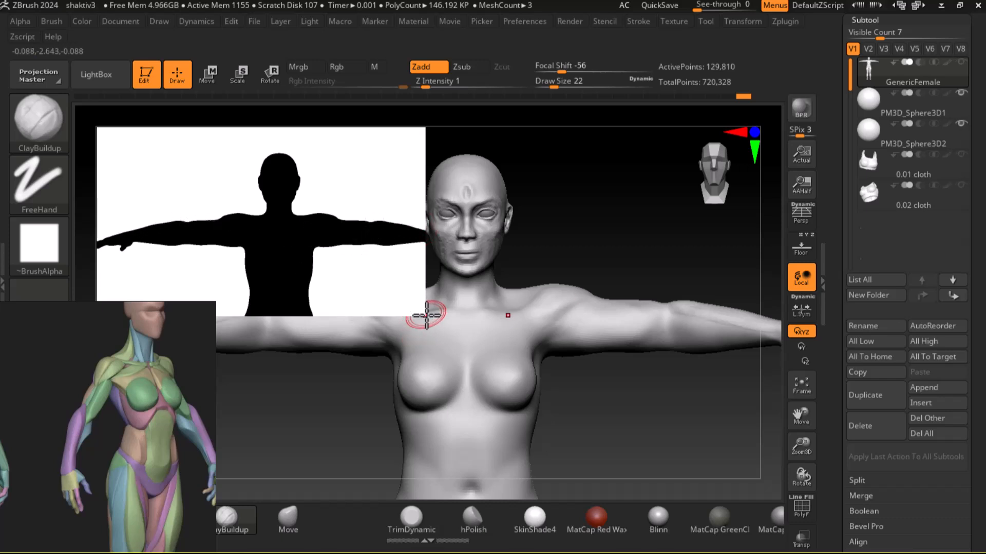
drag(424, 312, 278, 232)
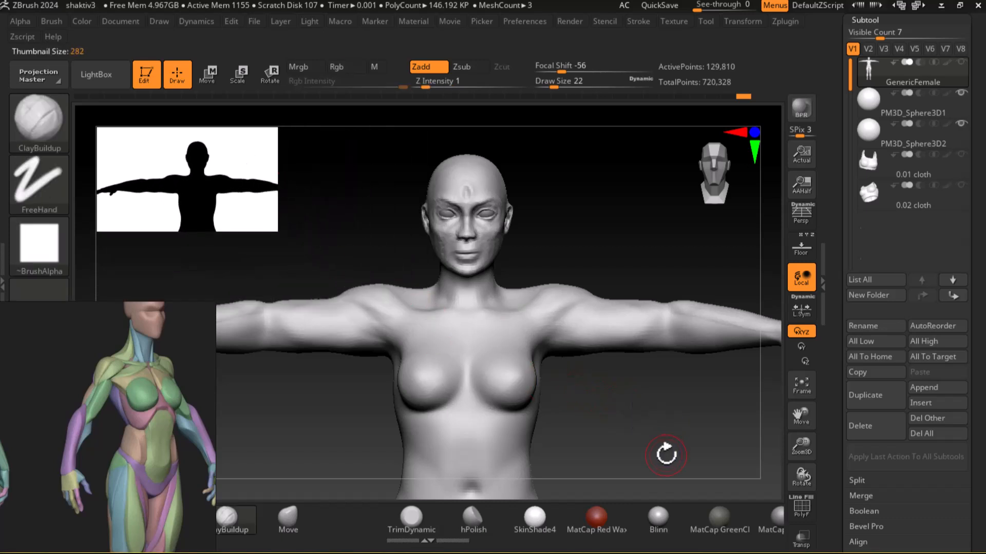
Step: Build up the inner forearm muscles just below the elbow with ClayBuildup at draw size 10
alt+drag(669, 453, 579, 405)
mouse_move(617, 303)
mouse_down()
mouse_move(649, 388)
mouse_move(665, 405)
mouse_move(696, 402)
mouse_move(603, 368)
mouse_up()
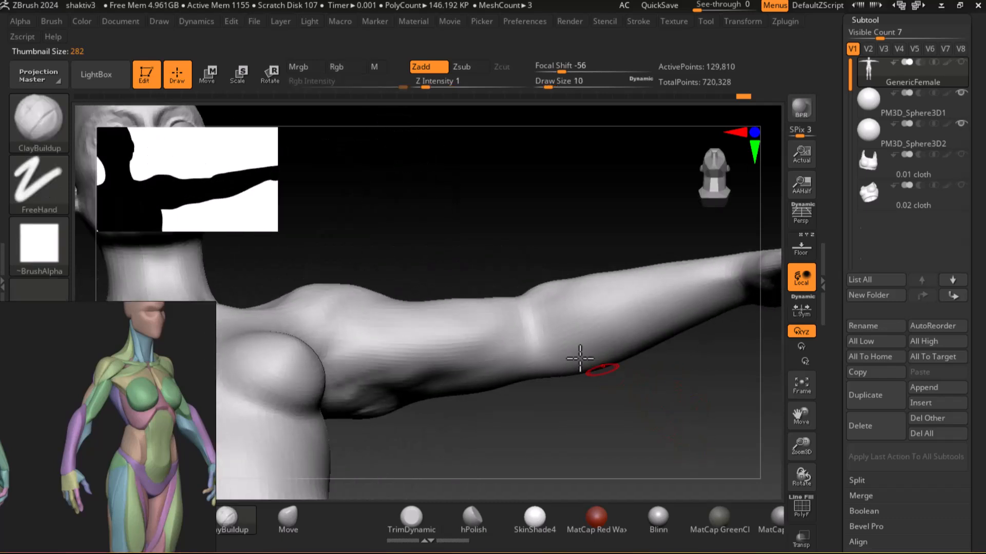
click(664, 319)
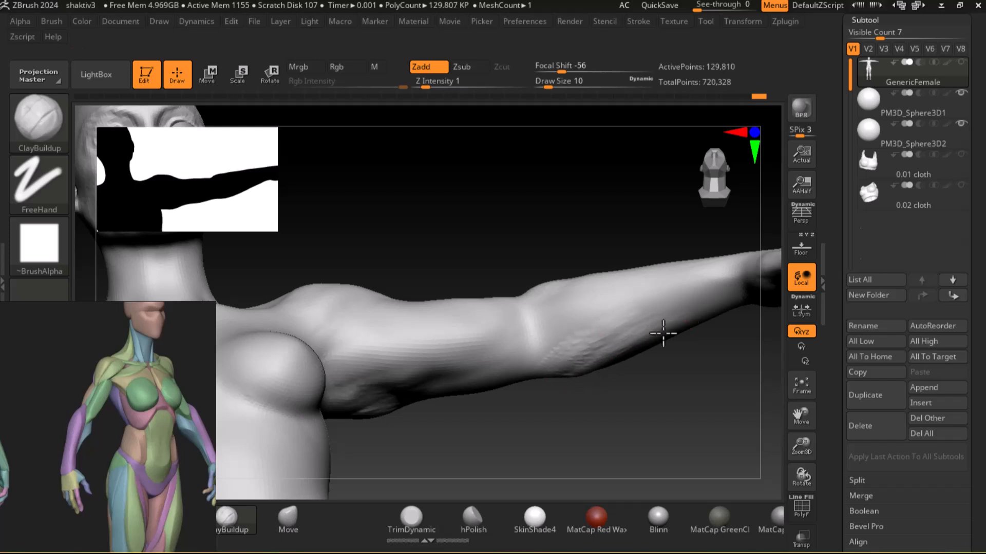
drag(687, 427, 689, 406)
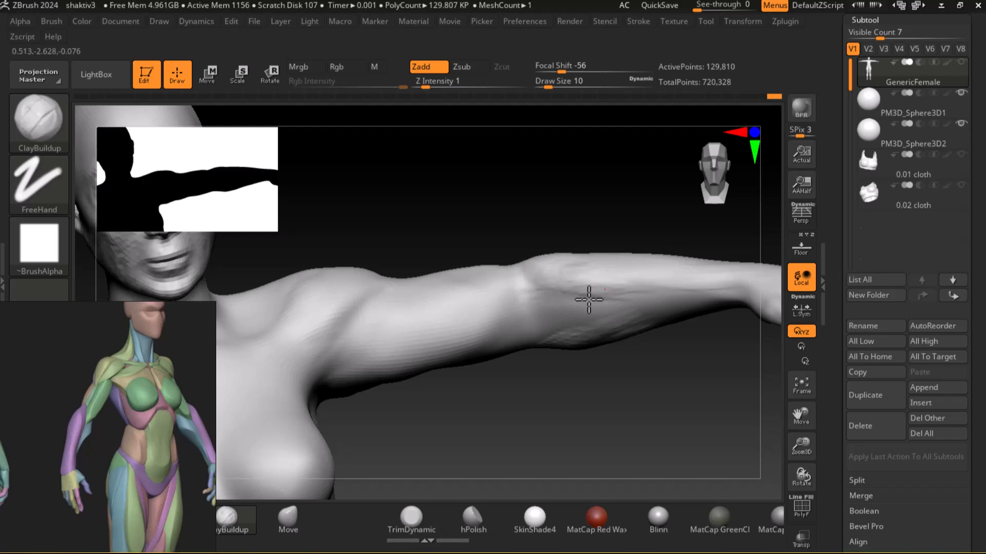
drag(572, 346, 695, 308)
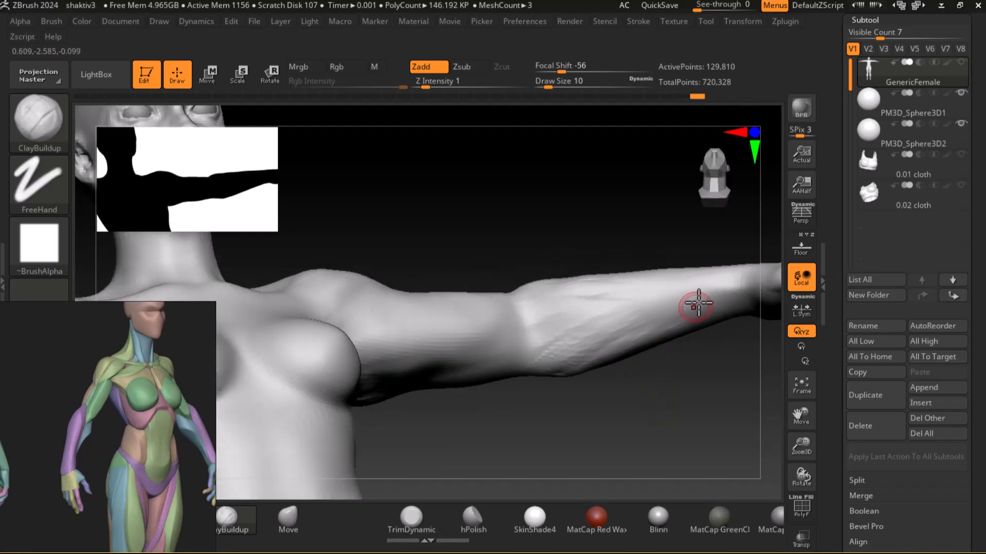
Step: Refine the underside and back of the forearm towards the elbow with ClayBuildup at draw size 10
drag(632, 422, 674, 328)
drag(703, 369, 618, 279)
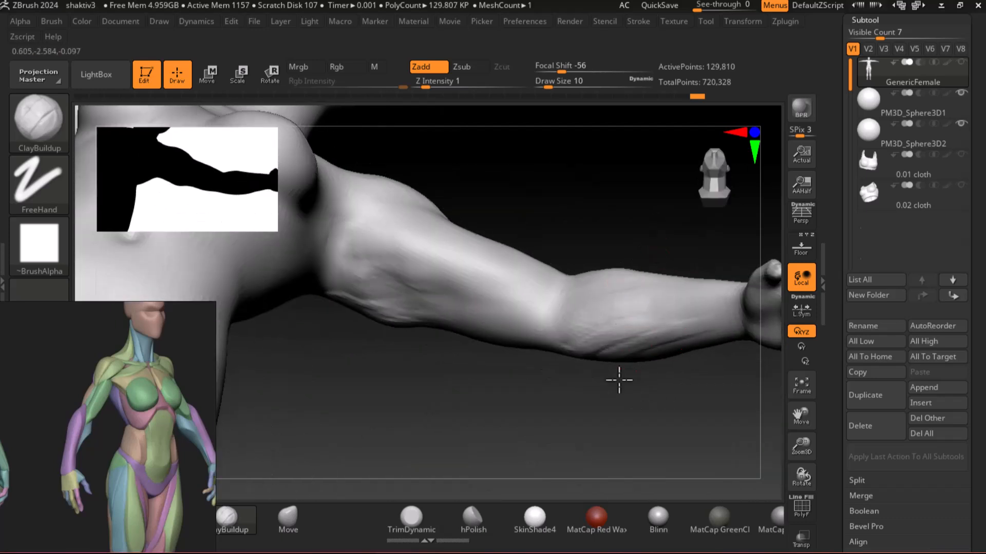
drag(660, 402, 587, 370)
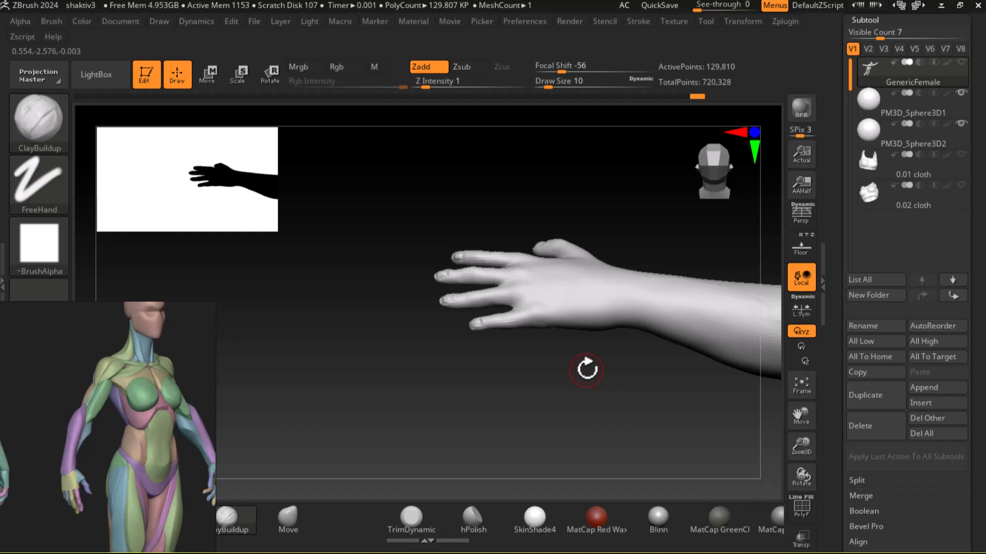
mouse_move(660, 396)
mouse_down()
mouse_move(454, 370)
mouse_move(421, 342)
mouse_move(502, 396)
mouse_move(557, 402)
mouse_move(647, 308)
mouse_up()
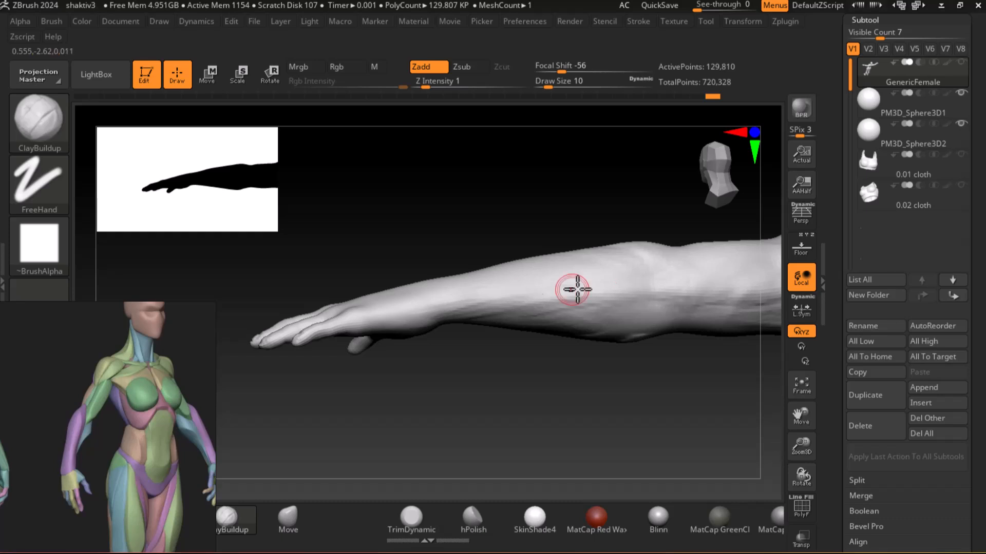
drag(570, 390, 730, 414)
Step: Examine the front thigh and lower leg muscles in the anatomy reference and compare them with the model's legs
key(f)
shift+drag(626, 392, 634, 384)
alt+drag(634, 384, 607, 311)
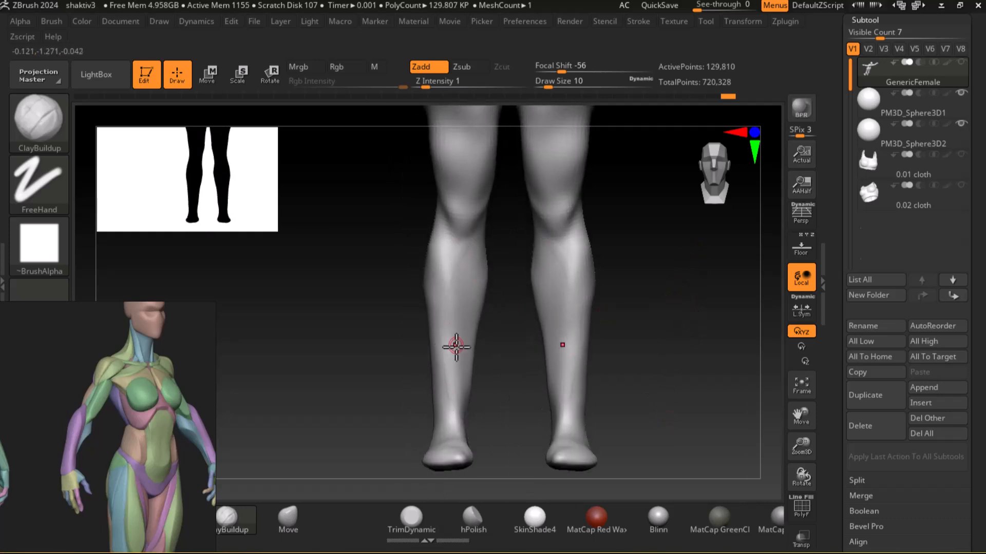
alt+drag(685, 247, 678, 399)
alt+drag(700, 340, 695, 385)
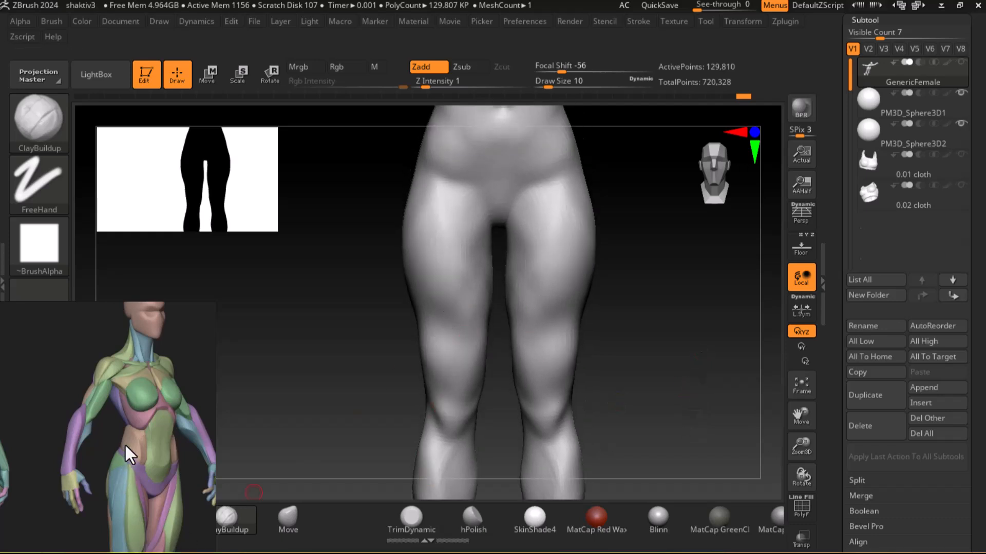
middle_drag(116, 494, 97, 313)
middle_drag(116, 391, 85, 441)
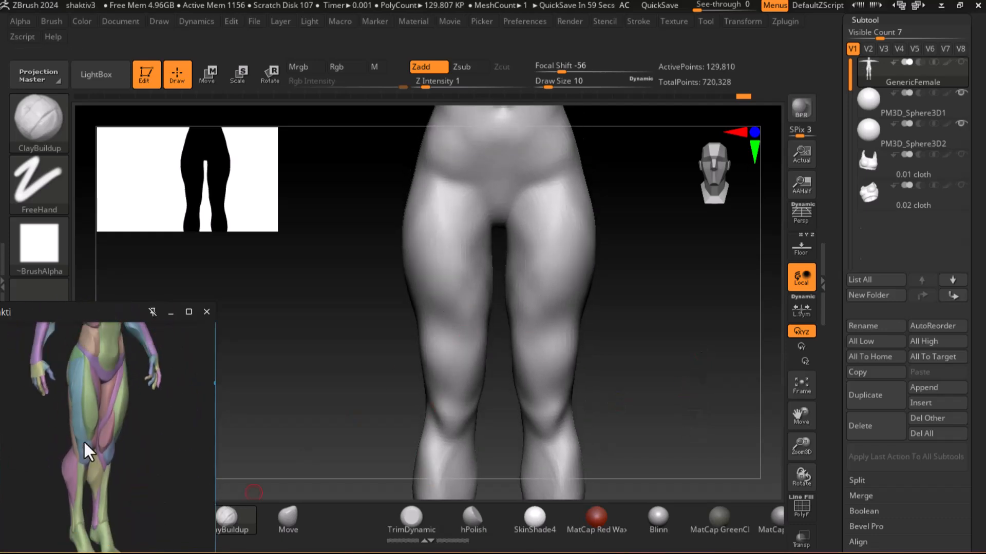
scroll(131, 449, down, 4)
scroll(75, 440, down, 3)
scroll(119, 409, up, 6)
scroll(97, 409, up, 2)
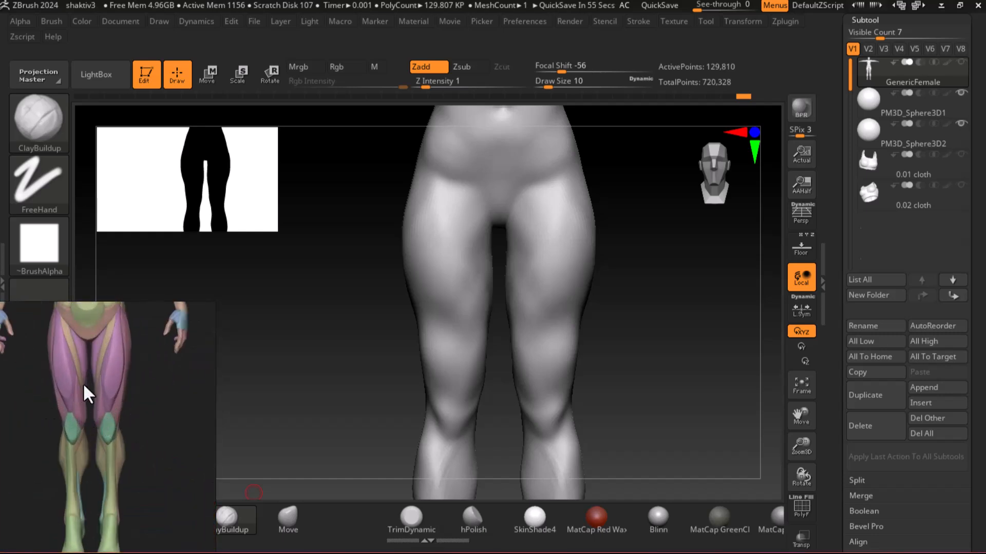
Step: Sculpt the diagonal muscle line across both front thighs and the forms above the knees with ClayBuildup at draw size 18
mouse_move(703, 356)
mouse_down()
mouse_move(715, 358)
mouse_move(695, 359)
mouse_up()
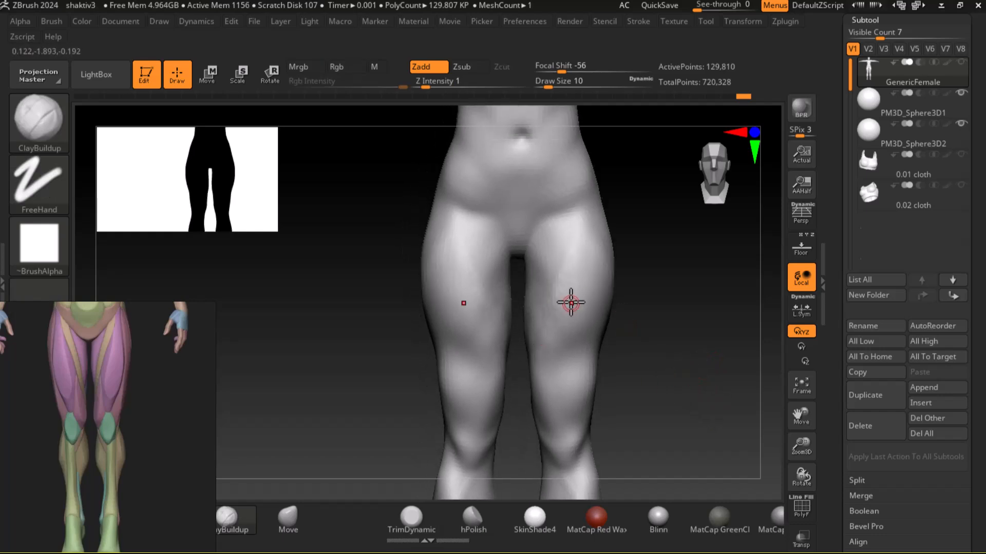
key(])
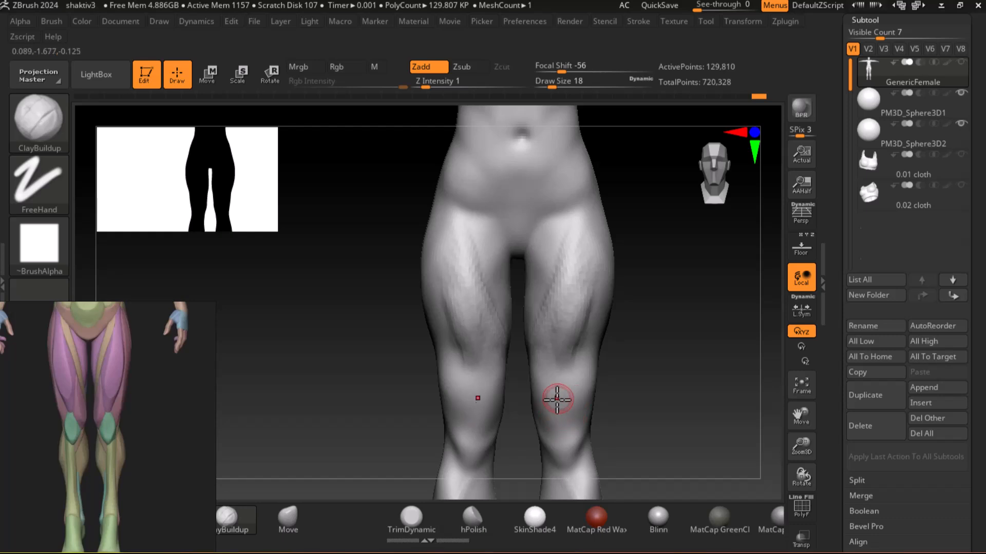
drag(610, 380, 561, 415)
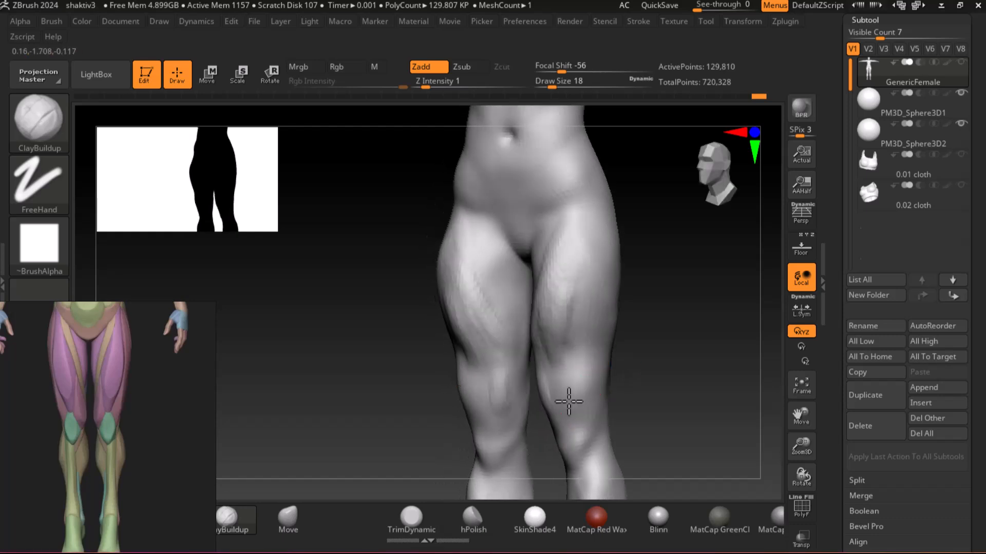
mouse_move(567, 400)
right_down()
mouse_move(682, 392)
mouse_move(462, 393)
right_up()
mouse_move(528, 394)
right_down()
mouse_move(688, 390)
mouse_move(629, 385)
right_up()
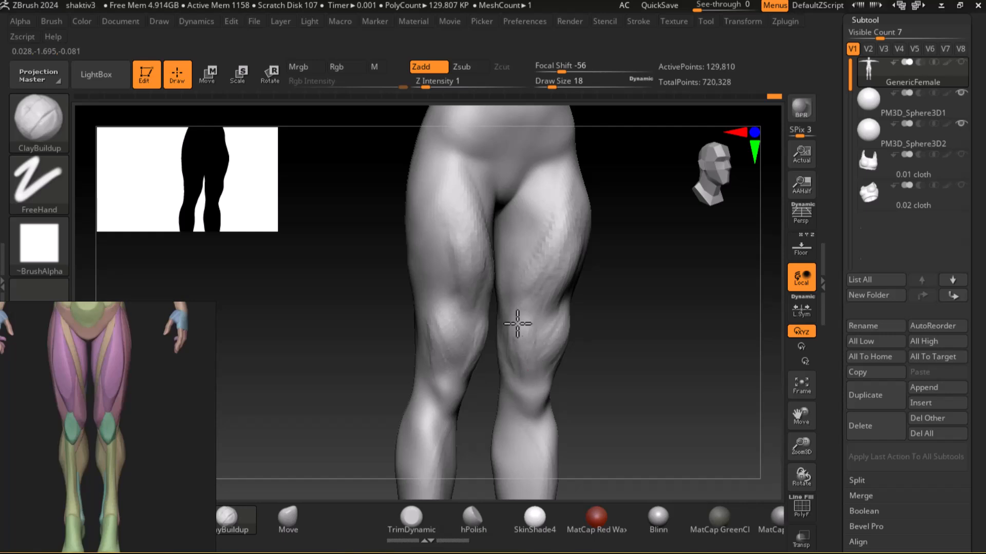
Step: Smooth the front thigh muscles and sharpen the inner thigh separation with ClayBuildup at draw size 18
mouse_move(510, 372)
shift+right_down()
mouse_move(642, 359)
mouse_move(575, 335)
shift+right_up()
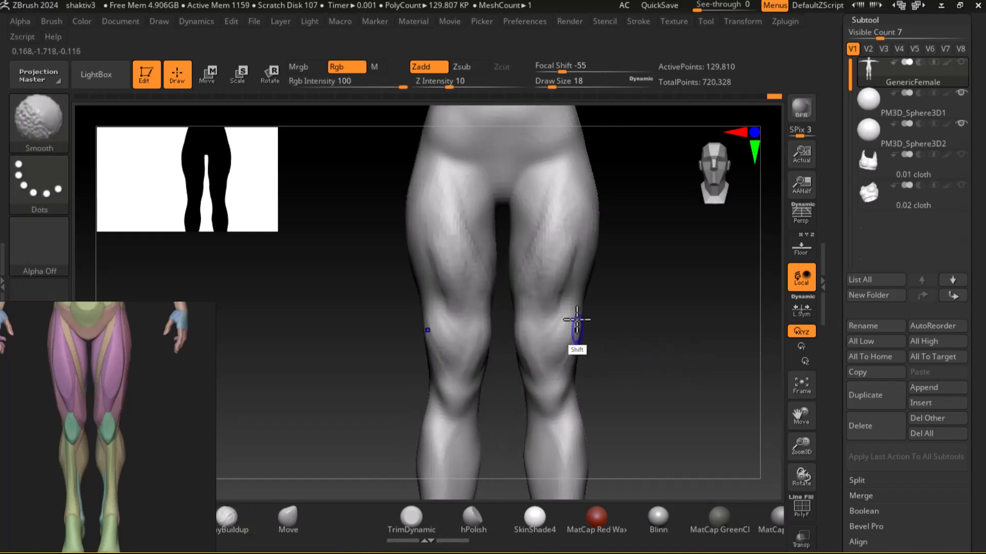
alt+right_drag(674, 315, 684, 374)
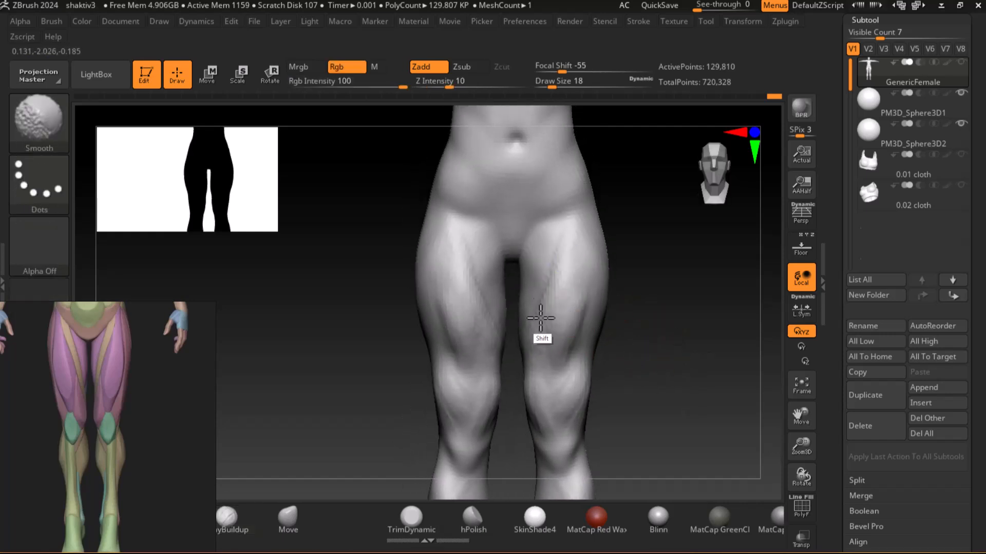
right_drag(605, 325, 554, 281)
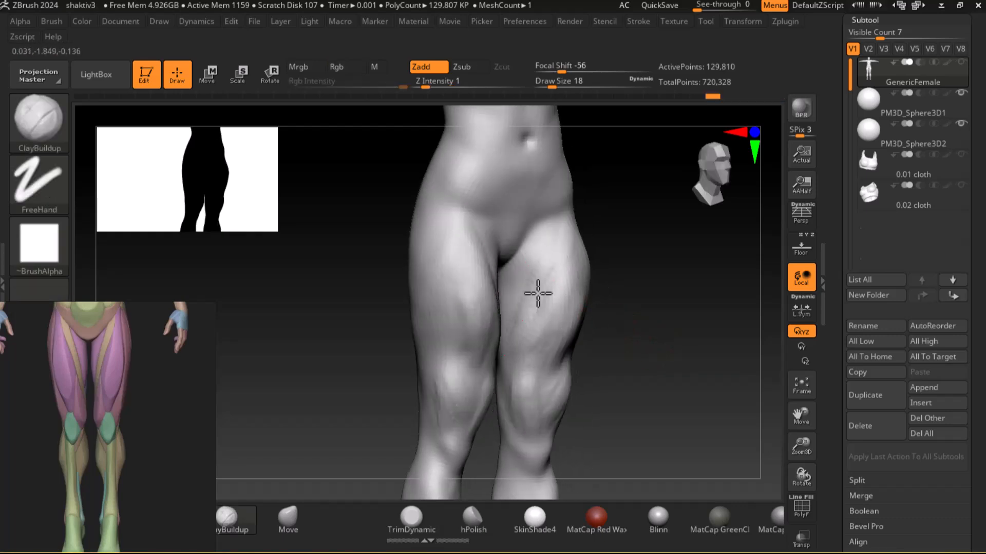
shift+right_drag(659, 337, 642, 363)
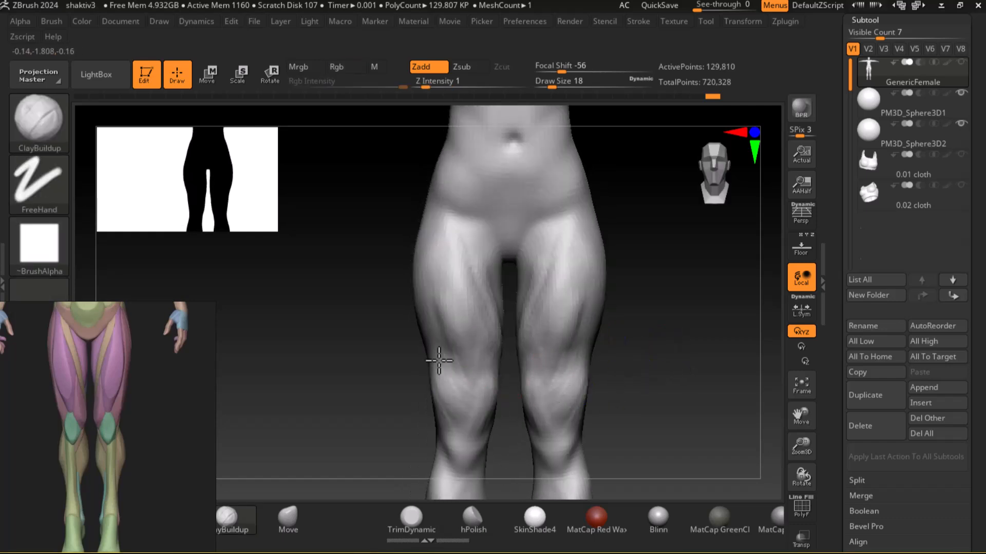
Step: Smooth around both knees and the outer thighs at draw size 18, and restate the inner thigh muscle line
key(shift)
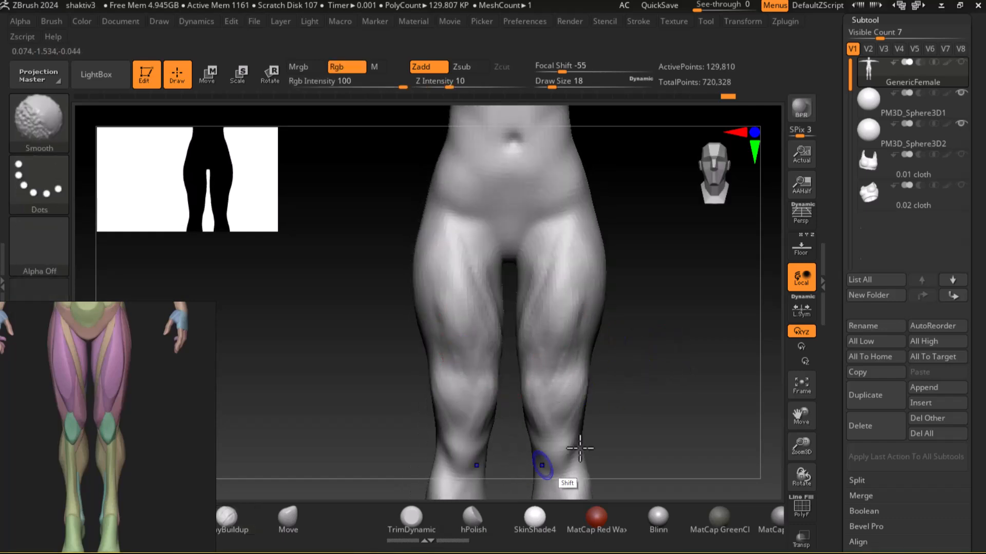
key(shift)
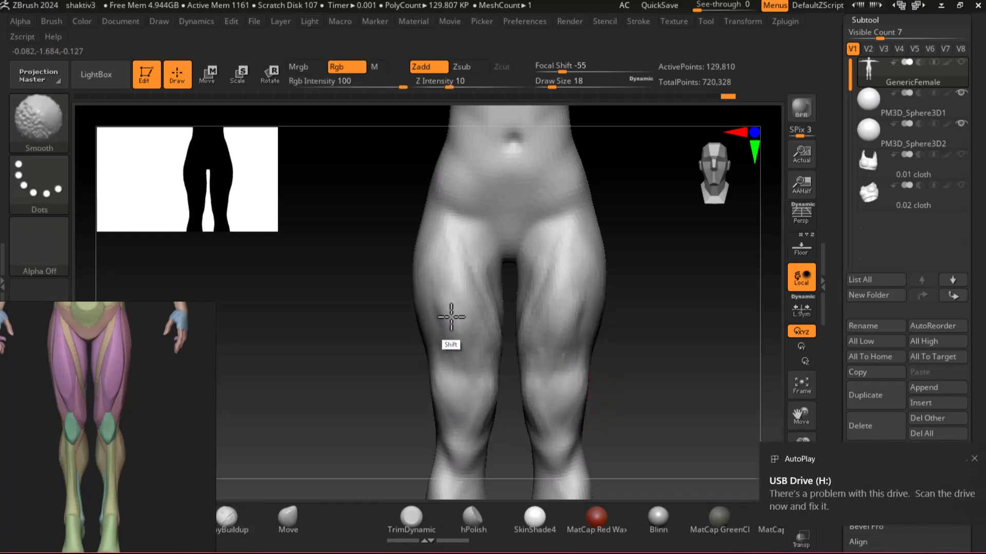
key(shift)
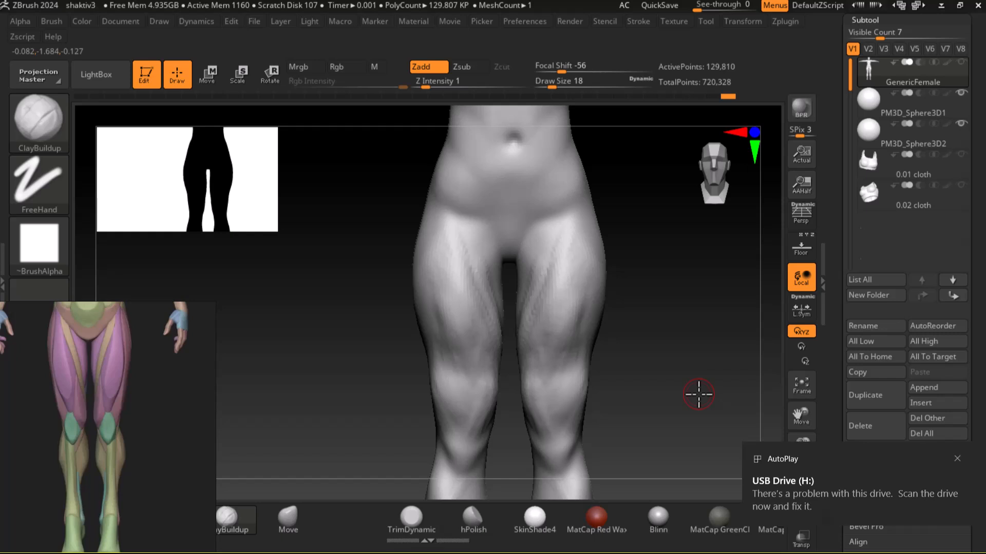
Step: Blend the inner and outer thigh muscles and refine the area just above the knees with ClayBuildup and smoothing
drag(589, 325, 573, 242)
mouse_move(551, 280)
shift+mouse_down()
mouse_move(541, 324)
mouse_move(585, 290)
mouse_move(548, 372)
mouse_move(581, 310)
mouse_move(538, 330)
shift+mouse_up()
shift+drag(435, 338, 434, 250)
key(shift)
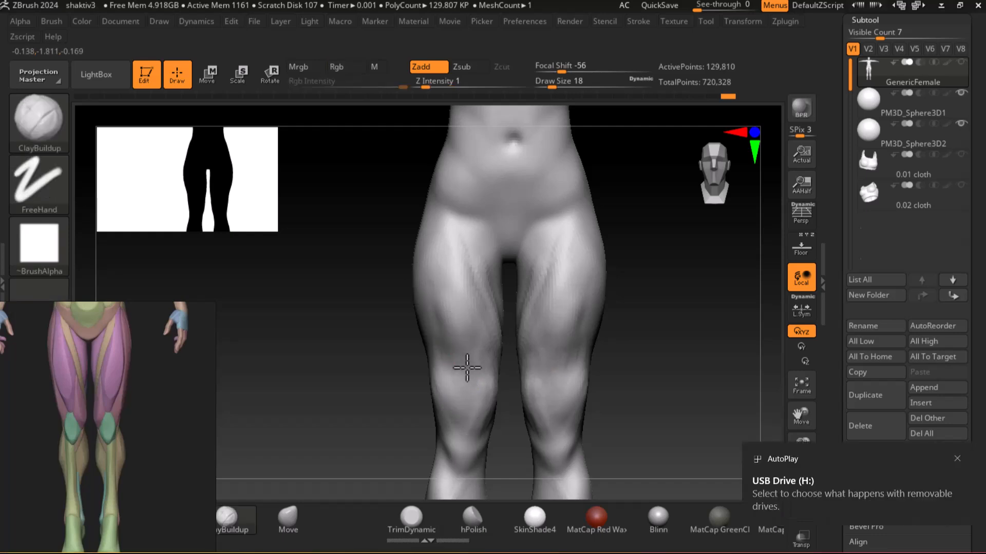
drag(462, 369, 452, 386)
mouse_move(452, 380)
shift+mouse_down()
mouse_move(467, 359)
mouse_move(425, 326)
mouse_move(480, 366)
shift+mouse_up()
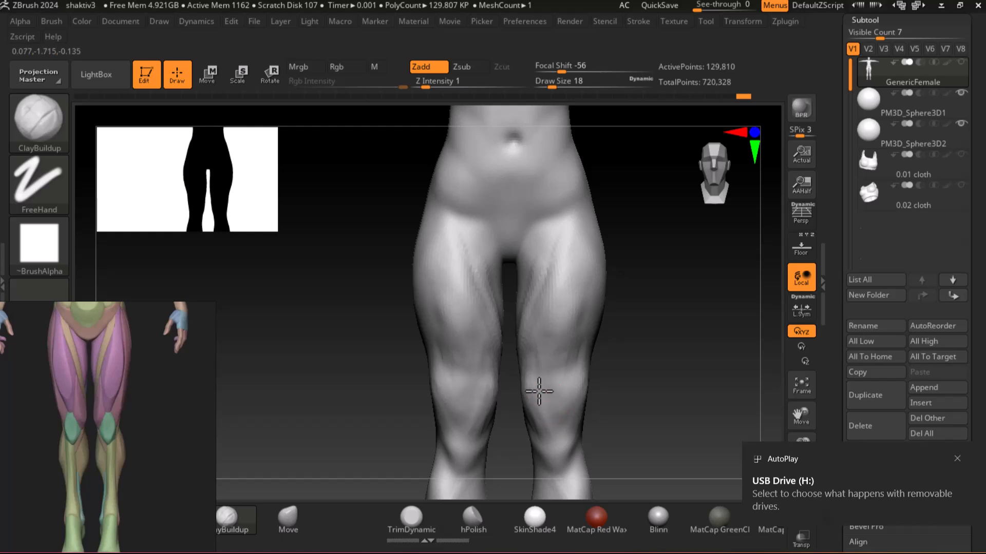
Step: Isolate the hips and legs by hiding the upper body and arms, and turn them to a side view
mouse_move(638, 396)
mouse_down()
mouse_move(616, 418)
mouse_move(665, 400)
mouse_up()
key(f)
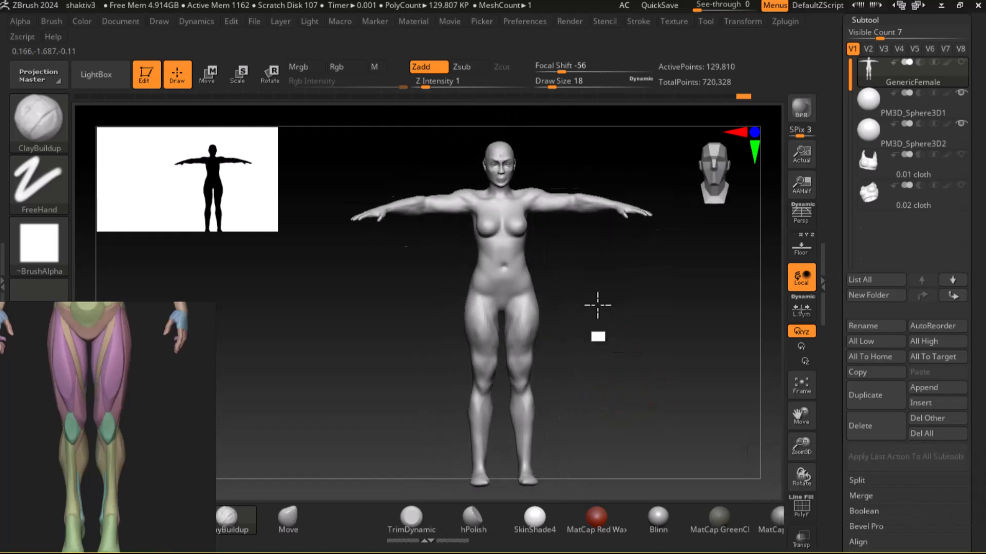
mouse_move(583, 191)
ctrl+shift+mouse_down()
mouse_move(506, 418)
mouse_move(483, 435)
ctrl+shift+mouse_up()
mouse_move(559, 403)
mouse_down()
mouse_move(616, 357)
mouse_move(632, 413)
mouse_up()
mouse_move(635, 372)
mouse_down()
mouse_move(625, 407)
mouse_move(555, 339)
mouse_up()
mouse_move(479, 334)
mouse_down()
mouse_move(561, 334)
mouse_move(517, 307)
mouse_up()
mouse_move(635, 333)
shift+mouse_down()
mouse_move(719, 363)
mouse_move(723, 488)
shift+mouse_up()
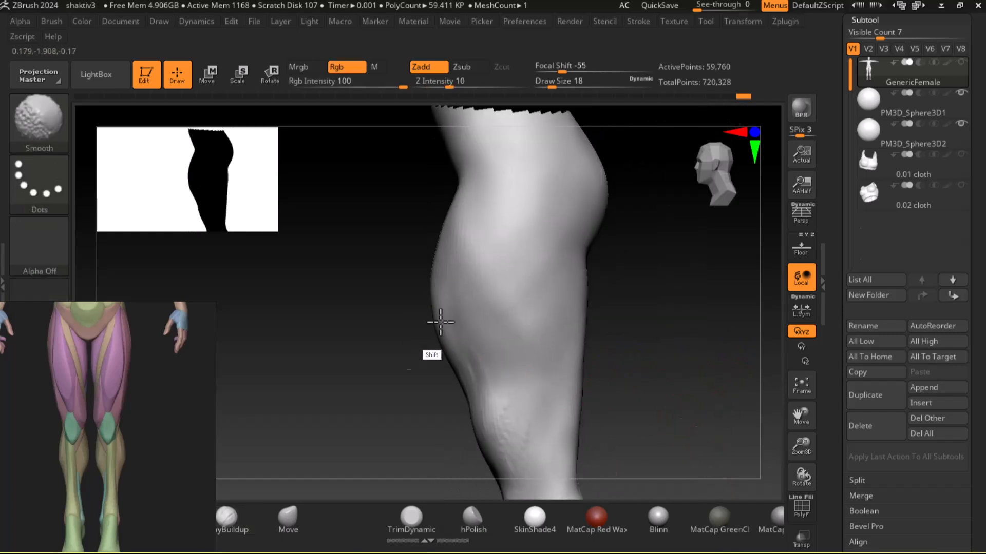
Step: Reduce and smooth the front profile of the thigh with ClayBuildup and the Smooth brush at draw size 34
key(])
key(])
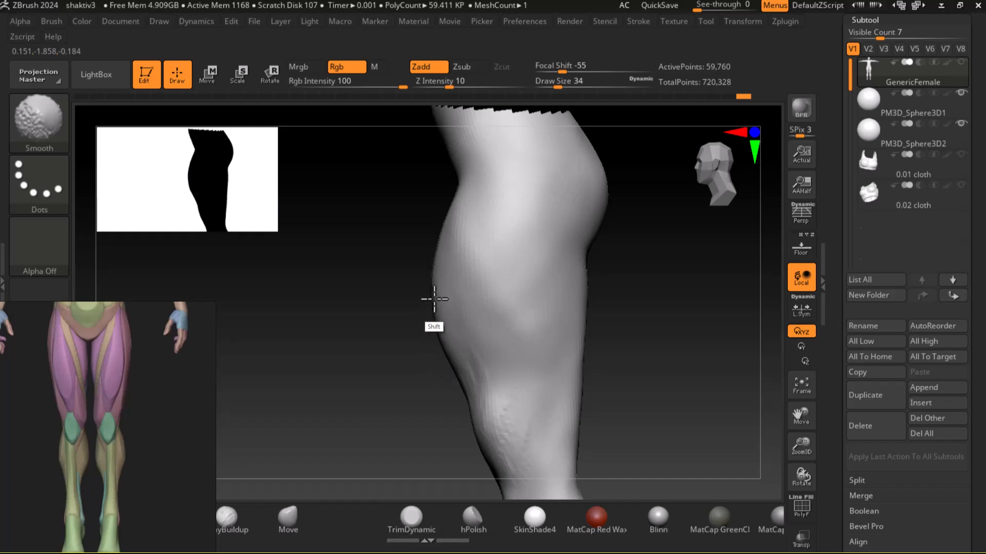
key(alt)
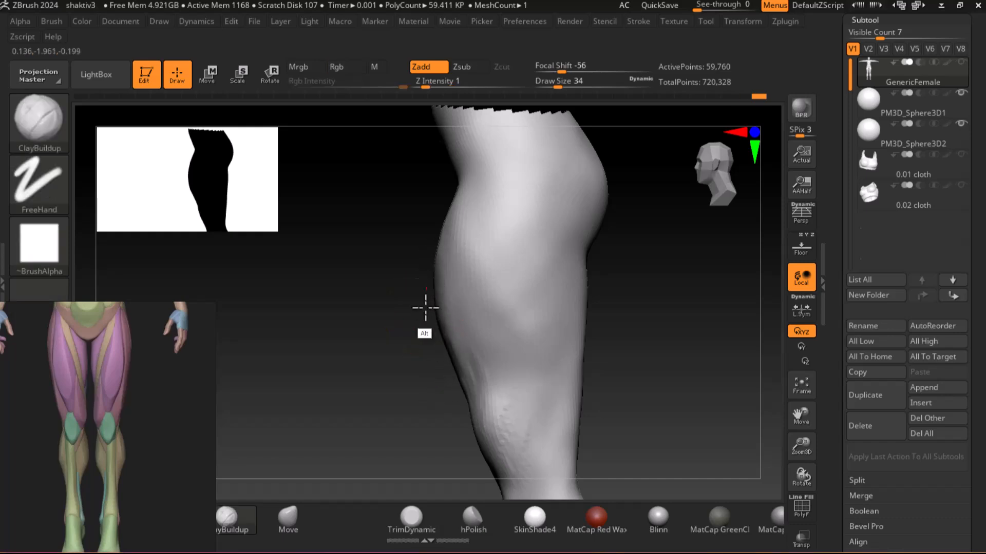
key(shift)
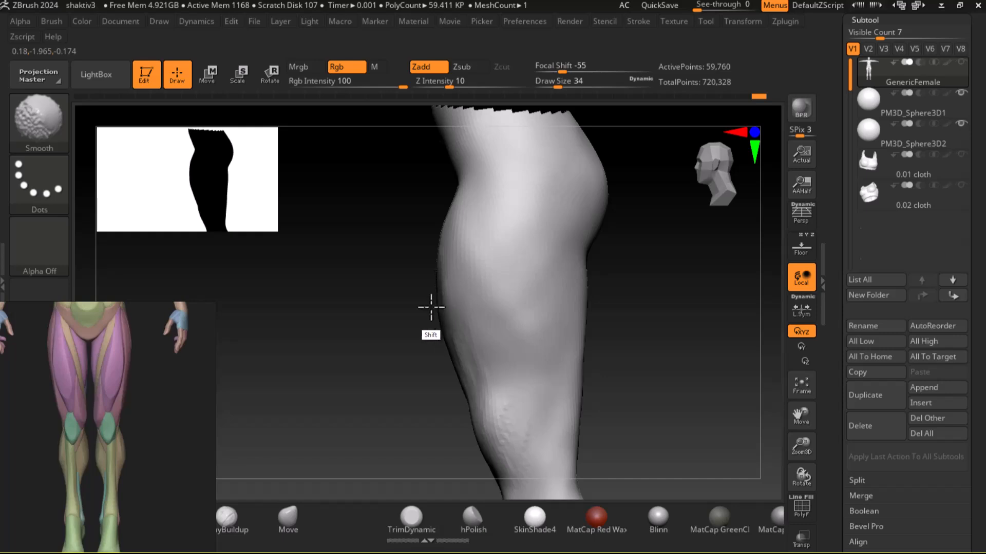
Step: Define the shins below both knees from the front with ClayBuildup at draw size 14, using the lower-leg muscle reference
shift+drag(444, 335, 519, 240)
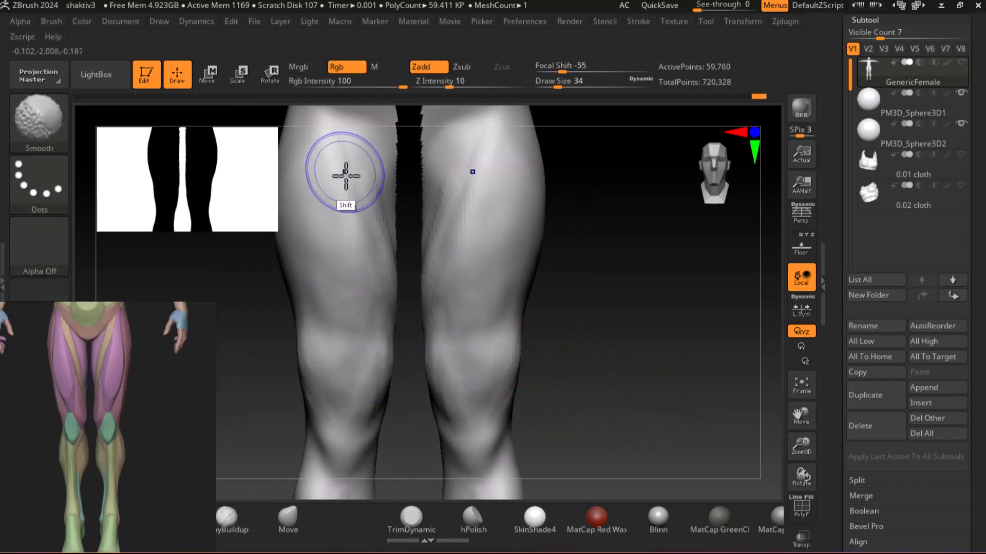
alt+drag(633, 365, 642, 214)
middle_drag(144, 456, 137, 371)
drag(649, 334, 634, 305)
key([)
key([)
drag(495, 269, 502, 229)
drag(496, 326, 502, 294)
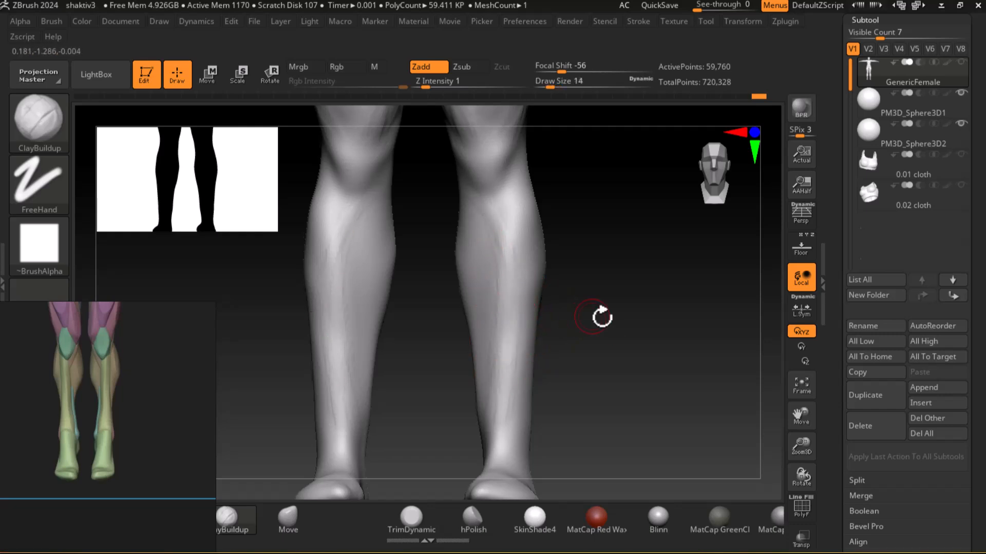
Step: Build up the inner, side and rear calf muscles with ClayBuildup at draw size 22, and smooth the strokes
drag(594, 315, 624, 322)
drag(451, 299, 444, 226)
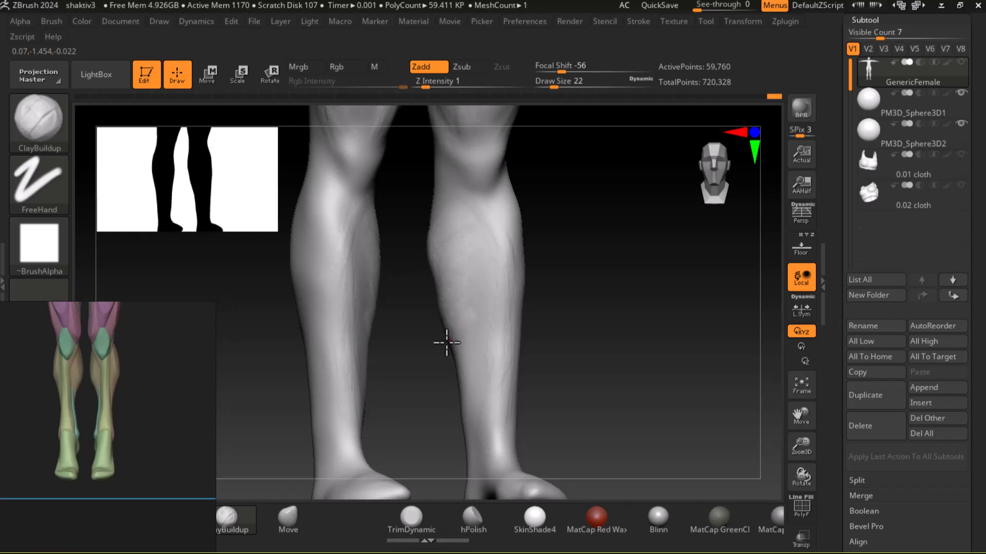
drag(548, 293, 539, 272)
mouse_move(649, 344)
alt+mouse_down()
mouse_move(618, 339)
mouse_move(645, 330)
mouse_move(632, 395)
alt+mouse_up()
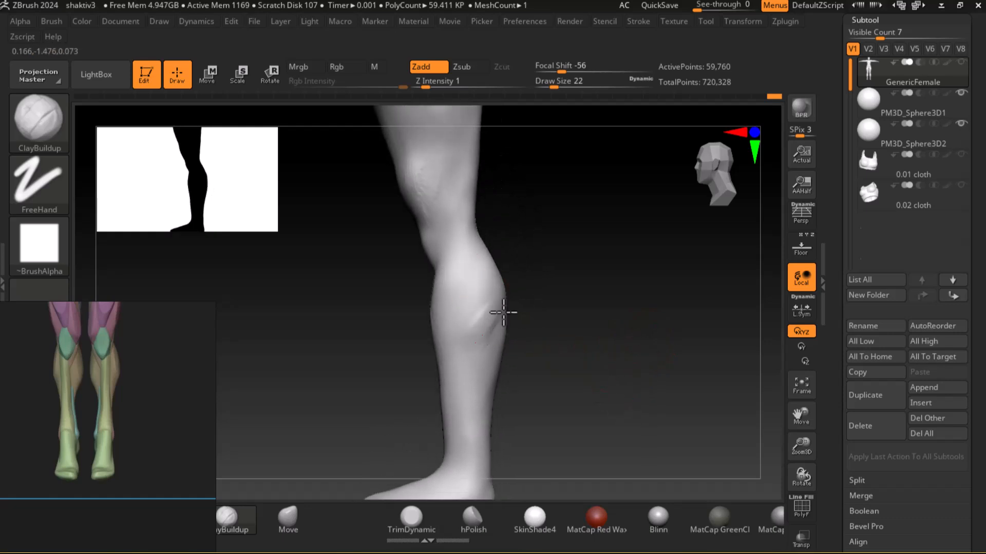
drag(565, 324, 498, 316)
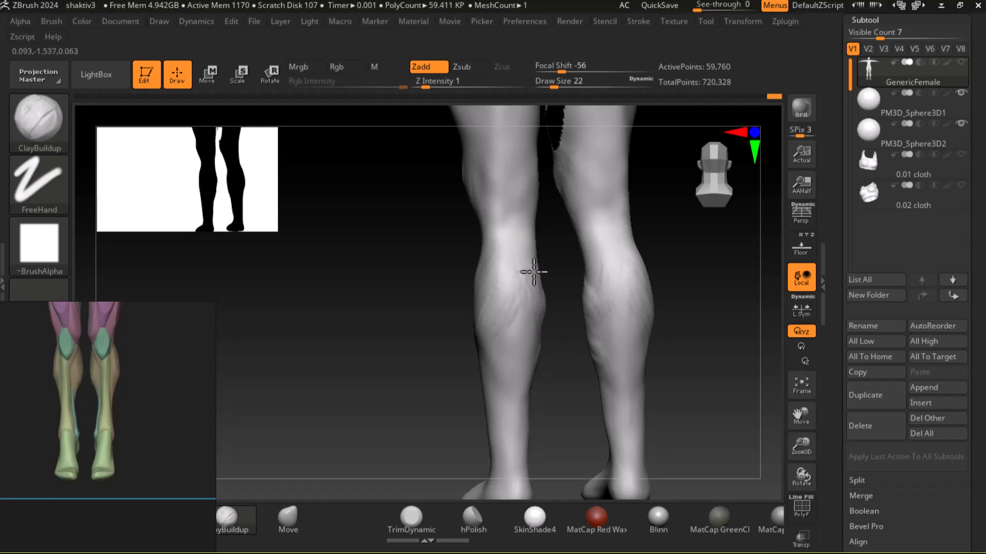
key(shift)
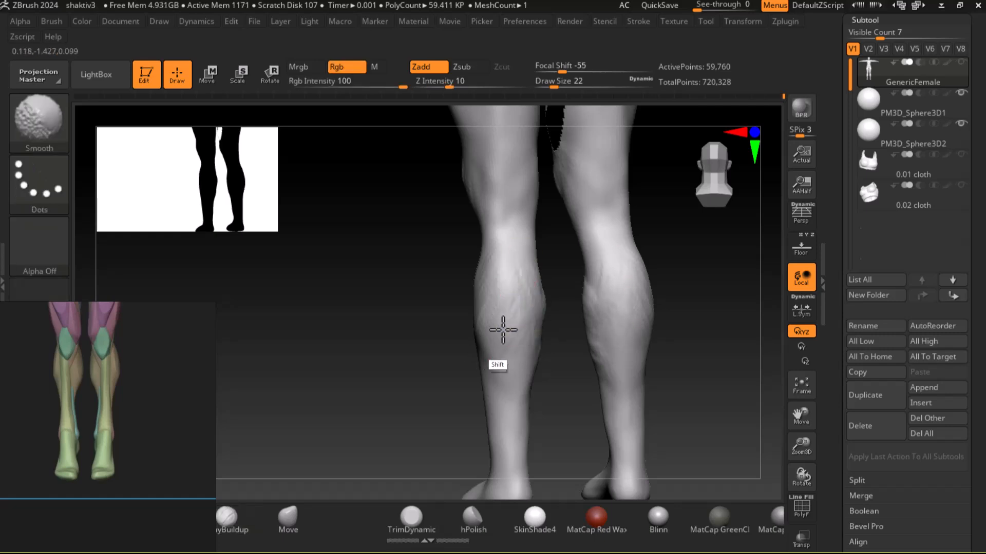
Step: Show the back-view leg muscles in the reference and build up the hamstrings on both rear thighs with ClayBuildup
drag(689, 371, 542, 291)
shift+drag(588, 327, 704, 458)
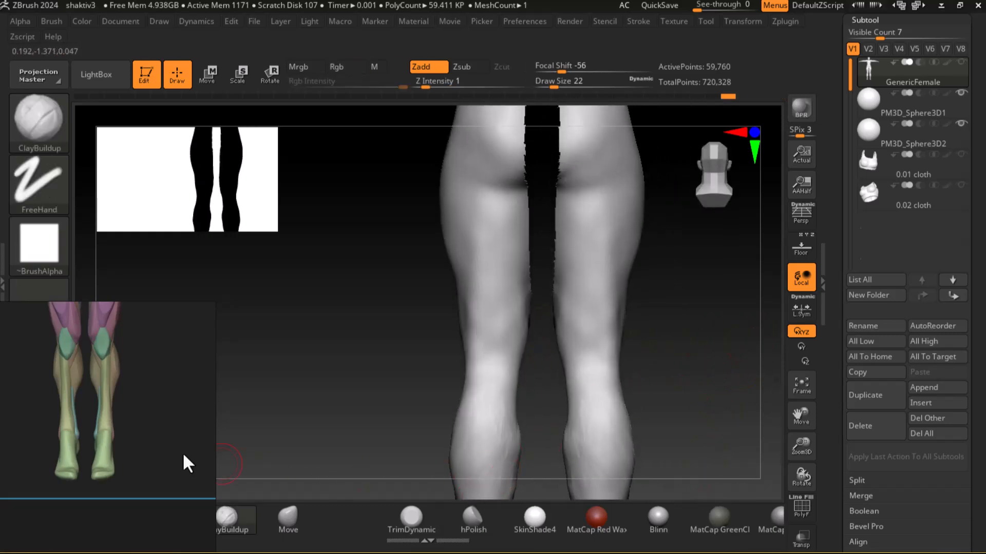
scroll(140, 385, down, 4)
middle_drag(138, 388, 59, 390)
scroll(167, 379, up, 3)
scroll(168, 378, up, 3)
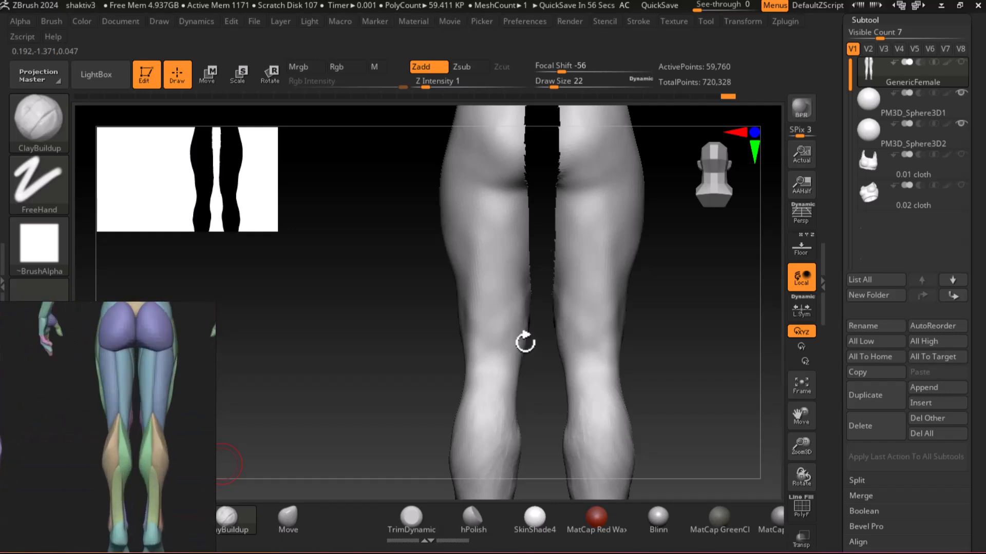
mouse_move(691, 376)
shift+mouse_down()
mouse_move(718, 392)
mouse_move(699, 367)
shift+mouse_up()
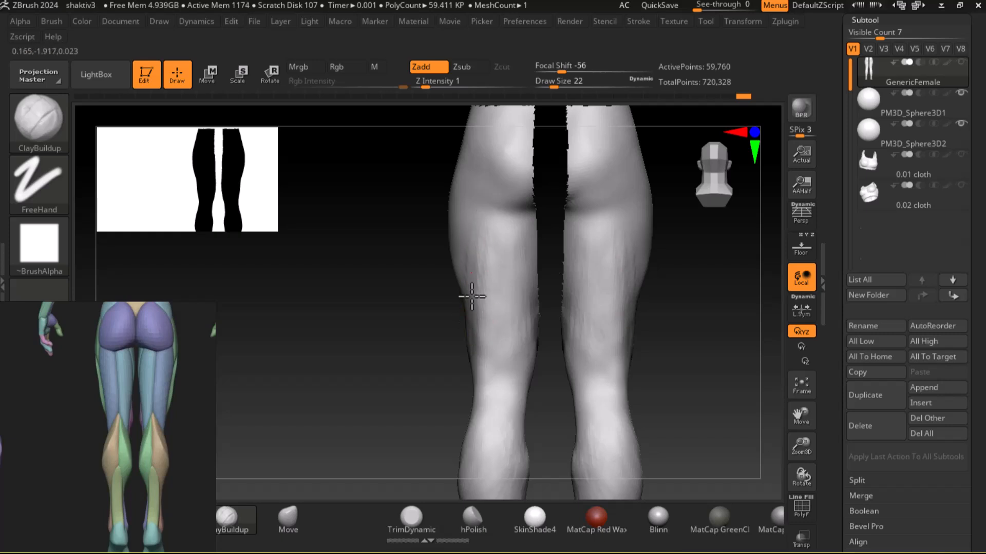
Step: Move the reference beside the legs and carve the hamstring separations and outer buttock edges with the Standard brush at draw size 10
mouse_move(153, 318)
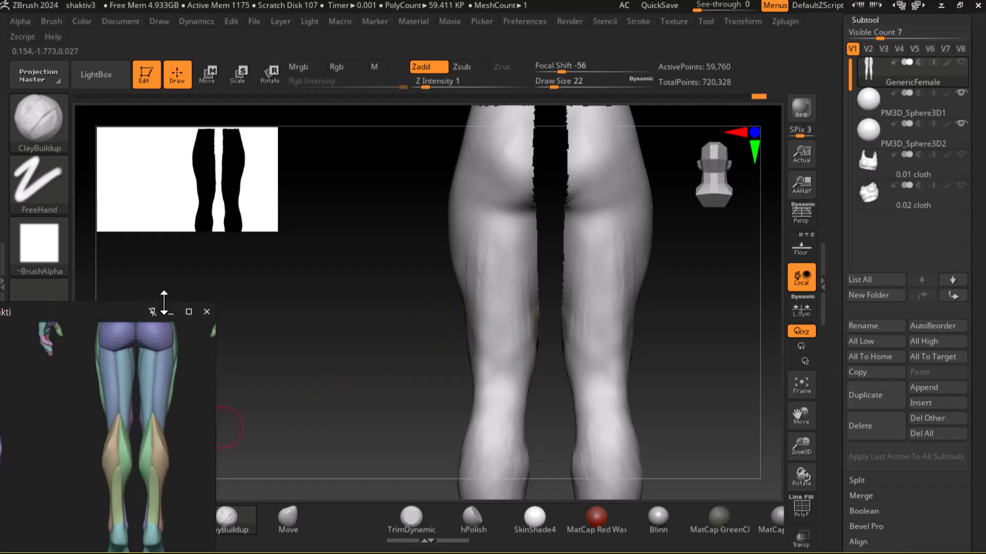
drag(108, 324, 280, 74)
click(101, 518)
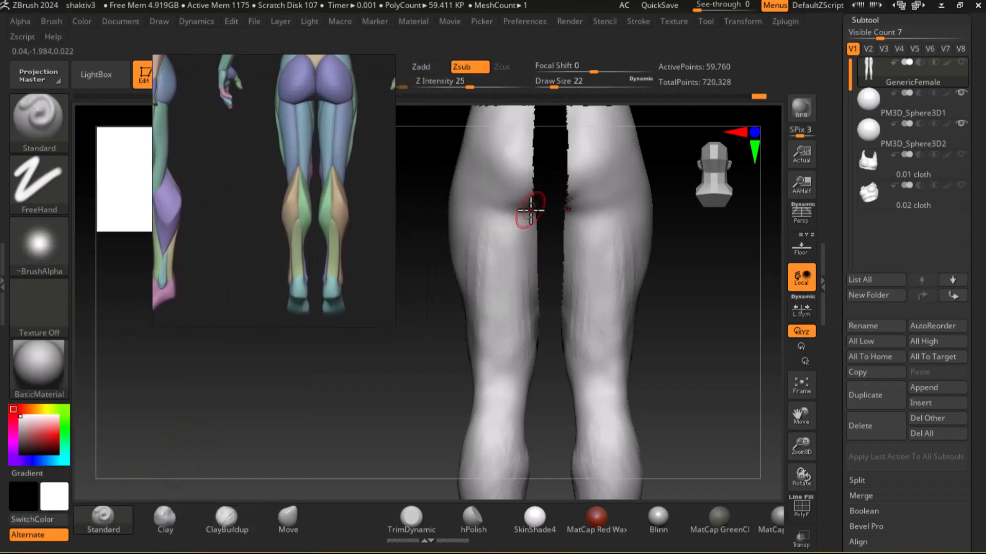
key([)
drag(498, 233, 491, 343)
alt+drag(493, 269, 490, 364)
alt+drag(727, 384, 725, 442)
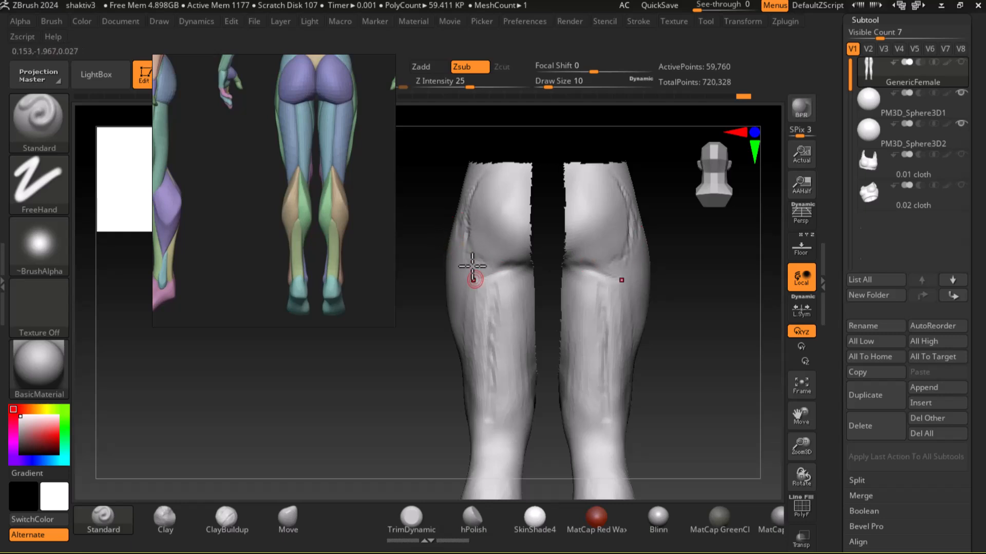
Step: Unhide the full body and fill out the buttocks and rear thighs with ClayBuildup at draw size 22, smoothing the result
click(225, 520)
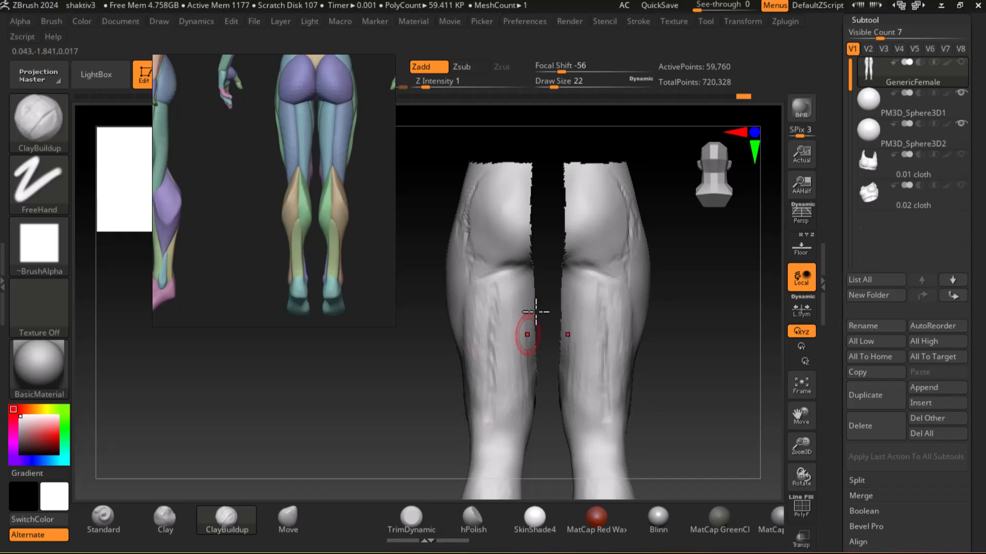
drag(695, 411, 667, 406)
drag(669, 330, 544, 264)
ctrl+shift+click(711, 326)
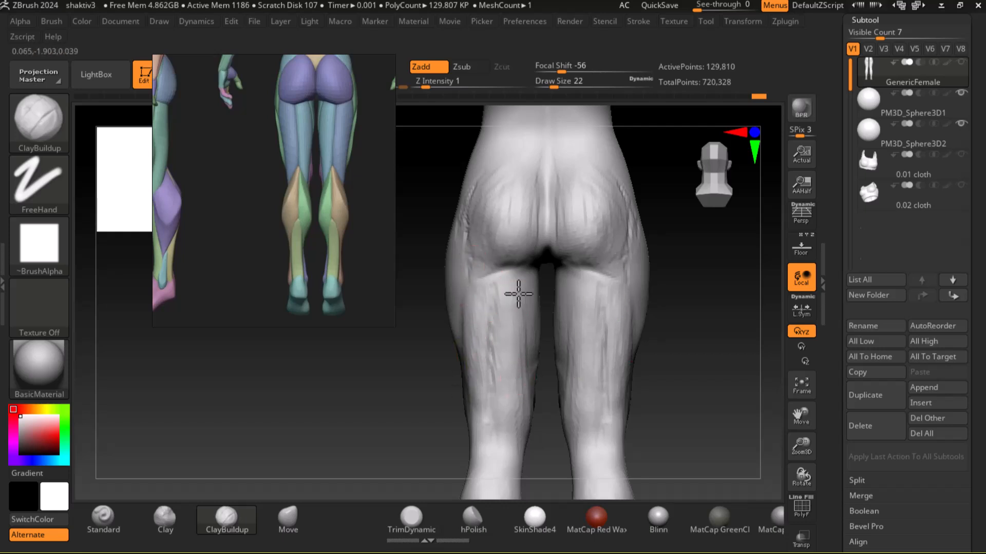
key(shift)
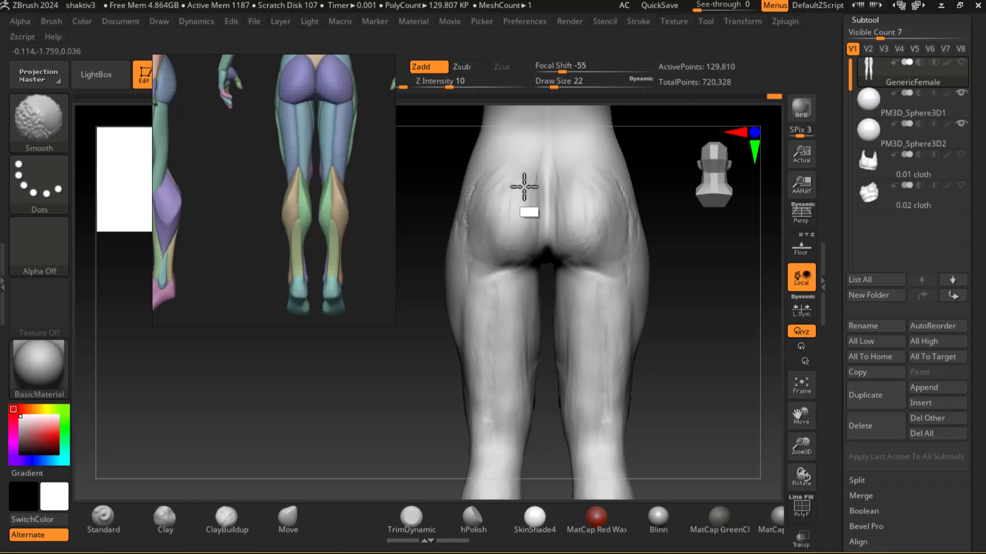
Step: Shape the outer hips and outer thighs from the back and side with ClayBuildup, smoothing the area above the knee
alt+drag(701, 347, 704, 446)
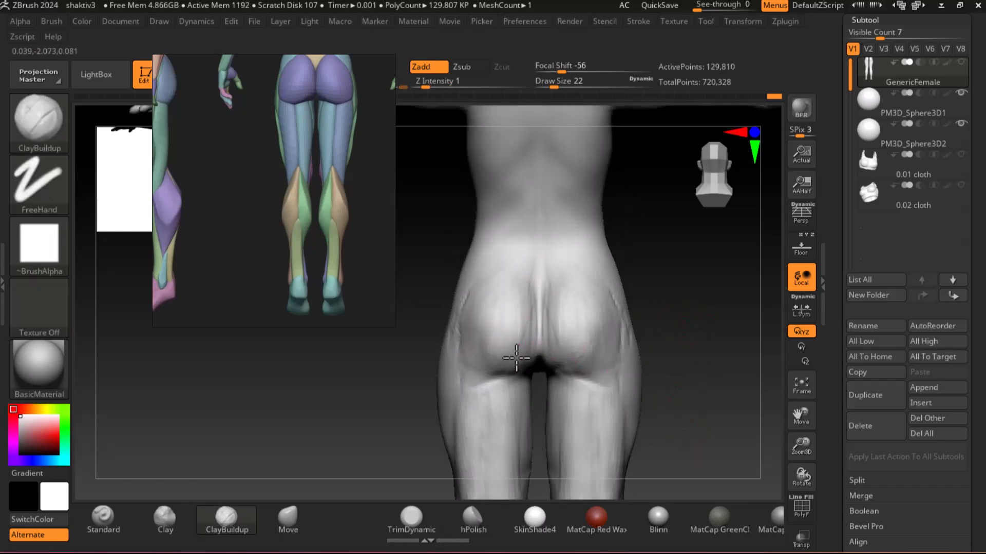
mouse_move(702, 442)
mouse_down()
mouse_move(695, 345)
mouse_move(709, 359)
mouse_up()
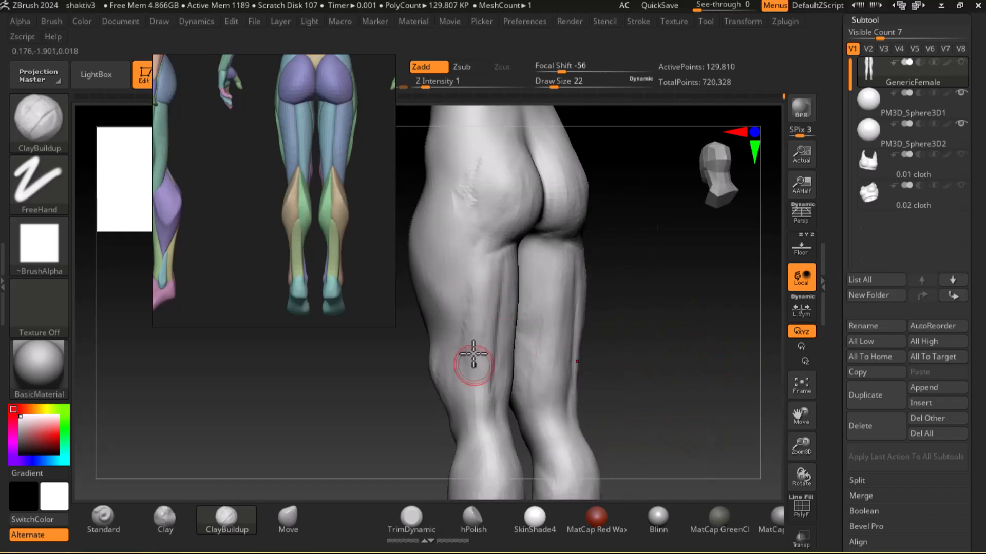
mouse_move(613, 354)
shift+mouse_down()
mouse_move(662, 351)
mouse_move(667, 417)
shift+mouse_up()
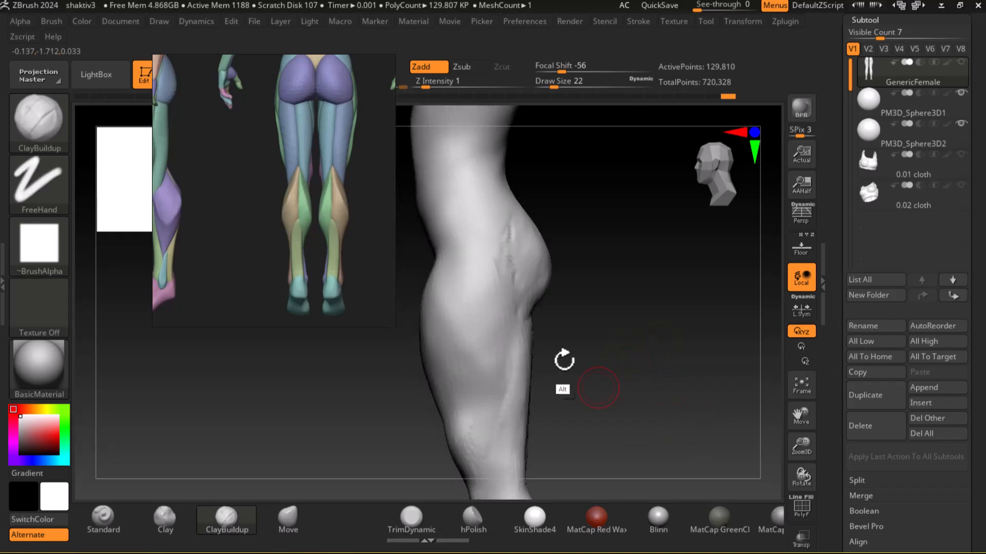
drag(473, 341, 475, 405)
shift+drag(472, 452, 478, 425)
mouse_move(636, 390)
mouse_down()
mouse_move(678, 392)
mouse_move(620, 374)
mouse_up()
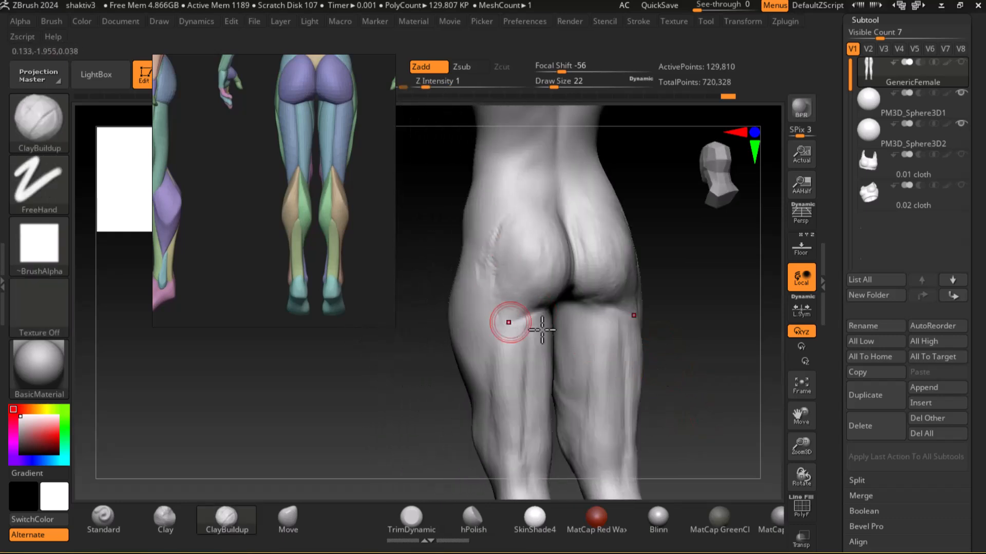
Step: Smooth the buttocks, the gluteal fold and the rear thighs with the Smooth brush at draw size 22
shift+drag(714, 432, 744, 433)
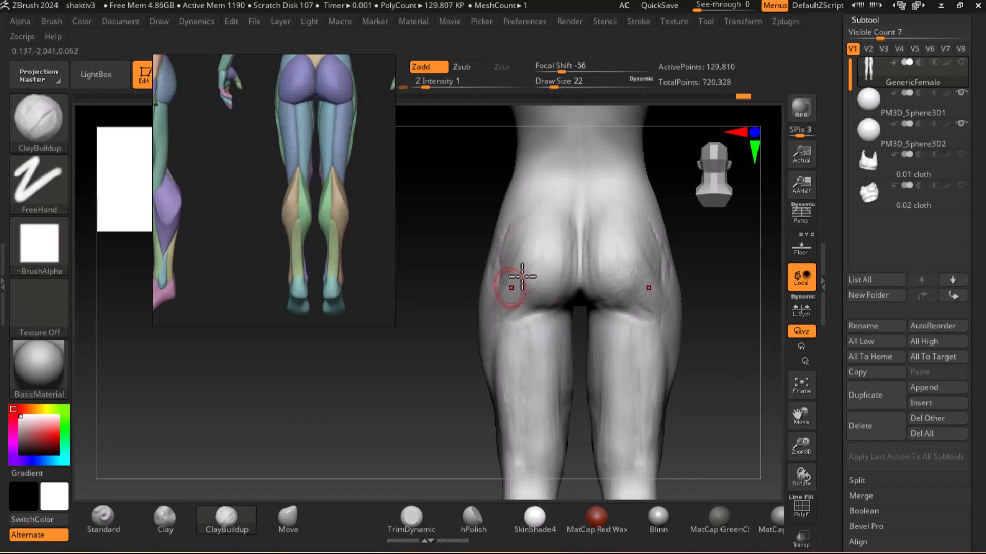
key(shift)
mouse_move(562, 258)
shift+mouse_down()
mouse_move(531, 272)
mouse_move(488, 261)
mouse_move(548, 289)
mouse_move(539, 343)
shift+mouse_up()
mouse_move(524, 280)
shift+mouse_down()
mouse_move(563, 255)
mouse_move(570, 202)
mouse_move(565, 226)
shift+mouse_up()
shift+drag(570, 237, 577, 263)
mouse_move(746, 433)
mouse_down()
mouse_move(707, 424)
mouse_move(681, 267)
mouse_up()
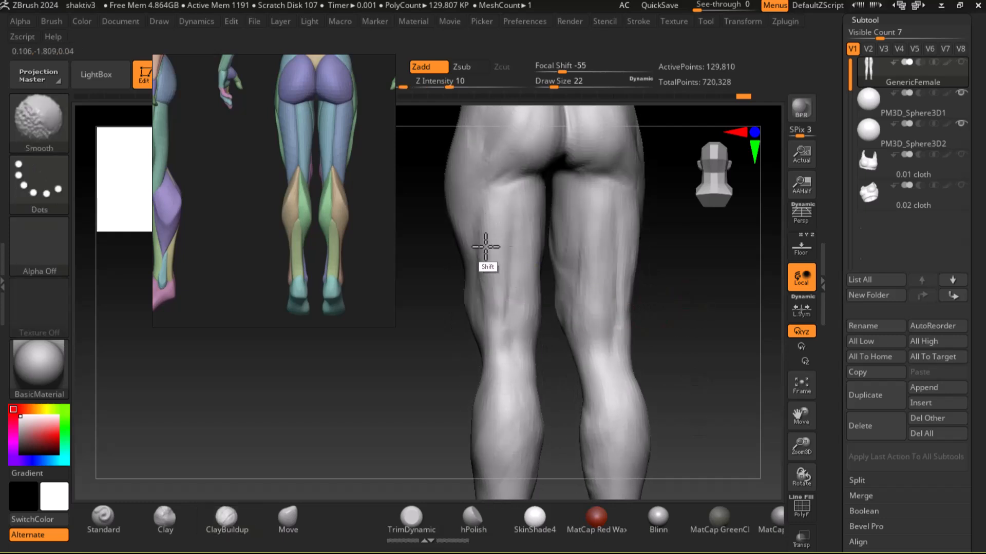
Step: Show the side-view torso reference and build up the side hip and lower waist muscles with ClayBuildup, smoothing them
mouse_move(739, 329)
mouse_down()
mouse_move(708, 424)
mouse_move(691, 414)
mouse_move(749, 393)
mouse_move(711, 411)
mouse_up()
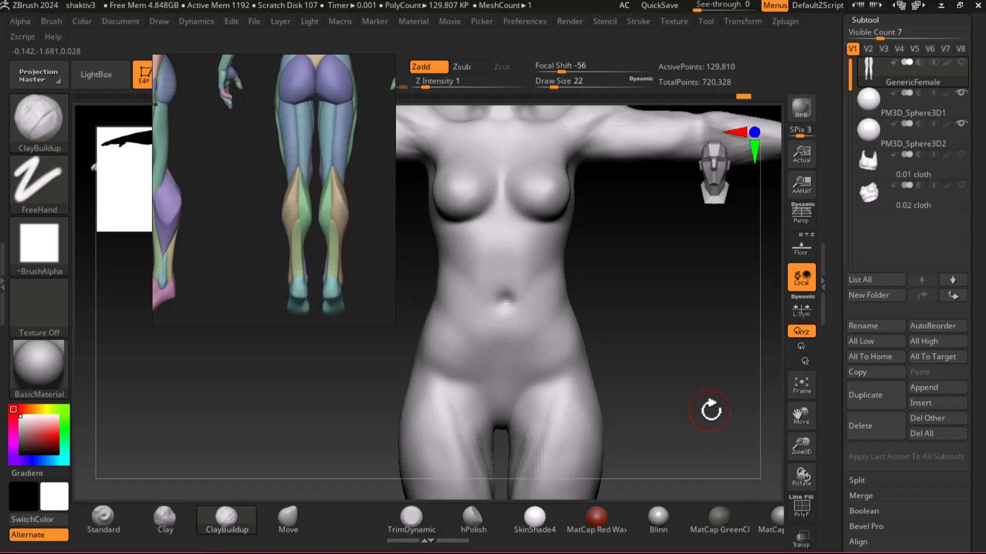
scroll(220, 196, down, 3)
scroll(251, 251, up, 5)
drag(240, 269, 291, 308)
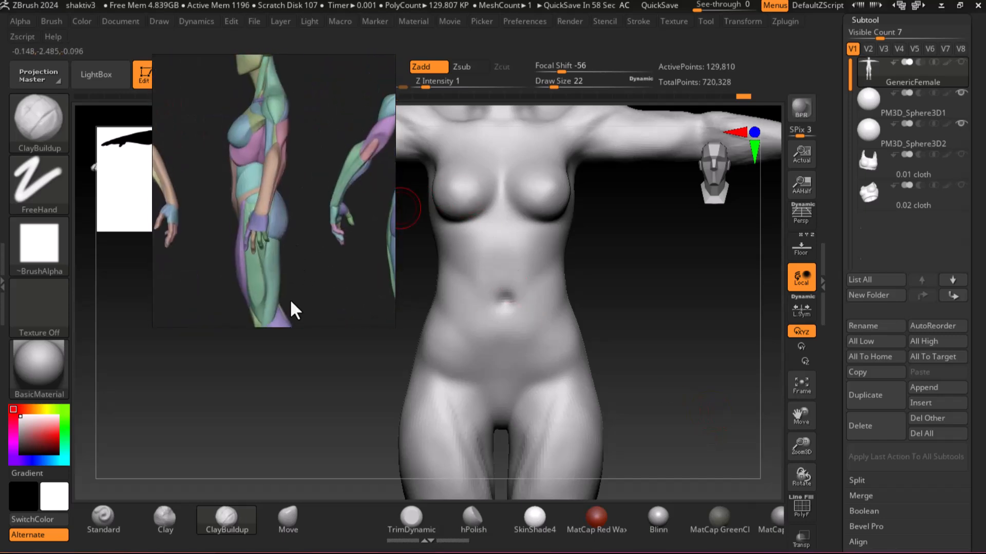
drag(695, 343, 651, 354)
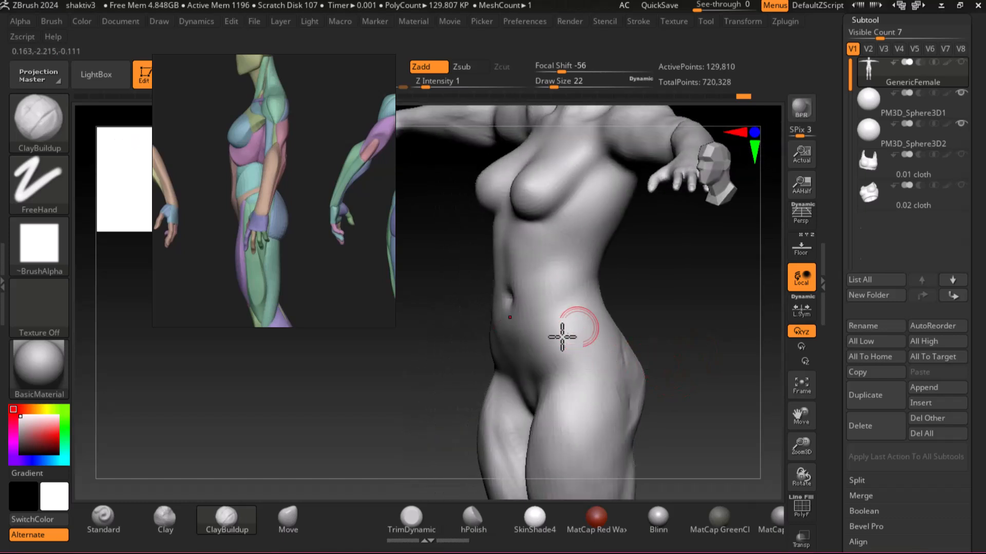
right_drag(568, 348, 612, 297)
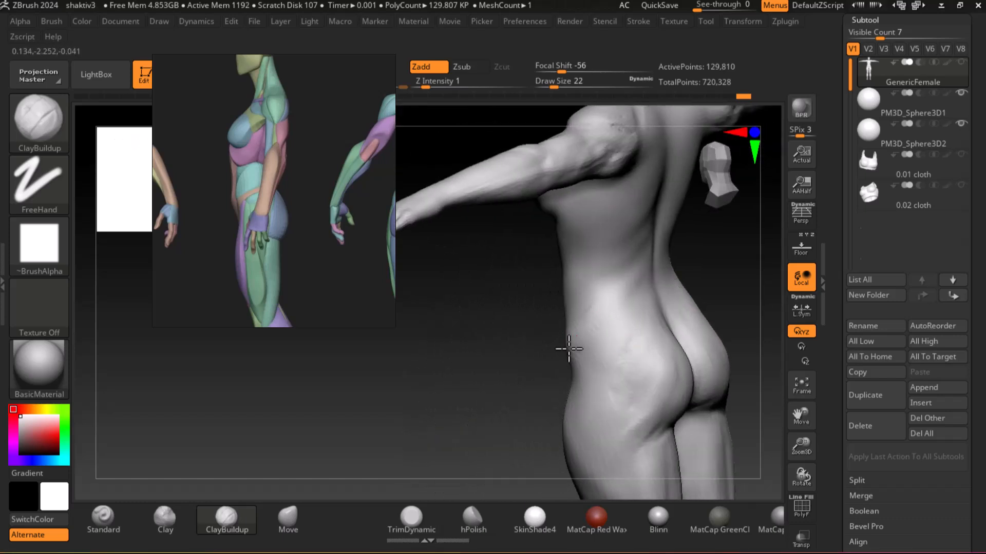
right_drag(582, 377, 731, 335)
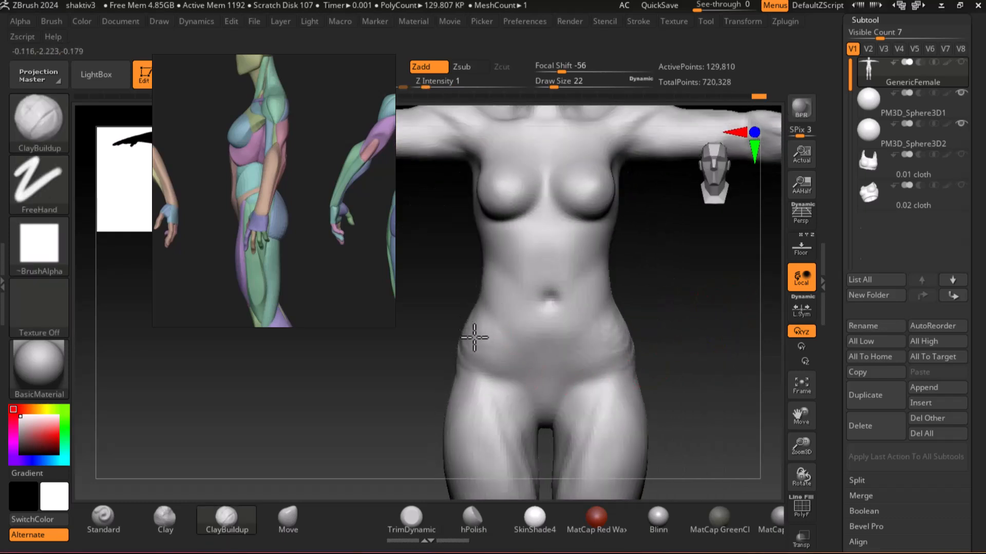
key(shift)
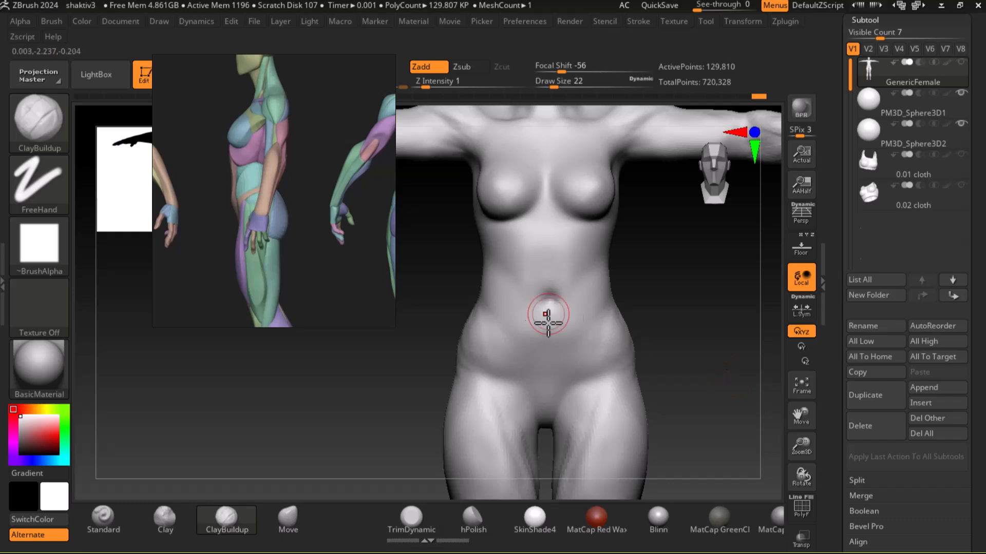
Step: Show the front torso in the reference and sculpt the inverted-V ribcage edge below the breasts with ClayBuildup at draw size 14
scroll(257, 171, down, 3)
middle_drag(194, 190, 213, 226)
scroll(212, 226, up, 3)
scroll(212, 228, up, 5)
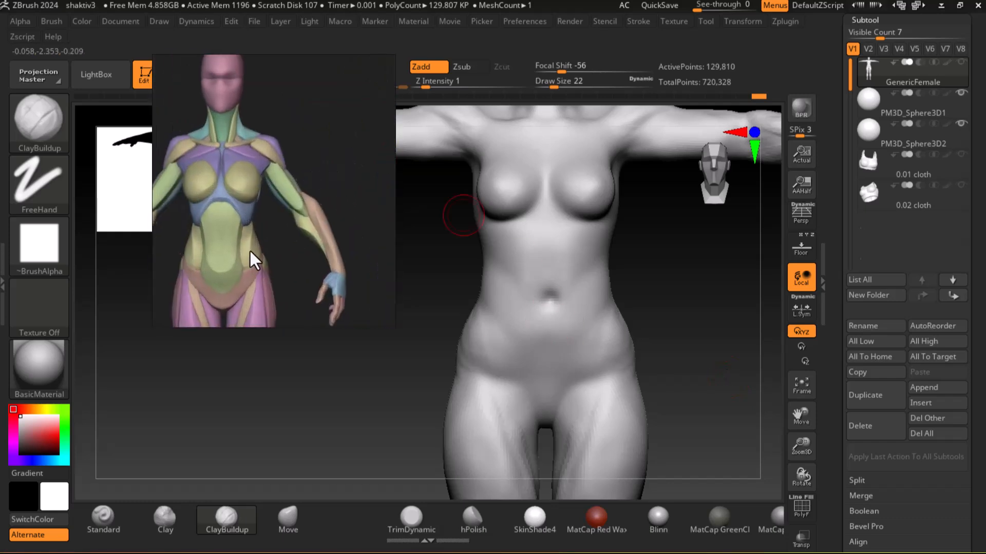
mouse_move(696, 358)
shift+mouse_down()
mouse_move(709, 324)
mouse_move(689, 357)
shift+mouse_up()
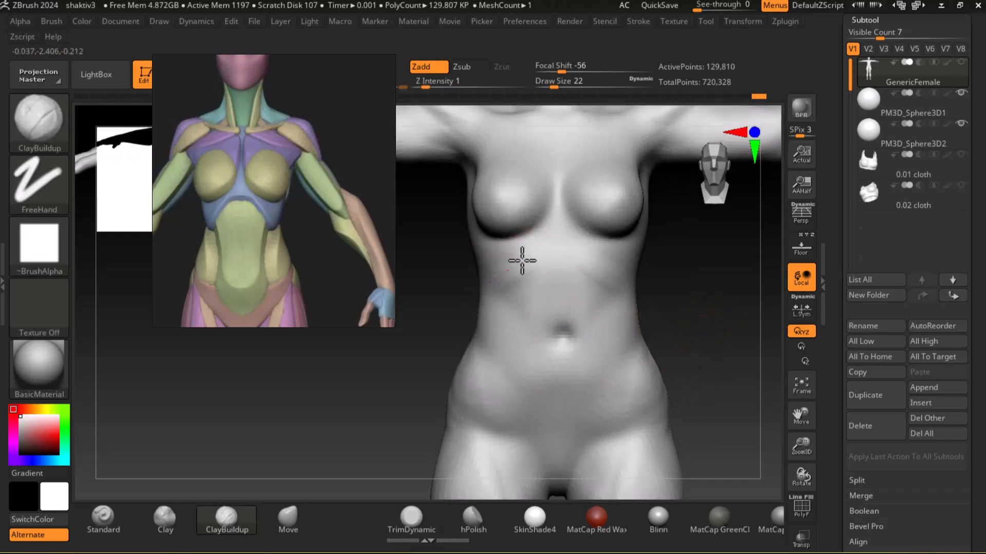
drag(528, 252, 550, 244)
key(bracketleft)
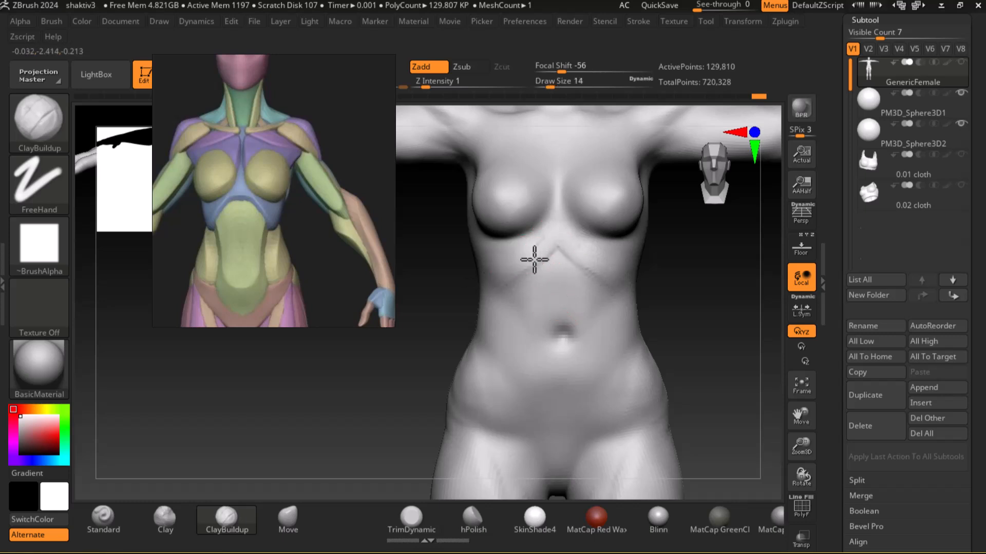
Step: Extend the ribcage contours around the sides of the torso with ClayBuildup, and smooth them into the abdomen at draw size 18
mouse_move(468, 303)
mouse_down()
mouse_move(697, 327)
mouse_move(502, 266)
mouse_up()
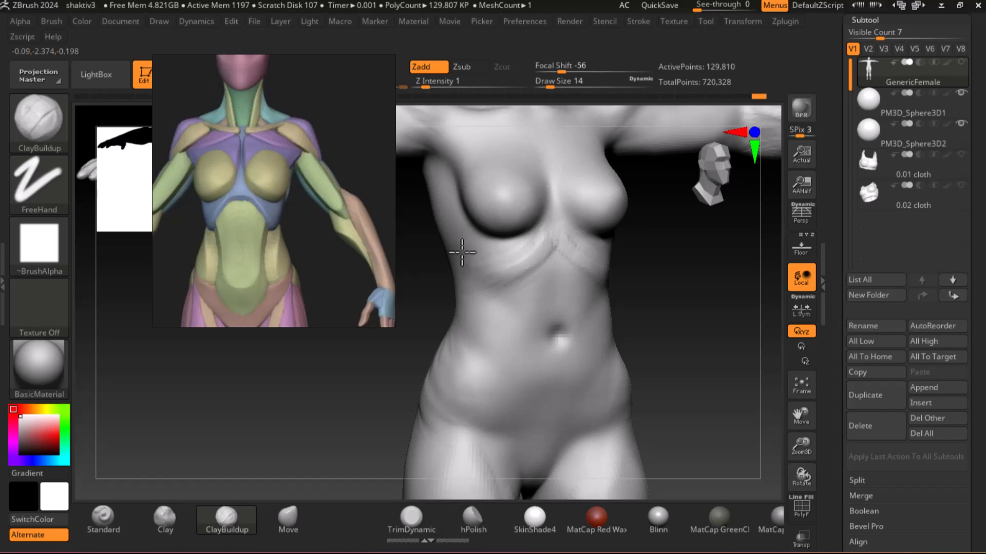
drag(599, 303, 480, 319)
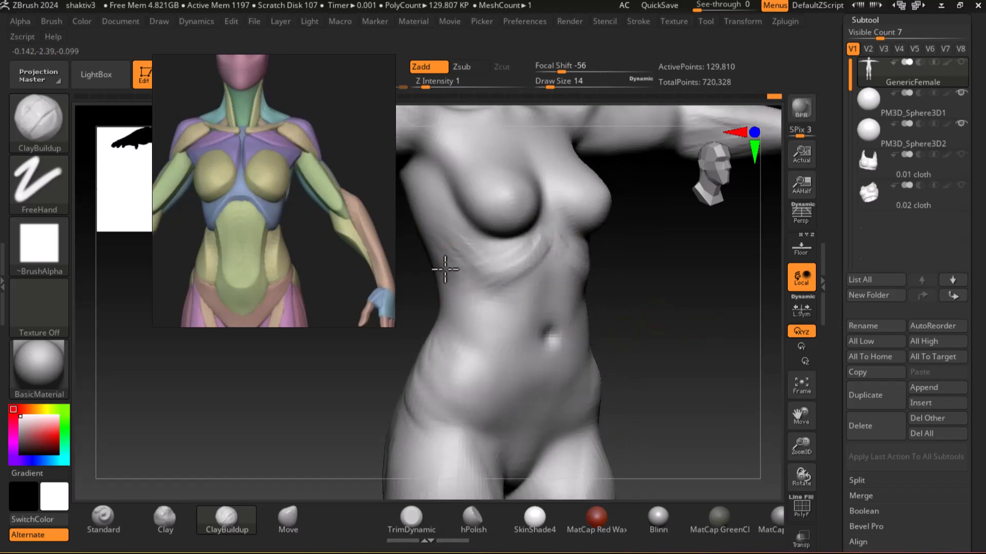
mouse_move(590, 303)
mouse_down()
mouse_move(717, 344)
mouse_move(721, 334)
mouse_move(660, 288)
mouse_up()
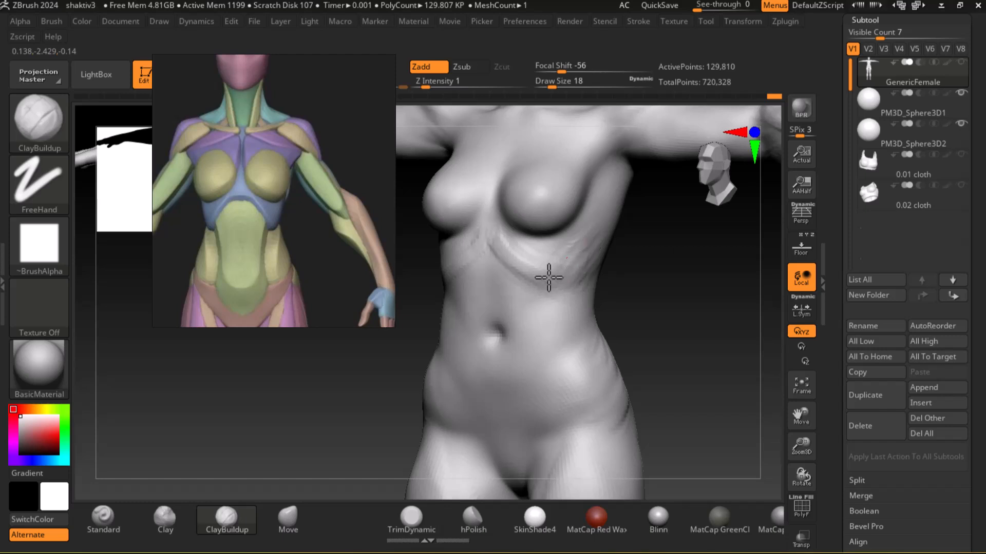
key(shift)
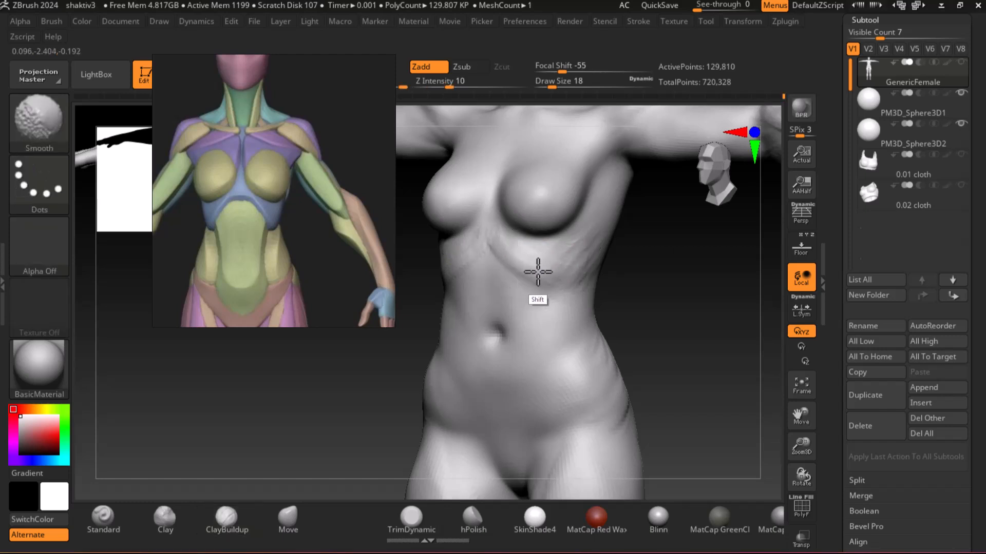
drag(711, 359, 688, 350)
drag(511, 227, 500, 288)
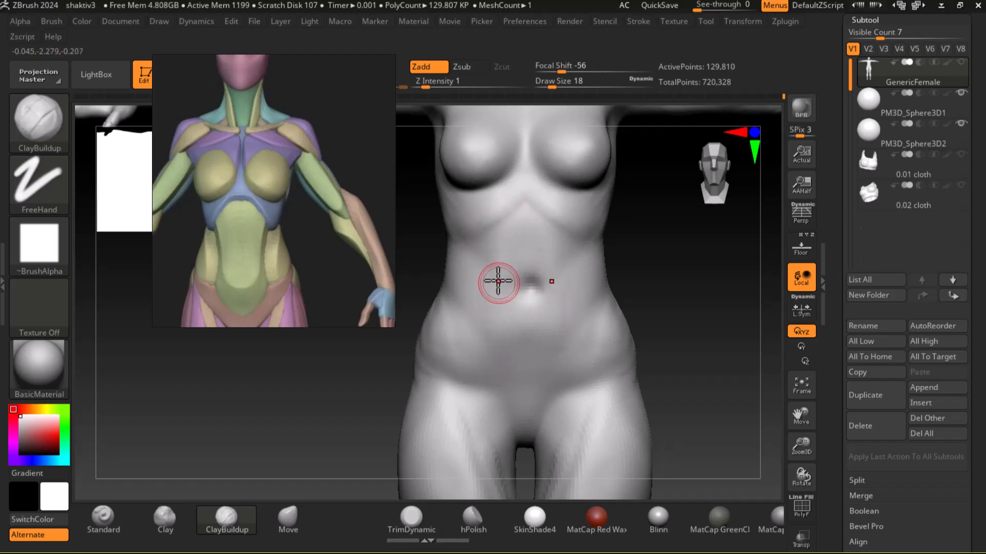
Step: Sculpt the long abdominal muscle from the ribcage edge down to the lower belly with ClayBuildup at draw size 18
drag(499, 358, 491, 307)
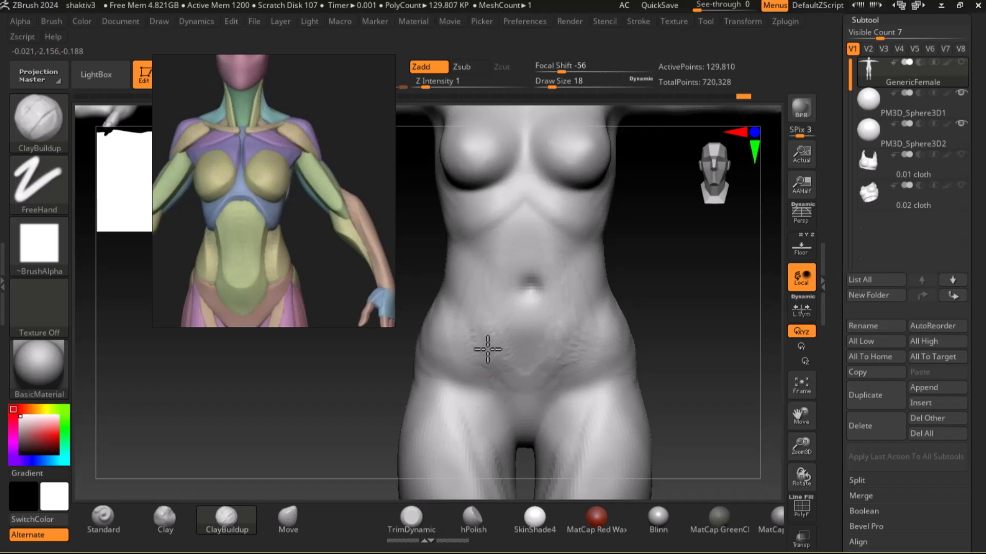
mouse_move(501, 369)
mouse_down()
mouse_move(529, 348)
mouse_move(504, 385)
mouse_up()
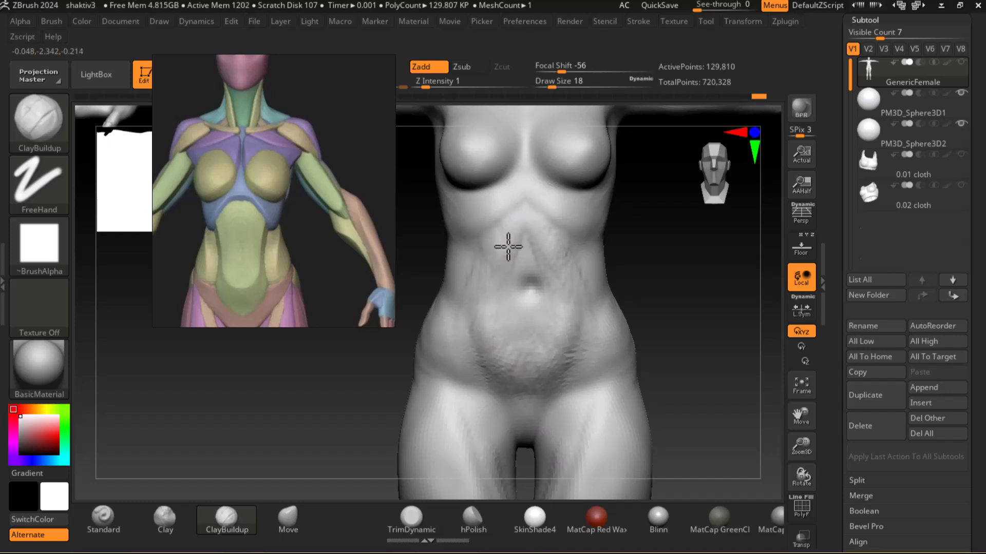
drag(514, 290, 497, 311)
ctrl+shift+click(497, 323)
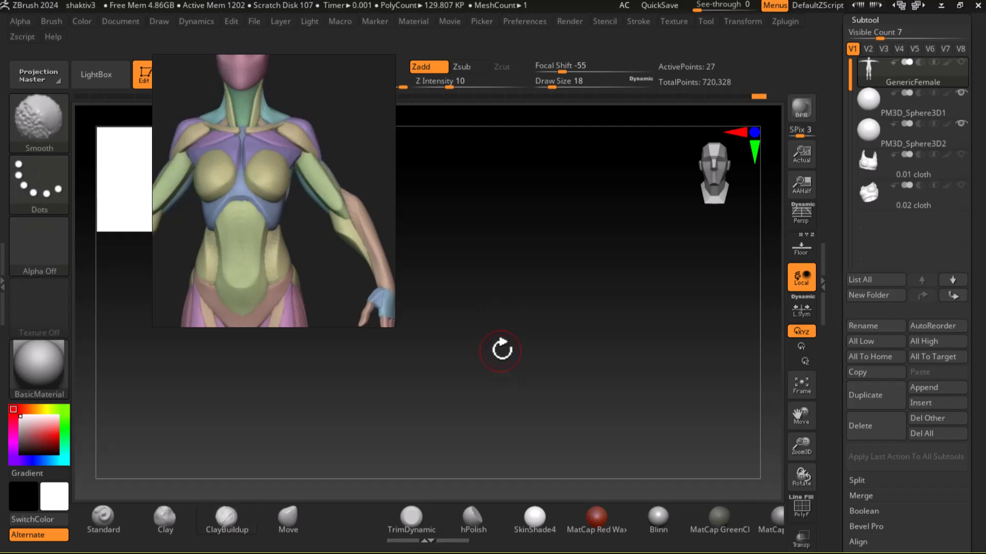
drag(726, 410, 732, 440)
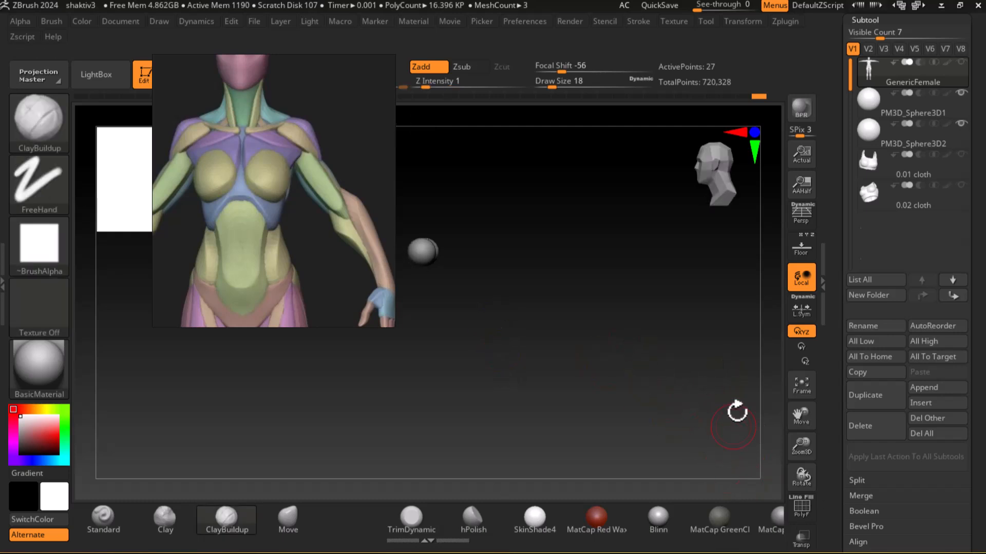
ctrl+shift+click(728, 345)
drag(726, 341, 788, 377)
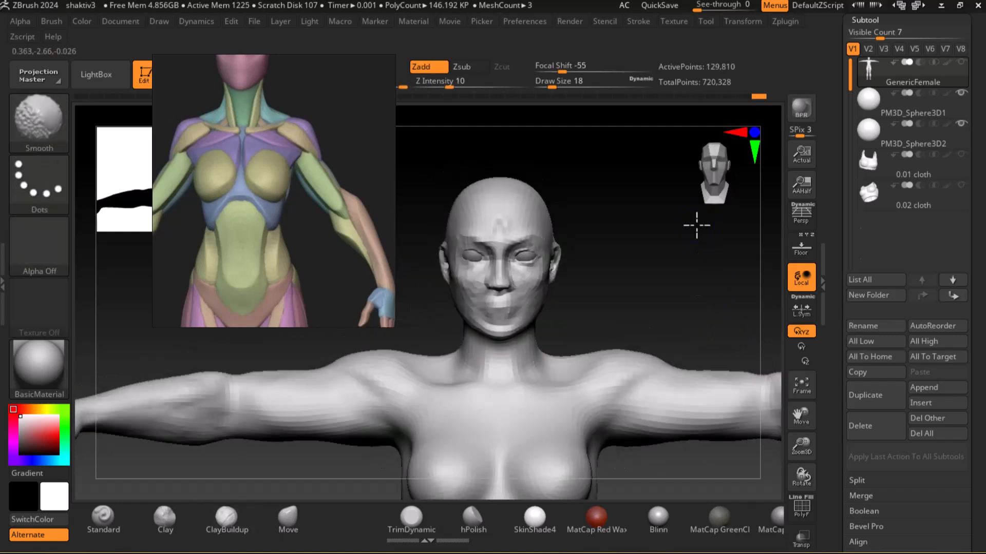
alt+drag(679, 479, 694, 224)
alt+drag(700, 401, 702, 359)
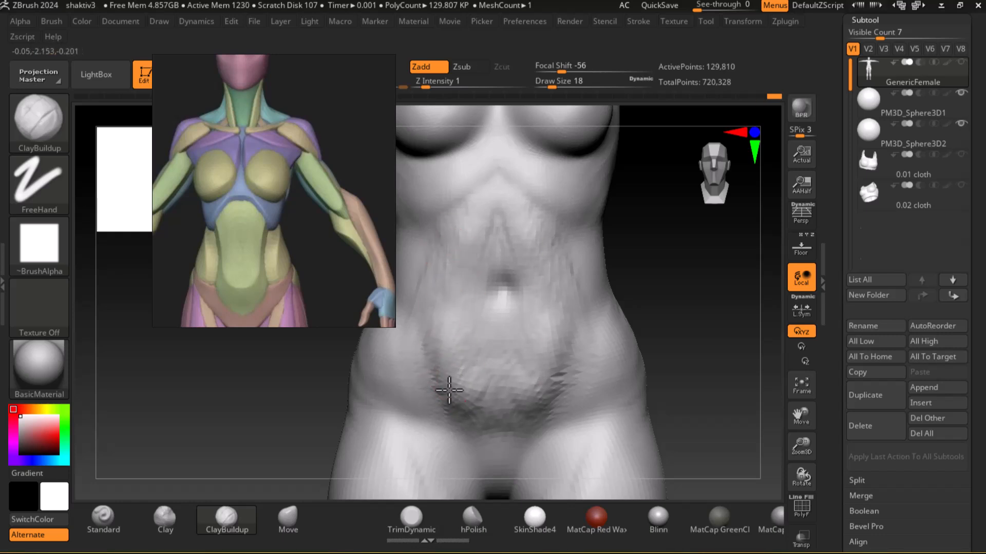
Step: Smooth the abdominal muscles and define the V-shaped pubic area between the thighs with ClayBuildup at draw size 10
key(shift)
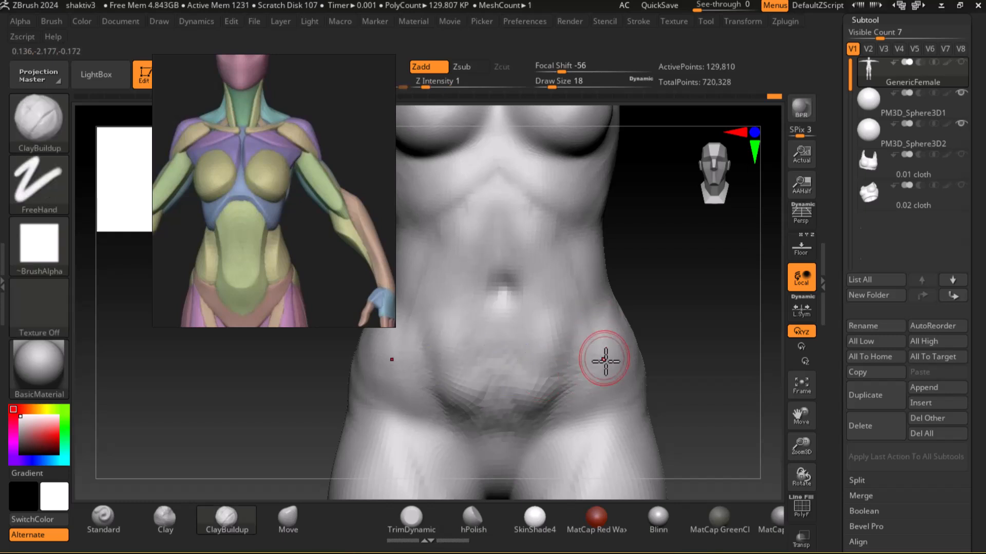
alt+drag(698, 352, 694, 288)
drag(510, 398, 500, 406)
drag(554, 349, 496, 403)
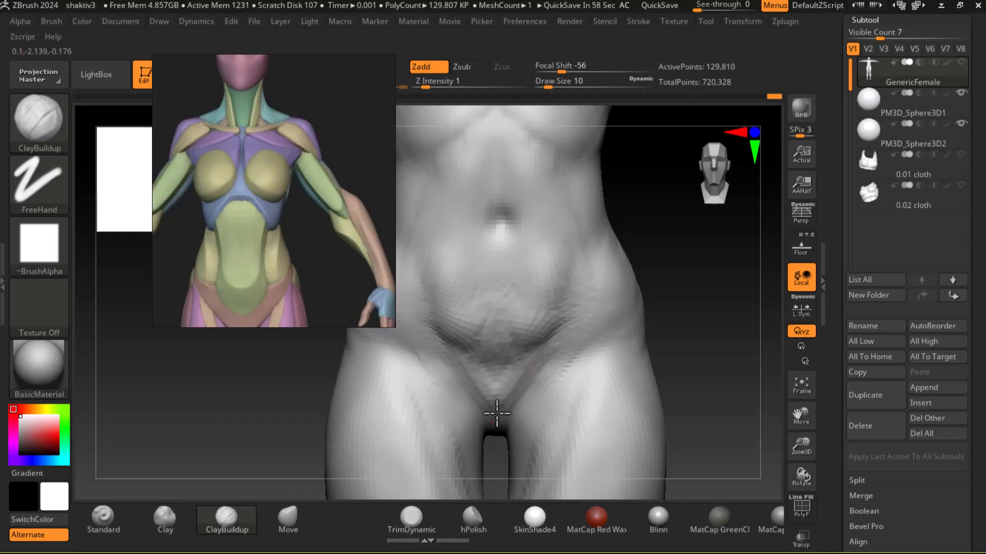
Step: Increase the draw size to 18 and smooth the lower abdomen, groin creases and hips of the body
alt+drag(739, 312, 769, 415)
key(])
key(])
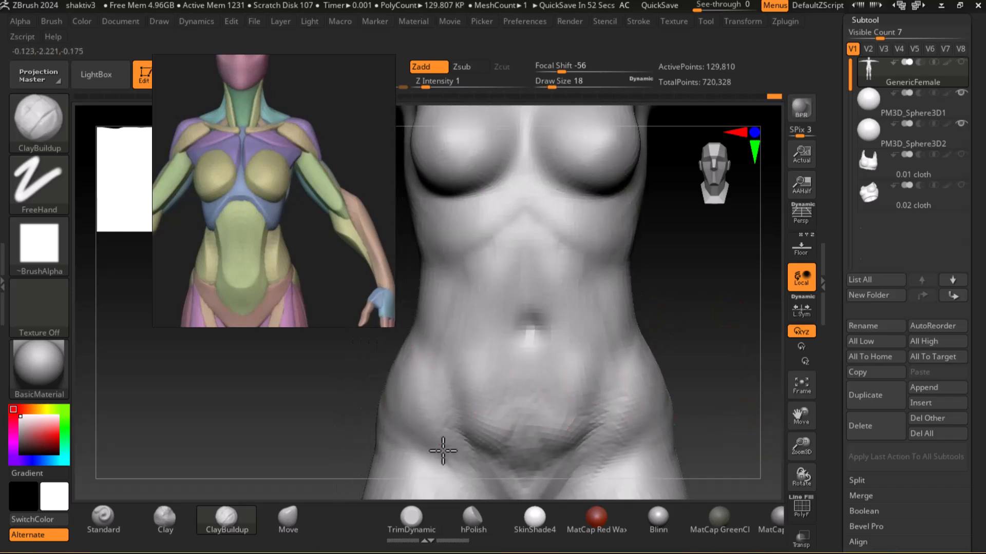
drag(680, 352, 479, 367)
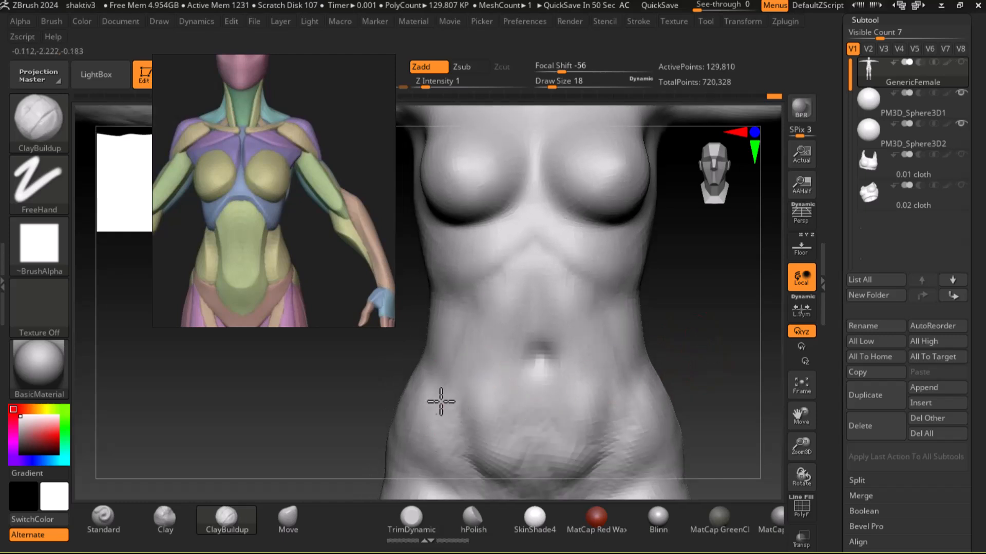
drag(671, 348, 667, 323)
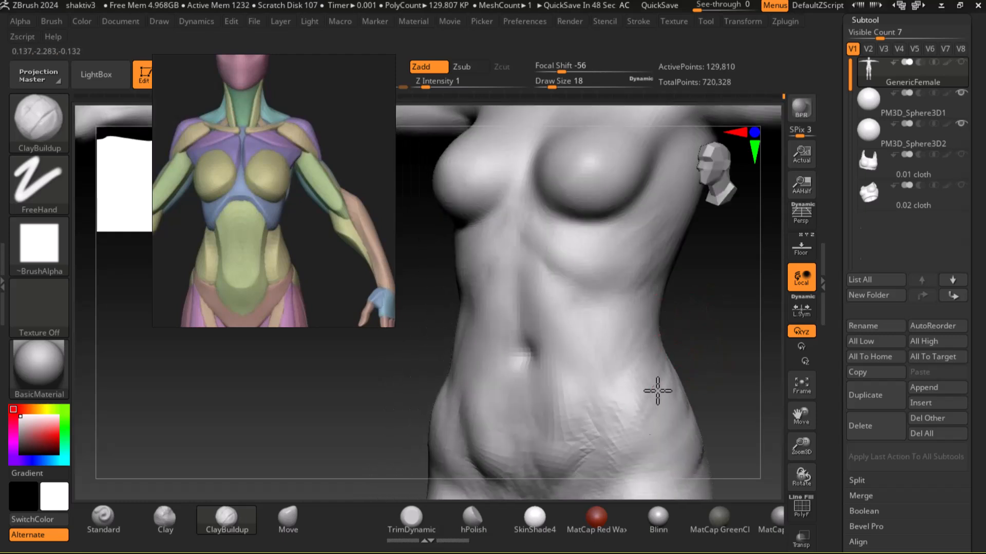
alt+drag(719, 363, 687, 262)
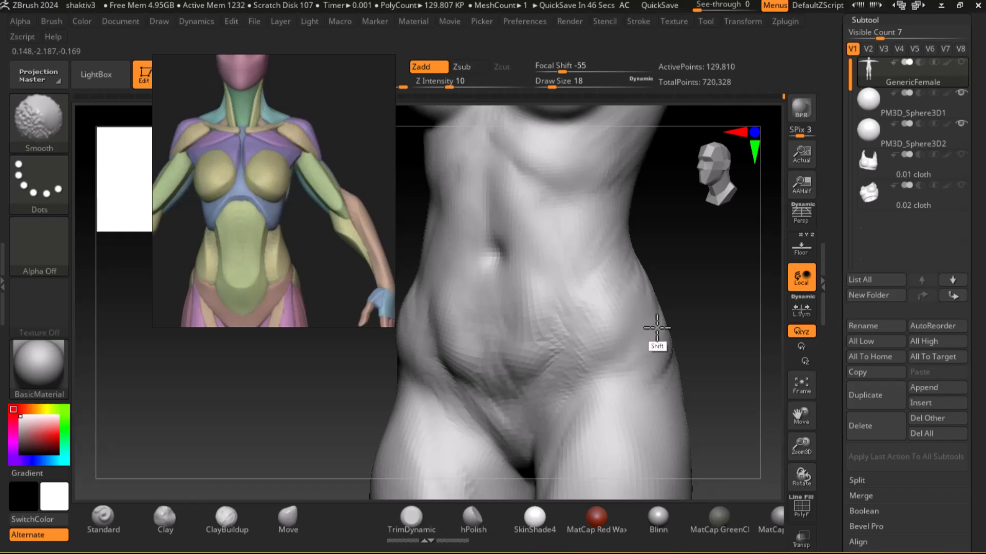
shift+drag(673, 302, 649, 326)
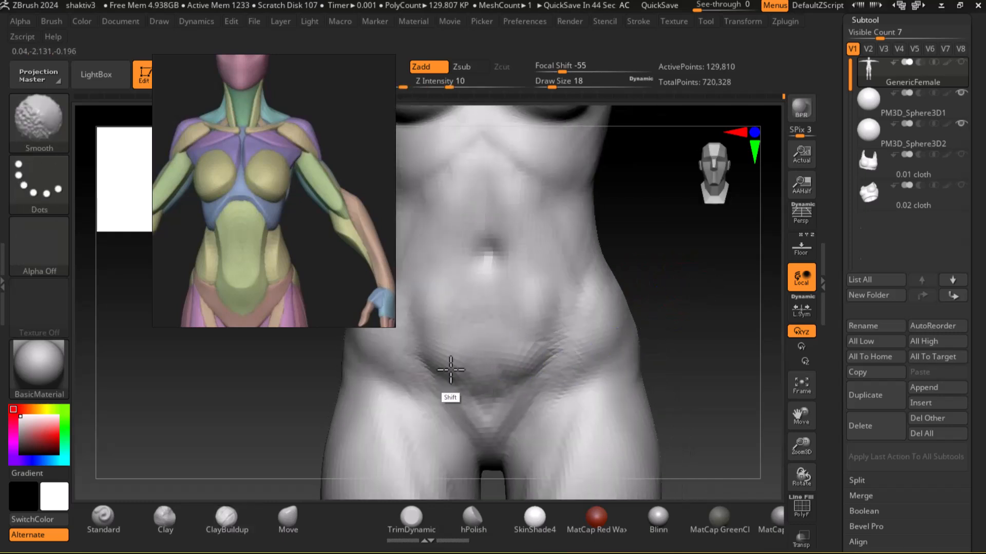
alt+drag(663, 284, 682, 354)
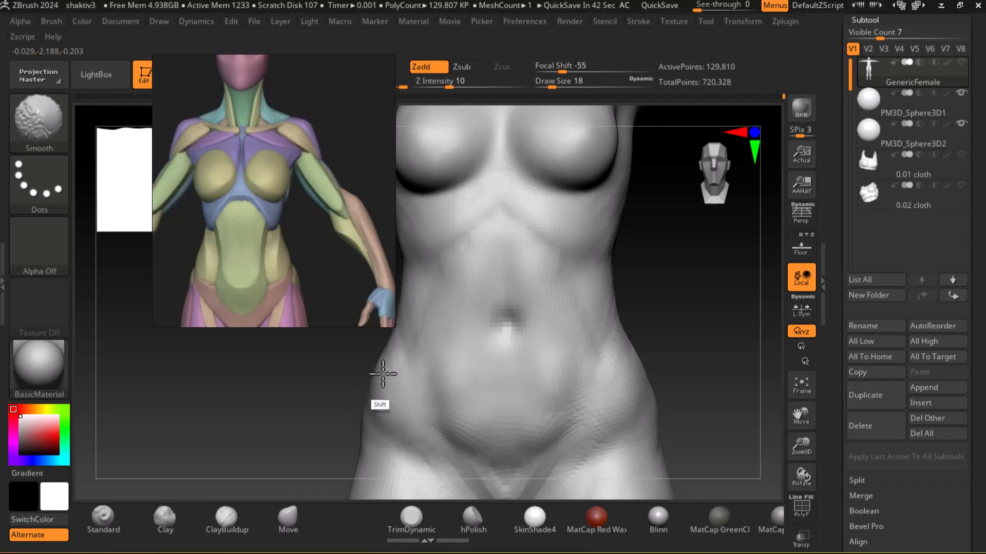
alt+drag(717, 294, 759, 369)
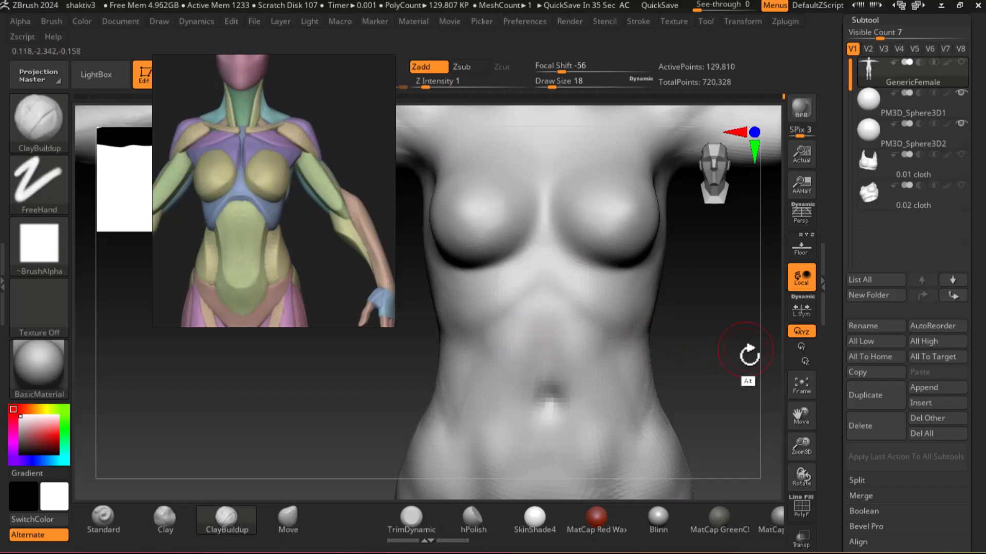
Step: Refine the collarbones and upper chest of the body with light ClayBuildup strokes at intensity 1
alt+drag(733, 345, 733, 418)
drag(467, 244, 429, 249)
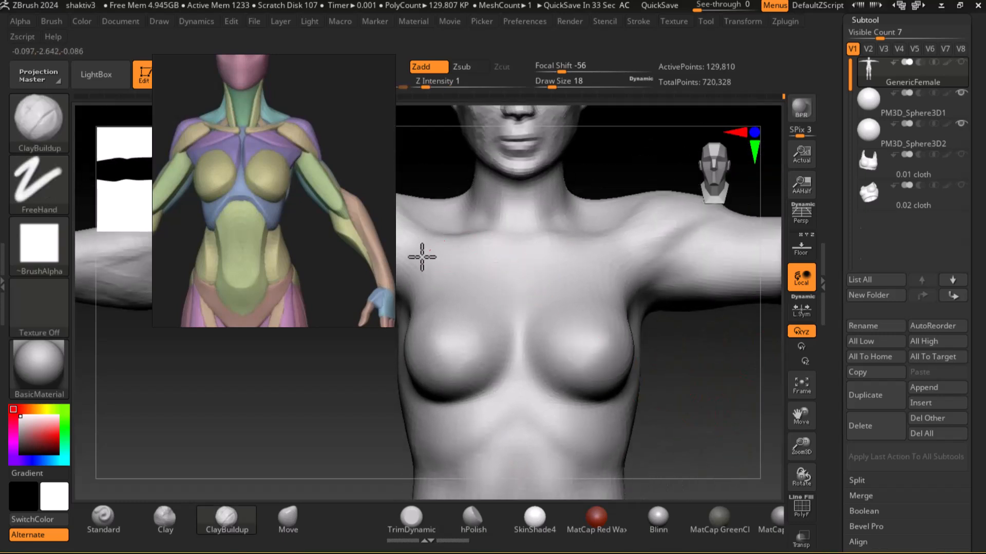
alt+drag(731, 344, 785, 340)
drag(513, 266, 503, 254)
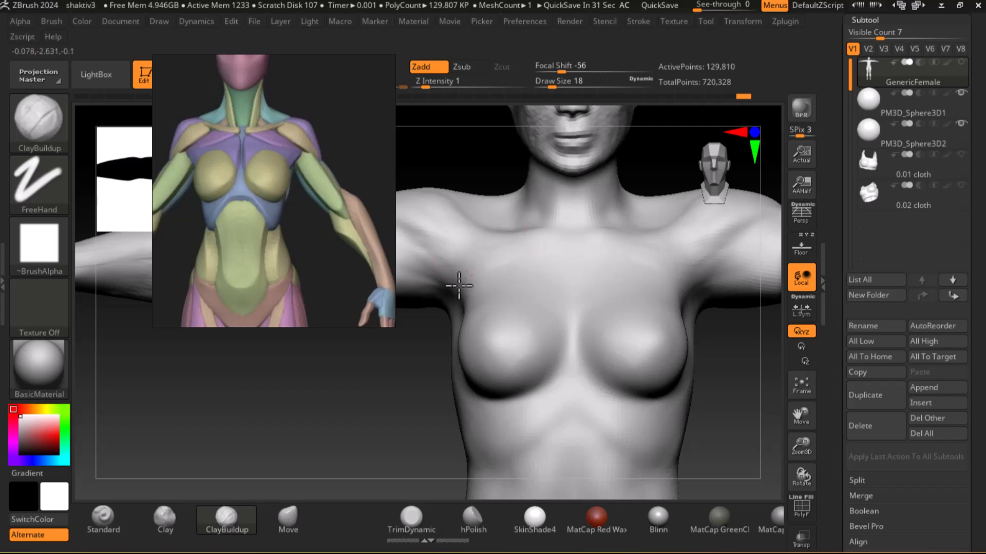
drag(563, 318, 563, 321)
drag(552, 284, 558, 317)
Step: Smooth the ClayBuildup texture on the upper arm between the shoulder and the elbow
alt+drag(741, 398, 718, 363)
alt+drag(453, 363, 486, 431)
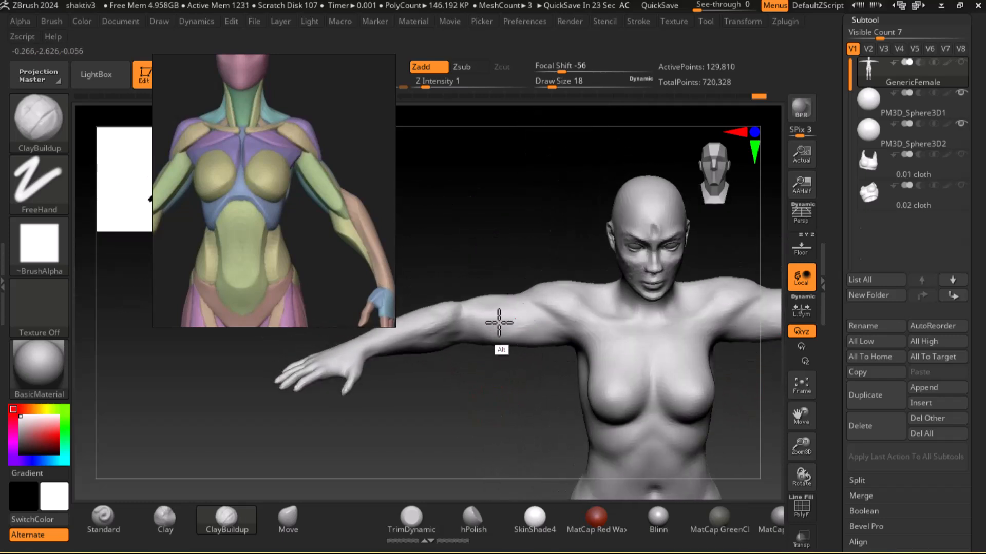
alt+drag(508, 369, 513, 411)
key(shift)
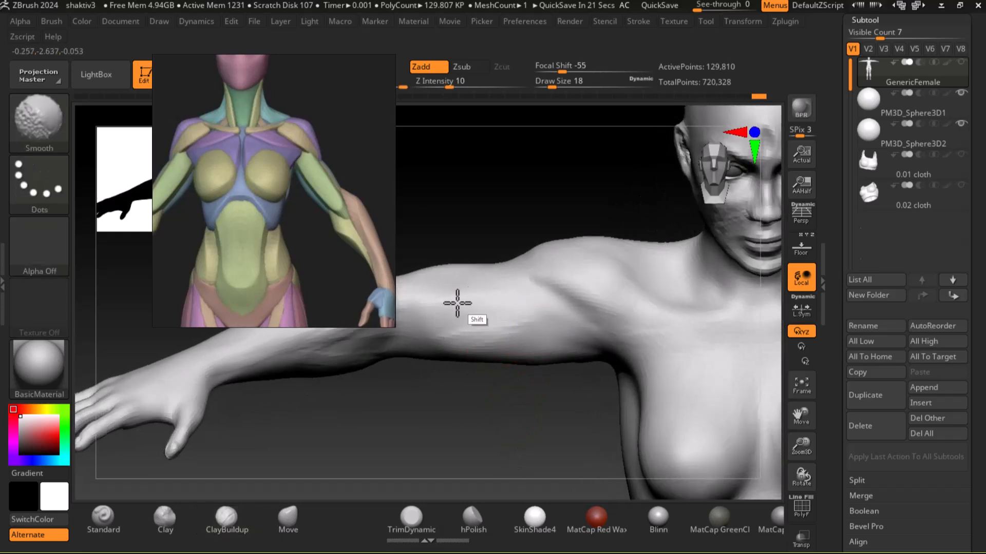
drag(530, 323, 459, 339)
key(shift)
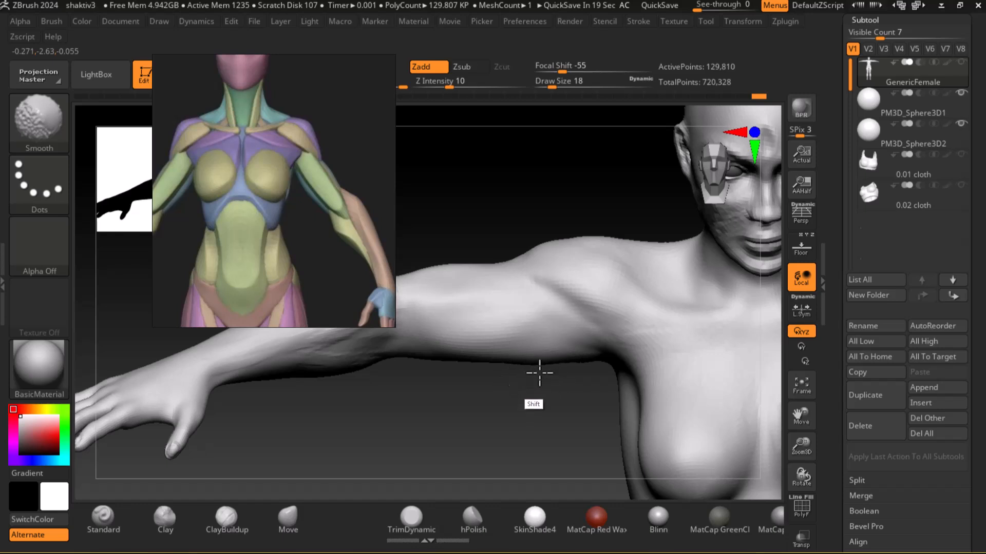
mouse_move(470, 442)
mouse_down()
mouse_move(497, 264)
mouse_move(501, 280)
mouse_up()
key(shift)
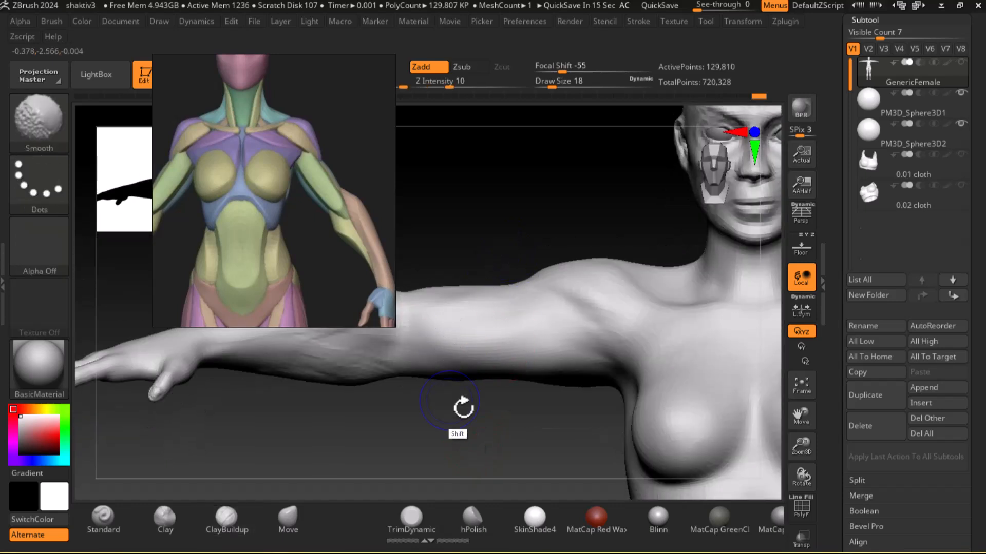
Step: Refine the upper arm and elbow muscle forms with ClayBuildup, carving lightly into the forearm near the elbow
drag(442, 405, 475, 359)
mouse_move(462, 442)
mouse_down()
mouse_move(498, 362)
mouse_move(459, 379)
mouse_move(520, 409)
mouse_move(448, 433)
mouse_up()
drag(513, 451, 516, 494)
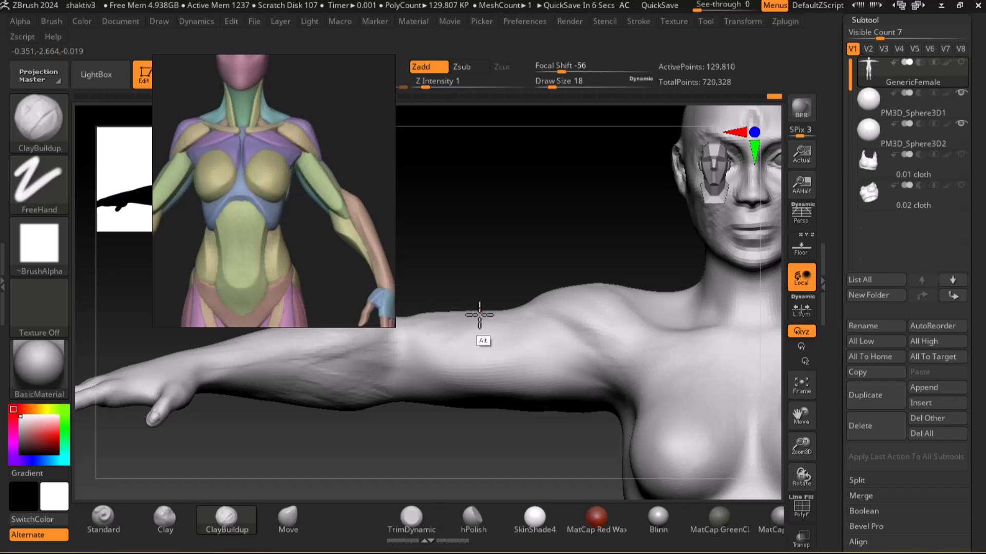
key(shift)
drag(502, 249, 483, 251)
mouse_move(359, 347)
alt+mouse_down()
mouse_move(372, 350)
mouse_move(360, 359)
mouse_move(341, 348)
alt+mouse_up()
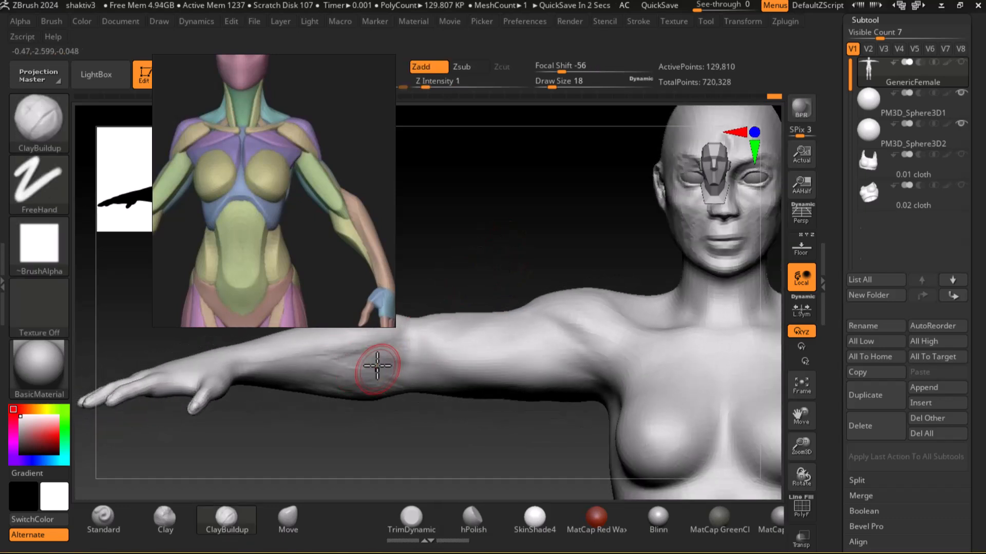
Step: Smooth the transitions along the shoulder, upper arm and forearm
key(shift)
mouse_move(460, 427)
mouse_down()
mouse_move(535, 407)
mouse_move(660, 414)
mouse_move(691, 402)
mouse_up()
alt+drag(590, 352, 699, 414)
key(shift)
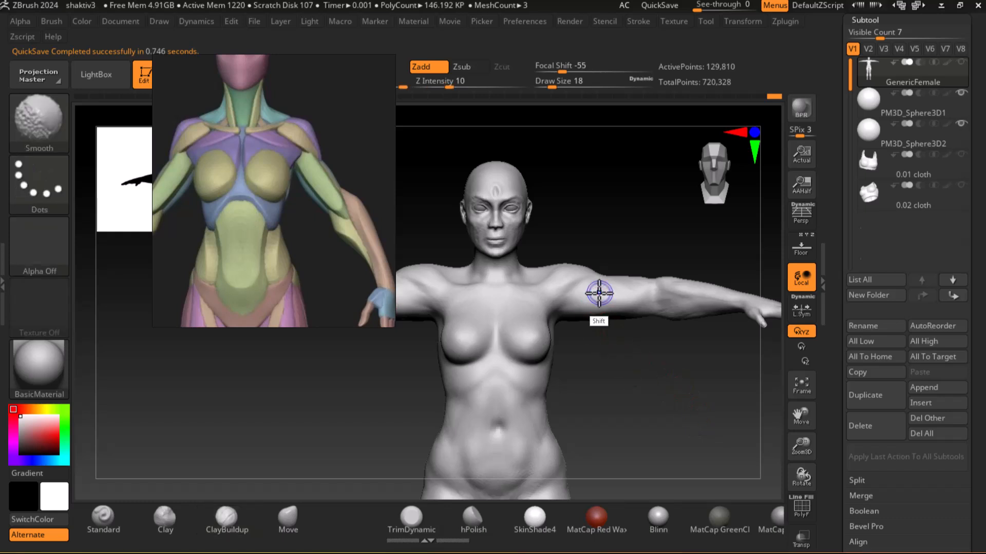
mouse_move(667, 359)
alt+mouse_down()
mouse_move(684, 389)
mouse_move(682, 363)
alt+mouse_up()
right_drag(686, 273, 701, 291)
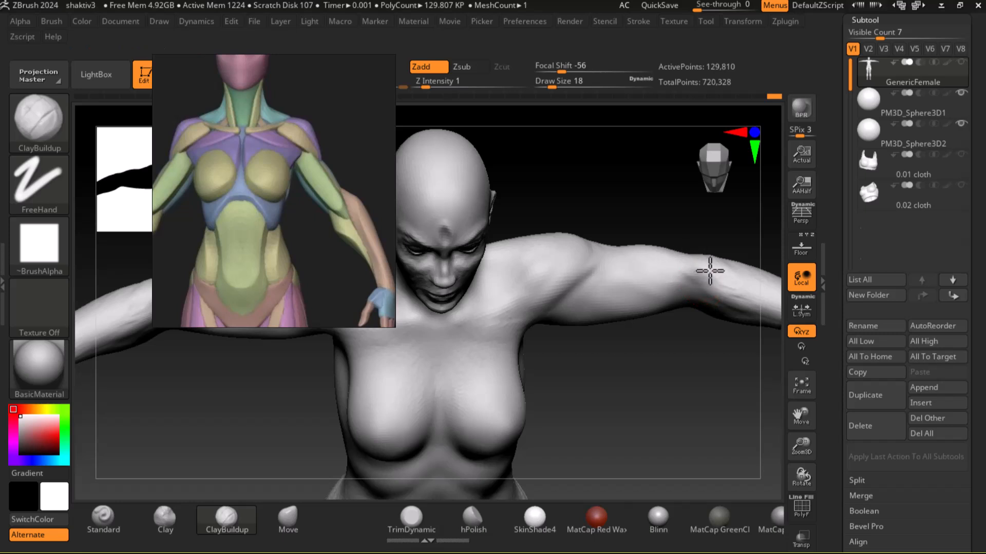
key(shift)
mouse_move(664, 400)
shift+right_down()
mouse_move(695, 401)
mouse_move(668, 383)
shift+right_up()
Step: Show the 0.01 cloth subtool and frame the blue-skinned warrior artwork on the reference board
click(962, 155)
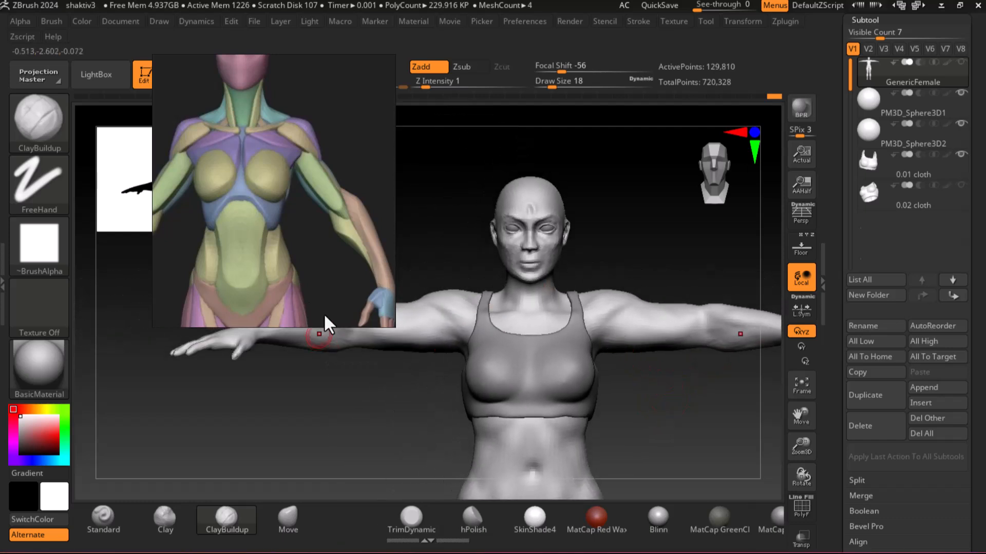
scroll(291, 197, down, 6)
scroll(275, 207, up, 4)
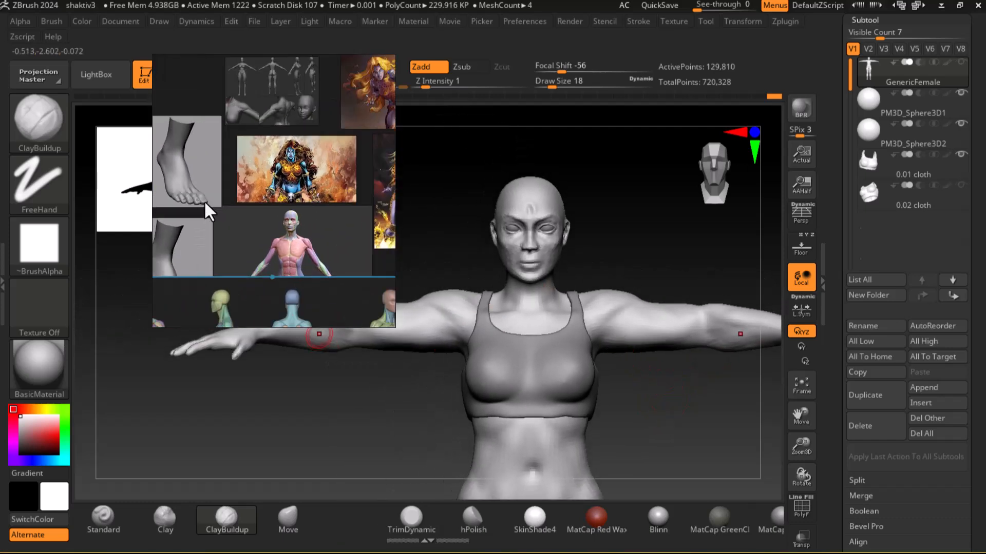
scroll(307, 186, up, 6)
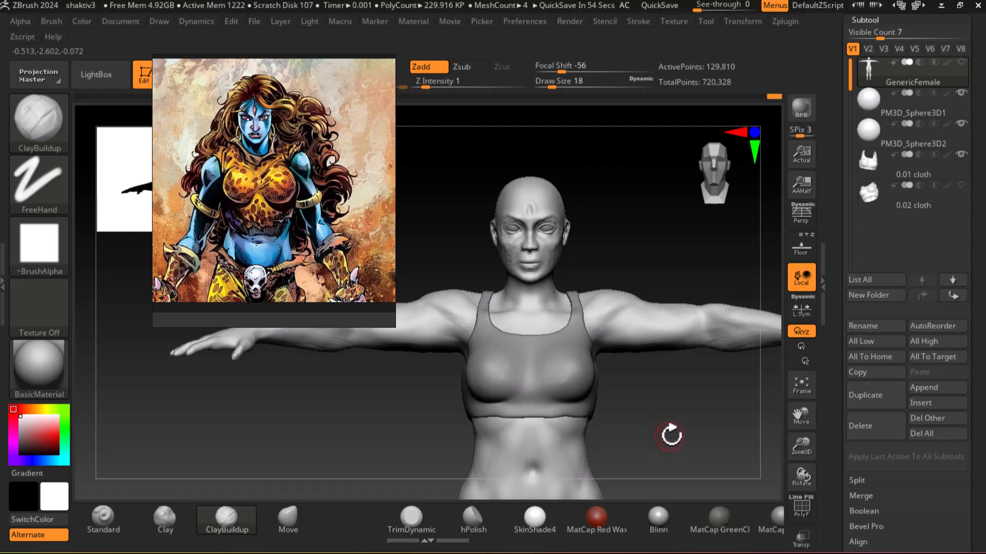
scroll(682, 418, up, 5)
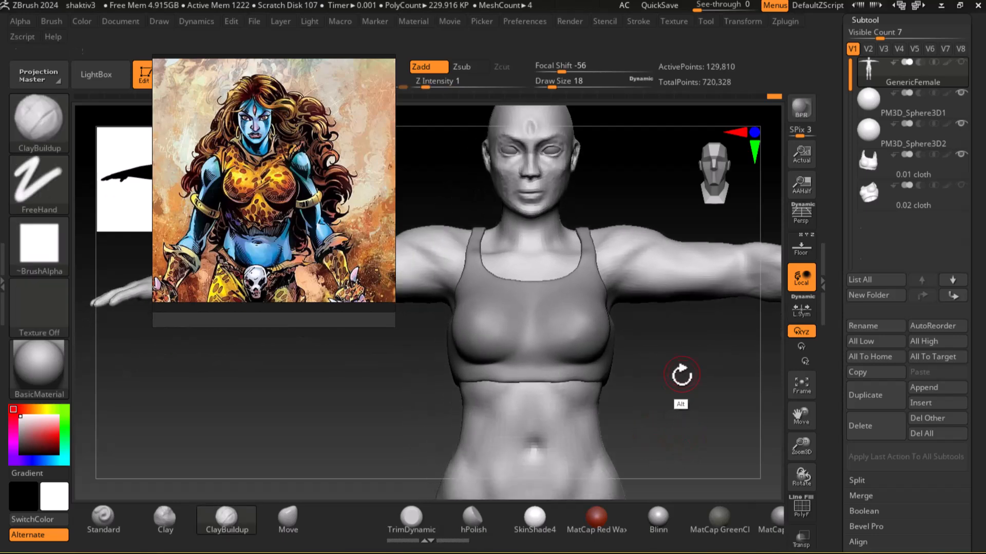
Step: Select the 0.01 cloth subtool, show the 0.02 cloth over the body and reselect GenericFemale
click(868, 159)
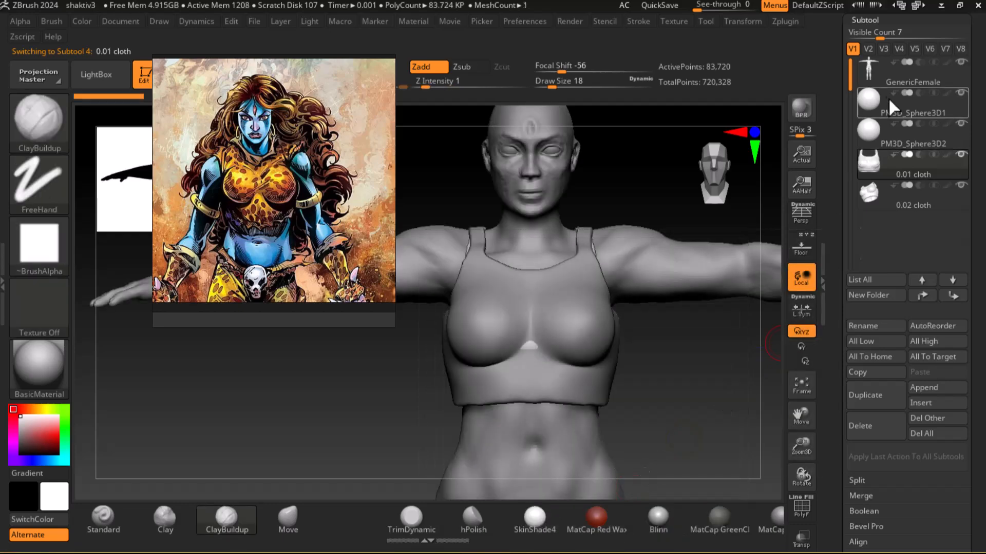
click(873, 72)
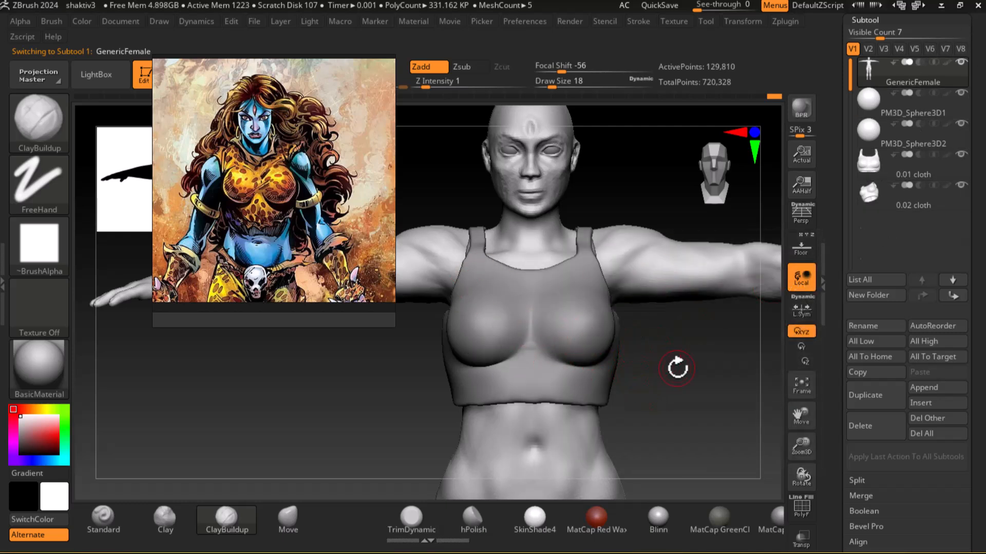
alt+drag(688, 390, 756, 409)
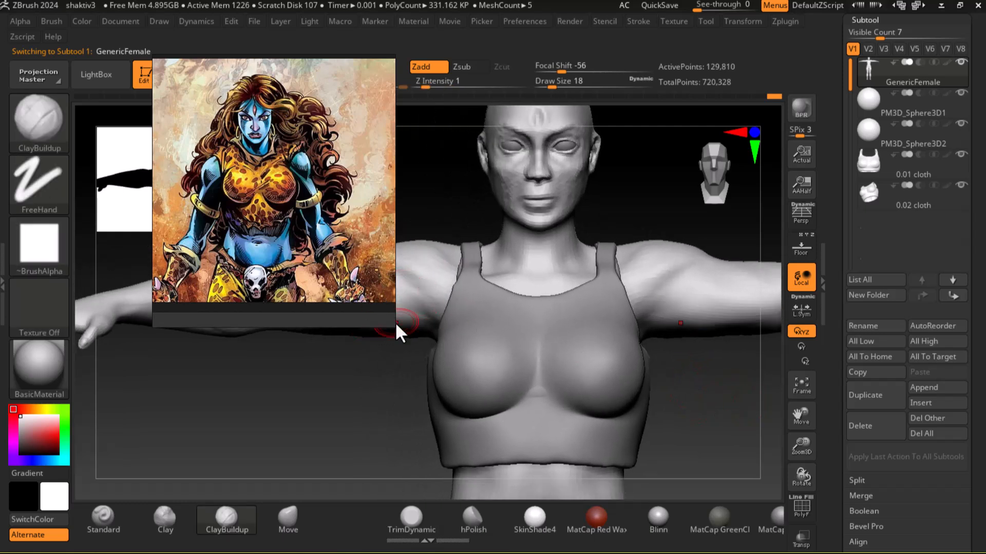
Step: Shrink the reference window and move it away from the model's arm
drag(396, 322, 347, 255)
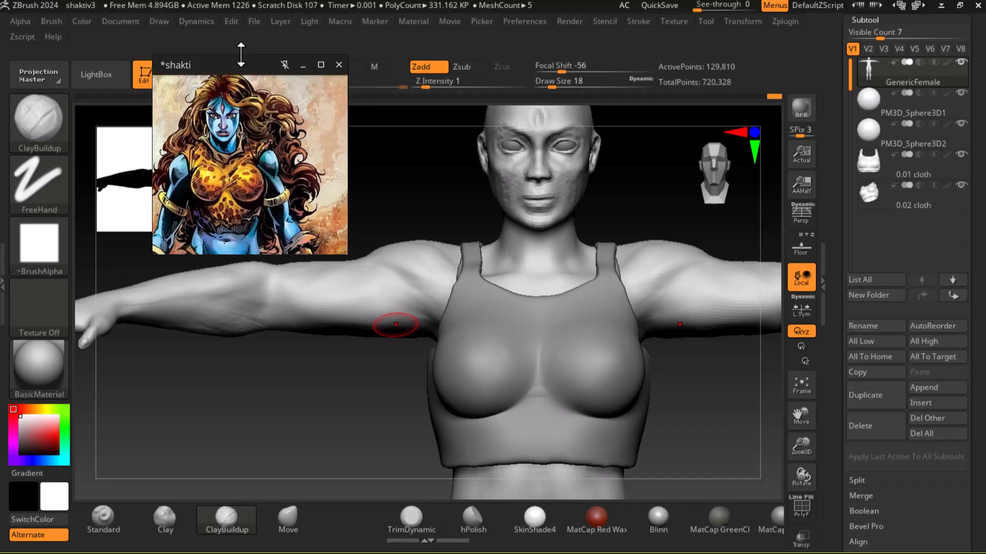
drag(231, 66, 160, 58)
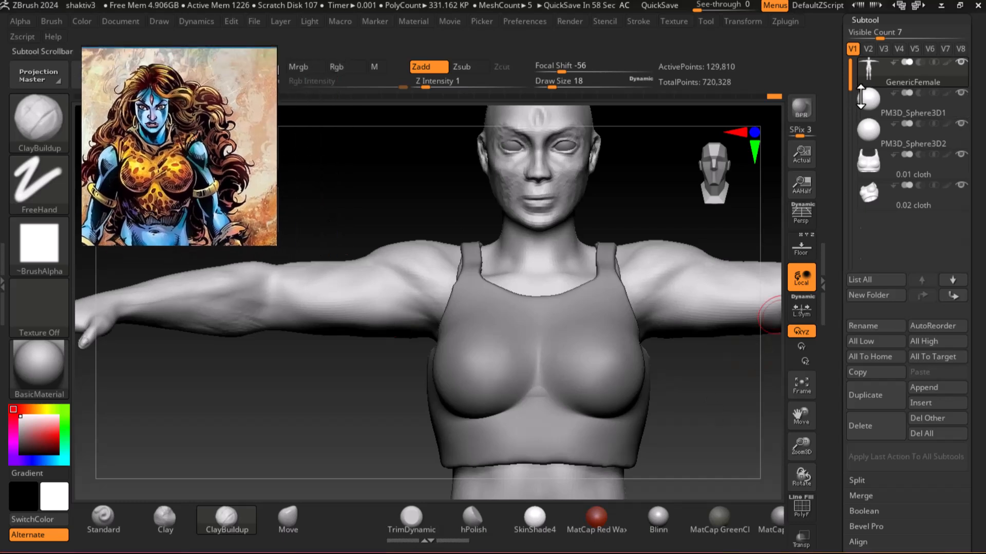
Step: Hide the 0.01 cloth and 0.02 cloth subtools, keeping GenericFemale as the active subtool
click(962, 154)
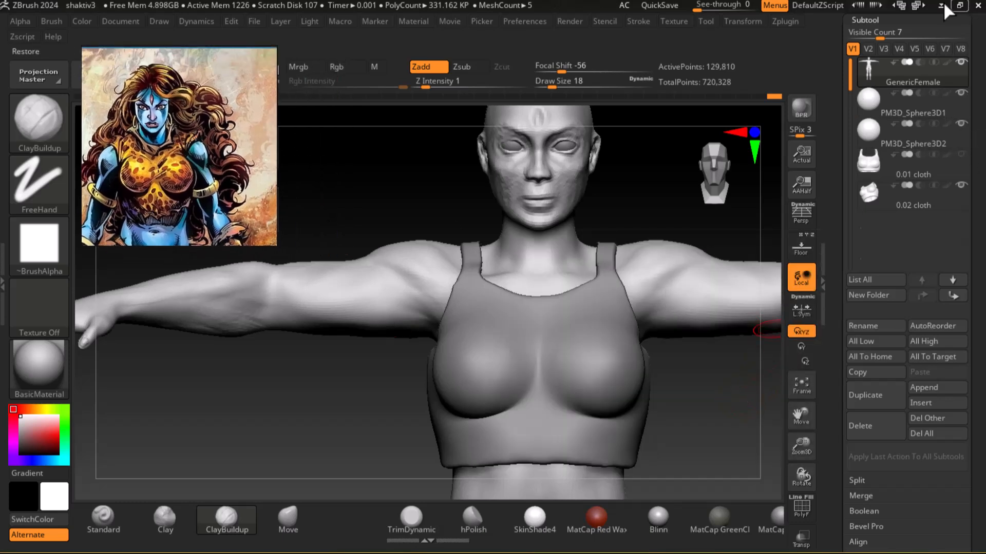
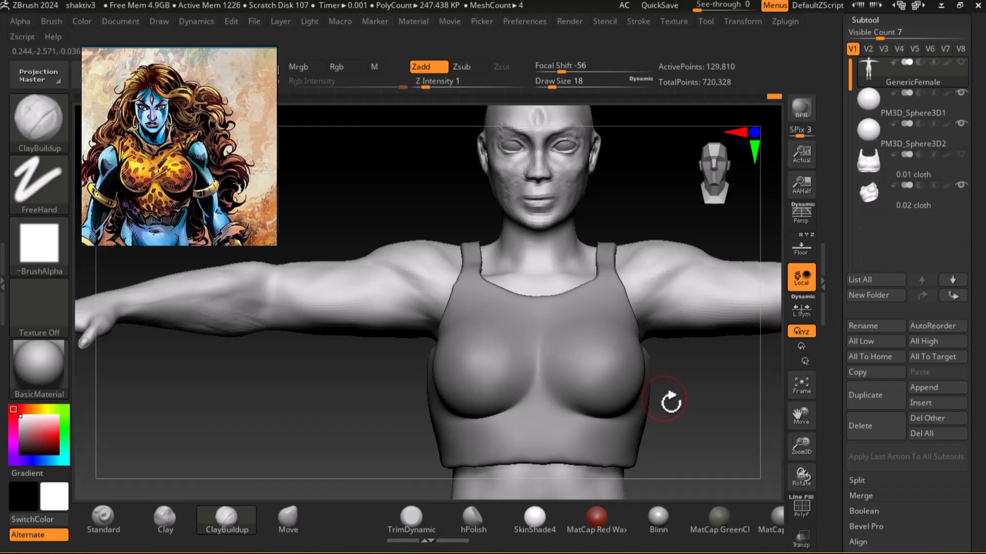
key(shift)
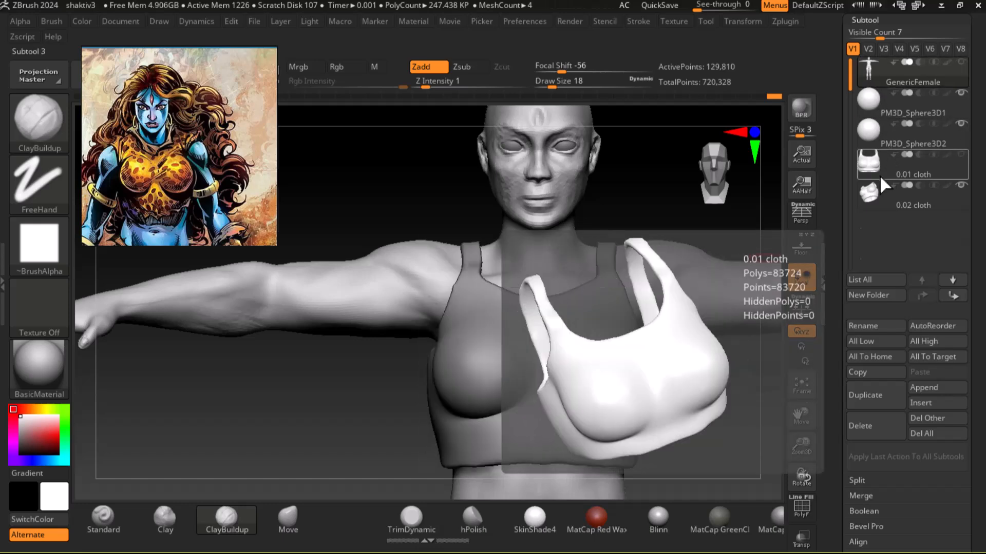
click(877, 196)
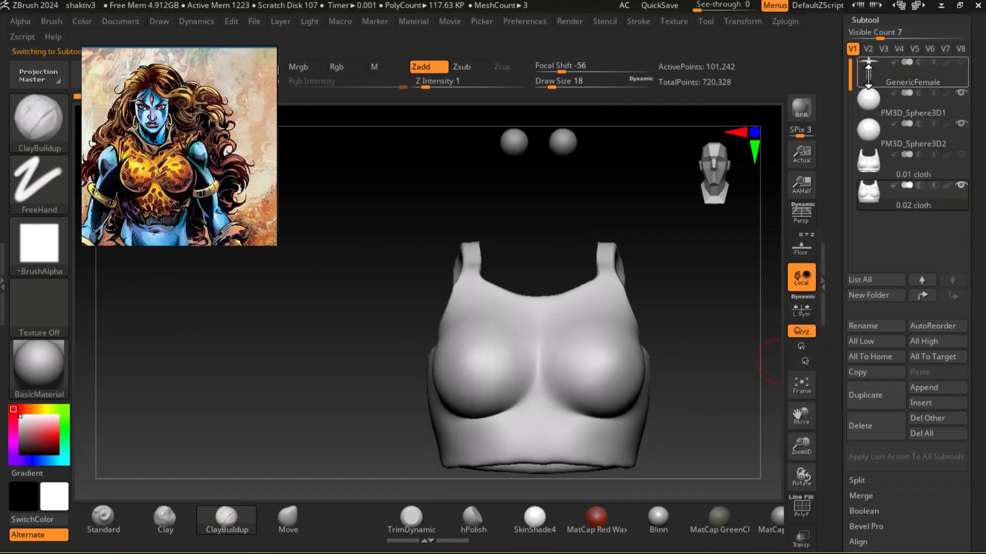
click(882, 73)
click(961, 186)
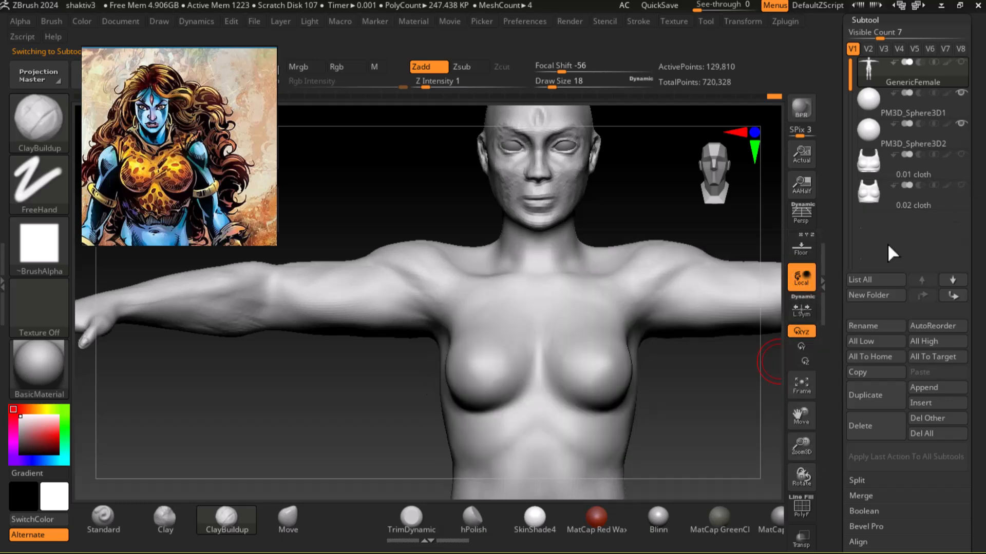
Step: Mask the torso in the shape of a sleeveless V-neck crop top ending below the chest using MaskPen
shift+click(732, 401)
alt+drag(676, 376, 654, 409)
key(ctrl)
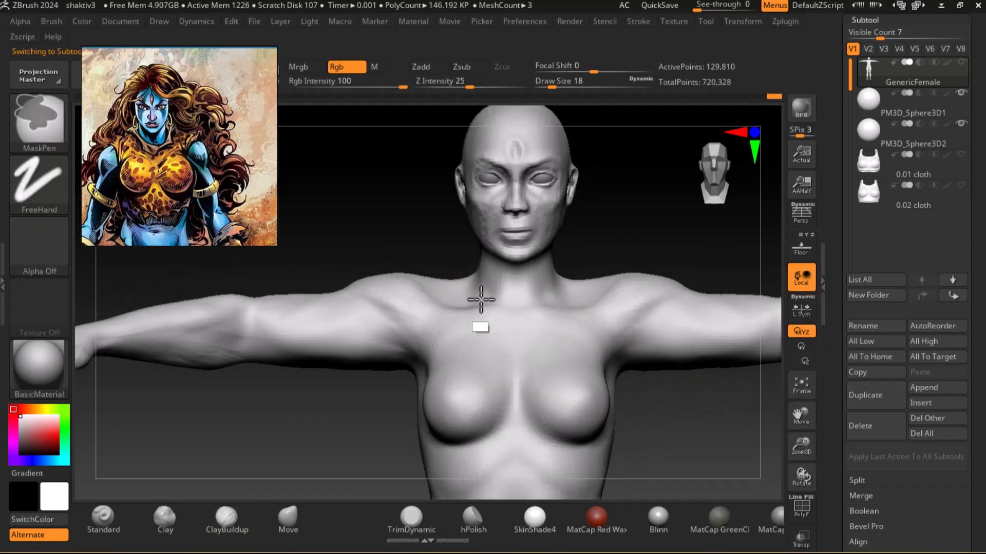
mouse_move(470, 293)
ctrl+mouse_down()
mouse_move(498, 346)
mouse_move(442, 303)
mouse_move(449, 286)
mouse_move(444, 349)
mouse_move(474, 380)
mouse_move(423, 387)
mouse_move(477, 411)
mouse_move(458, 412)
mouse_move(477, 446)
mouse_move(410, 451)
mouse_move(498, 403)
mouse_move(459, 421)
ctrl+mouse_up()
alt+drag(694, 441, 712, 321)
mouse_move(521, 318)
ctrl+mouse_down()
mouse_move(479, 328)
mouse_move(517, 334)
mouse_move(465, 341)
mouse_move(522, 341)
ctrl+mouse_up()
Step: Paint a jagged, torn hem along the lower edge of the masked crop top with MaskPen
key(b)
key(c)
key(b)
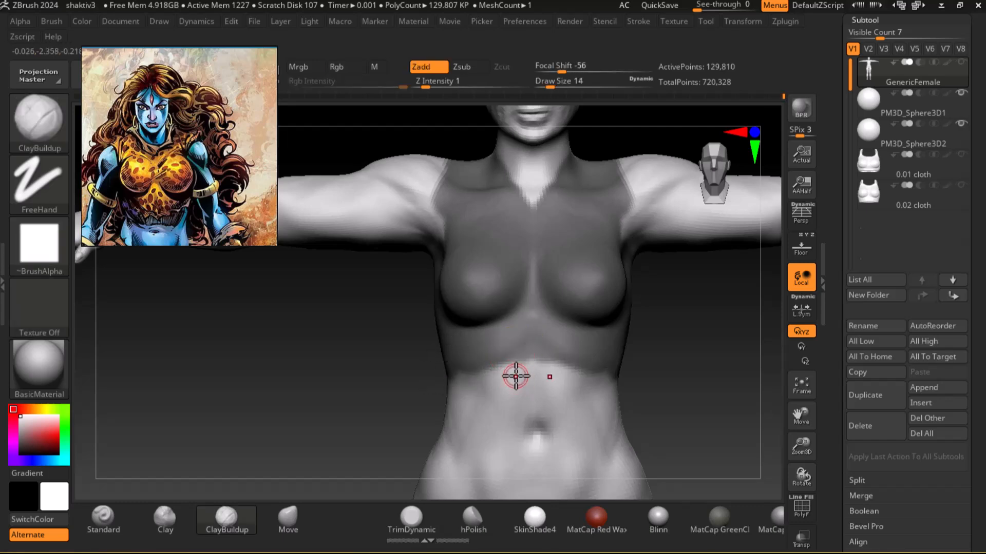
key(ctrl)
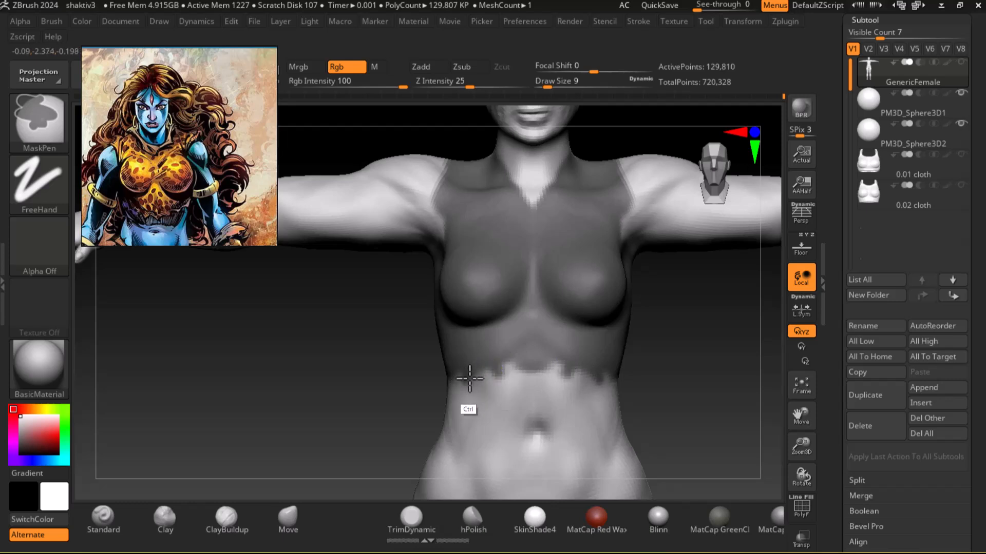
key(ctrl)
mouse_move(664, 378)
mouse_down()
mouse_move(614, 390)
mouse_move(696, 396)
mouse_up()
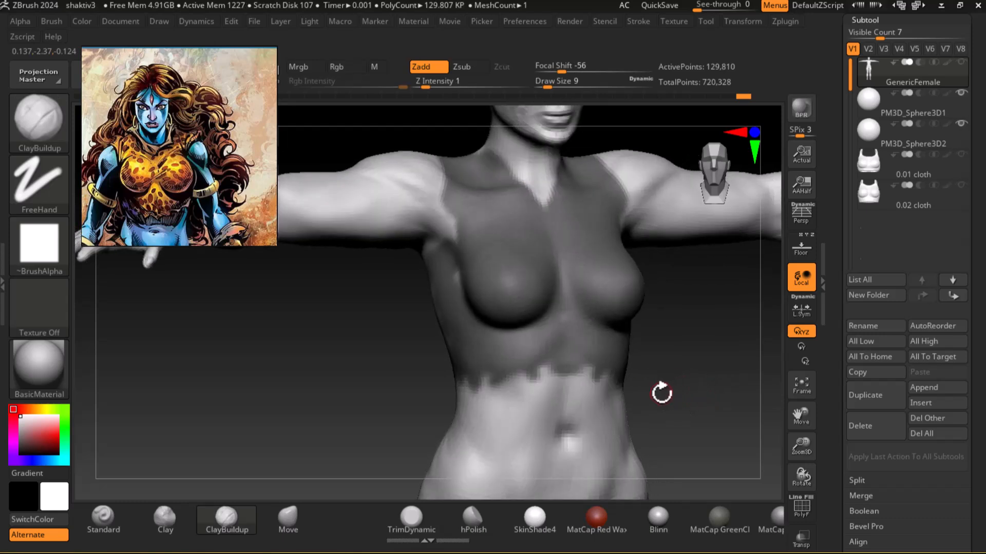
key(ctrl)
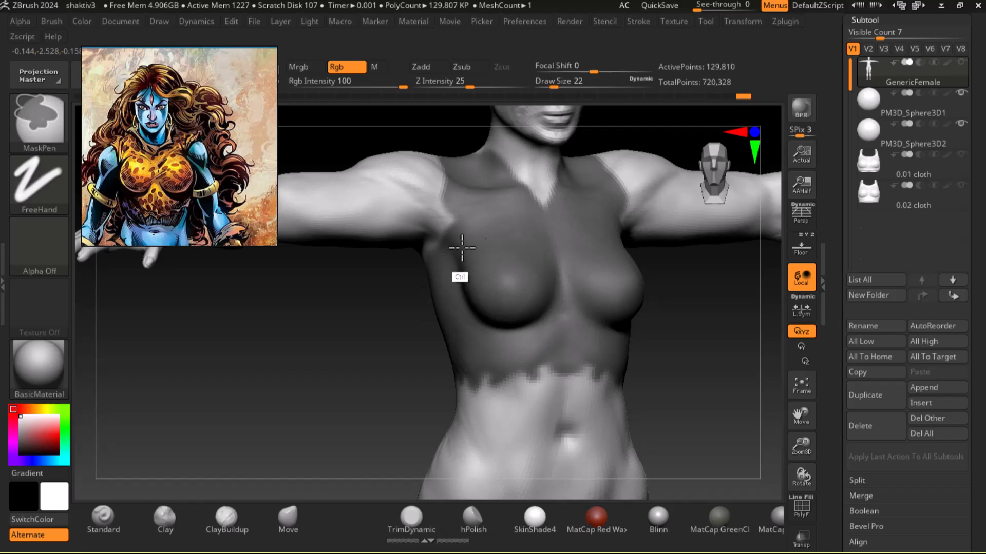
Step: Touch up the masked top's edge around the armholes and clear the mask from the body
mouse_move(660, 326)
mouse_down()
mouse_move(733, 352)
mouse_move(669, 363)
mouse_up()
key(ctrl)
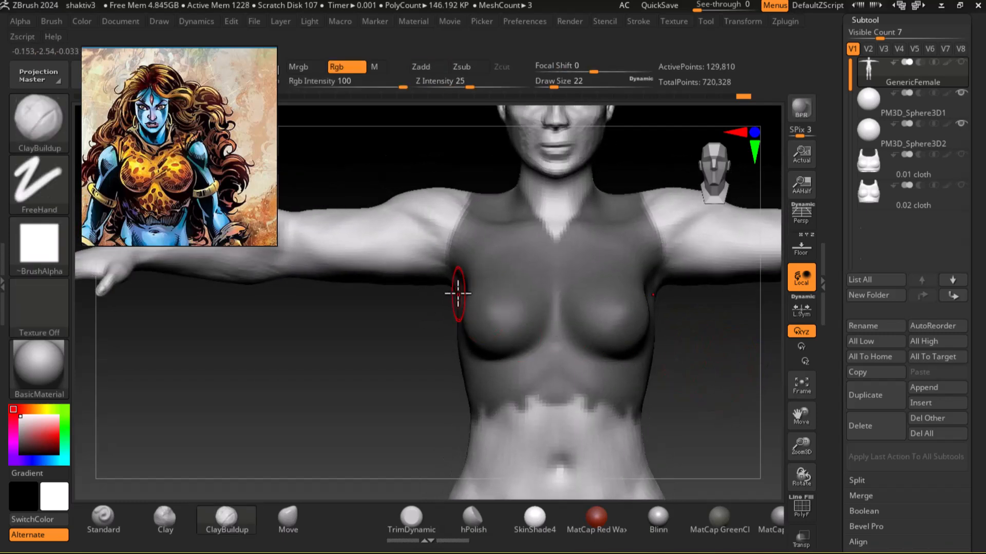
key(alt)
ctrl+alt+drag(440, 228, 452, 231)
mouse_move(405, 351)
alt+mouse_down()
mouse_move(388, 412)
mouse_move(528, 440)
mouse_move(337, 451)
mouse_move(281, 416)
alt+mouse_up()
key(ctrl)
mouse_move(623, 460)
mouse_down()
mouse_move(661, 457)
mouse_move(644, 439)
mouse_move(590, 433)
mouse_move(621, 405)
mouse_up()
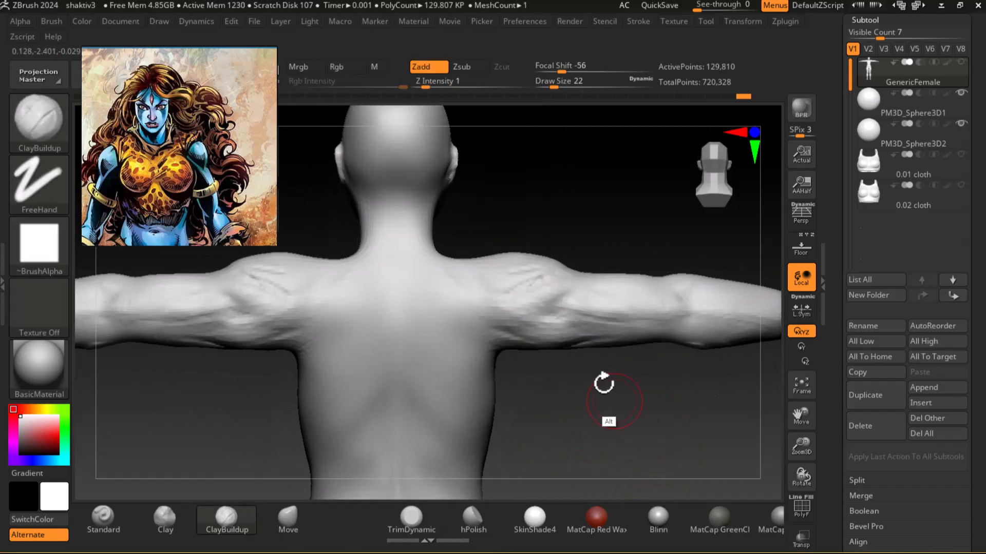
Step: Reshape the trapezius slope beside the neck with the Move brush and smooth the muscles on the back of the shoulders
click(290, 520)
key(bracketright)
key(bracketright)
drag(347, 267, 344, 252)
drag(497, 208, 565, 202)
key(shift)
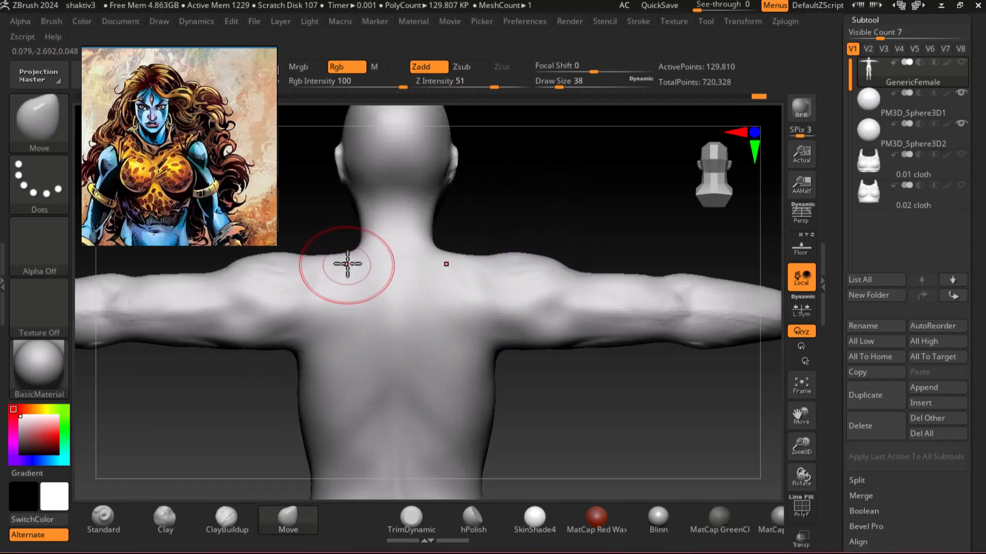
Step: Shorten the reference image window and hide it to uncover the transform controls
mouse_move(662, 408)
mouse_down()
mouse_move(576, 407)
mouse_move(614, 412)
mouse_move(548, 387)
mouse_move(665, 393)
mouse_move(655, 392)
mouse_up()
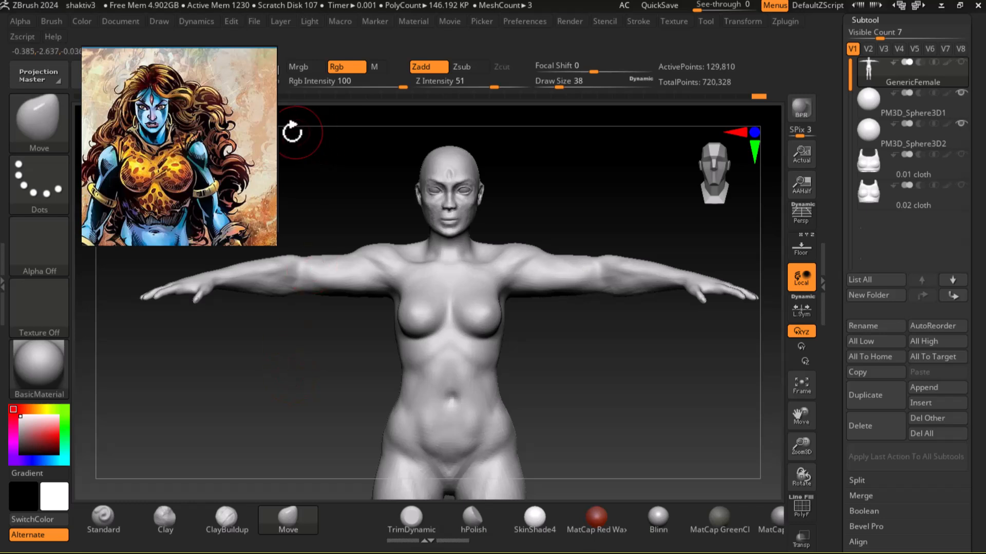
drag(269, 242, 244, 204)
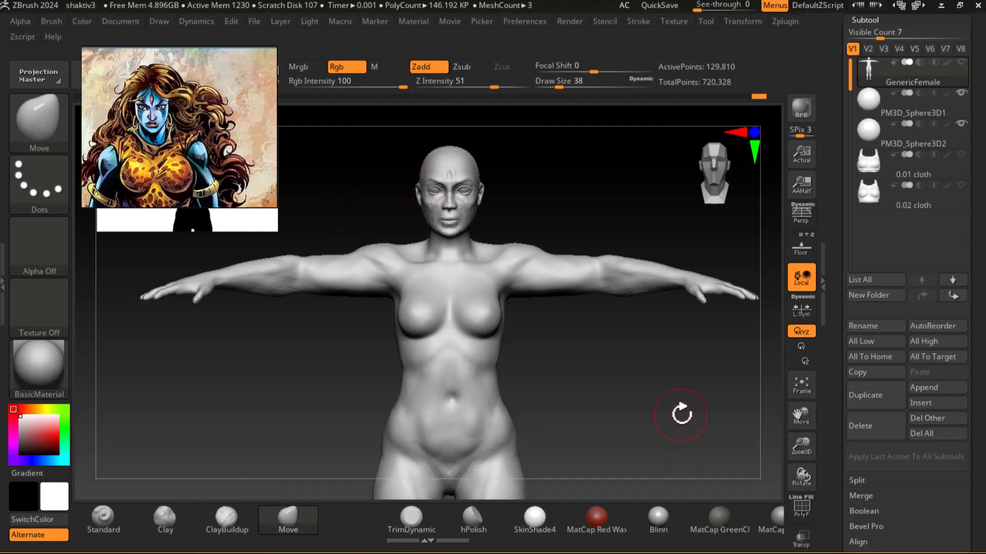
ctrl+right_drag(605, 363, 628, 390)
drag(627, 391, 269, 454)
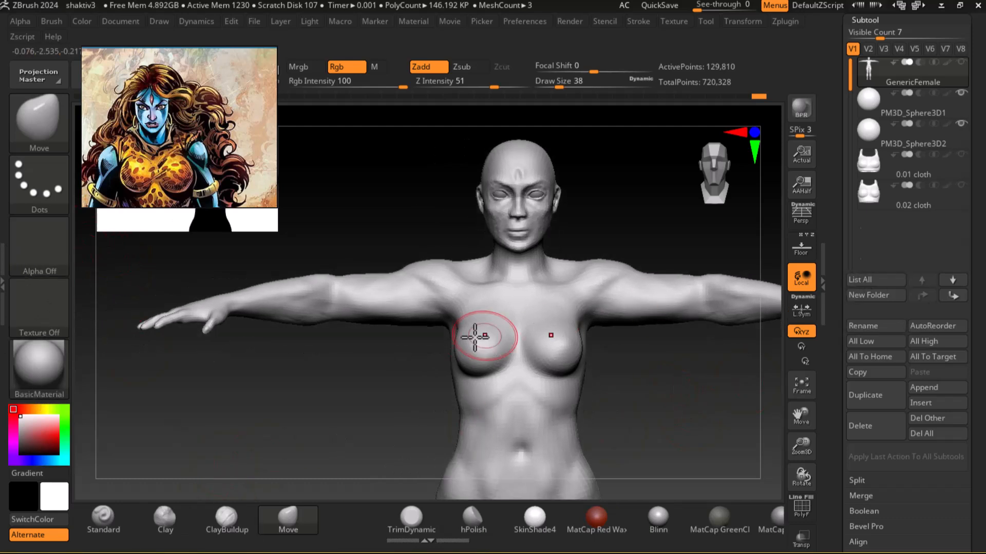
key(ctrl)
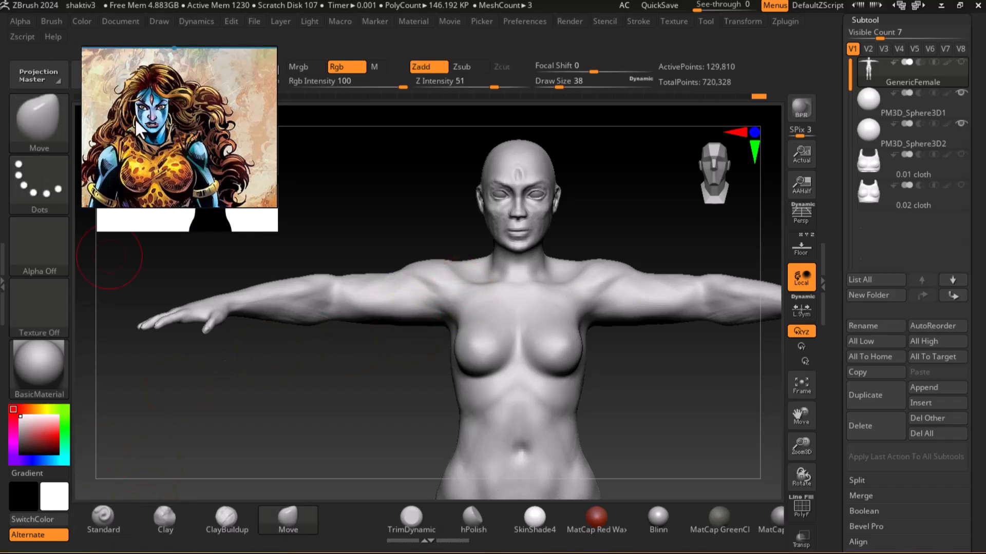
mouse_move(193, 53)
click(231, 57)
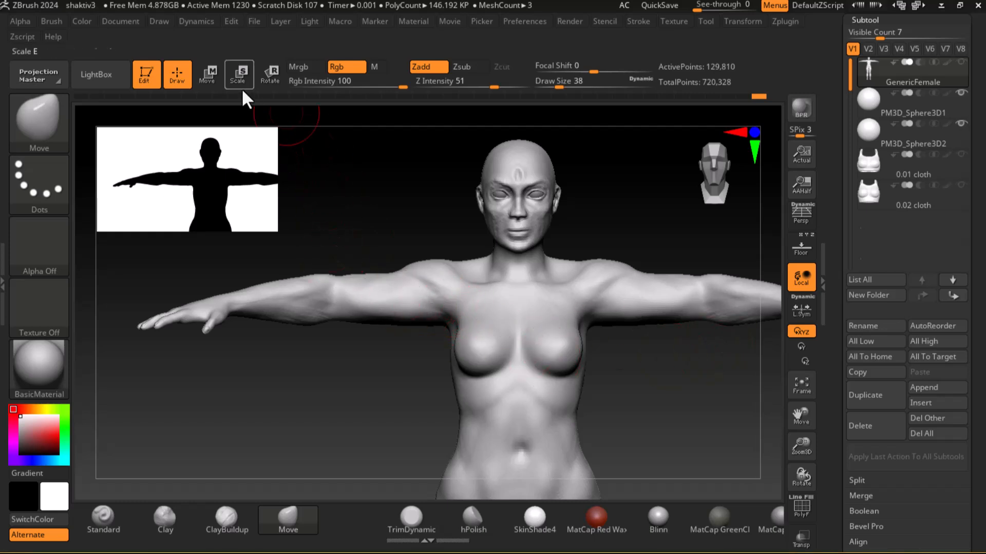
Step: Try to isolate the arms with a Transpose topology mask at the elbow and shoulder, and clear that mask
click(208, 75)
click(325, 304)
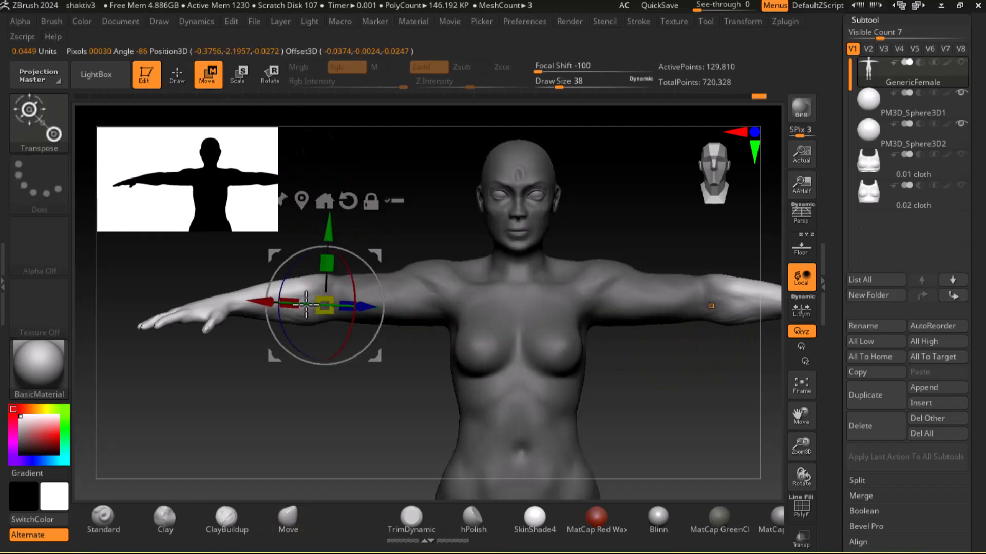
click(451, 300)
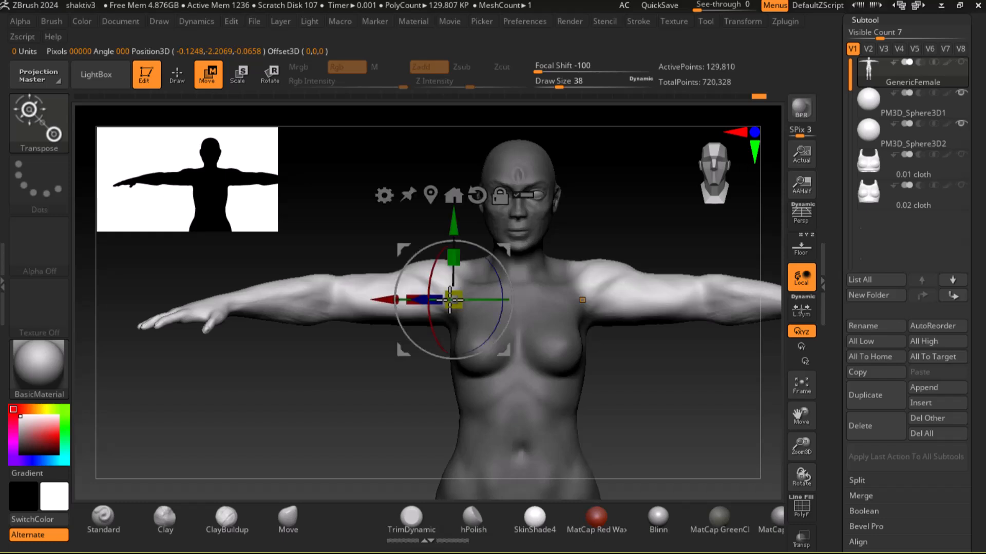
drag(450, 299, 435, 302)
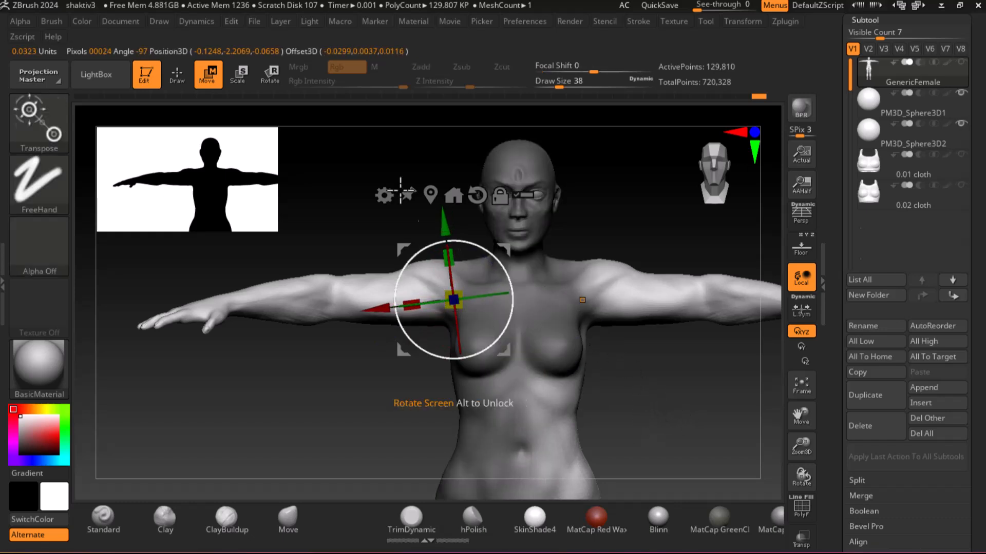
key(q)
key(ctrl)
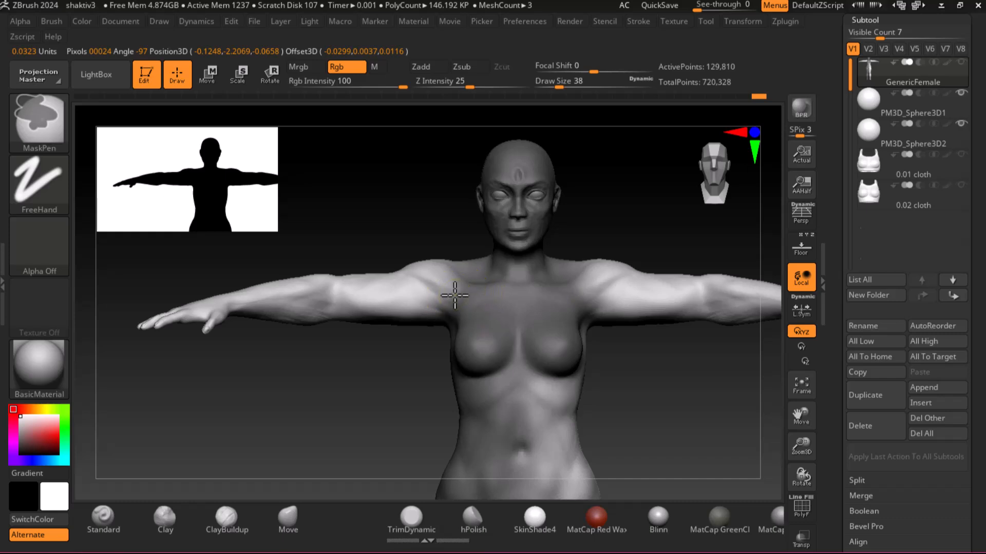
ctrl+drag(353, 418, 327, 412)
Step: Mask the head, torso and legs from the shoulder joint with the Transpose topology mask and check it from front and back
key(w)
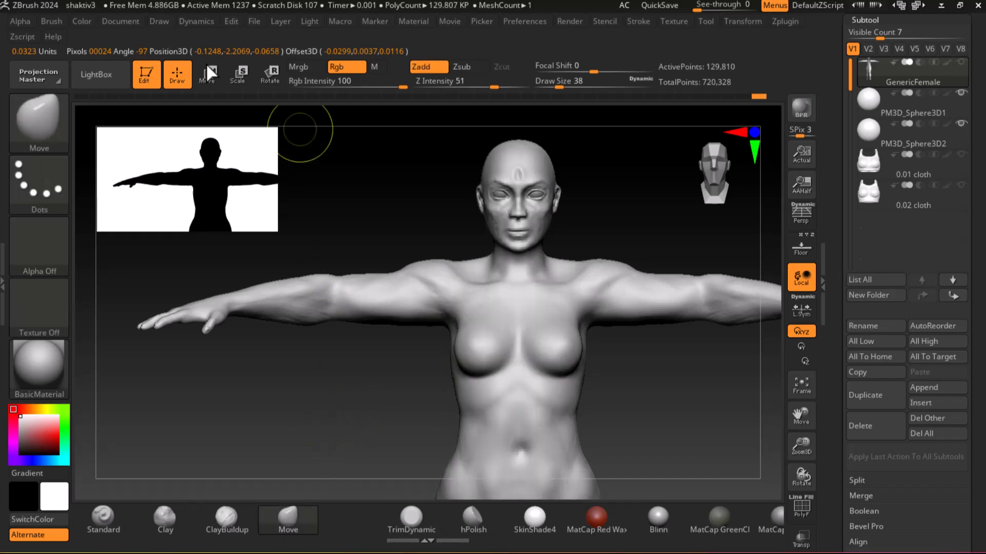
ctrl+drag(596, 297, 603, 298)
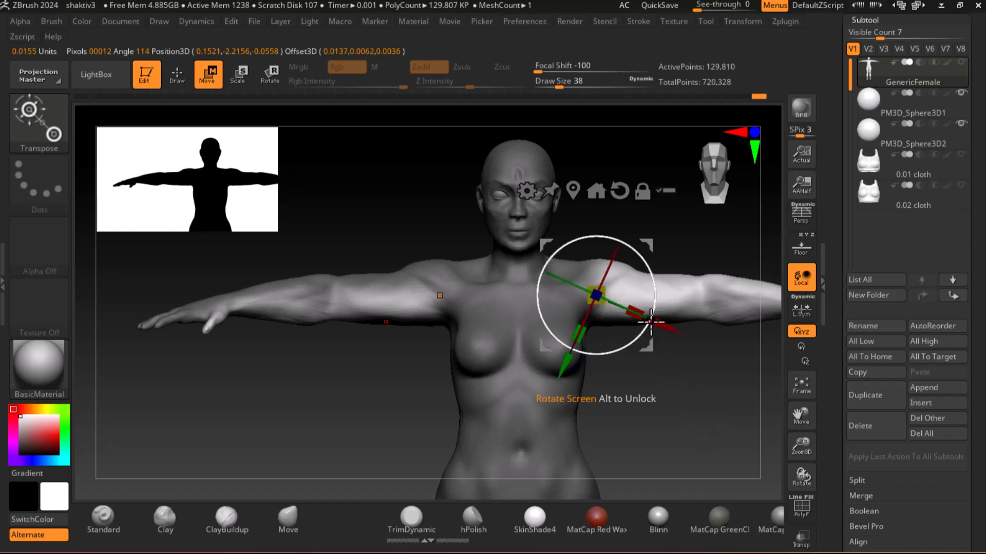
alt+drag(335, 411, 283, 248)
alt+drag(584, 392, 574, 321)
alt+drag(636, 290, 743, 385)
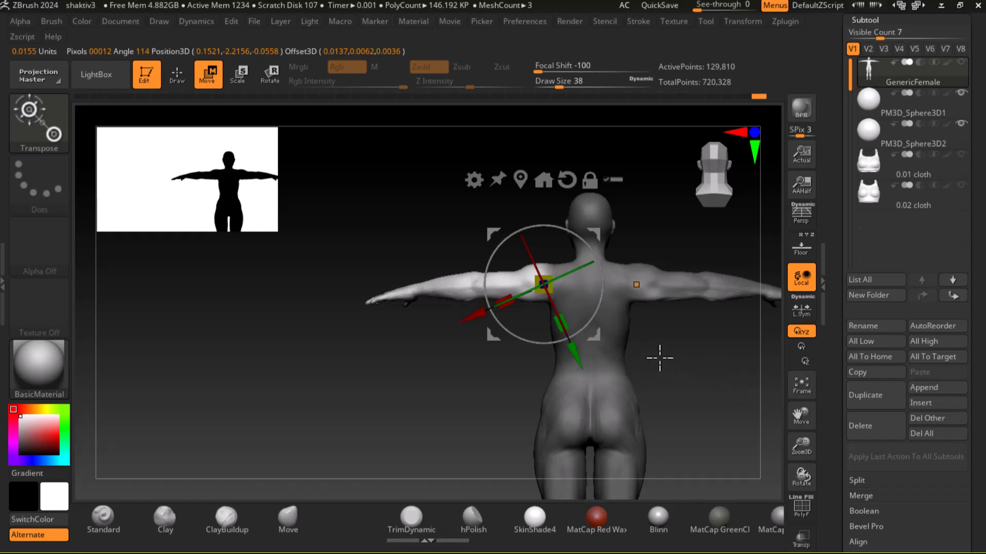
click(188, 77)
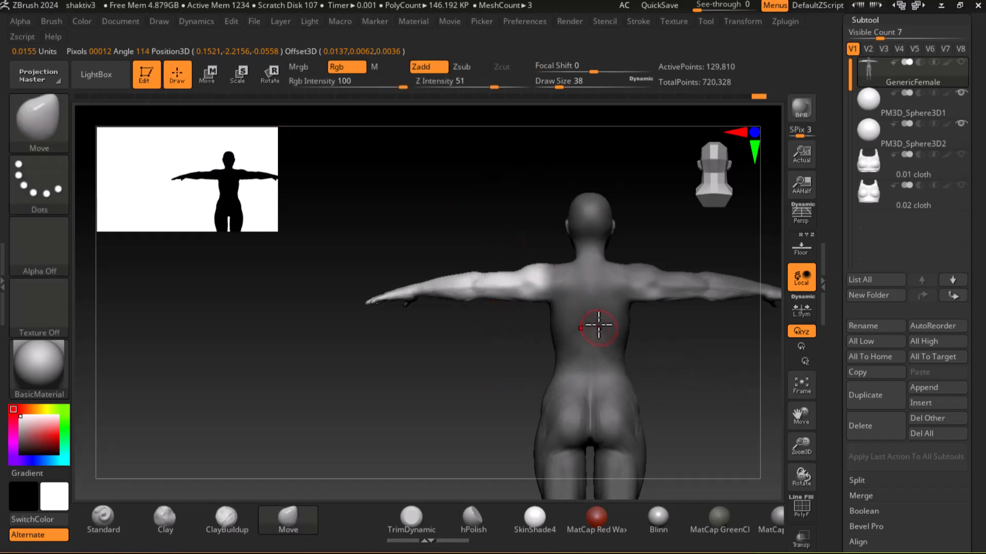
click(207, 74)
mouse_move(400, 448)
mouse_down()
mouse_move(612, 462)
mouse_move(710, 436)
mouse_up()
mouse_move(599, 262)
mouse_down()
mouse_move(598, 271)
mouse_move(607, 265)
mouse_up()
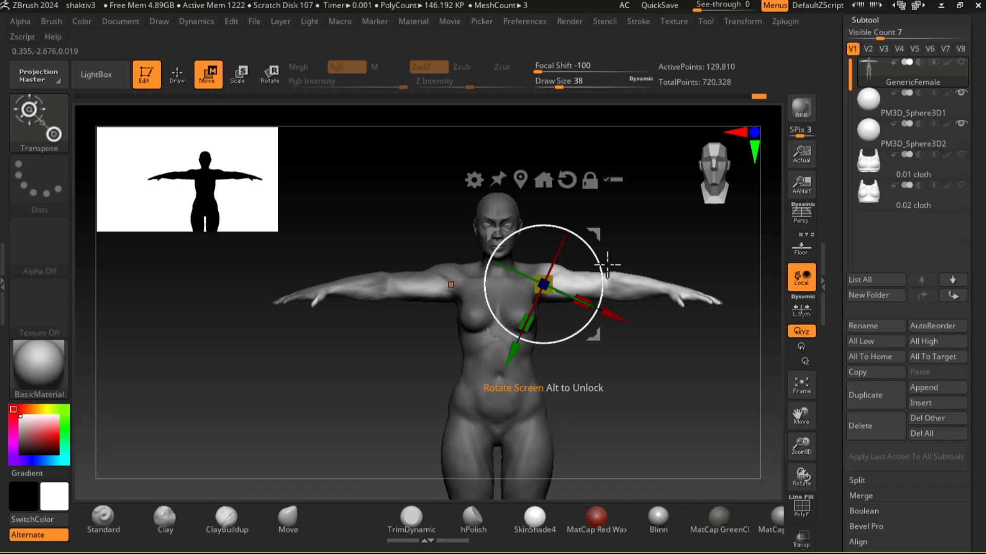
click(177, 75)
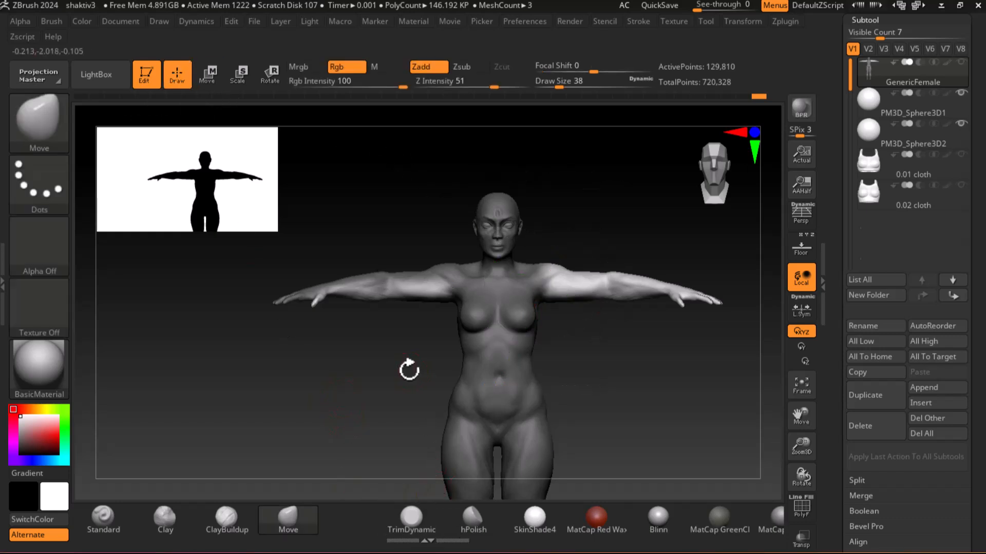
alt+drag(407, 369, 428, 455)
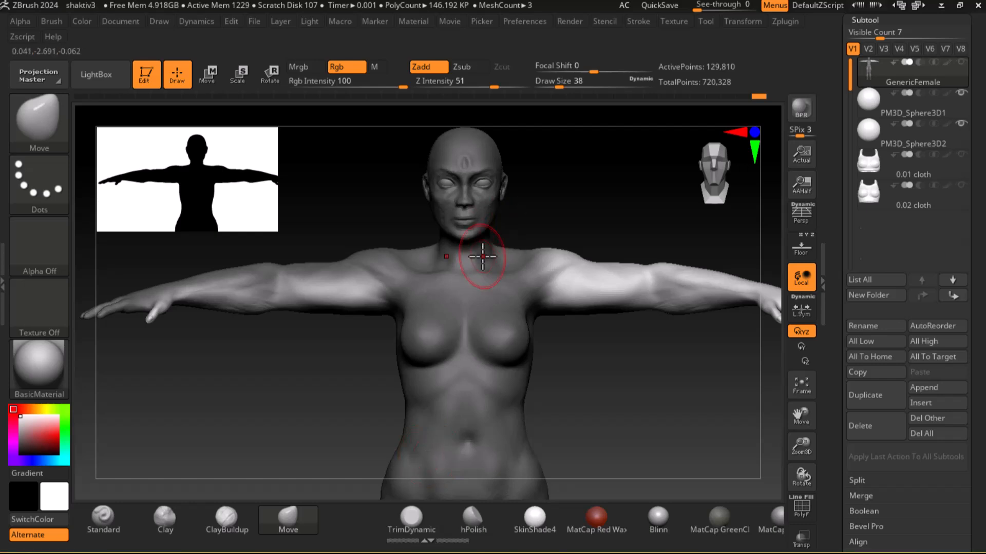
key(super)
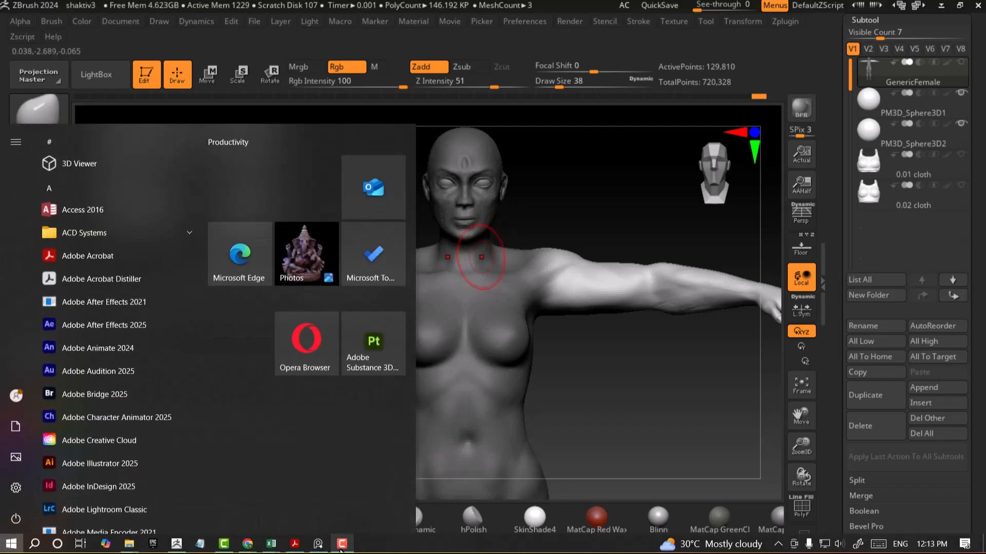
click(276, 30)
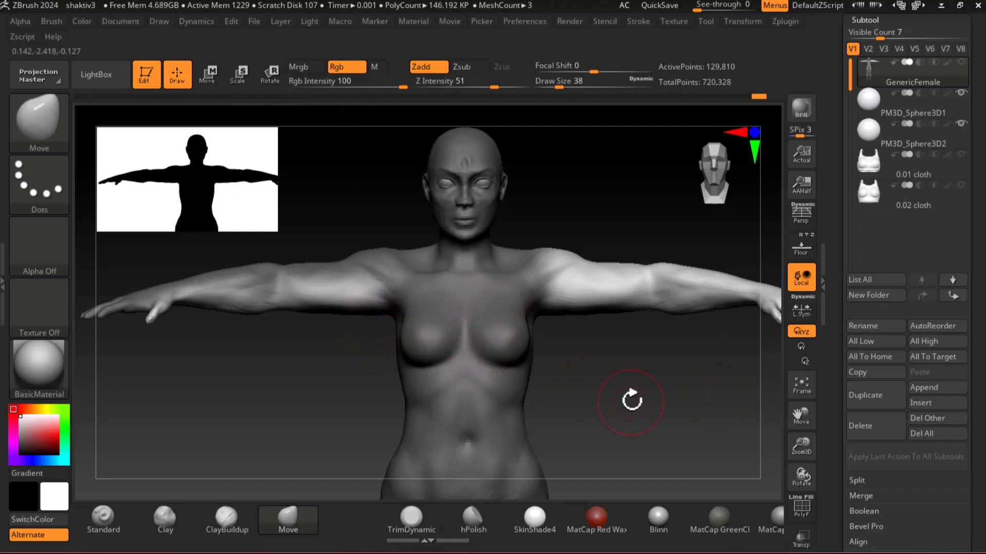
Step: Invert the mask, paint it fully over both arms to the fingertips, and invert it again to leave only the arms unmasked
ctrl+click(647, 403)
mouse_move(386, 284)
ctrl+mouse_down()
mouse_move(369, 275)
mouse_move(144, 292)
mouse_move(122, 331)
mouse_move(318, 304)
ctrl+mouse_up()
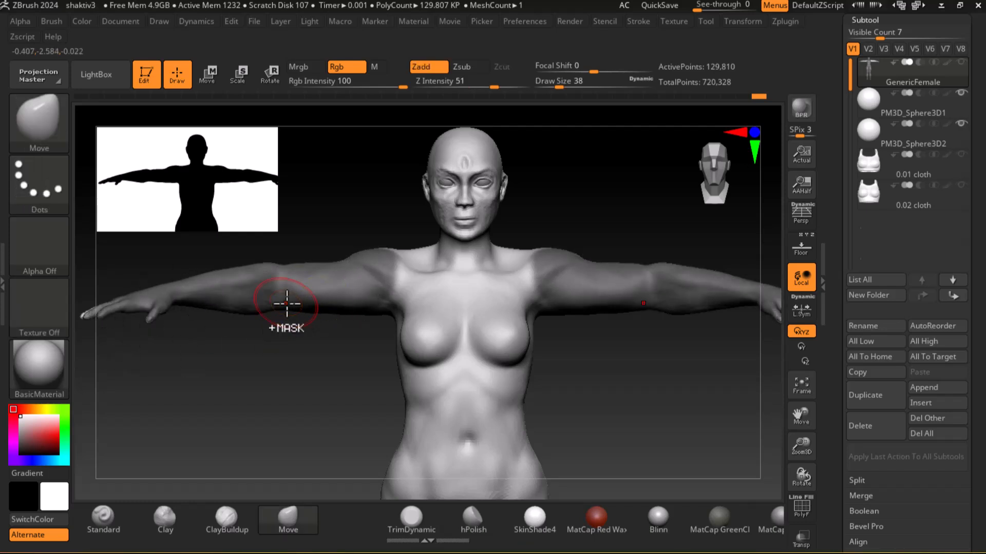
alt+drag(257, 395, 337, 359)
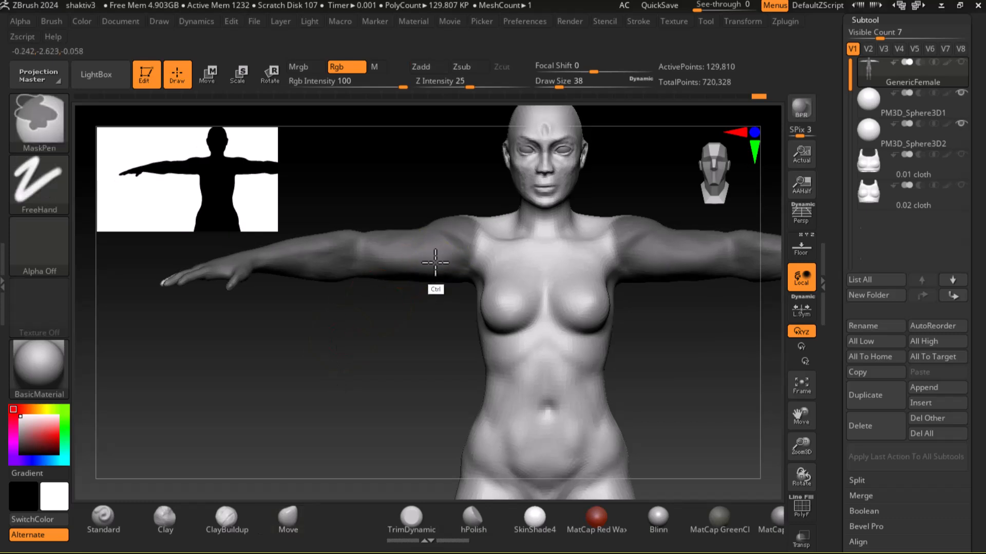
ctrl+drag(440, 262, 438, 253)
mouse_move(154, 291)
mouse_down()
mouse_move(352, 363)
mouse_move(604, 233)
mouse_move(451, 246)
mouse_move(424, 233)
mouse_move(462, 257)
mouse_move(681, 270)
mouse_up()
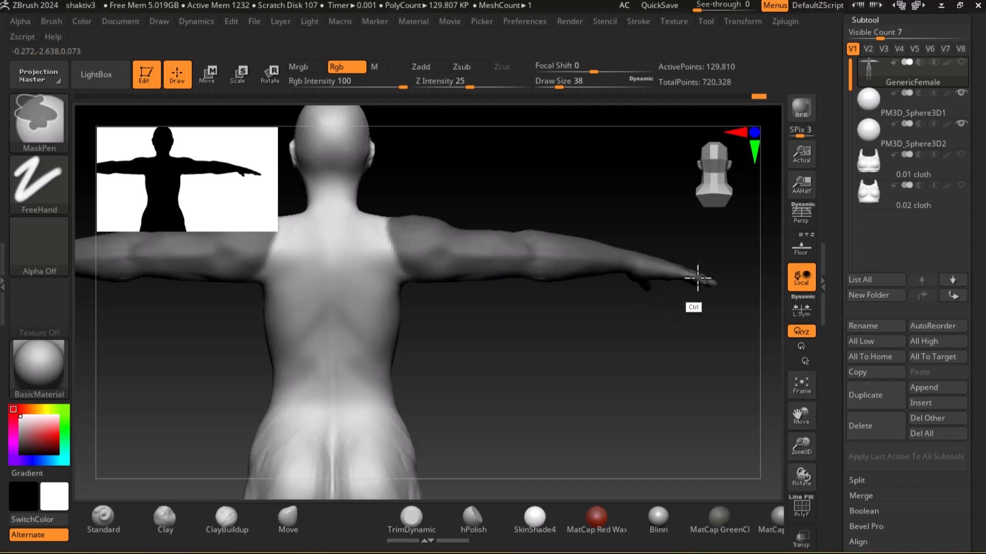
mouse_move(452, 334)
mouse_down()
mouse_move(532, 341)
mouse_move(380, 325)
mouse_move(404, 282)
mouse_move(460, 249)
mouse_up()
key(ctrl)
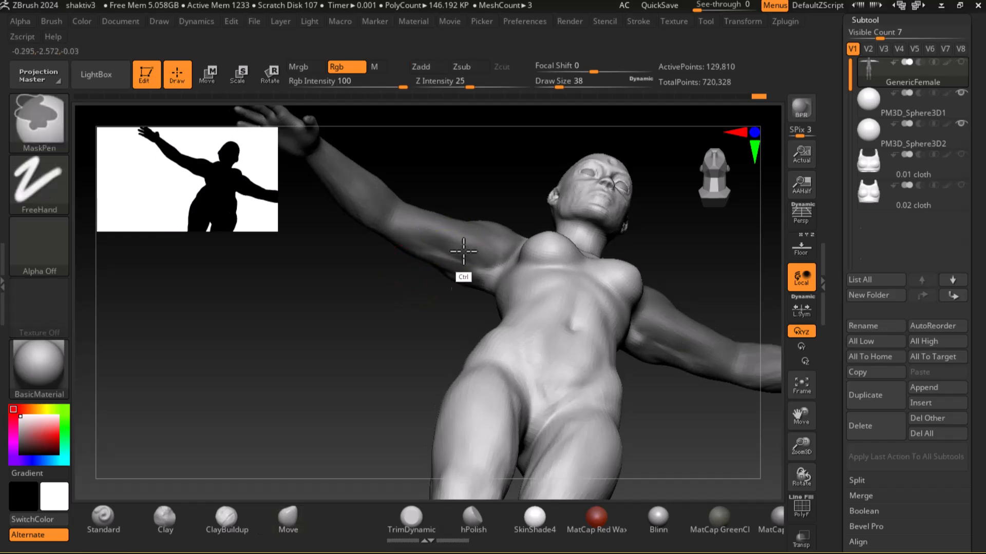
mouse_move(392, 281)
mouse_down()
mouse_move(364, 363)
mouse_move(378, 368)
mouse_up()
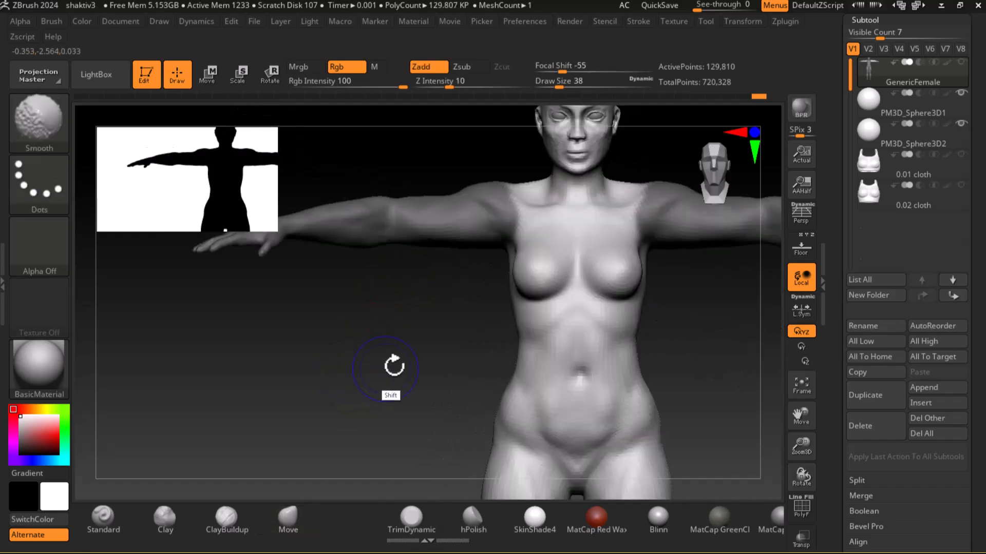
alt+drag(730, 367, 628, 389)
ctrl+click(667, 354)
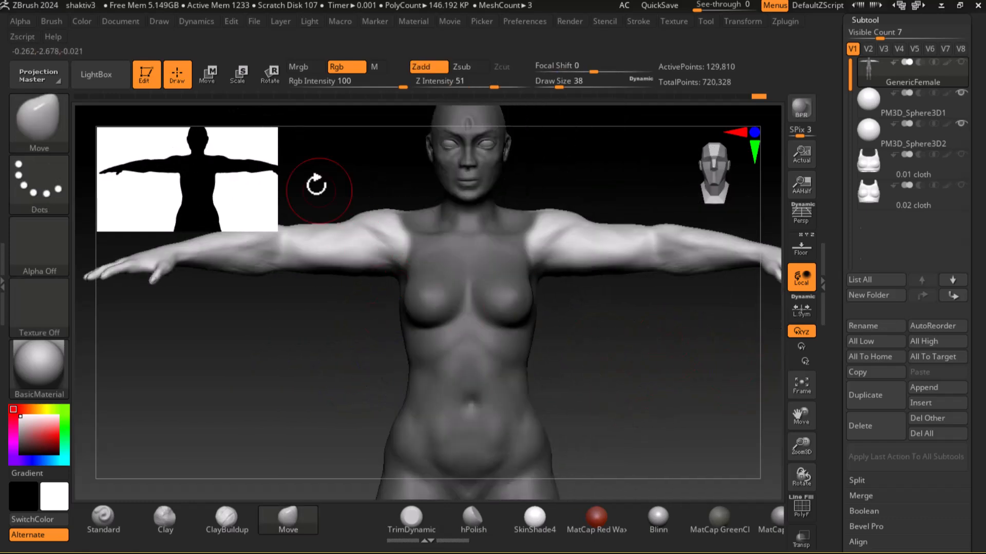
Step: Try rotating both unmasked arms down from the shoulders with the Transpose gizmo, and undo the rotation
click(209, 77)
drag(604, 238, 586, 283)
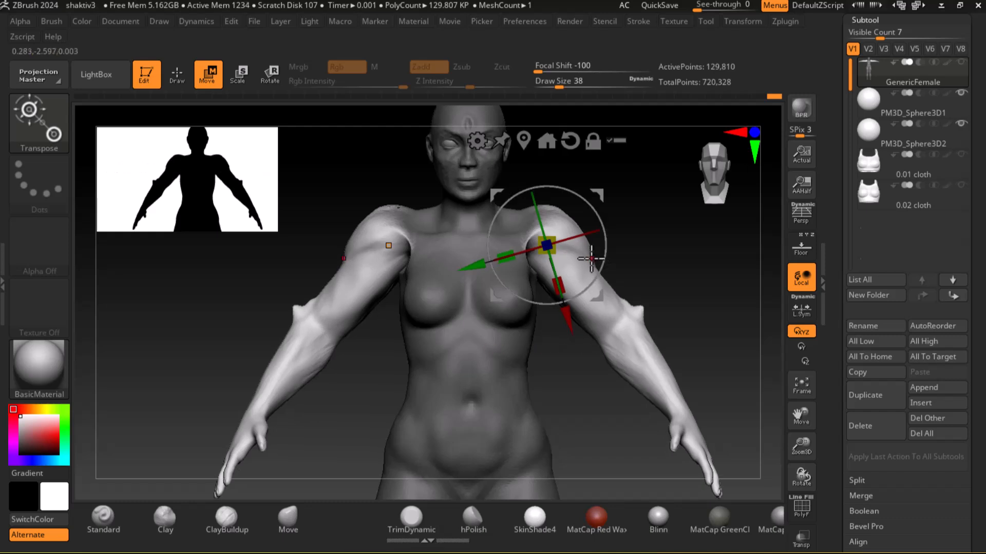
key(ctrl+z)
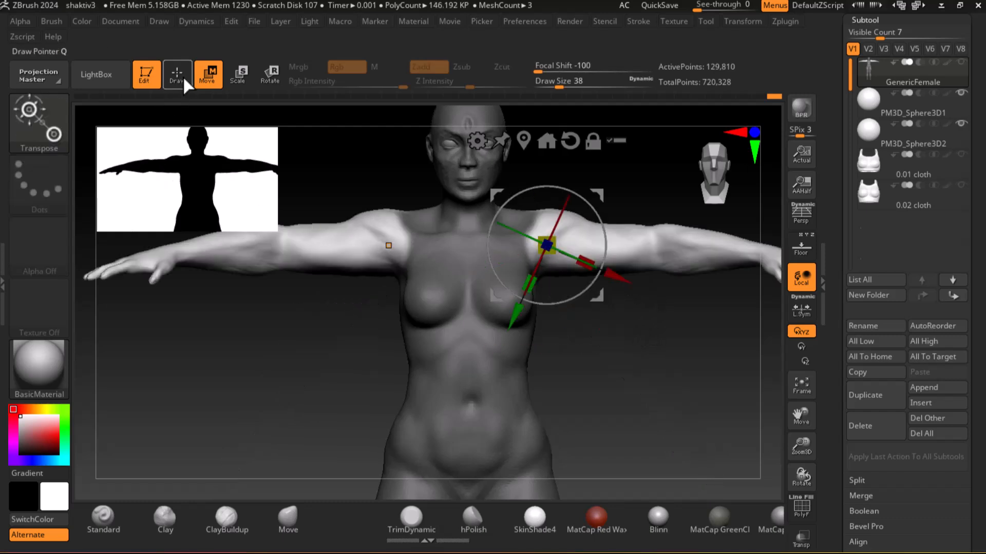
Step: Try painting a mask over both elbows with MaskPen, and undo it
click(184, 81)
drag(664, 296, 671, 323)
key(ctrl)
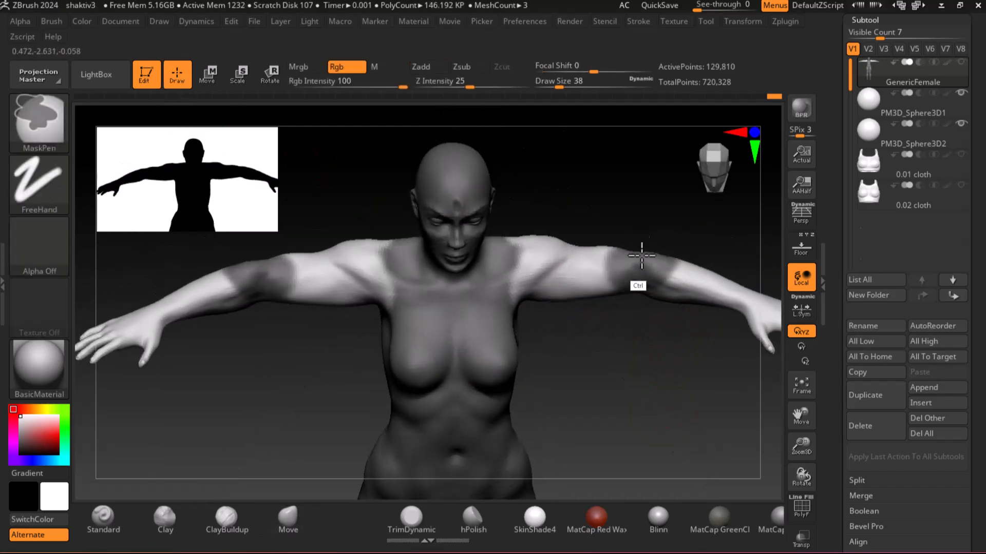
key(ctrl+z)
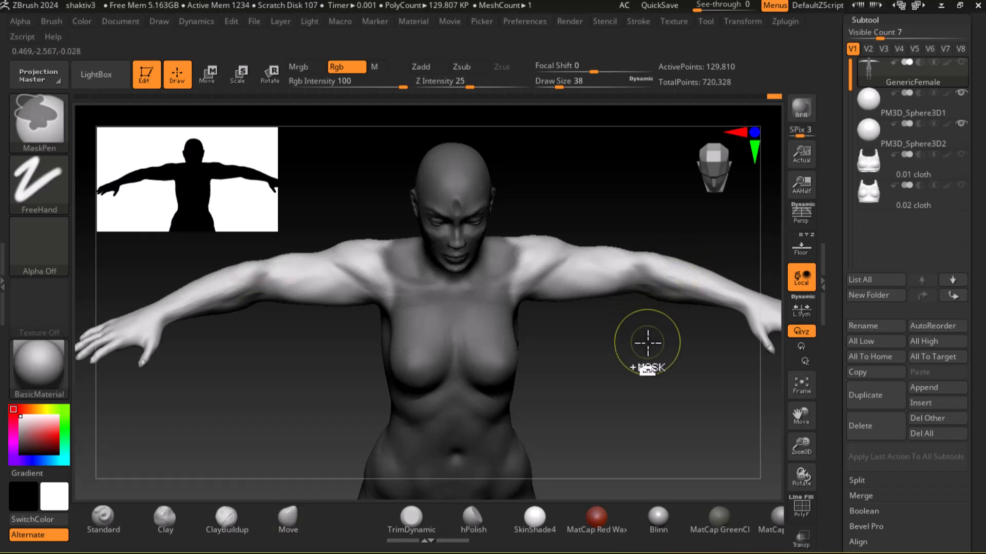
Step: Rotate both unmasked arms down at the shoulders with the Transpose gizmo and nudge the shoulder joints into place
mouse_move(673, 332)
mouse_down()
mouse_move(676, 422)
mouse_move(662, 442)
mouse_up()
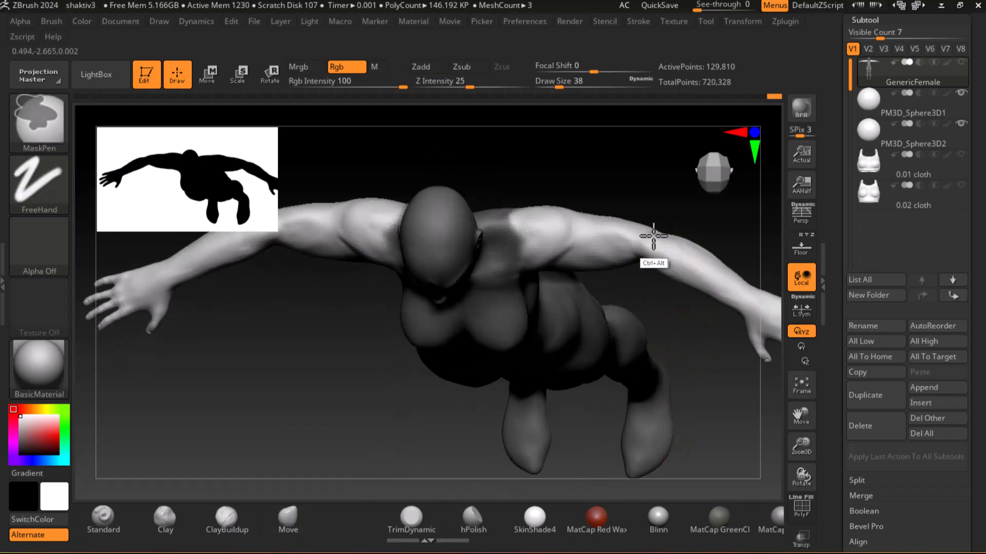
drag(681, 198, 677, 268)
key(shift)
mouse_move(696, 358)
mouse_down()
mouse_move(689, 332)
mouse_move(649, 378)
mouse_move(693, 411)
mouse_move(280, 109)
mouse_up()
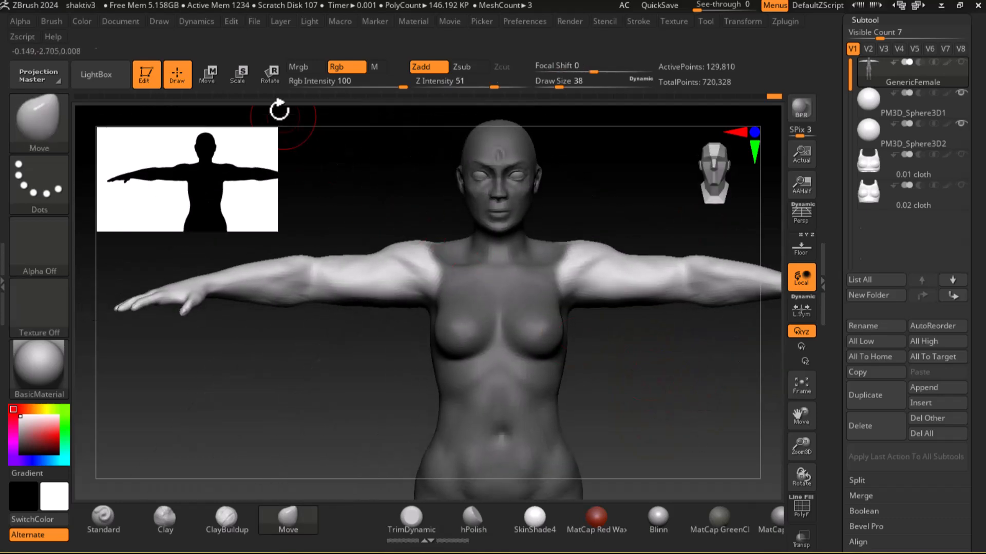
click(221, 75)
click(270, 77)
drag(632, 255, 628, 309)
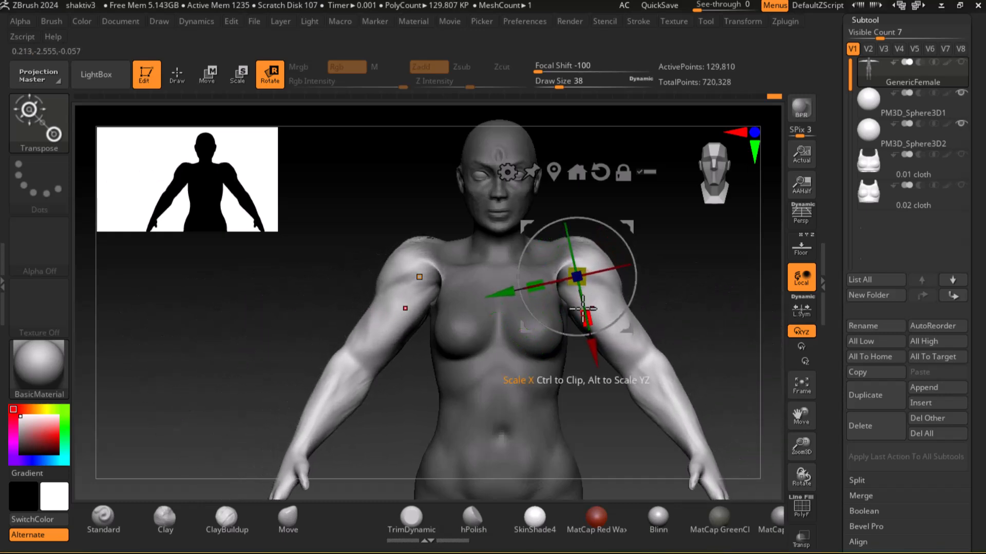
drag(508, 294, 514, 293)
drag(597, 345, 599, 352)
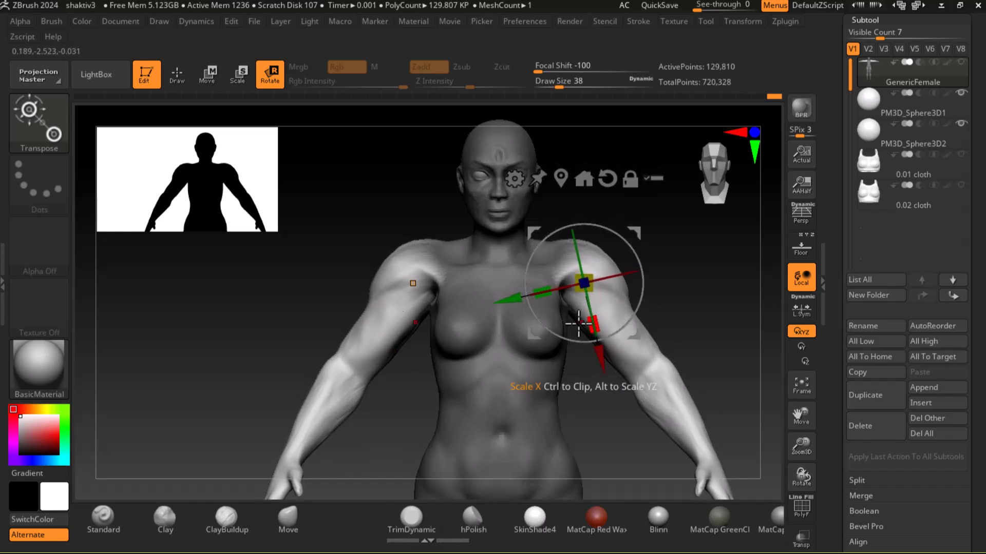
alt+drag(706, 317, 649, 258)
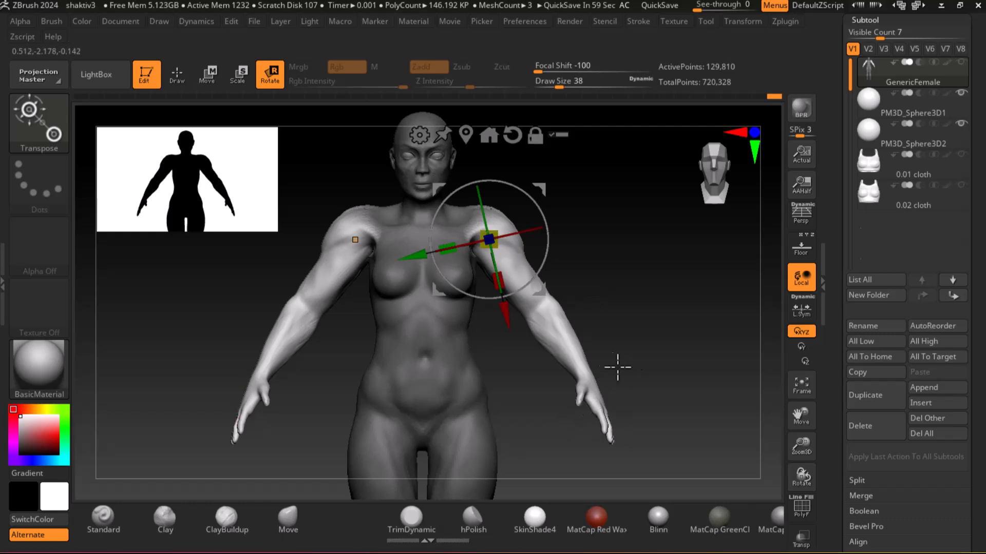
Step: Return to sculpting mode and clear the mask from the whole body
click(177, 75)
ctrl+right_drag(618, 315, 636, 313)
mouse_move(635, 312)
mouse_down()
mouse_move(664, 297)
mouse_move(636, 280)
mouse_move(628, 313)
mouse_move(638, 334)
mouse_move(655, 315)
mouse_move(744, 351)
mouse_up()
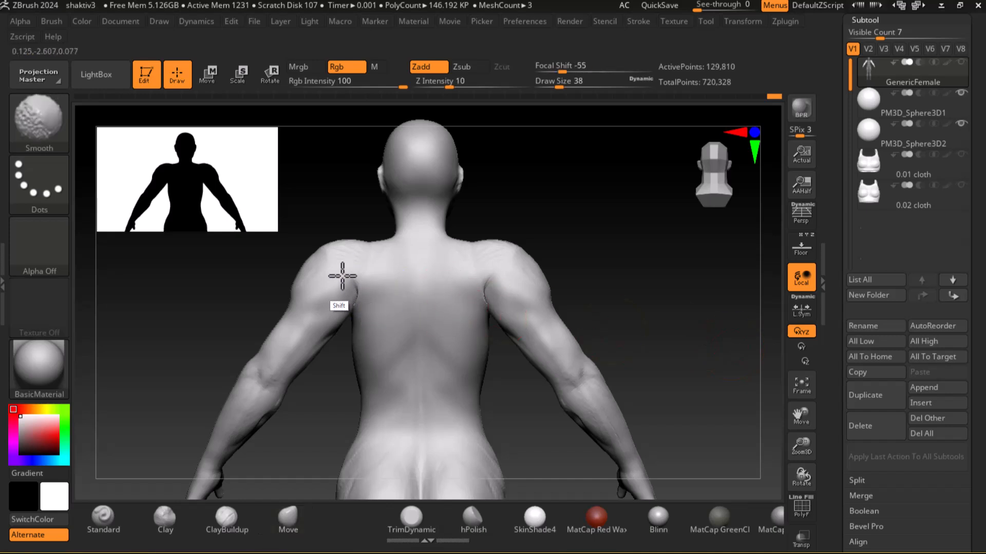
Step: Smooth the creases around the lowered shoulders and upper back, reducing the brush draw size to 22
drag(642, 308, 688, 336)
mouse_move(623, 287)
mouse_down()
mouse_move(662, 288)
mouse_move(663, 318)
mouse_up()
shift+drag(371, 300, 336, 329)
shift+drag(688, 308, 653, 303)
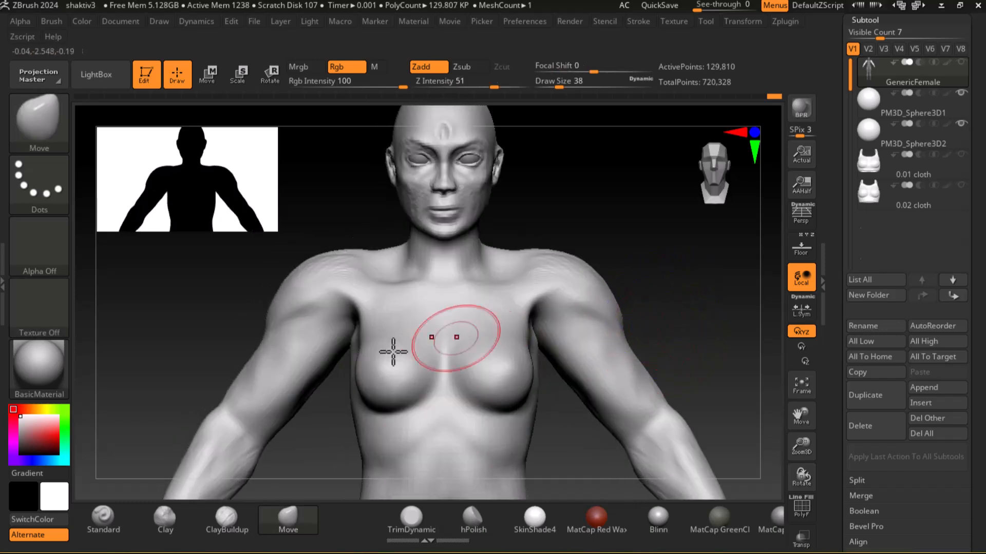
key(bracketleft)
key(bracketleft)
mouse_move(699, 302)
mouse_down()
mouse_move(607, 321)
mouse_move(695, 293)
mouse_move(688, 297)
mouse_up()
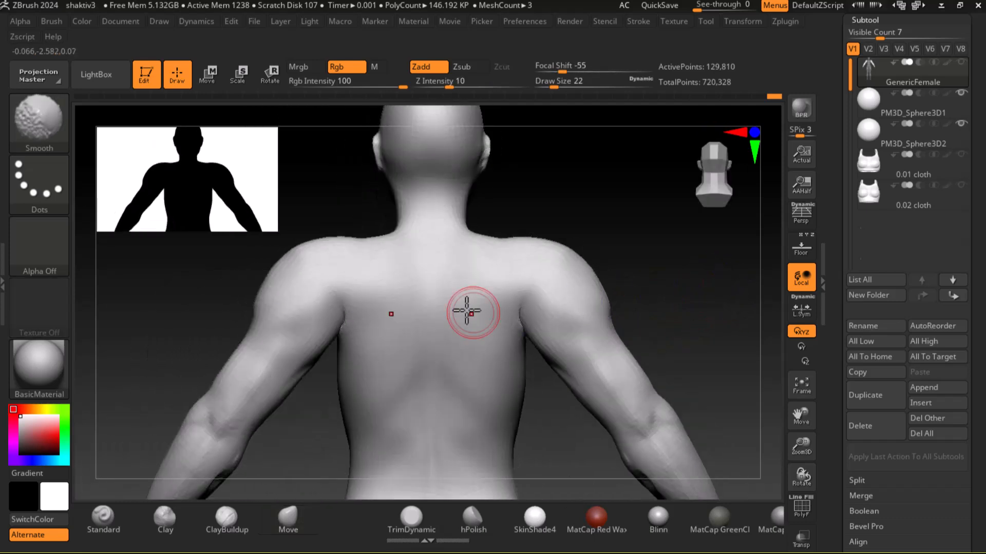
Step: Build up the trapezius muscles from the neck down the upper back with ClayBuildup at draw size 22
click(227, 517)
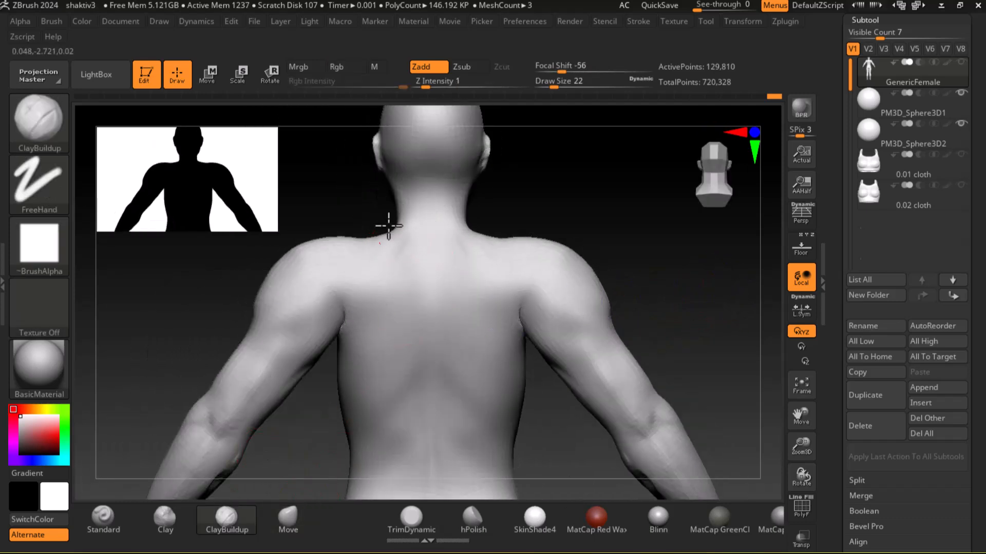
drag(371, 248, 382, 242)
mouse_move(544, 194)
mouse_down()
mouse_move(579, 245)
mouse_move(565, 239)
mouse_up()
mouse_move(396, 247)
mouse_down()
mouse_move(356, 242)
mouse_move(398, 275)
mouse_move(414, 272)
mouse_up()
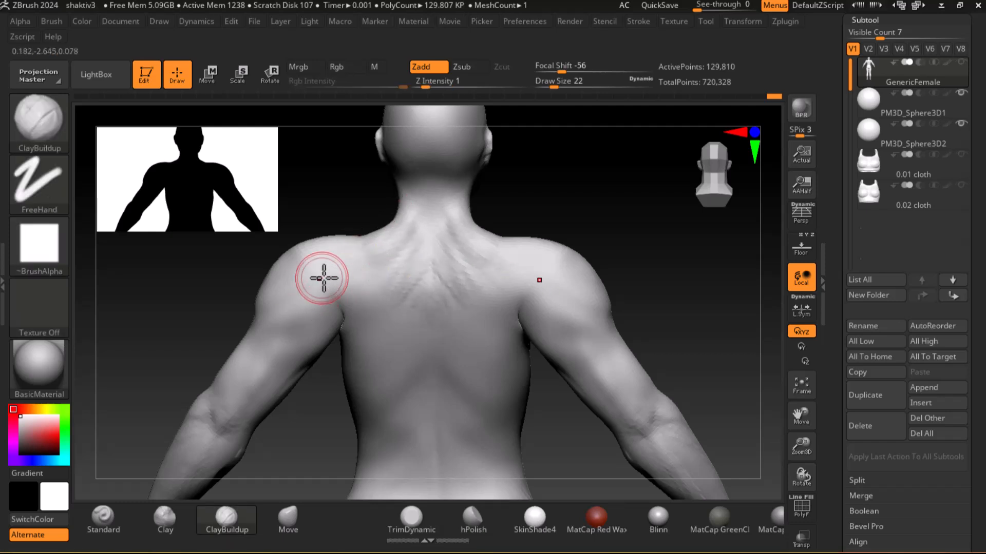
drag(234, 259, 669, 322)
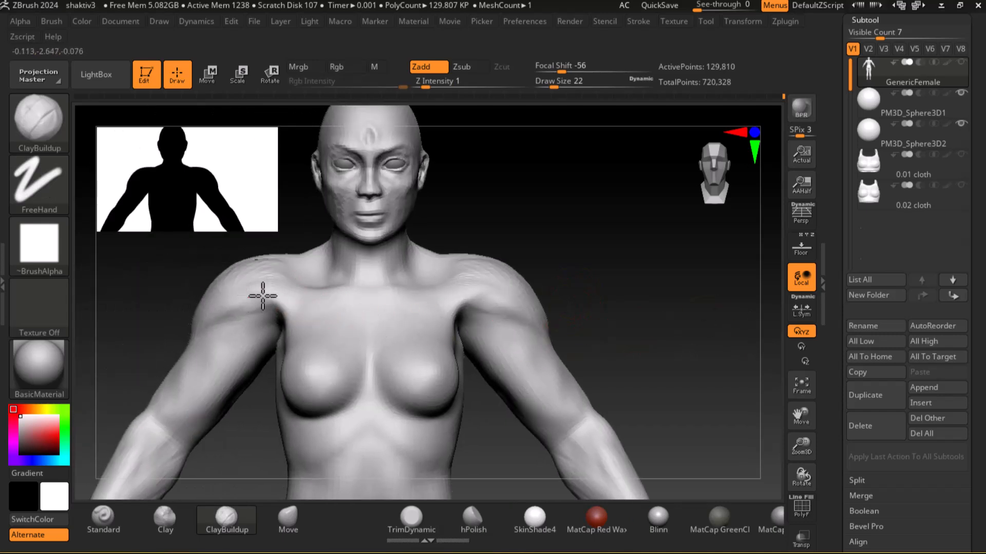
Step: Refine the front of the shoulders with ClayBuildup and smooth the surface around the shoulder joints
right_drag(331, 303, 533, 273)
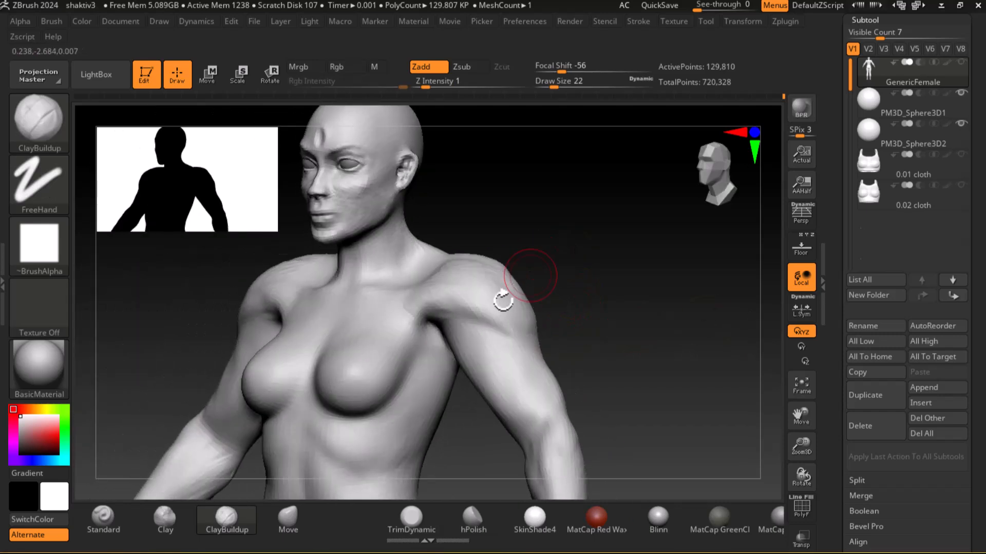
drag(489, 317, 478, 300)
shift+right_drag(478, 300, 594, 308)
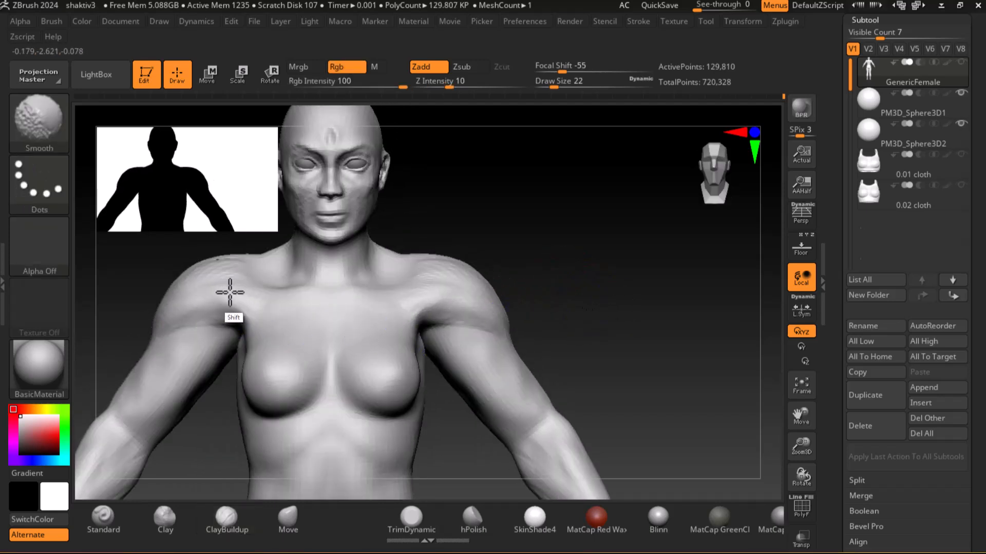
Step: Switch to the PureRef board and zoom in on the front-view muscle anatomy reference of the upper body
key(alt+Tab)
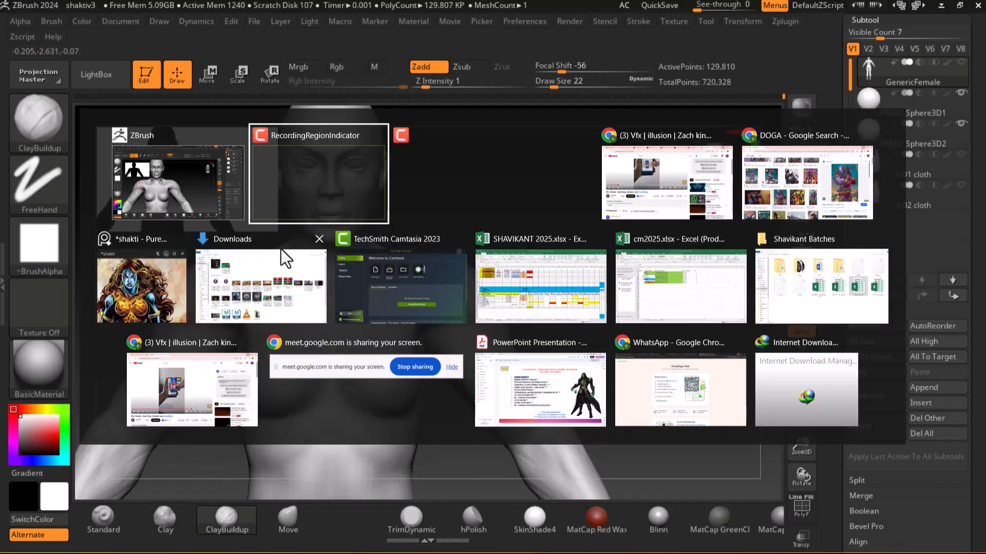
click(140, 295)
scroll(203, 141, down, 5)
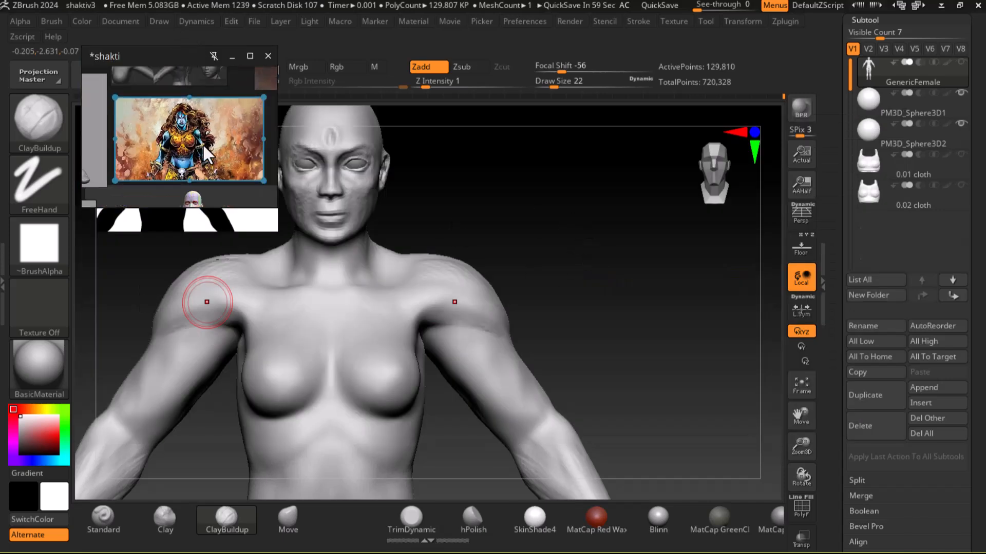
middle_drag(205, 197, 199, 167)
scroll(156, 171, up, 2)
scroll(201, 168, up, 5)
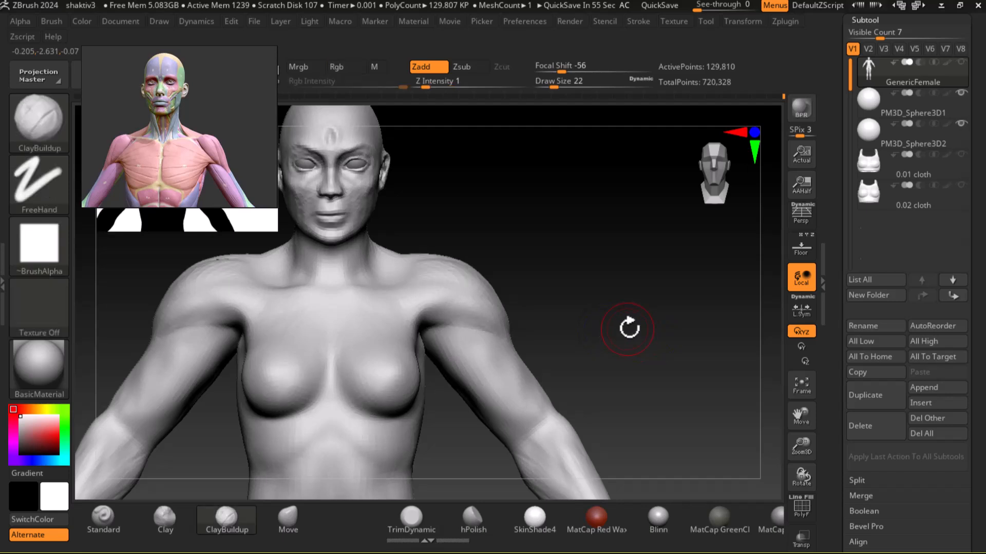
Step: Define the collarbones with ClayBuildup at draw size 10 and carve around them with the Standard brush in Zsub mode
drag(632, 330, 672, 341)
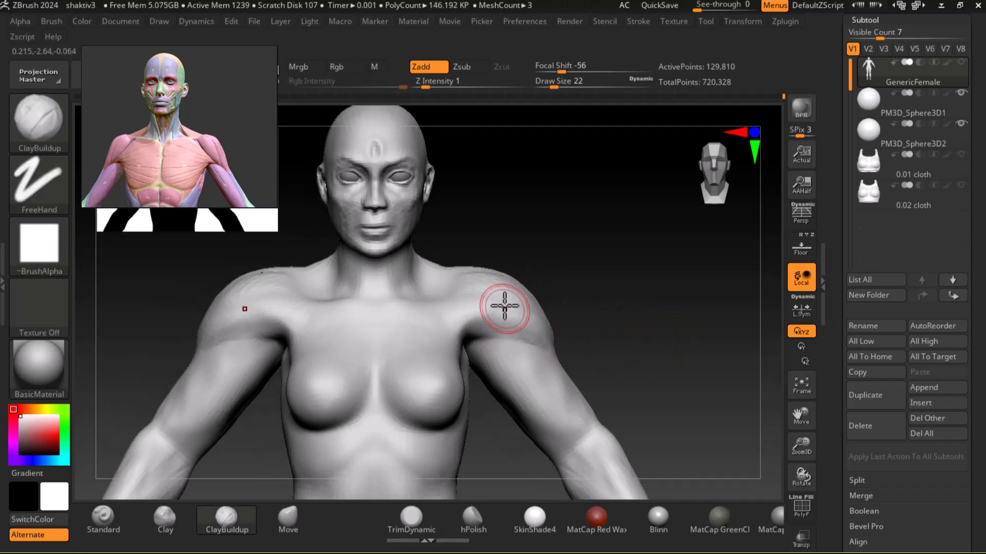
key([)
key([)
key([)
key([)
drag(552, 279, 562, 295)
click(103, 519)
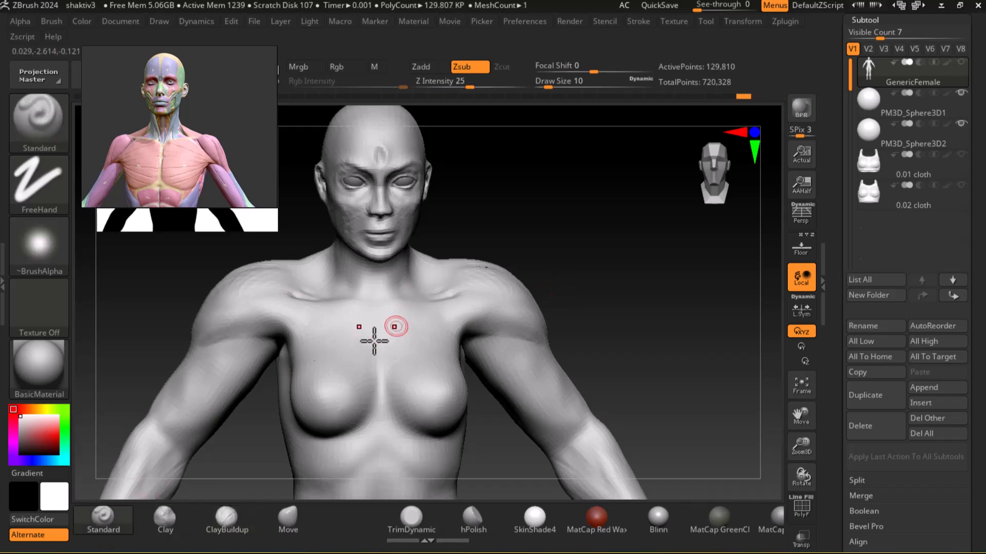
Step: Build up the deltoids and the chest muscle attachments near the armpits with ClayBuildup at draw size 30
click(251, 516)
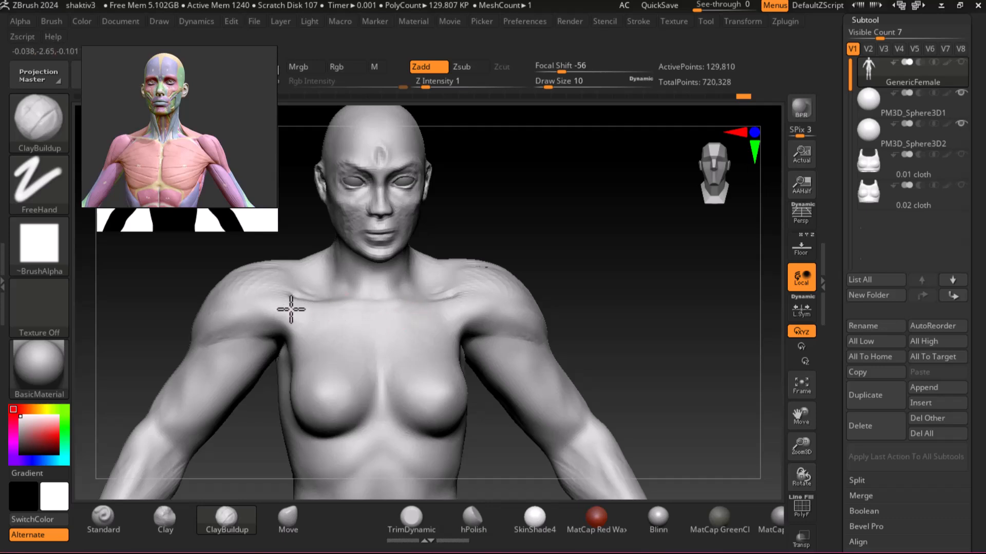
mouse_move(582, 300)
alt+mouse_down()
mouse_move(680, 251)
mouse_move(649, 275)
mouse_move(693, 284)
alt+mouse_up()
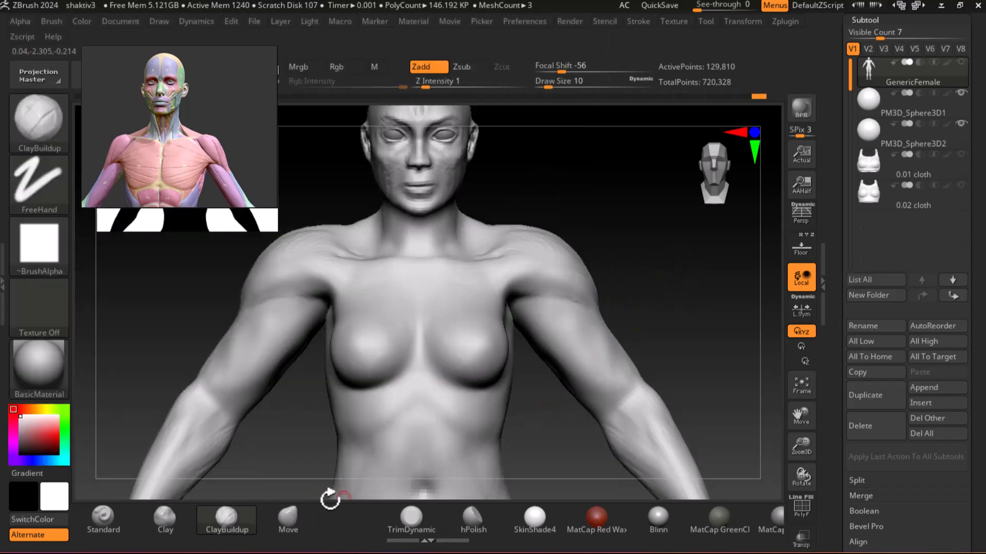
key(bracketright)
drag(635, 285, 572, 293)
key(bracketright)
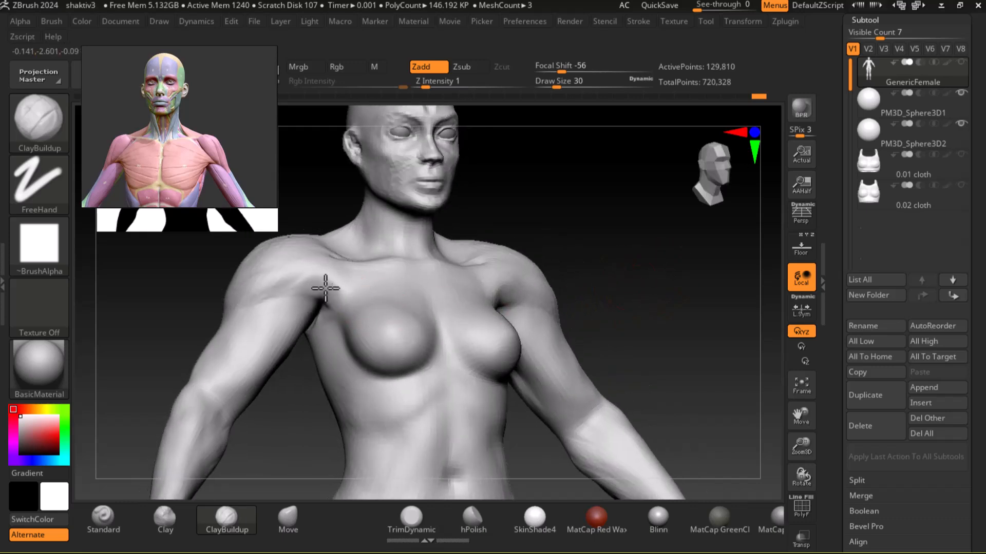
drag(595, 285, 648, 280)
mouse_move(343, 293)
mouse_down()
mouse_move(324, 285)
mouse_move(333, 290)
mouse_up()
mouse_move(595, 272)
shift+mouse_down()
mouse_move(579, 279)
mouse_move(561, 264)
mouse_move(582, 272)
shift+mouse_up()
mouse_move(264, 264)
alt+mouse_down()
mouse_move(293, 244)
mouse_move(330, 283)
alt+mouse_up()
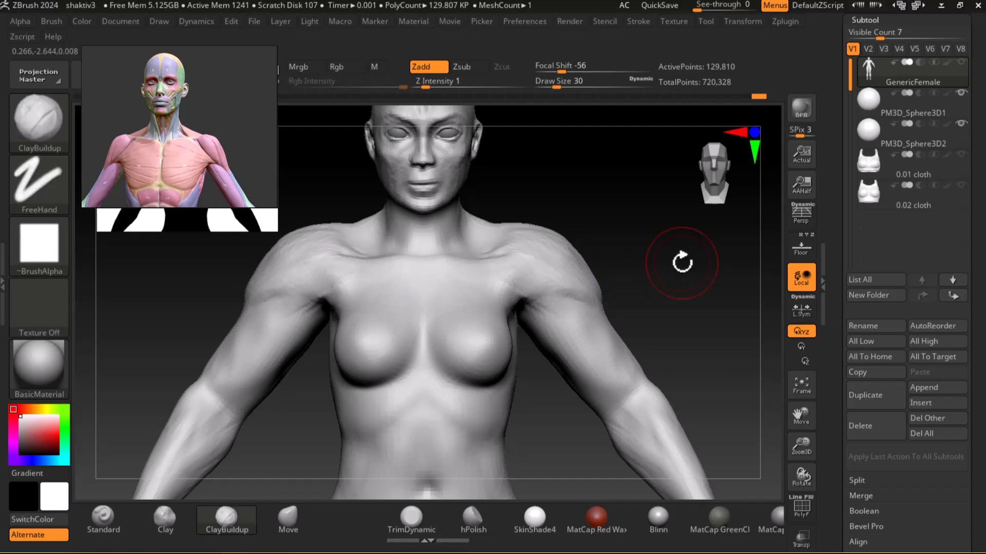
Step: Zoom the reference board in on the front neck and shoulders of the colour-coded muscle figure
scroll(241, 145, down, 5)
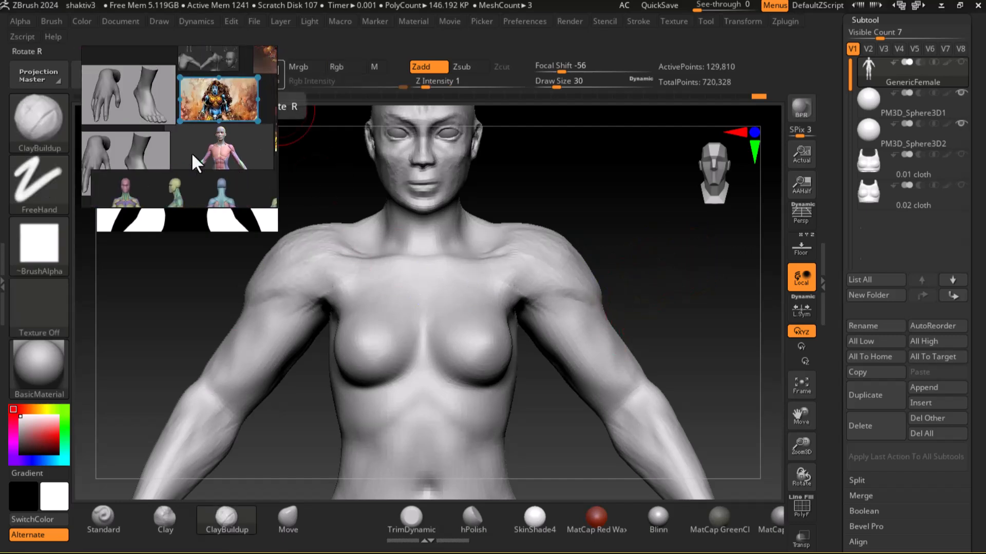
scroll(157, 137, up, 6)
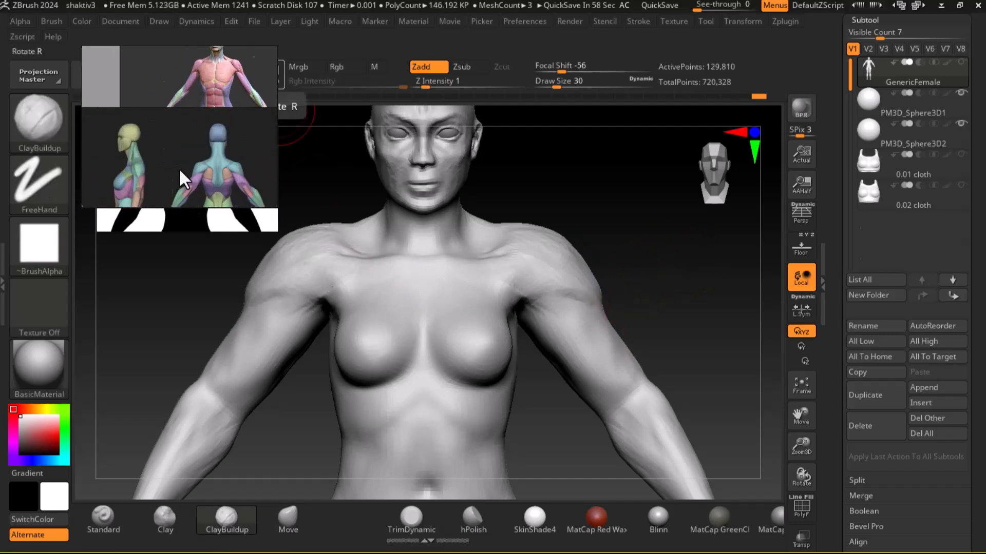
middle_drag(165, 177, 222, 169)
scroll(203, 171, up, 3)
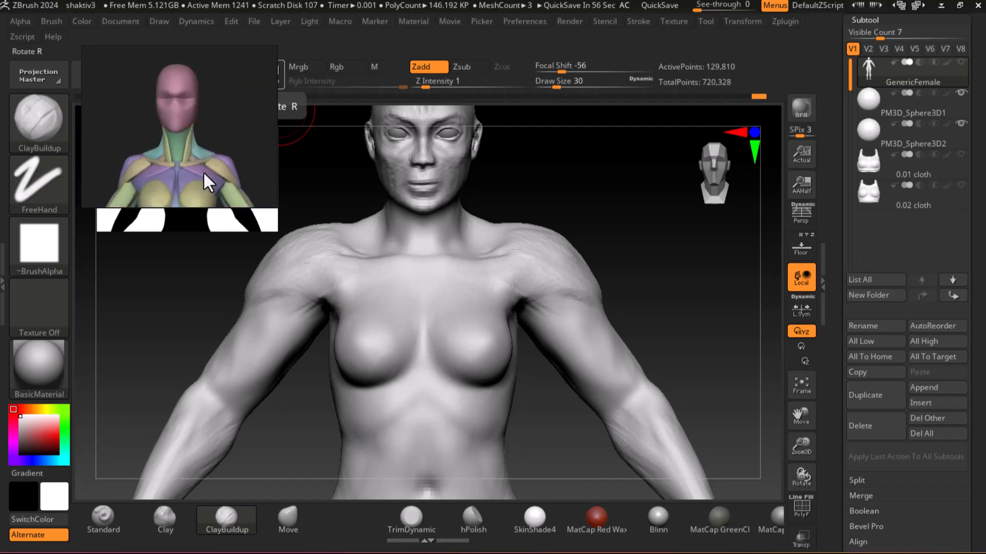
Step: Sharpen the collarbones and the upper chest edge below them with ClayBuildup at draw size 14
mouse_move(616, 308)
right_down()
mouse_move(654, 279)
mouse_move(664, 303)
right_up()
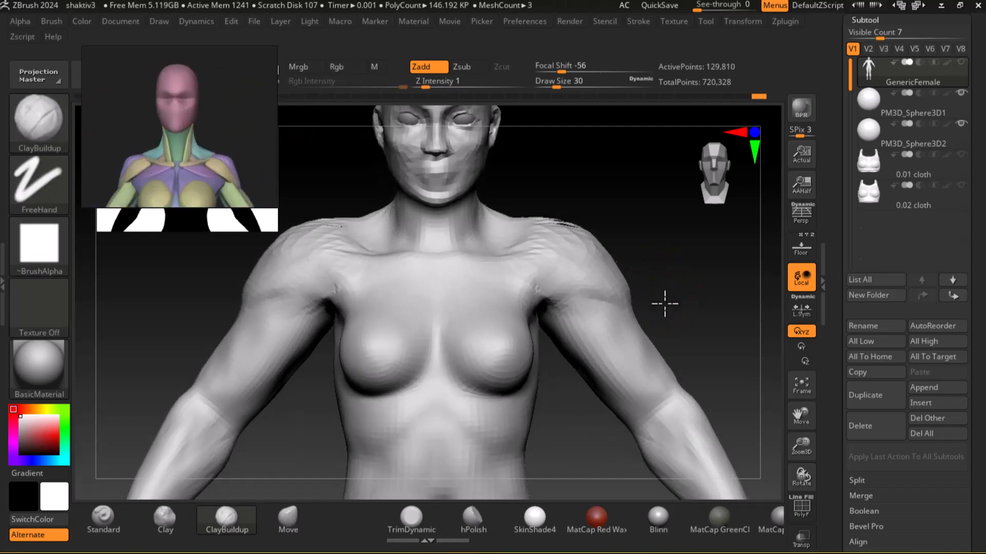
key([)
key([)
key([)
key([)
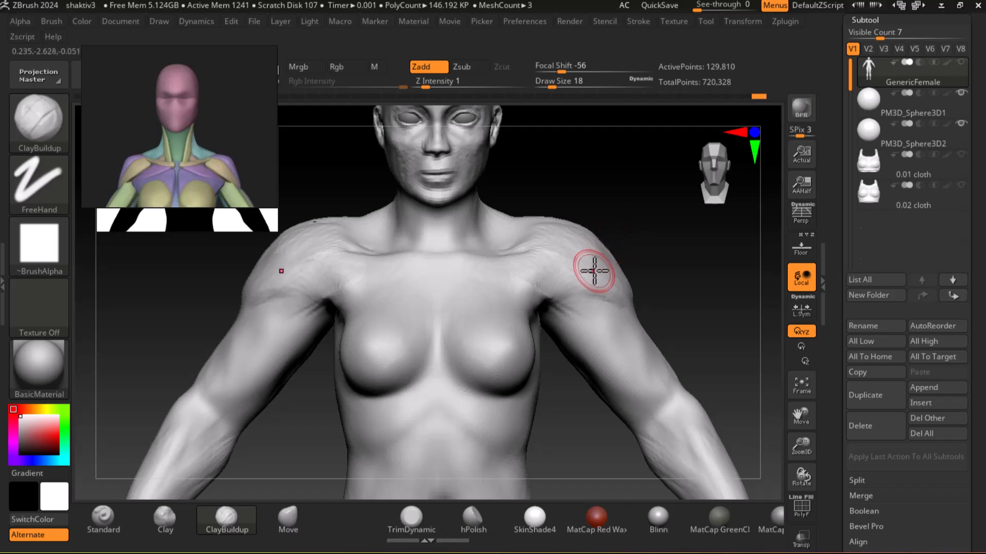
right_drag(602, 263, 629, 276)
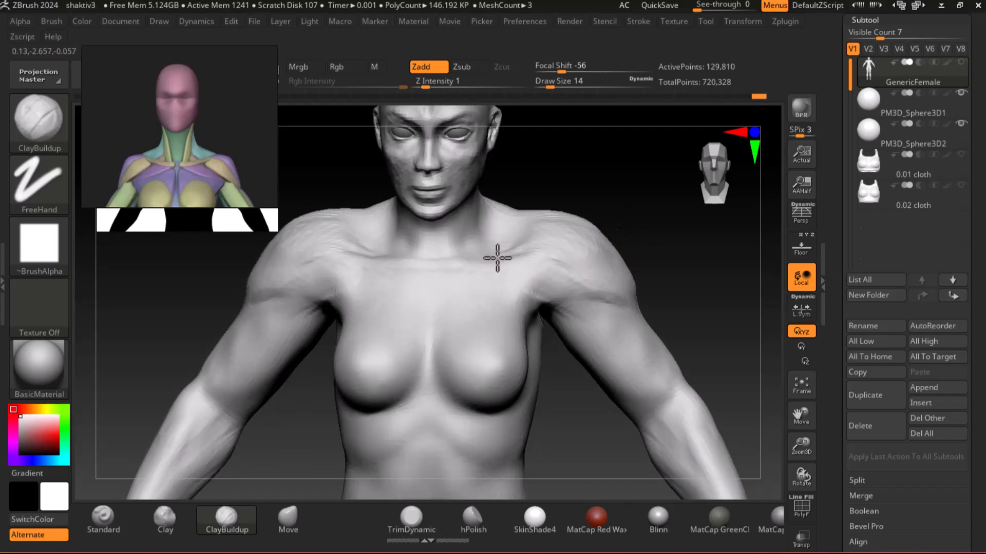
Step: Sculpt the side neck muscle running from behind the ear to the collarbone with ClayBuildup at draw size 7
mouse_move(595, 209)
right_down()
mouse_move(550, 202)
mouse_move(744, 315)
mouse_move(709, 356)
mouse_move(709, 300)
mouse_move(708, 341)
right_up()
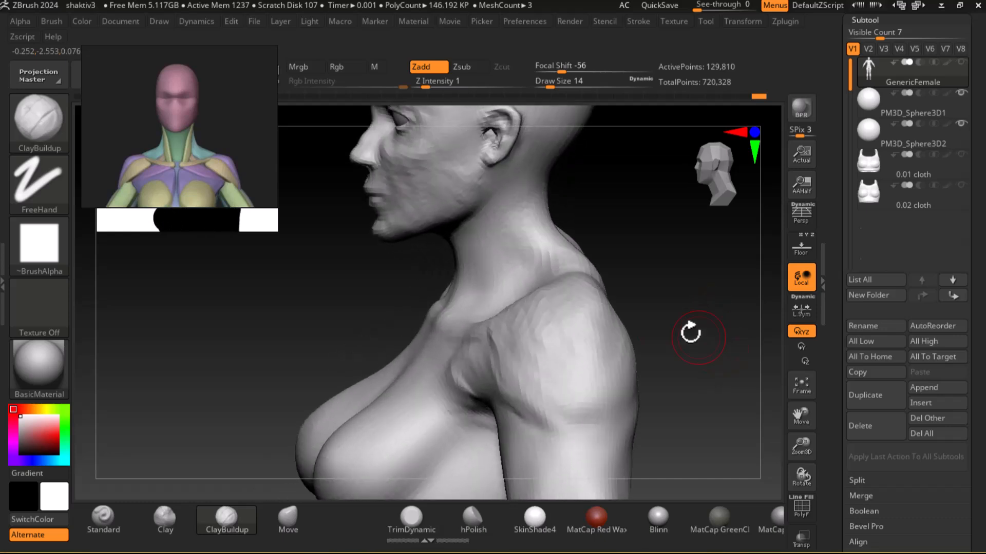
mouse_move(502, 201)
mouse_down()
mouse_move(497, 241)
mouse_move(554, 257)
mouse_up()
key(bracketleft)
key(bracketleft)
right_drag(653, 248, 500, 246)
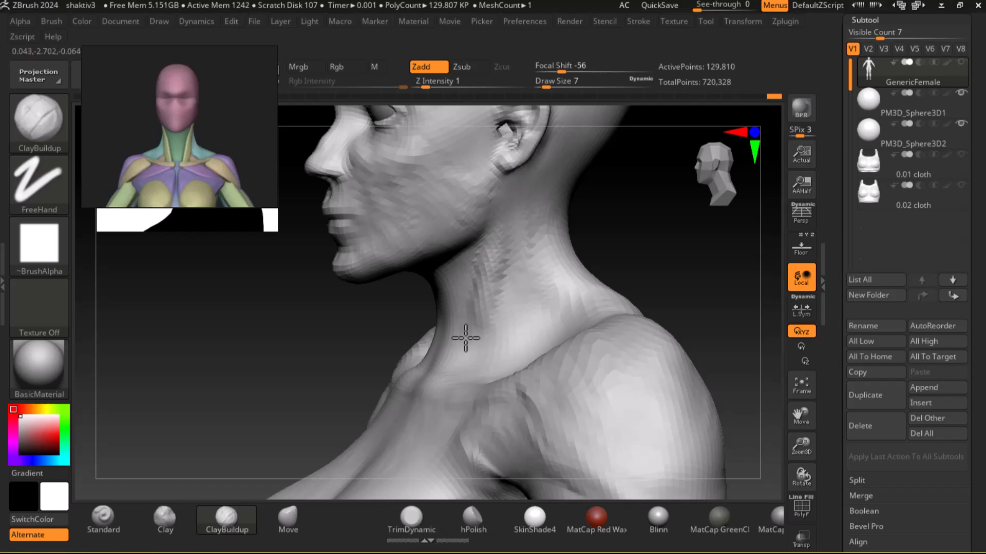
mouse_move(649, 252)
right_down()
mouse_move(704, 257)
mouse_move(603, 297)
mouse_move(656, 254)
mouse_move(607, 214)
mouse_move(574, 254)
mouse_move(583, 222)
mouse_move(535, 264)
right_up()
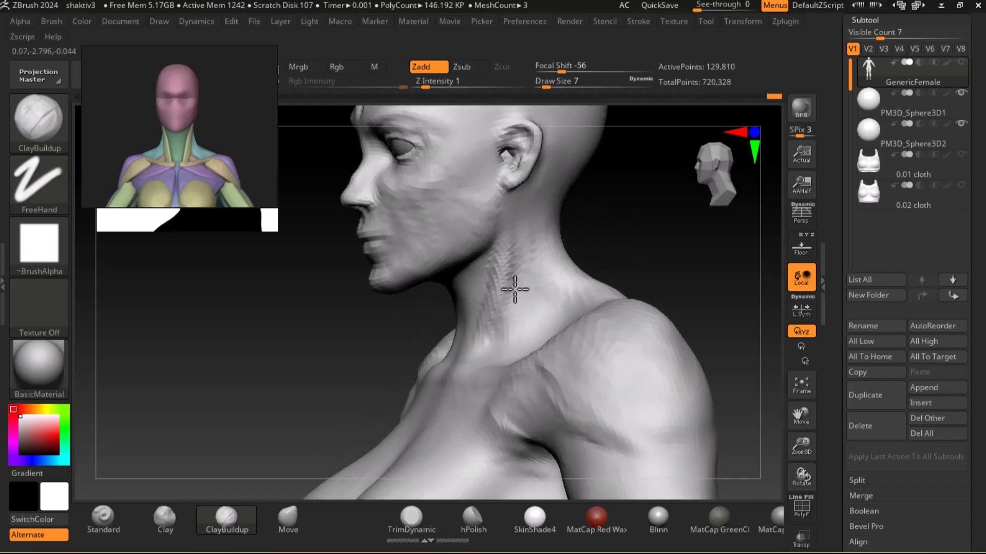
Step: Build up the back of the neck at draw size 9 and the rear shoulder muscles at size 18 with ClayBuildup
right_drag(514, 296, 581, 349)
drag(539, 282, 533, 380)
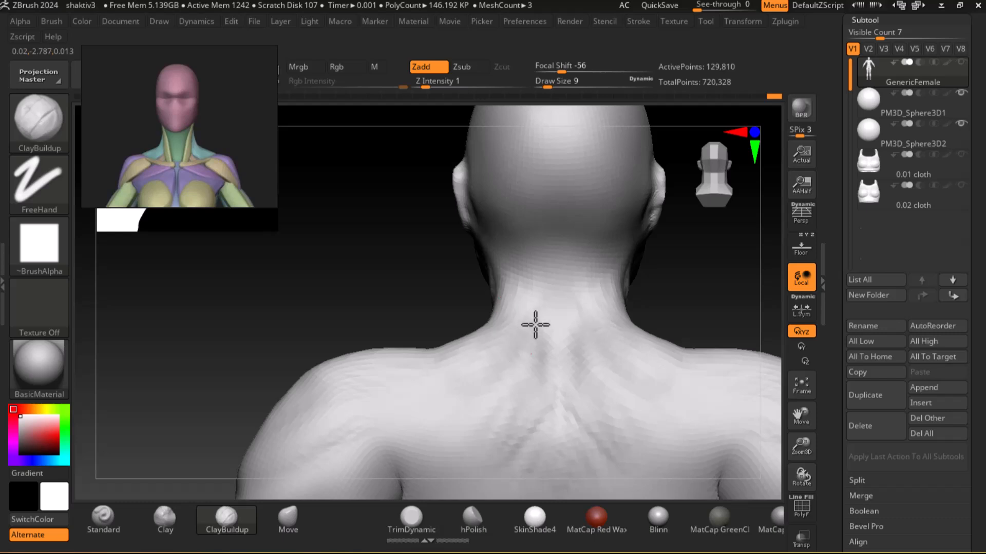
mouse_move(695, 286)
right_down()
mouse_move(711, 280)
mouse_move(408, 264)
mouse_move(395, 292)
mouse_move(317, 229)
right_up()
key(])
key(])
mouse_move(469, 334)
mouse_down()
mouse_move(464, 352)
mouse_move(471, 315)
mouse_move(365, 326)
mouse_move(399, 323)
mouse_move(345, 330)
mouse_move(309, 358)
mouse_up()
Step: Smooth the sculpted strokes on the shoulders and upper arms from the back and the front
key(shift)
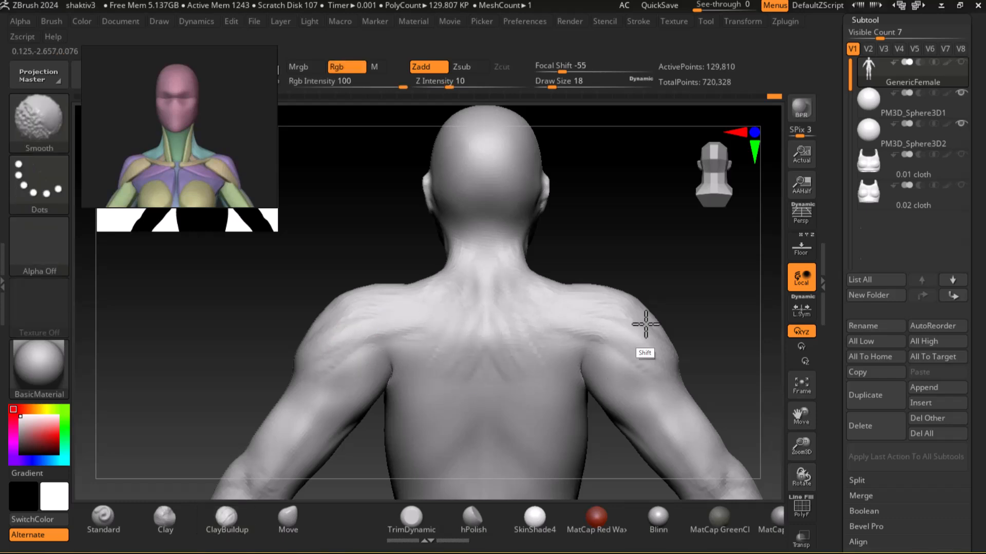
mouse_move(676, 282)
mouse_down()
mouse_move(755, 298)
mouse_move(356, 242)
mouse_up()
mouse_move(662, 266)
mouse_down()
mouse_move(677, 248)
mouse_move(688, 273)
mouse_move(710, 247)
mouse_move(407, 301)
mouse_up()
key(shift)
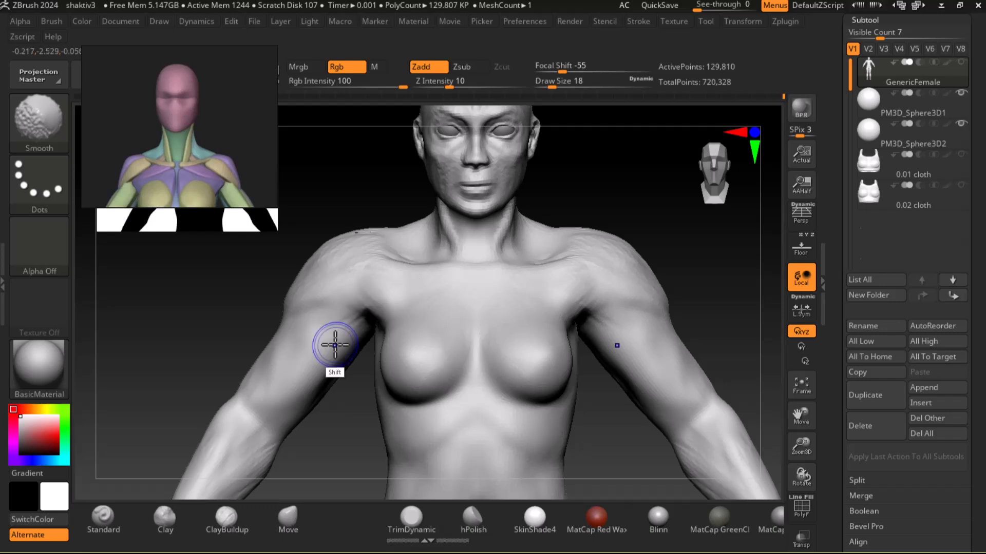
drag(311, 234, 253, 260)
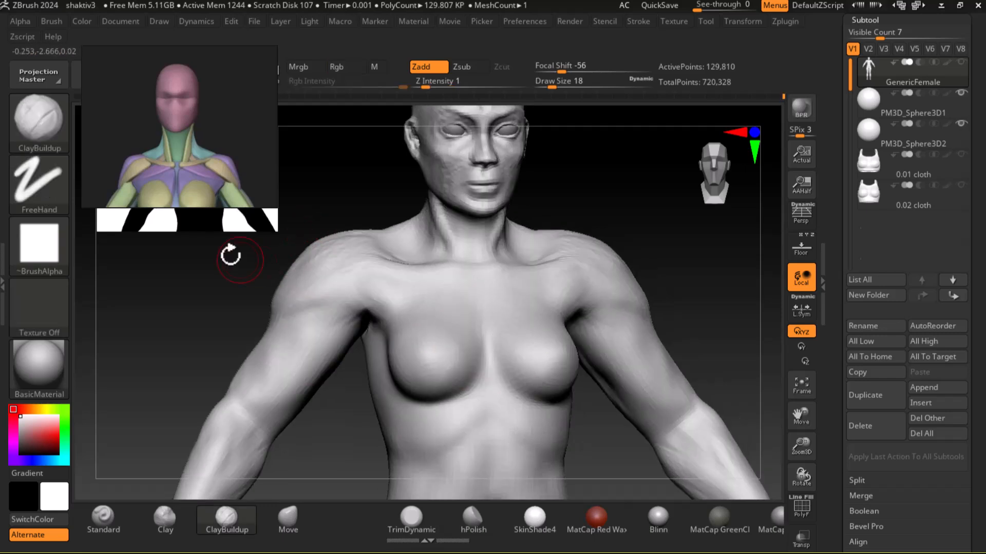
Step: Define the deltoid's lower edge, the upper-arm muscle line and the breastbone with the Standard brush in Zsub mode at draw size 8
shift+drag(302, 196, 403, 302)
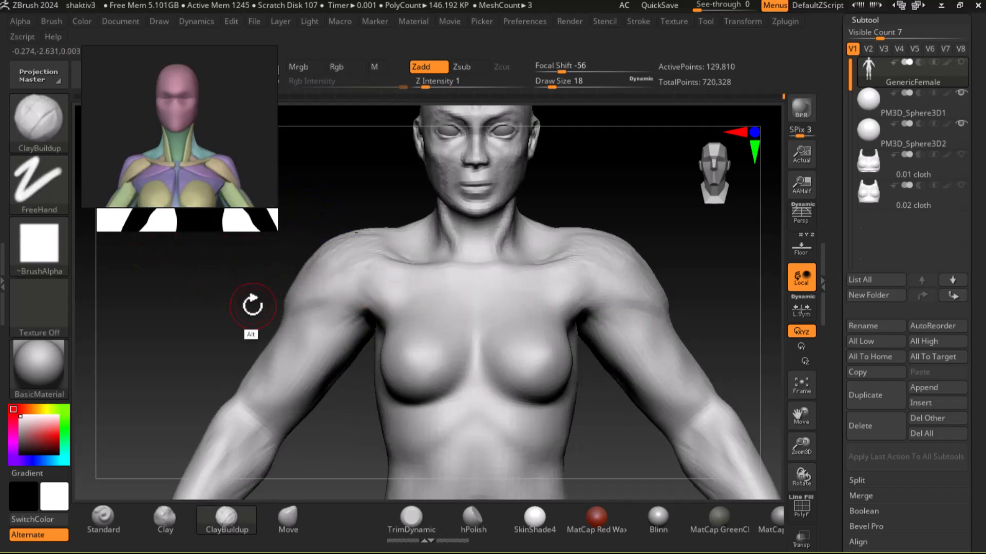
alt+drag(258, 306, 262, 259)
click(102, 531)
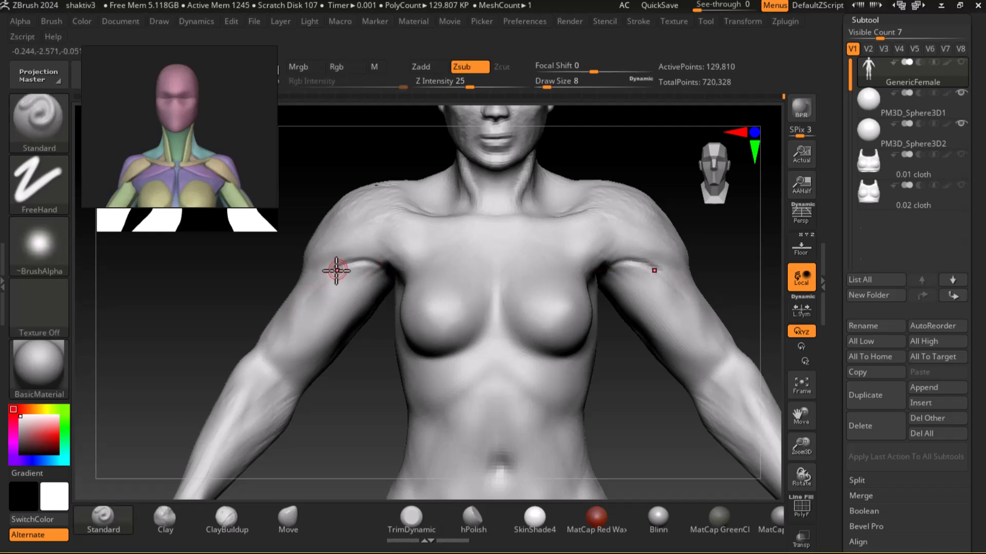
drag(279, 337, 345, 273)
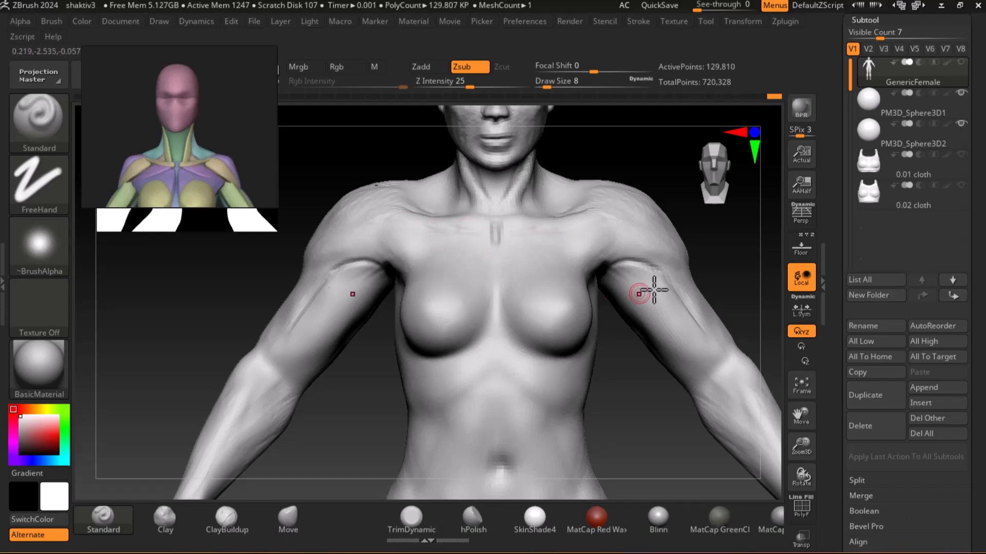
mouse_move(717, 263)
mouse_down()
mouse_move(733, 266)
mouse_move(661, 302)
mouse_up()
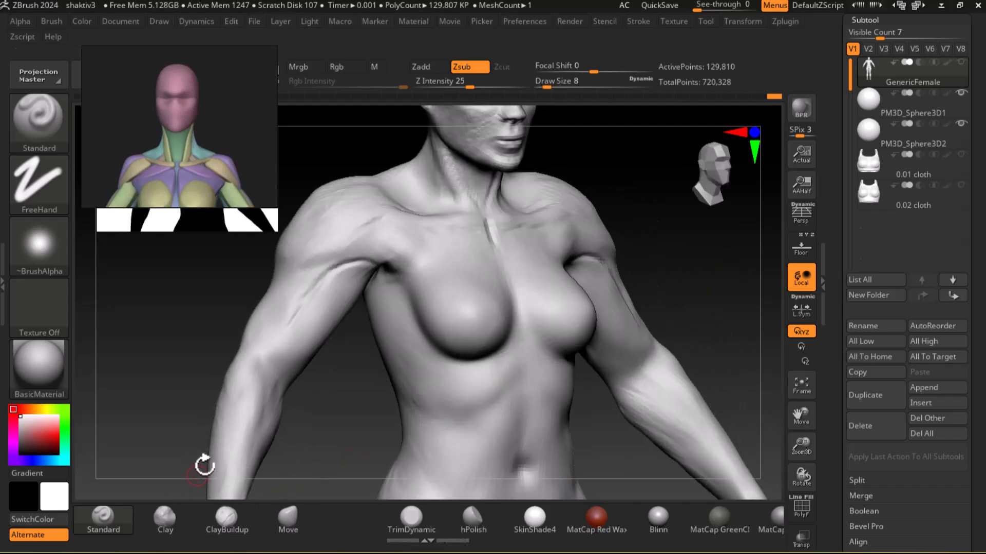
Step: Bring up the front torso muscle reference and sculpt the chest muscle's edge at the armpit with ClayBuildup at draw size 10
scroll(201, 159, down, 5)
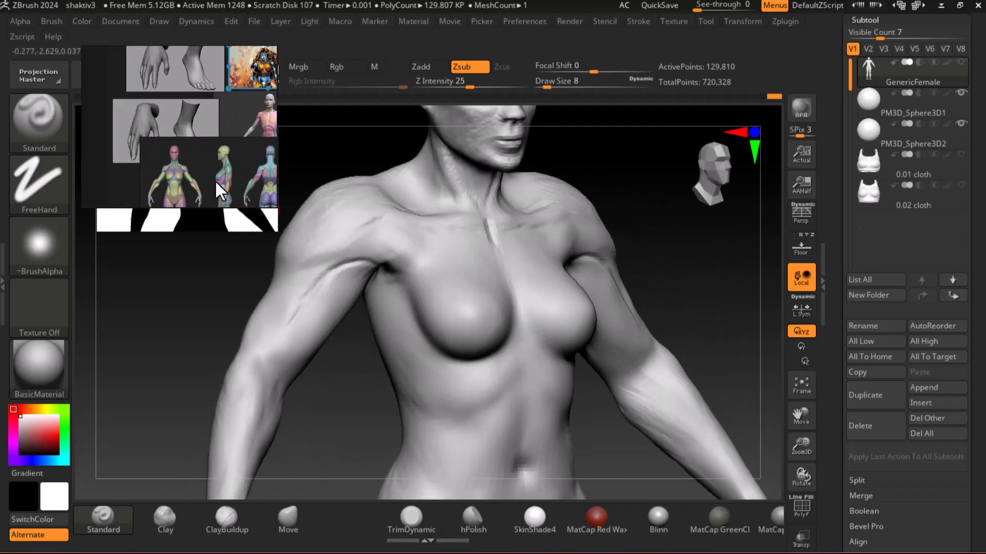
scroll(180, 85, up, 3)
scroll(154, 189, up, 4)
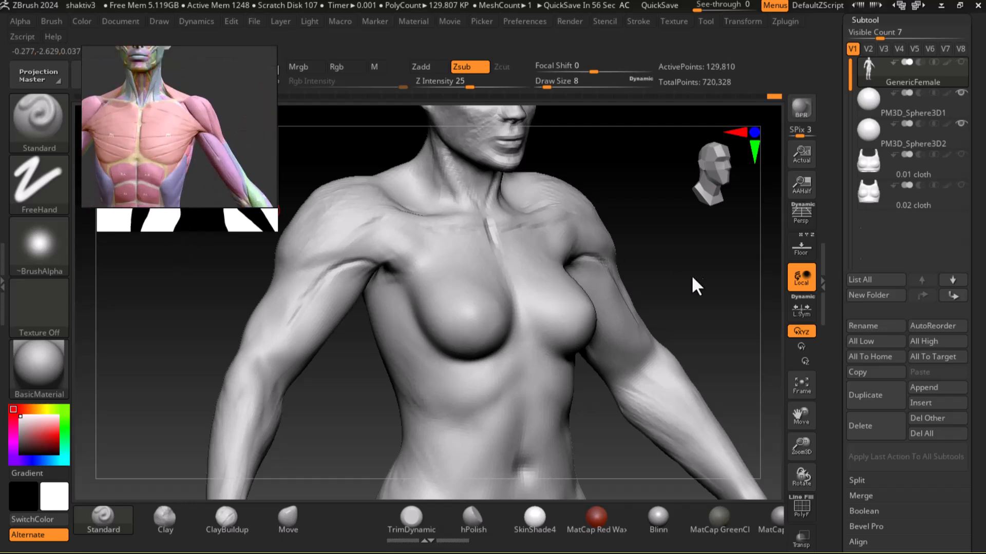
click(238, 531)
mouse_move(665, 278)
mouse_down()
mouse_move(686, 322)
mouse_move(641, 314)
mouse_up()
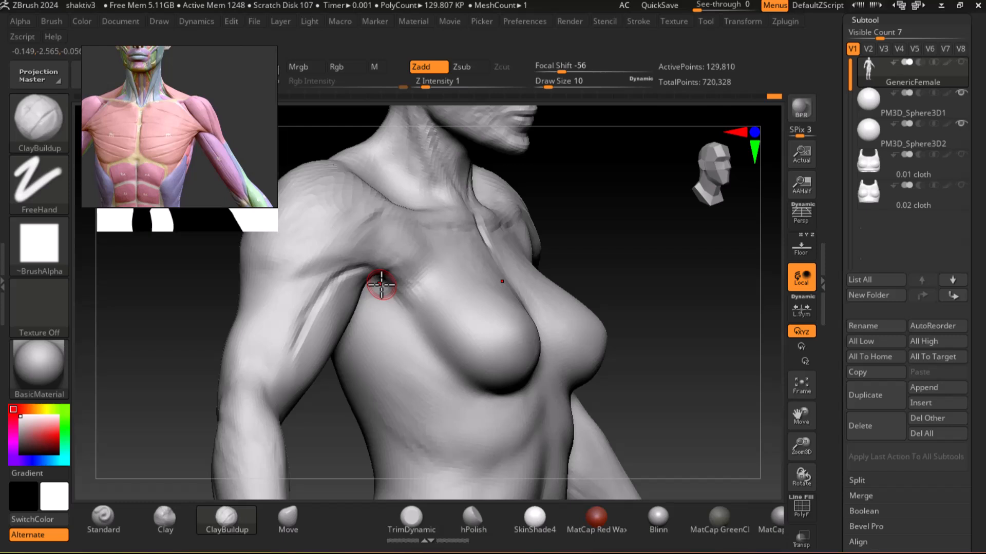
drag(611, 313, 638, 292)
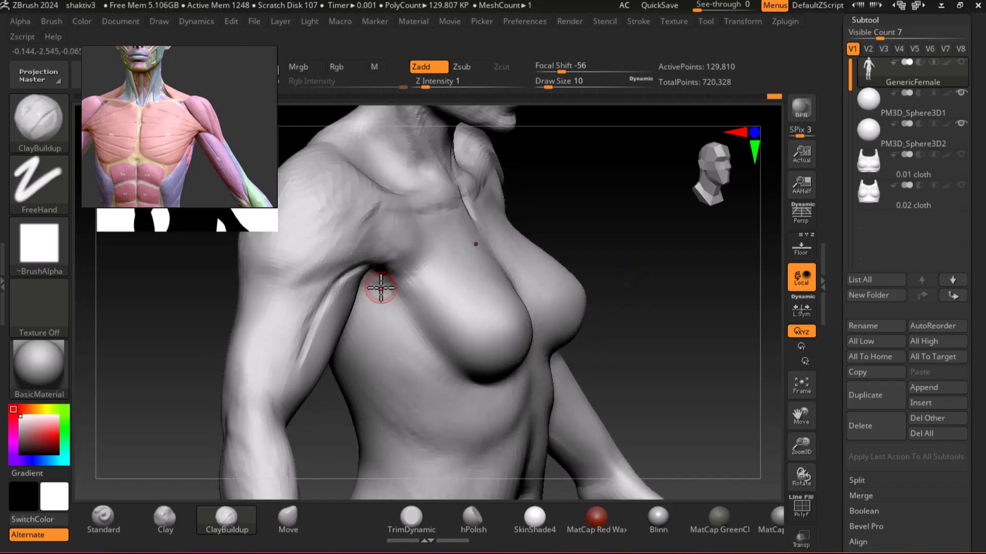
drag(381, 289, 397, 286)
Step: Smooth the chest muscle's transition into the armpit at draw size 18
key(shift)
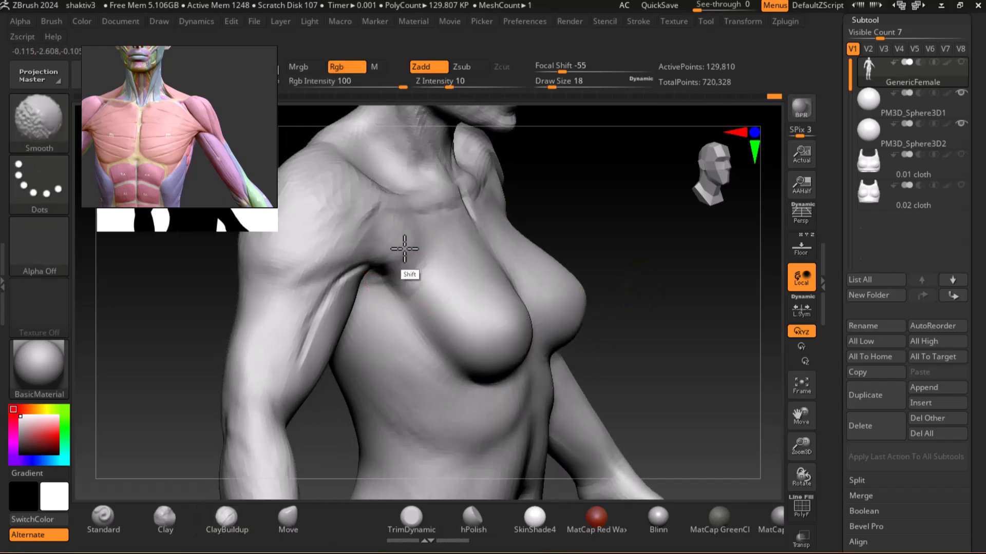
key(shift)
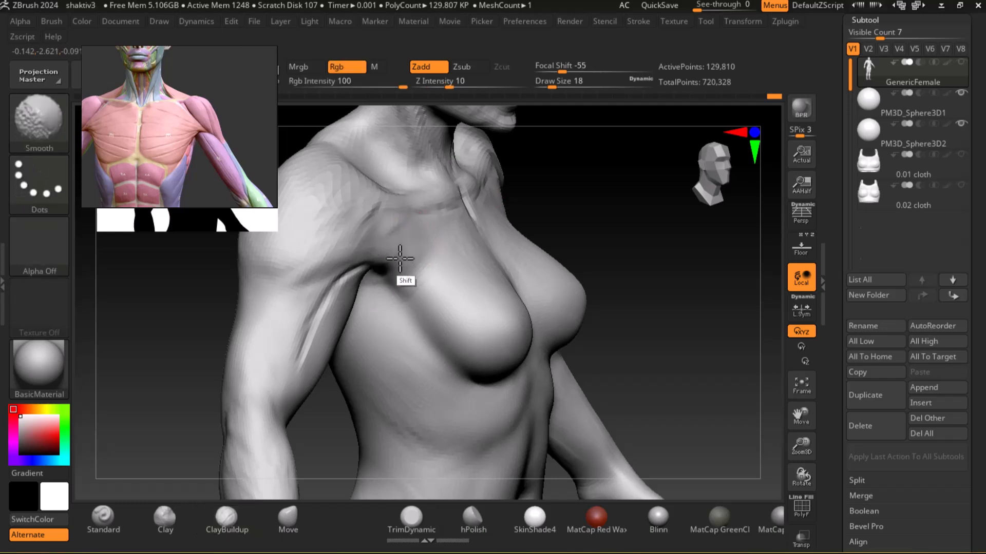
mouse_move(411, 271)
mouse_down()
mouse_move(356, 257)
mouse_move(389, 238)
mouse_move(412, 275)
mouse_move(396, 262)
mouse_up()
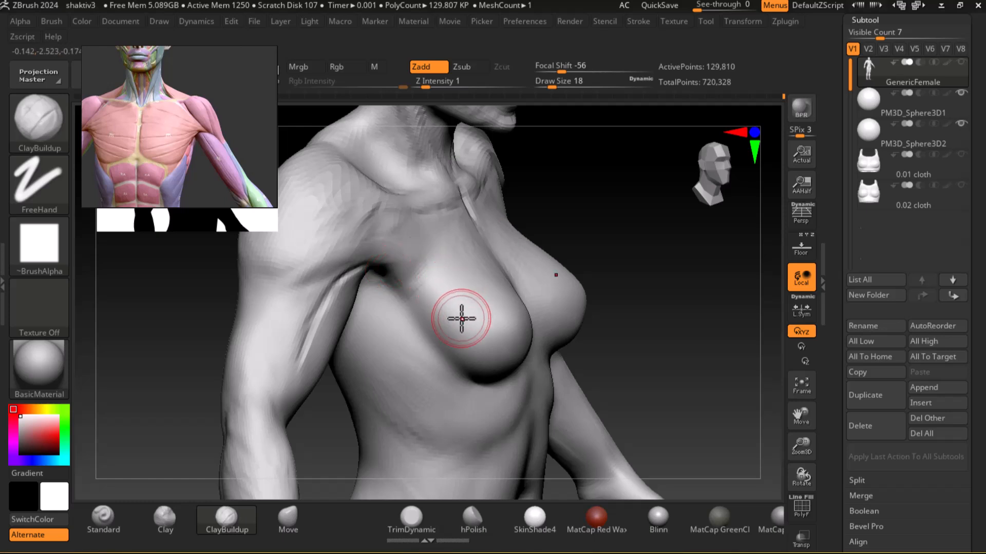
Step: Add muscle detail to the front of the shoulder with ClayBuildup at draw size 9
mouse_move(660, 226)
mouse_down()
mouse_move(638, 220)
mouse_move(667, 283)
mouse_move(315, 308)
mouse_up()
key(bracketleft)
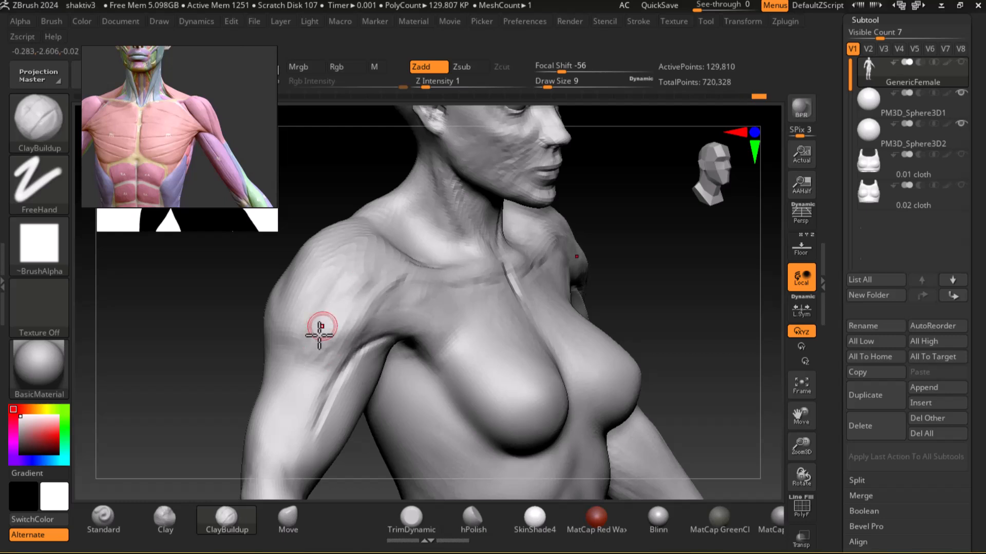
key(shift)
drag(216, 363, 264, 348)
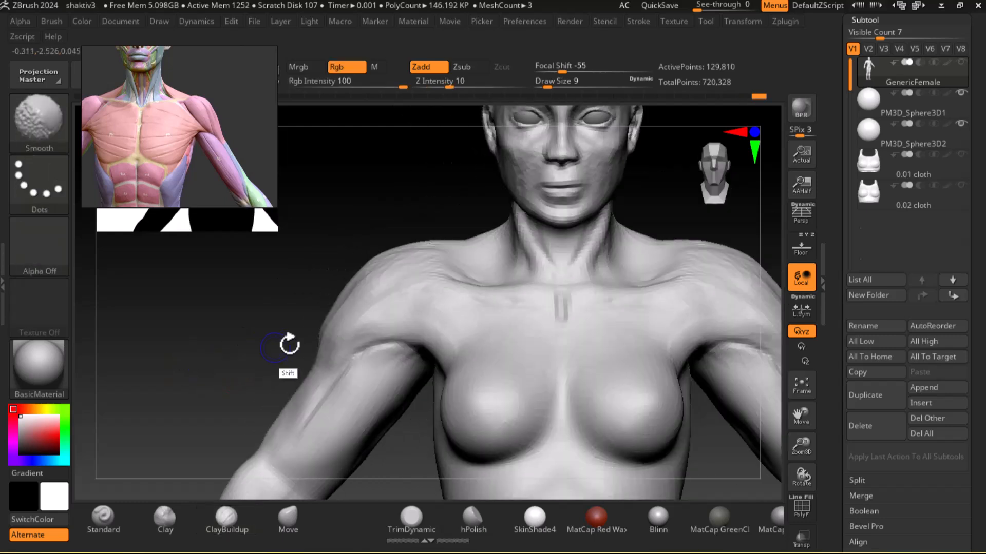
Step: Smooth the deltoids and the tops of the shoulders from the front, enlarging the brush to draw size 22
key(shift)
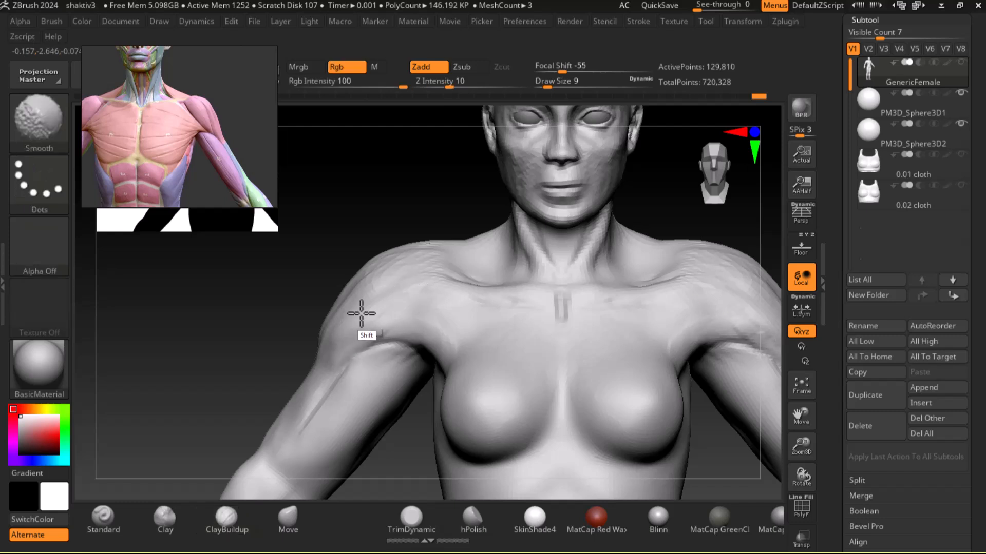
key(bracketright)
key(bracketright)
key(bracketright)
key(shift)
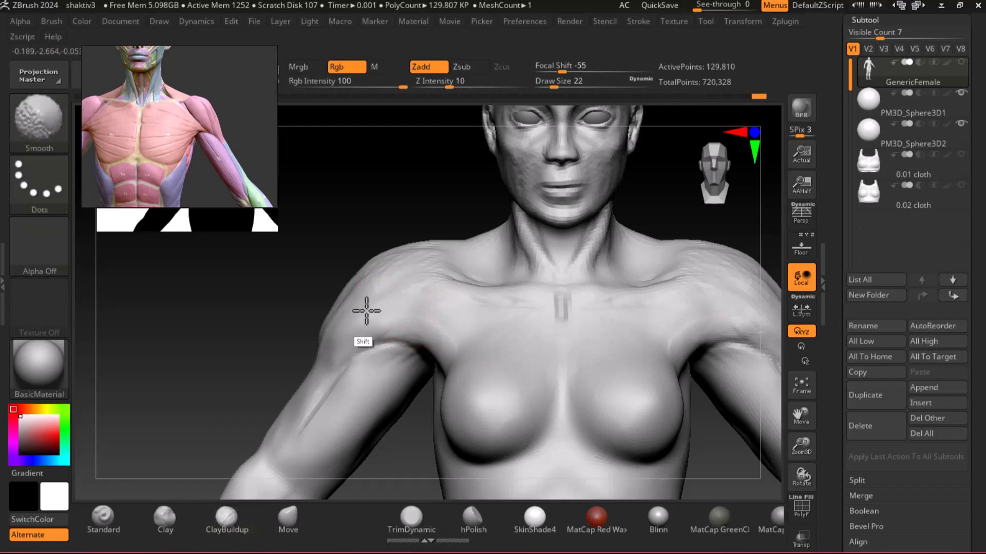
key(shift)
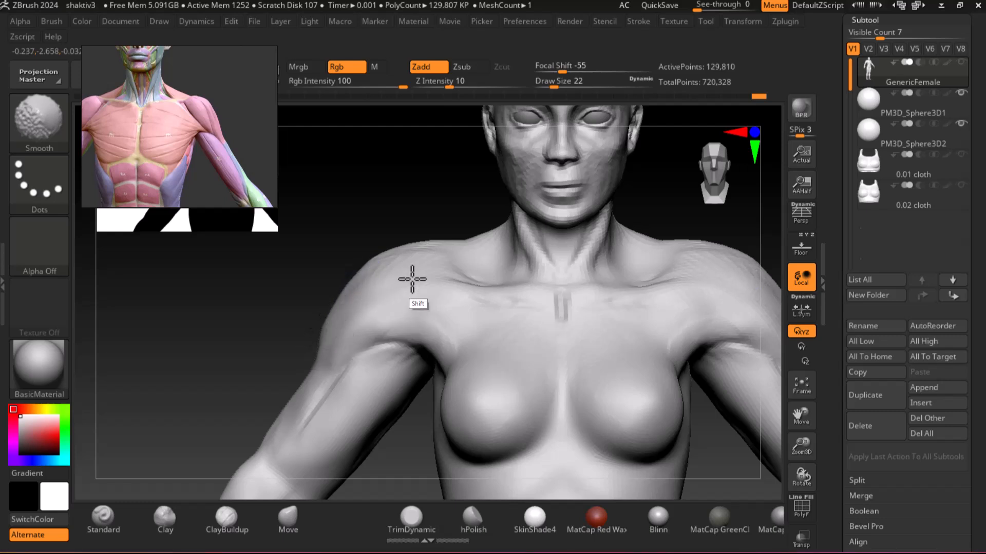
key(shift)
shift+drag(418, 220, 433, 286)
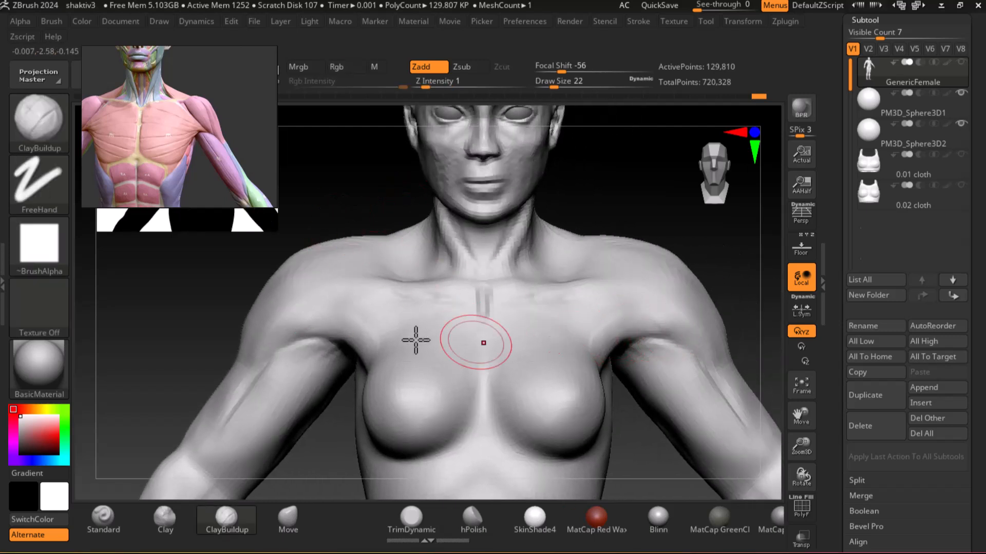
Step: Extend the collarbones outward to the shoulder tips with ClayBuildup at draw size 10
drag(717, 269, 735, 310)
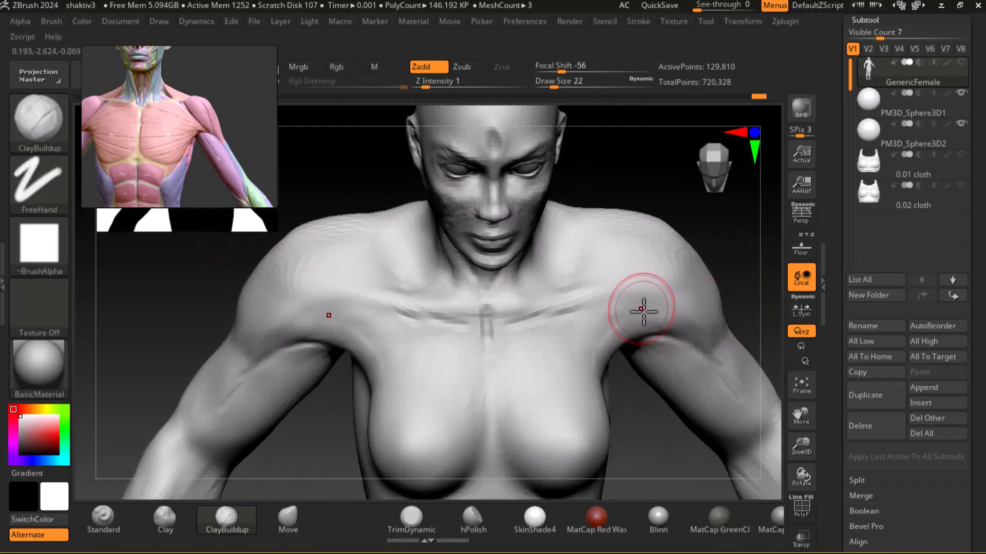
key(bracketleft)
key(bracketleft)
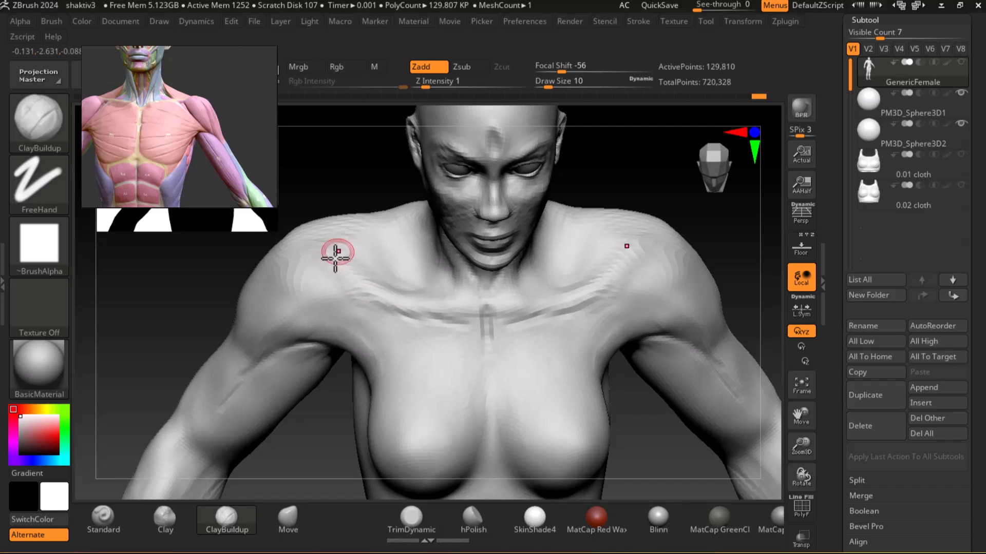
mouse_move(704, 303)
mouse_down()
mouse_move(744, 282)
mouse_move(704, 311)
mouse_move(617, 312)
mouse_move(657, 269)
mouse_move(601, 307)
mouse_up()
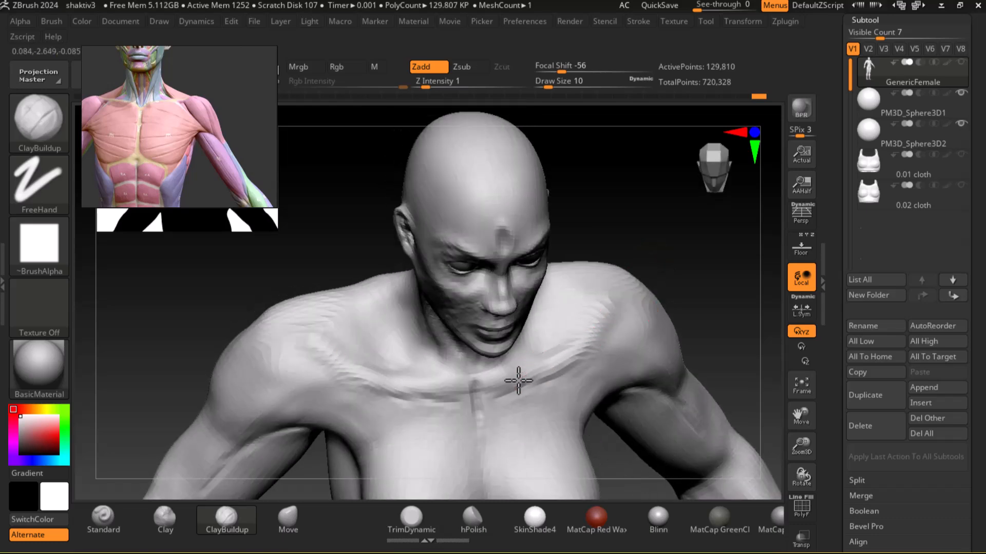
Step: Isolate the head, upper torso and upper arms, and build up the upper back and trapezius with ClayBuildup at draw size 30
drag(634, 264, 605, 337)
drag(442, 193, 644, 223)
ctrl+shift+drag(354, 229, 432, 413)
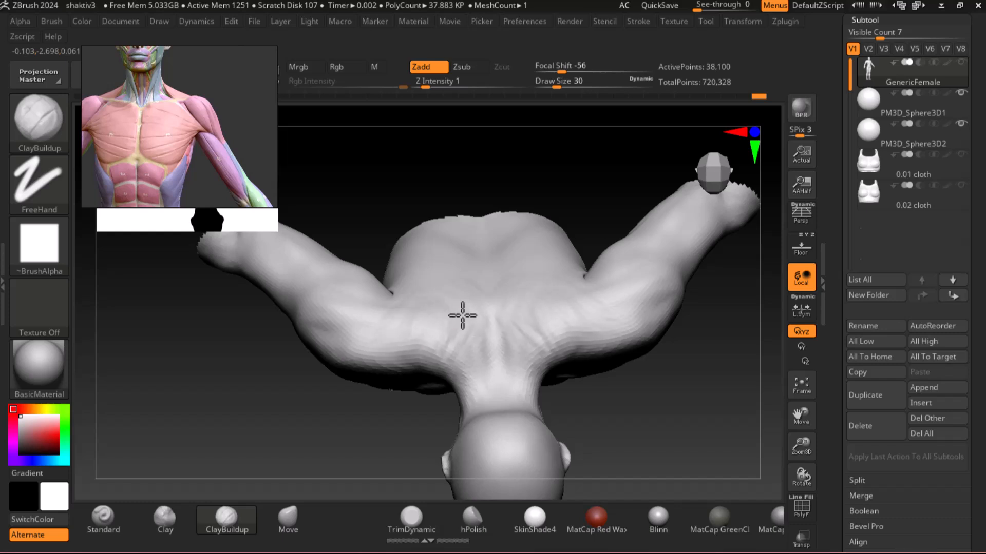
drag(465, 330, 451, 353)
drag(707, 433, 600, 247)
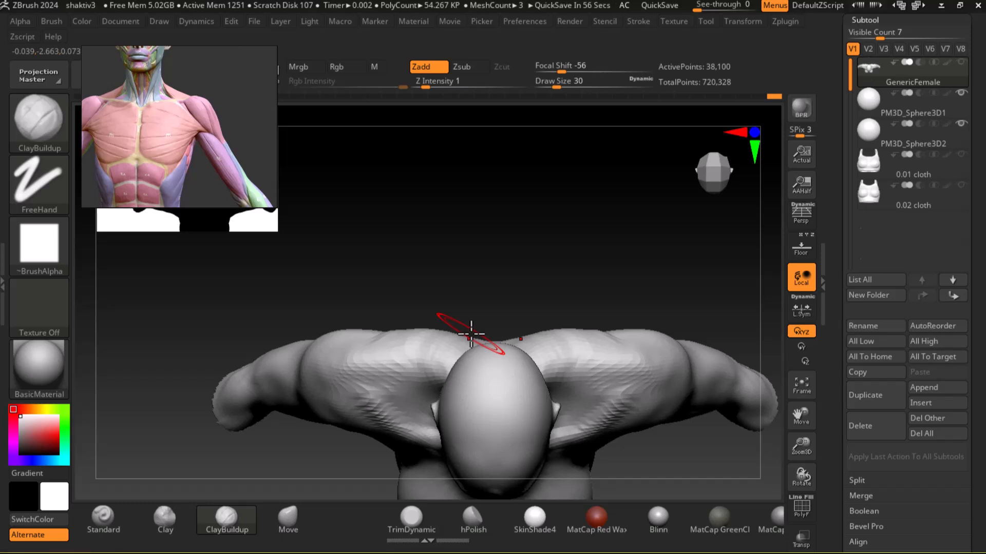
drag(642, 186, 482, 345)
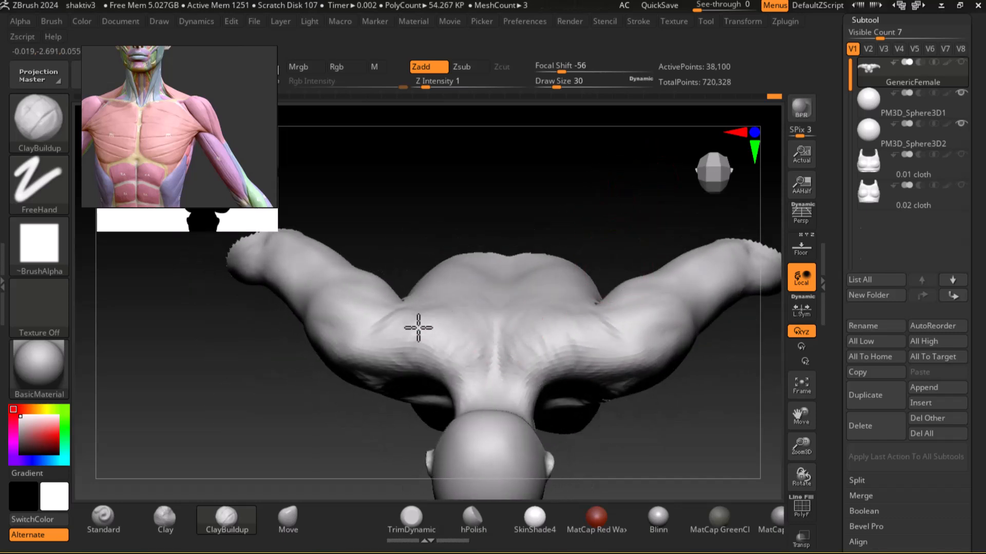
drag(533, 236, 610, 194)
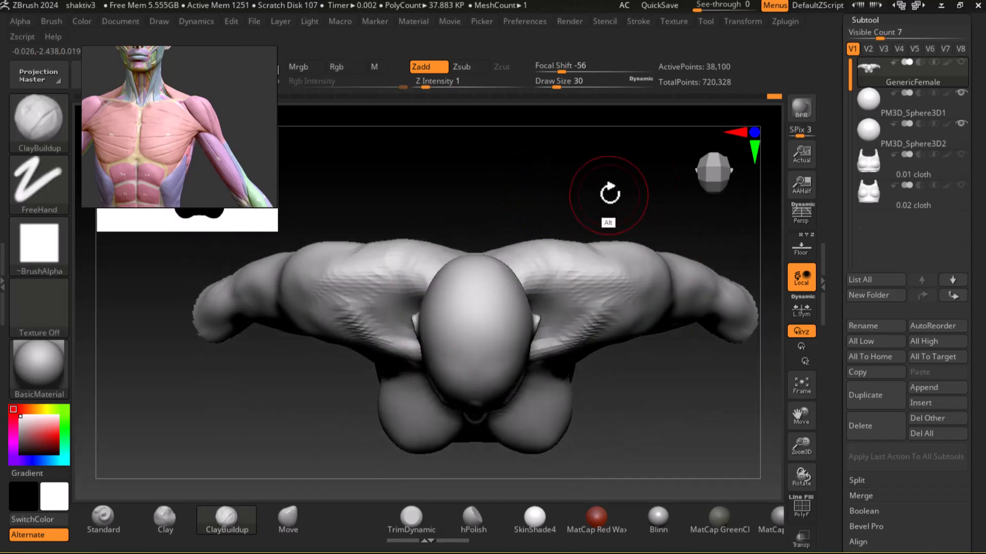
drag(689, 418, 688, 277)
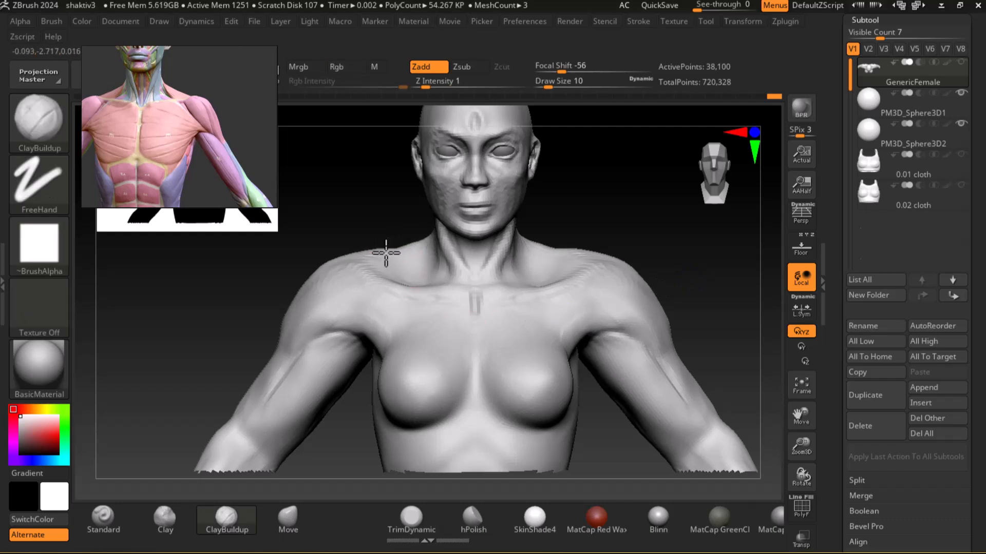
Step: Build up the upper back between the neck and the rear shoulders with ClayBuildup at draw size 18
drag(600, 224, 561, 279)
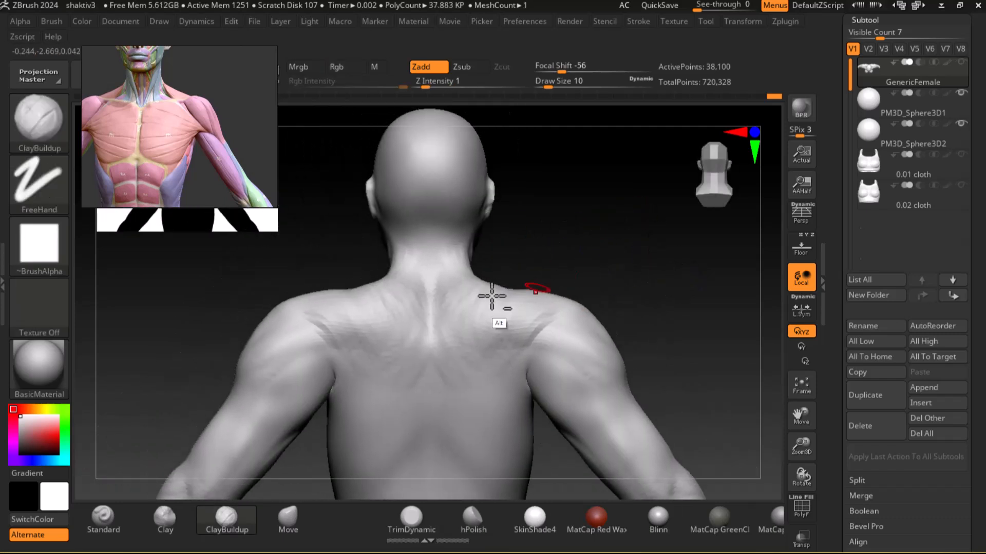
key(bracketright)
mouse_move(427, 285)
mouse_down()
mouse_move(414, 278)
mouse_move(423, 280)
mouse_move(414, 314)
mouse_move(391, 322)
mouse_move(363, 293)
mouse_move(343, 331)
mouse_up()
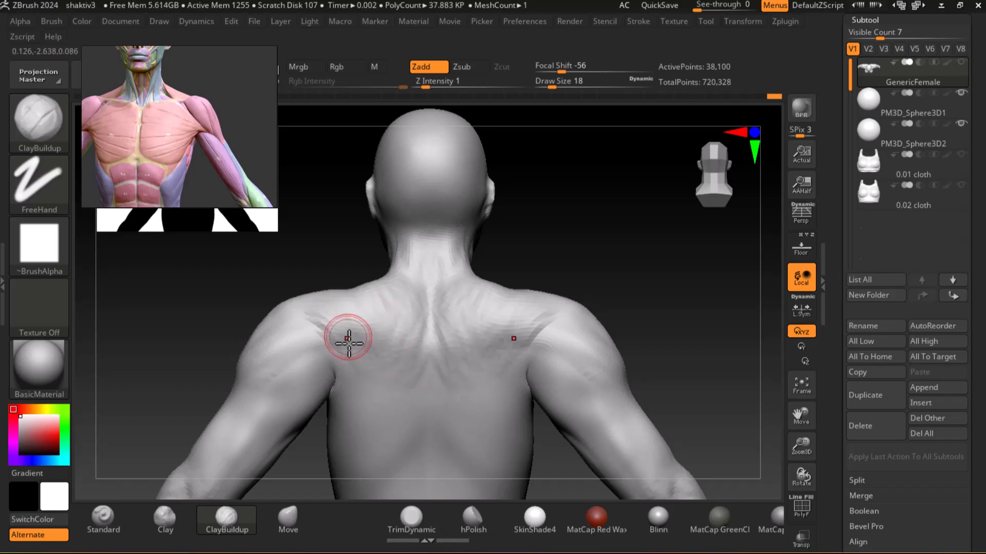
Step: Bring up the back-view muscle reference and sculpt the muscles beside the spine with ClayBuildup at draw size 18
scroll(184, 161, down, 4)
scroll(227, 175, up, 3)
scroll(193, 128, down, 5)
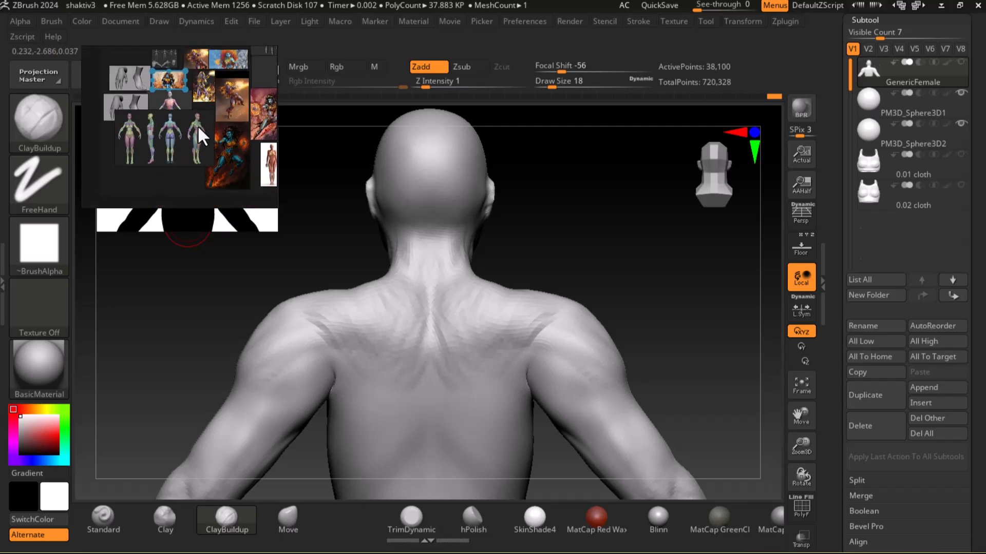
scroll(202, 160, up, 6)
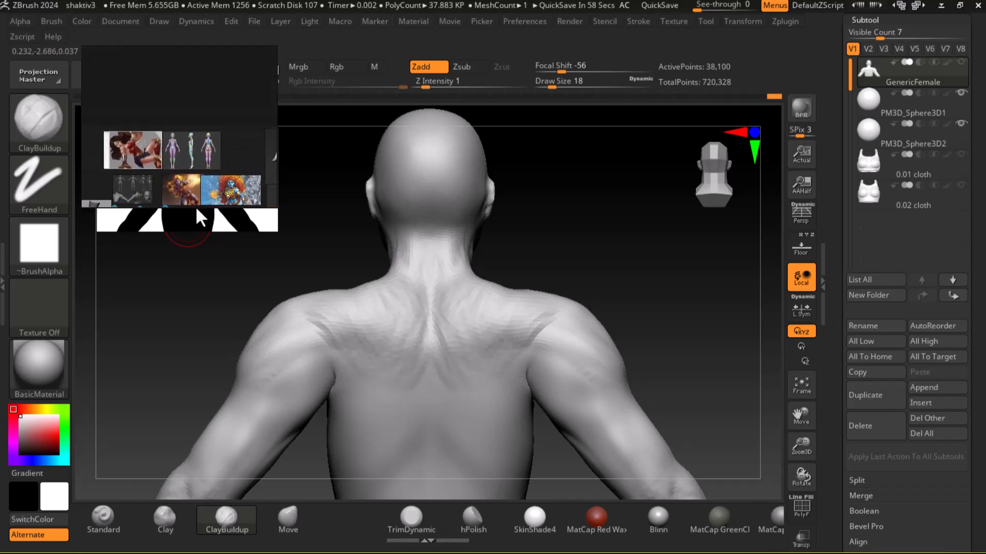
scroll(215, 174, up, 3)
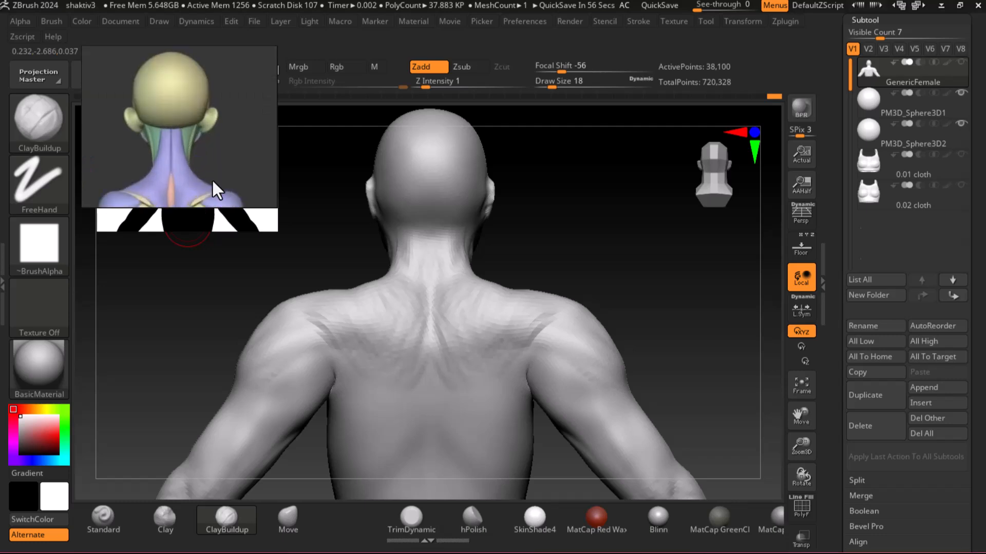
drag(558, 256, 572, 270)
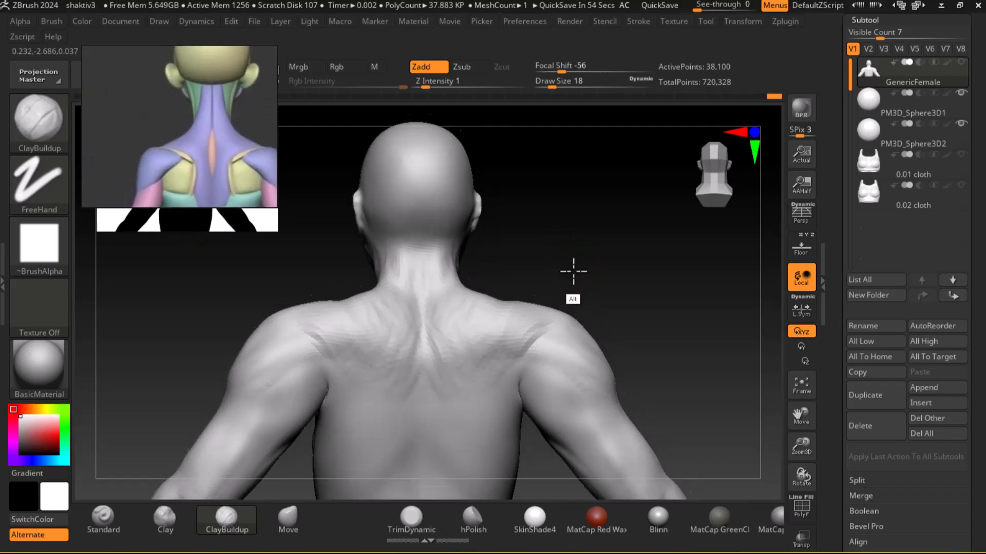
ctrl+right_drag(572, 271, 566, 244)
alt+drag(565, 244, 565, 192)
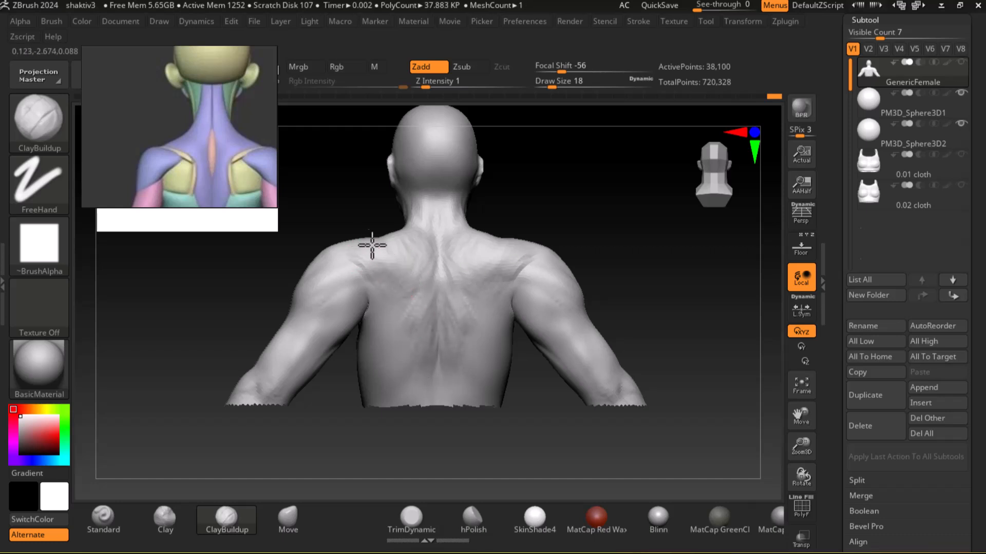
right_drag(359, 247, 360, 234)
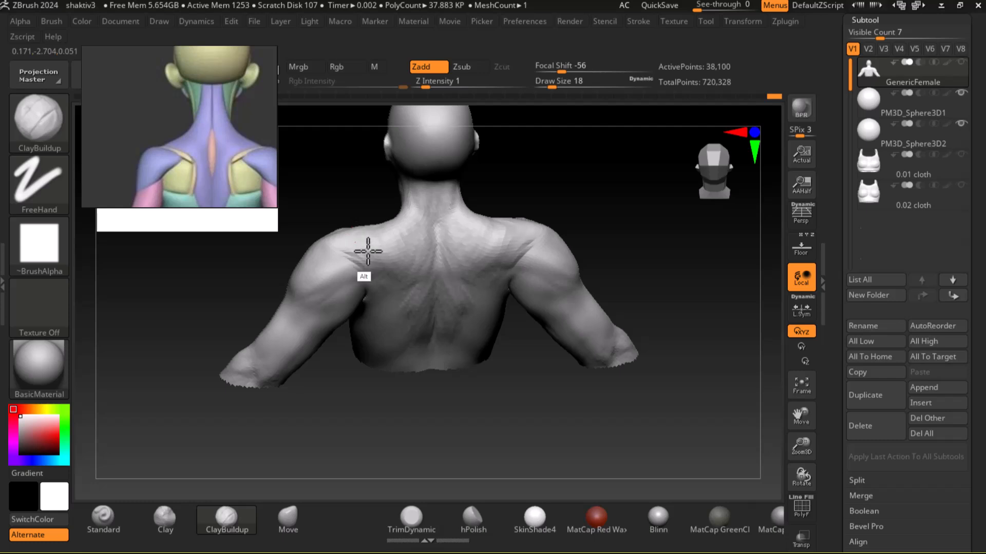
Step: Carve the shoulder-blade edges and the grooves beside the spine with the Standard brush in Zsub at draw size 7
shift+drag(620, 218, 632, 420)
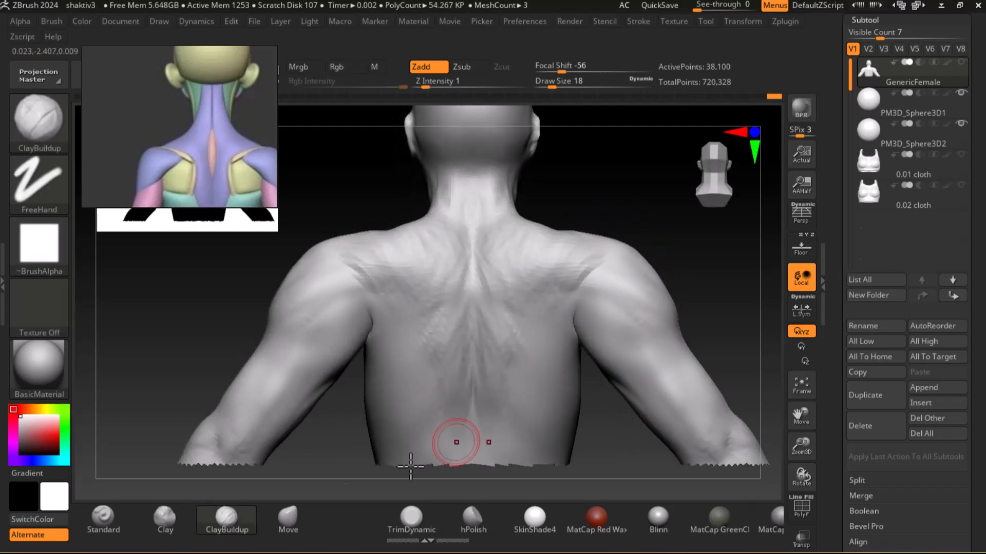
click(113, 534)
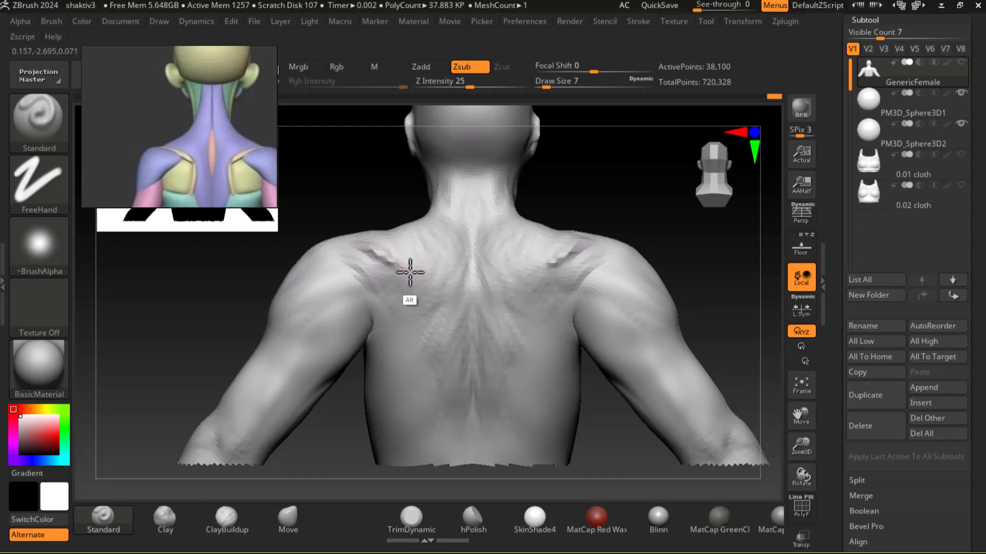
key(ctrl)
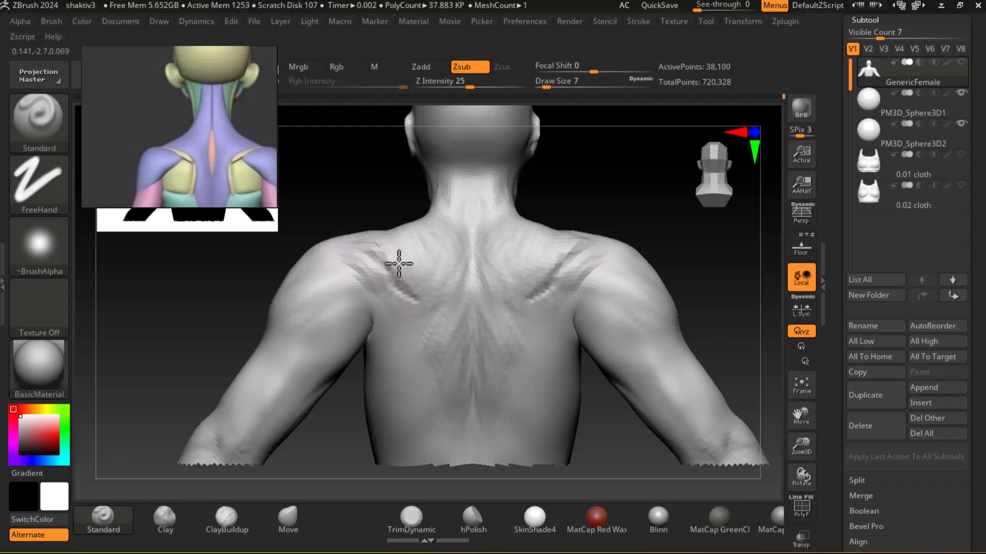
drag(404, 260, 434, 295)
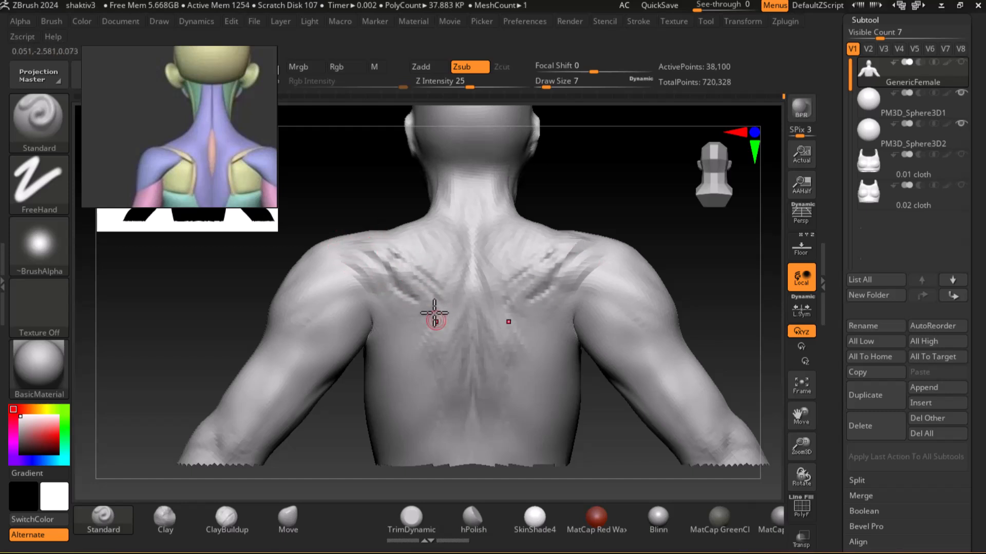
drag(445, 333, 421, 376)
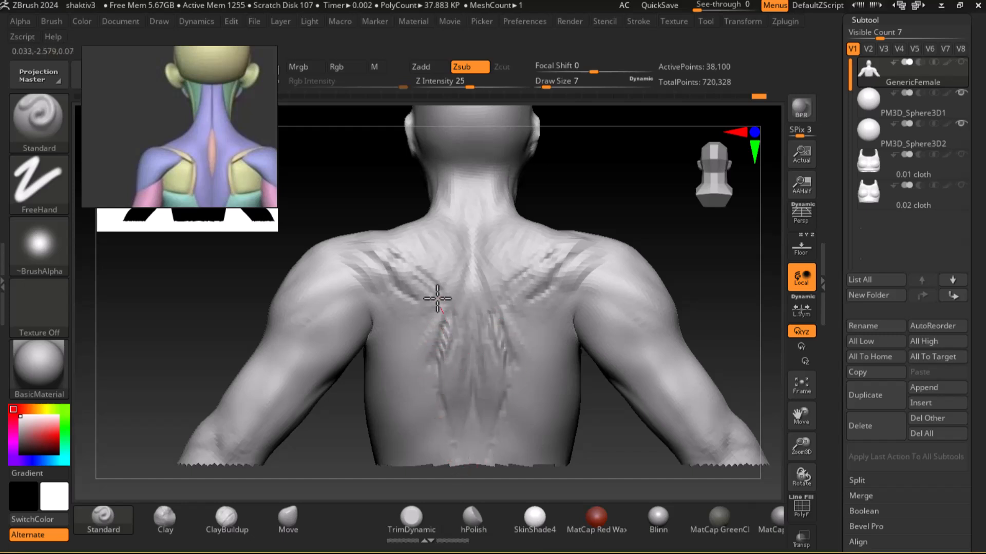
Step: Carve creases from the shoulder blades under the rear deltoids to the outer upper arms with the Standard brush at draw size 7
mouse_move(401, 271)
mouse_down()
mouse_move(334, 293)
mouse_move(269, 338)
mouse_move(275, 332)
mouse_up()
right_drag(309, 314, 319, 310)
mouse_move(387, 293)
mouse_down()
mouse_move(303, 317)
mouse_move(273, 330)
mouse_move(364, 308)
mouse_move(272, 339)
mouse_up()
drag(368, 314, 280, 330)
Step: Build up and soften the rear deltoids and the carved upper back with ClayBuildup and Smooth at draw size 9
click(226, 529)
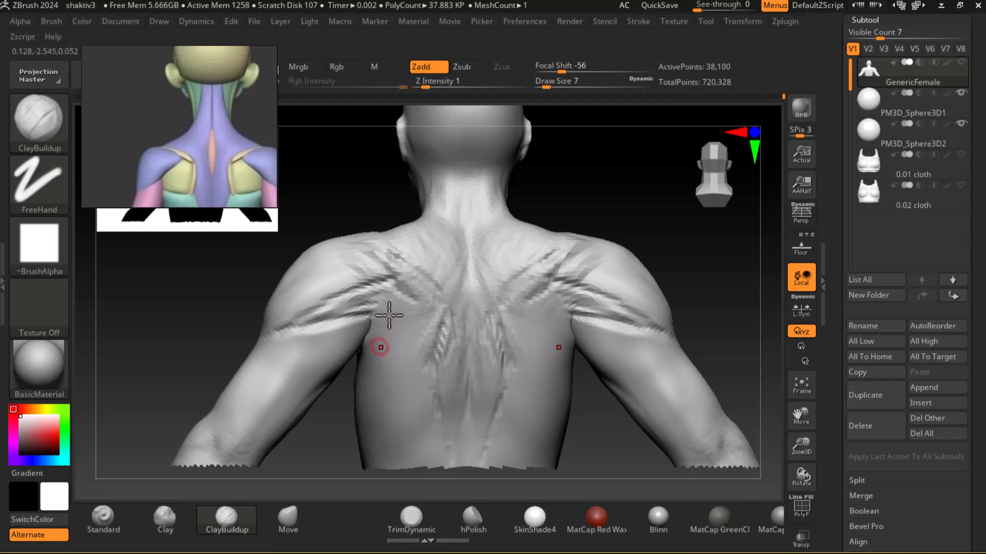
mouse_move(341, 306)
mouse_down()
mouse_move(308, 319)
mouse_move(337, 316)
mouse_up()
key(shift)
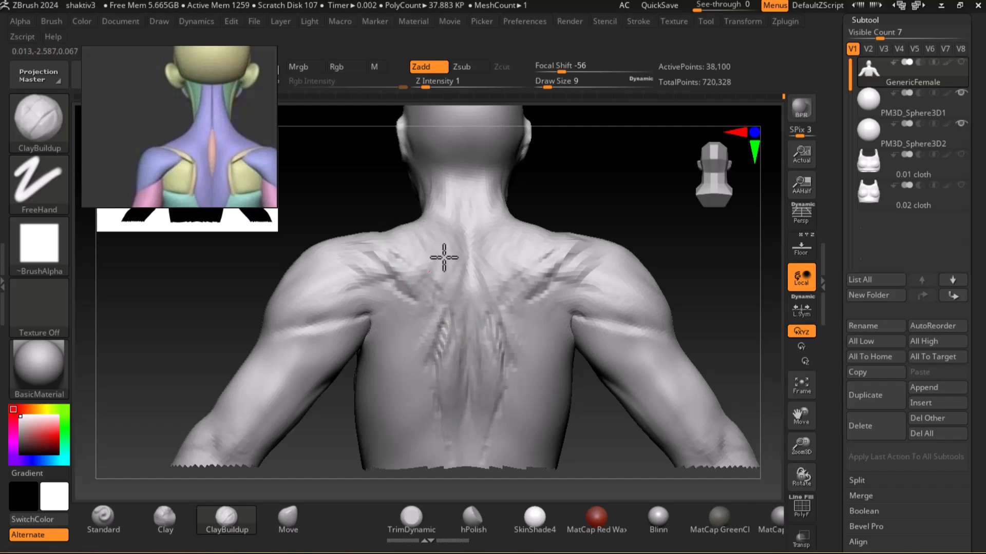
key(shift)
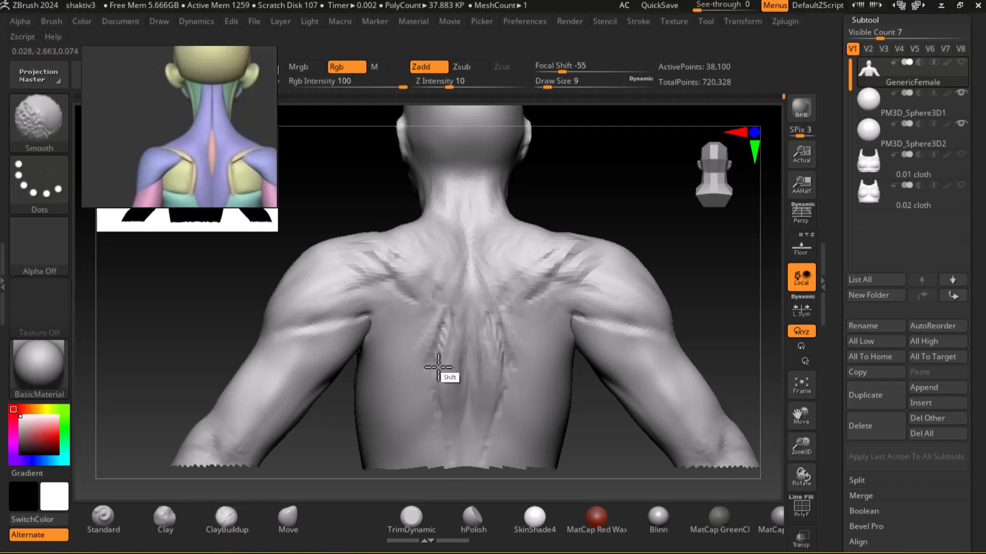
mouse_move(299, 321)
right_down()
mouse_move(229, 345)
mouse_move(246, 345)
mouse_move(209, 221)
mouse_move(325, 302)
right_up()
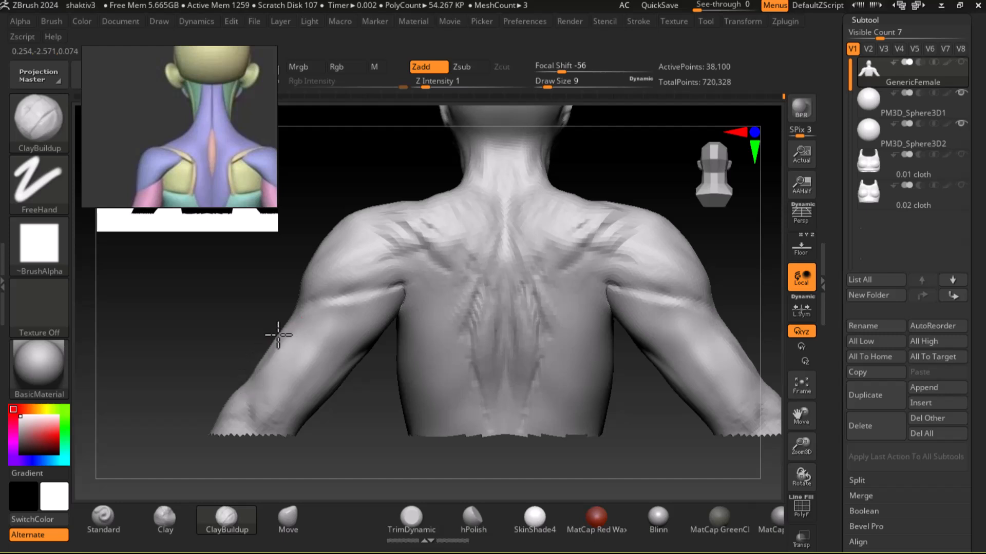
Step: Bring up the side-view muscle reference and build up the outer deltoid with ClayBuildup at draw size 22
key(shift)
shift+right_drag(344, 319, 695, 347)
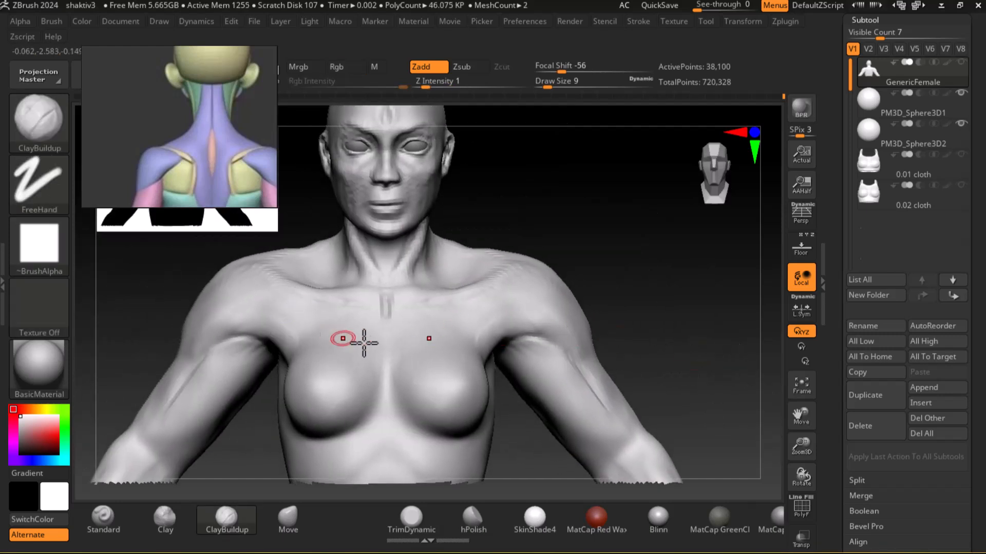
scroll(155, 150, down, 5)
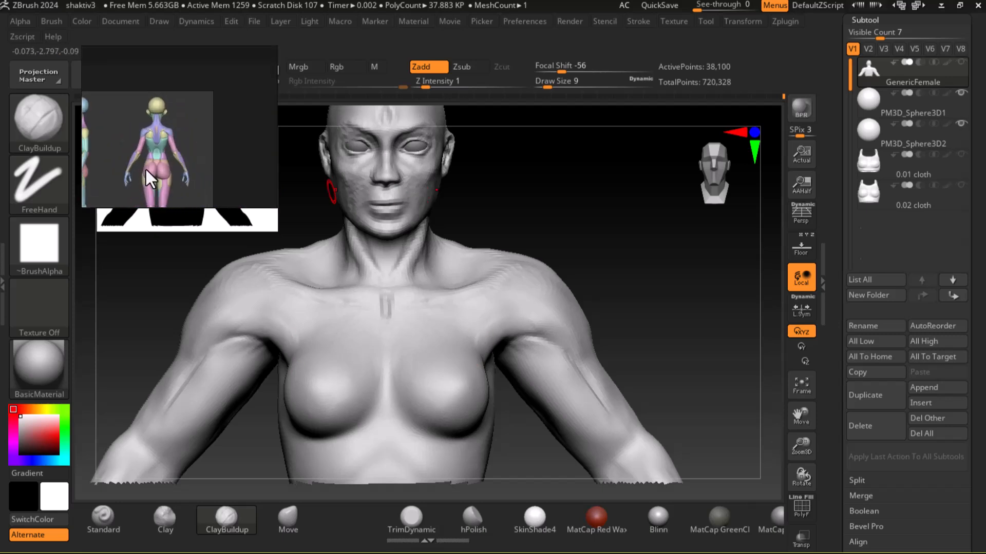
scroll(155, 142, up, 3)
scroll(219, 166, up, 2)
right_drag(403, 208, 676, 266)
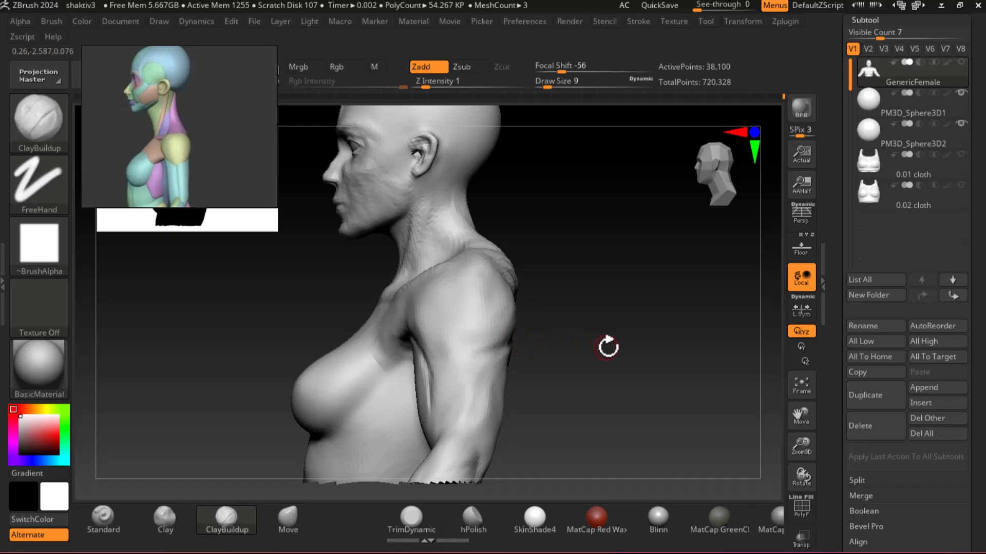
ctrl+right_drag(606, 348, 619, 365)
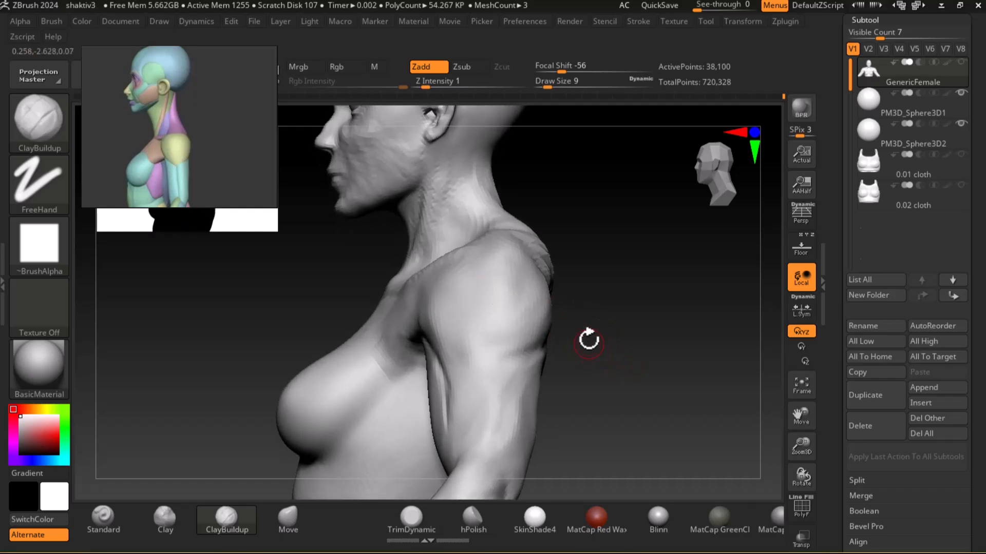
right_drag(590, 333, 614, 367)
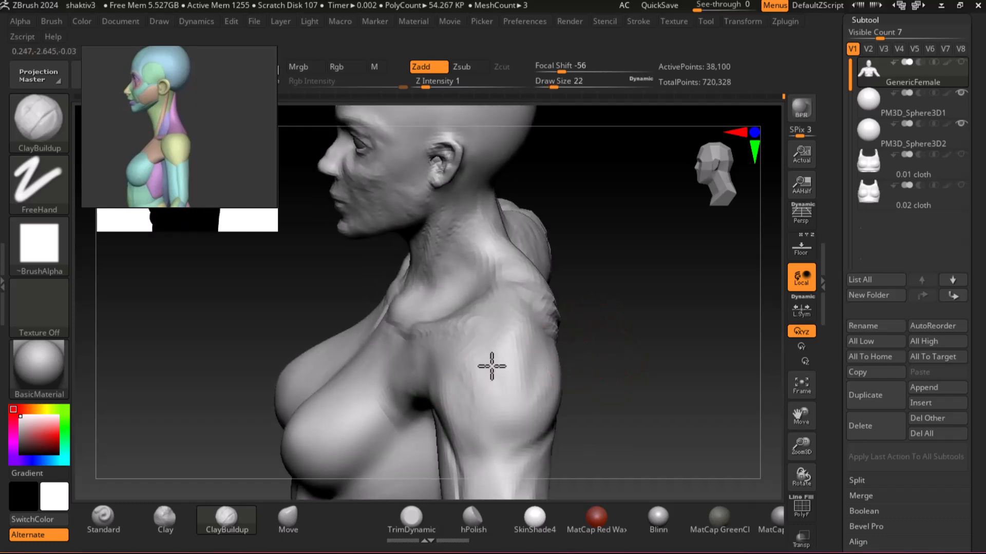
mouse_move(495, 391)
right_down()
mouse_move(532, 406)
mouse_move(686, 335)
mouse_move(504, 336)
right_up()
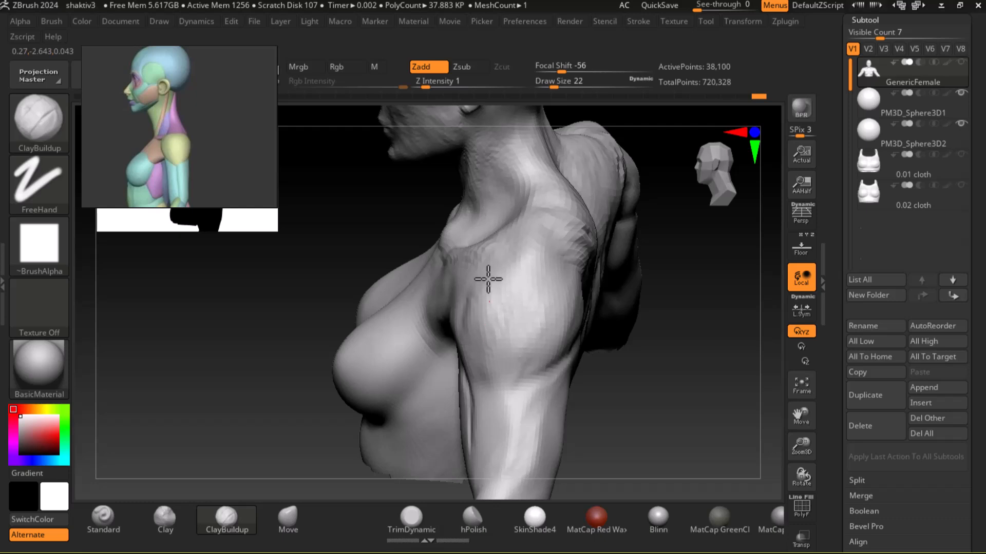
Step: Smooth the front and outer surfaces of the shoulders at draw size 22
right_drag(531, 315, 637, 368)
key(shift)
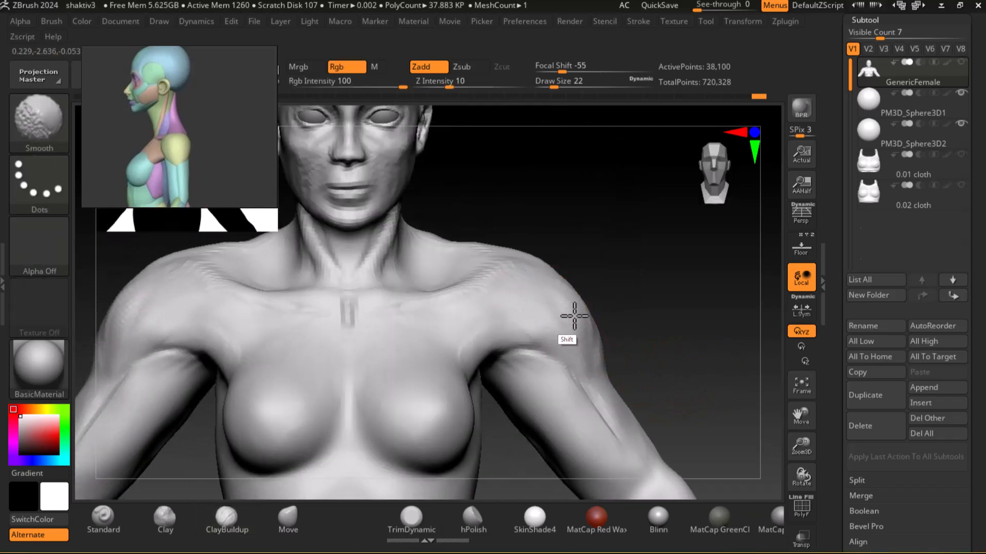
right_drag(546, 325, 207, 294)
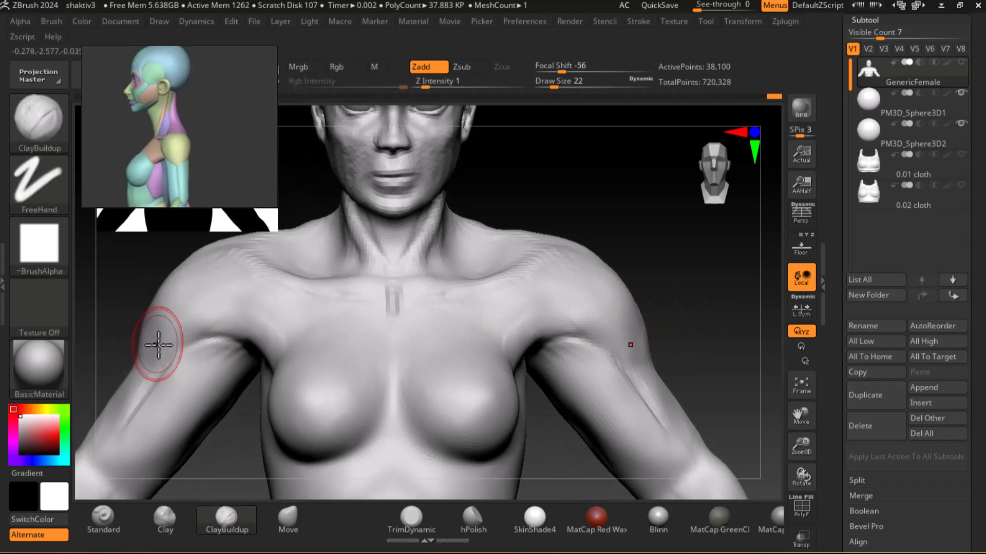
Step: Carve the deltoid's lower edge on the outer arm with the Standard brush in Zsub at draw size 3, and soften the transitions
mouse_move(704, 352)
right_down()
mouse_move(660, 353)
mouse_move(601, 398)
mouse_move(383, 465)
right_up()
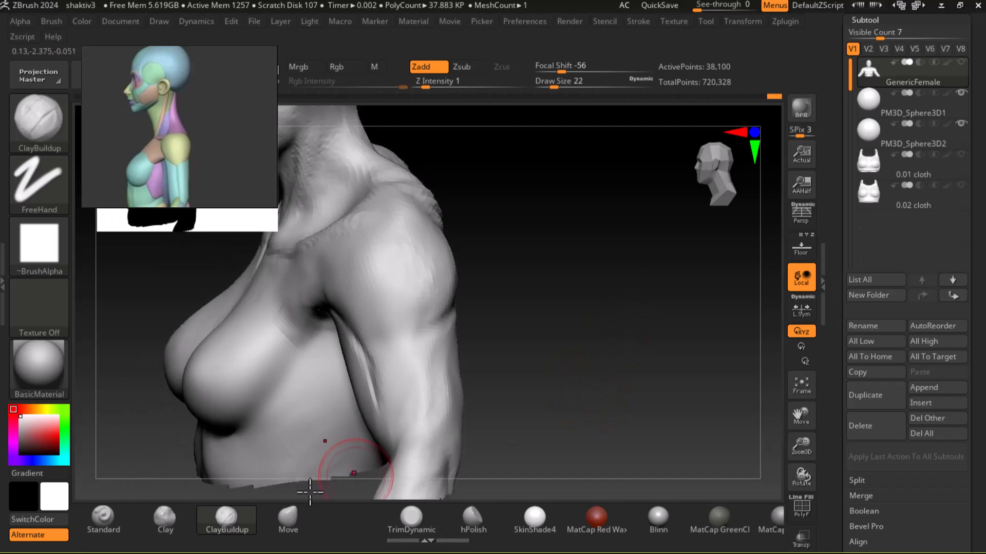
click(103, 514)
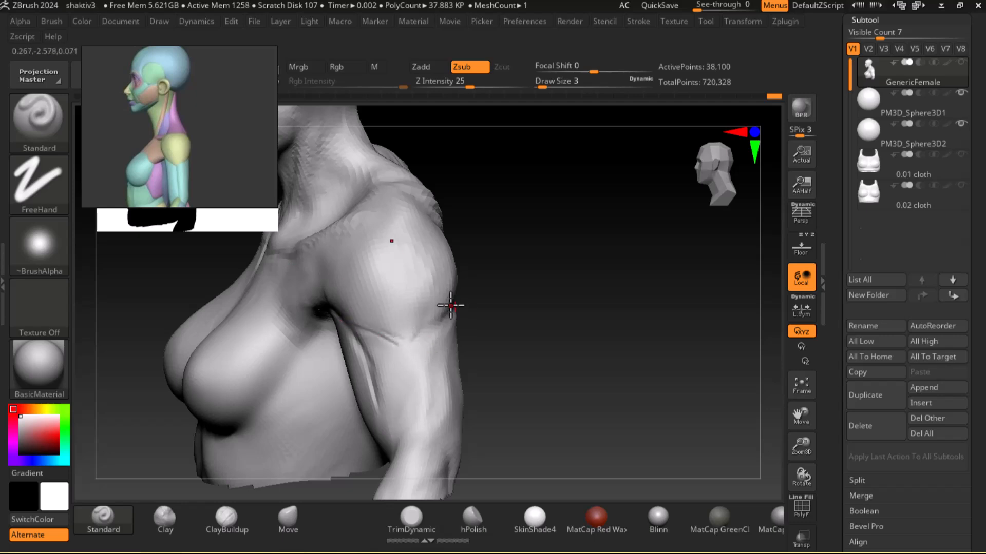
drag(562, 335, 731, 310)
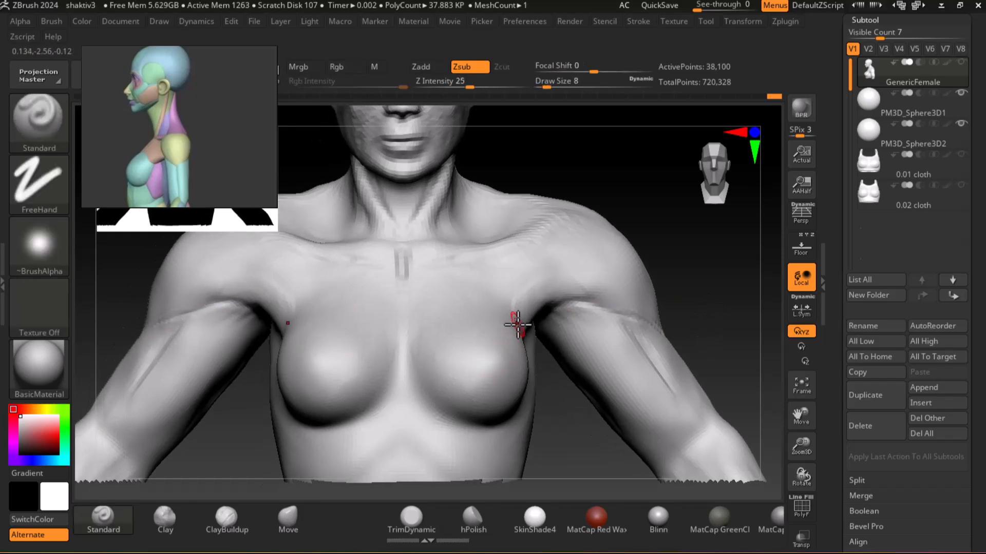
key(shift)
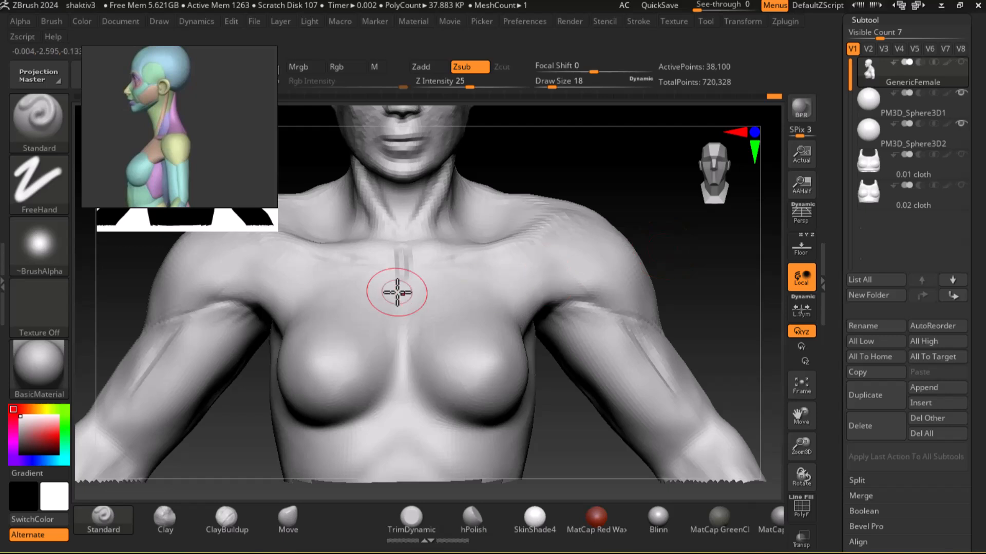
Step: Bring up the front-view muscle reference and reshape the trapezius slope and shoulder contours with the Move brush at draw size 30
scroll(225, 184, down, 5)
scroll(200, 180, up, 6)
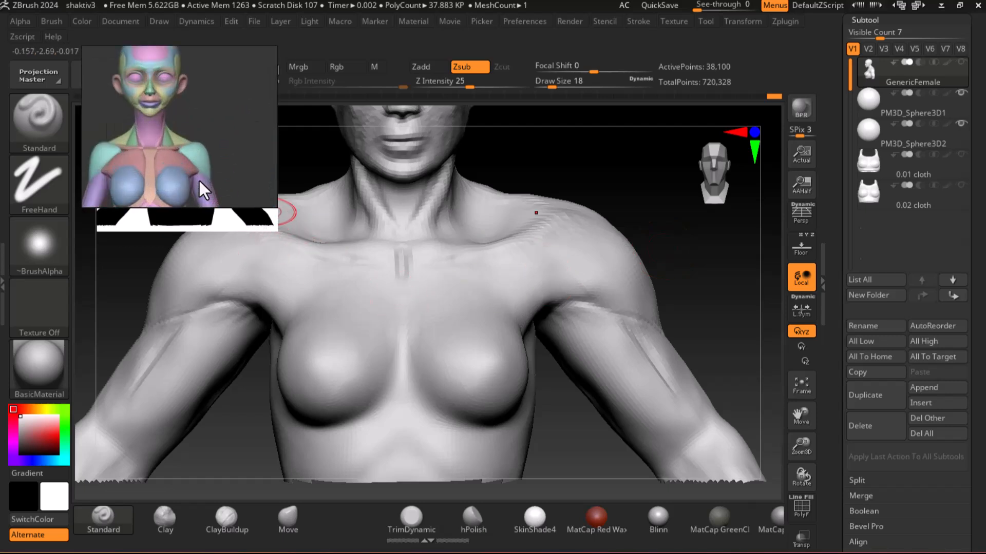
shift+drag(698, 288, 749, 364)
click(307, 513)
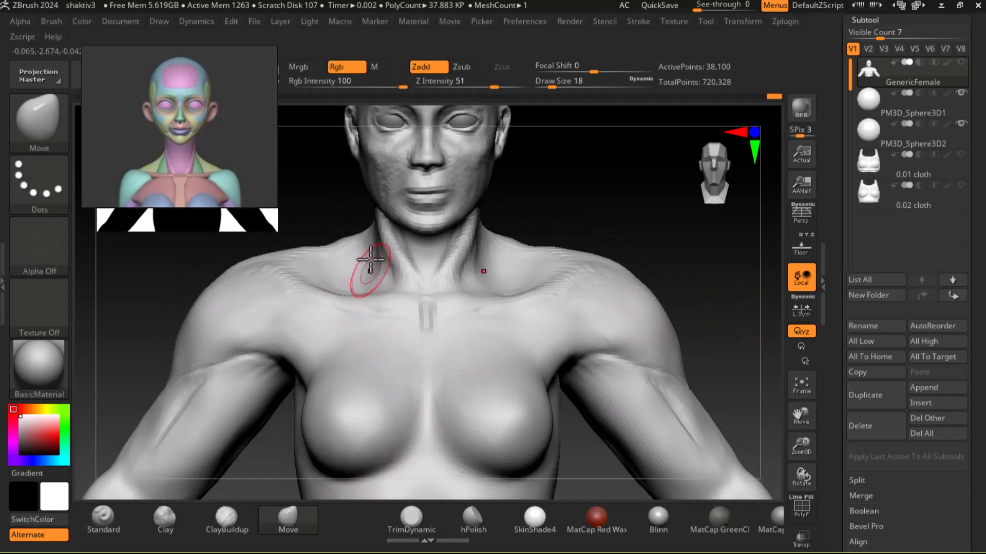
key(bracketright)
mouse_move(351, 266)
mouse_down()
mouse_move(344, 240)
mouse_move(257, 264)
mouse_up()
key(bracketright)
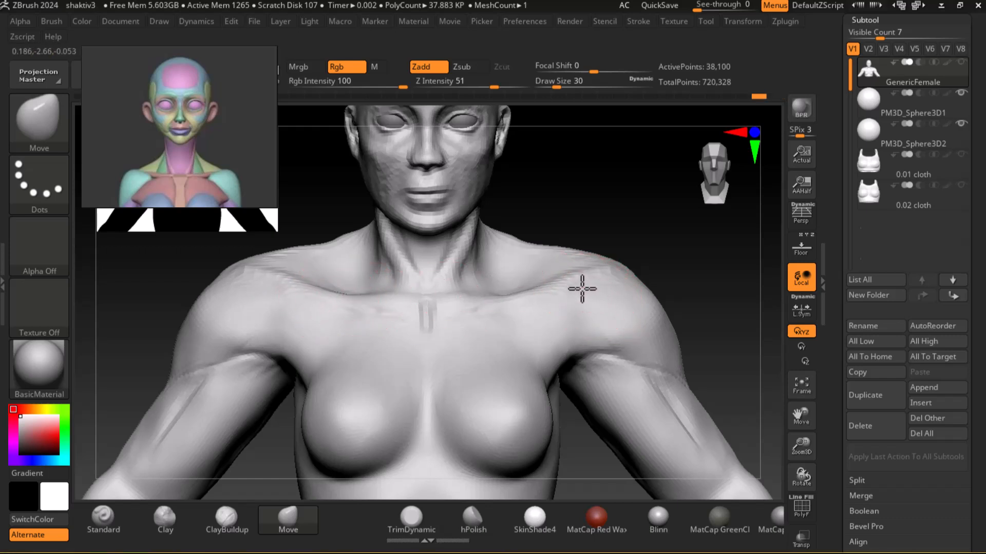
key(shift)
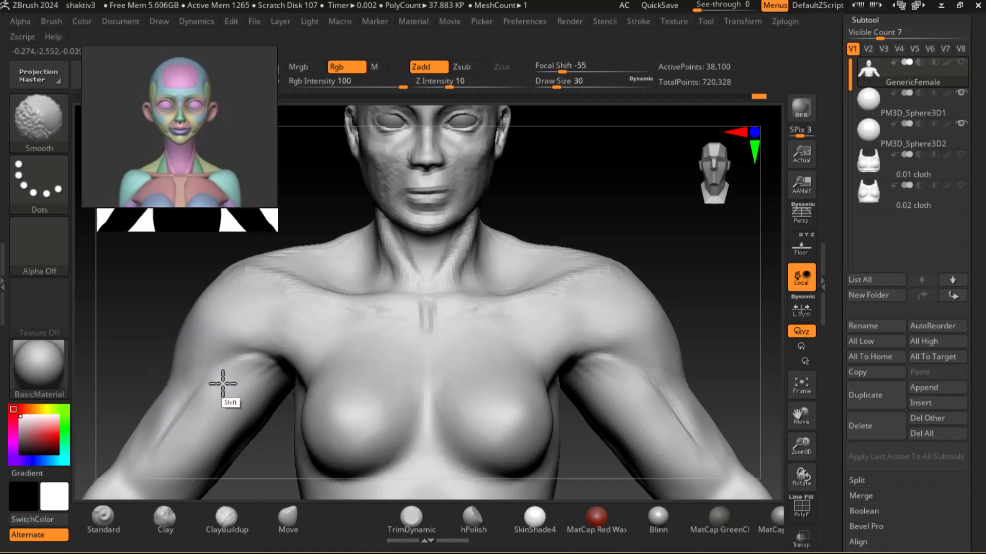
Step: Bring up the front view of the red muscle reference and compare its neck, collarbones and shoulders with the sculpt
mouse_move(716, 288)
mouse_down()
mouse_move(697, 270)
mouse_move(694, 220)
mouse_up()
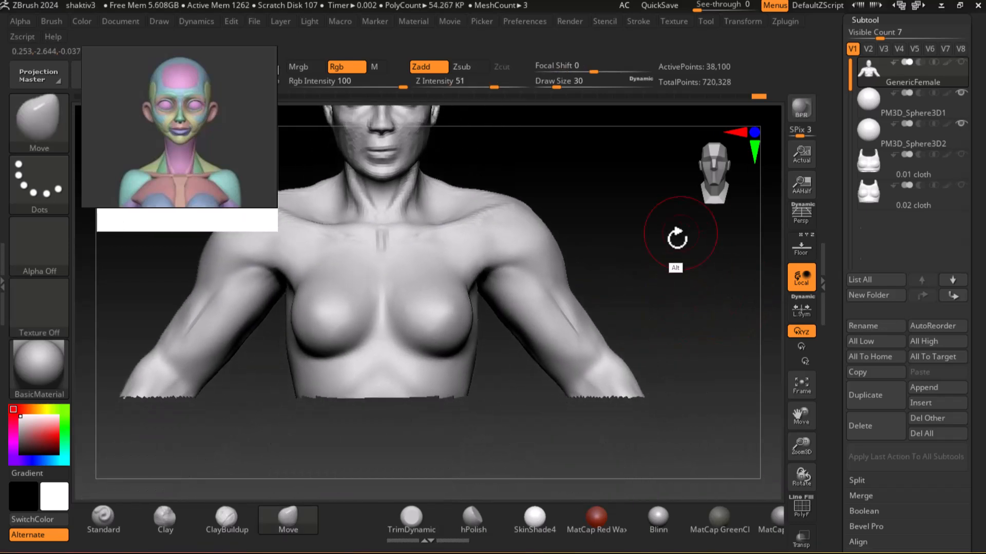
alt+drag(676, 286, 646, 302)
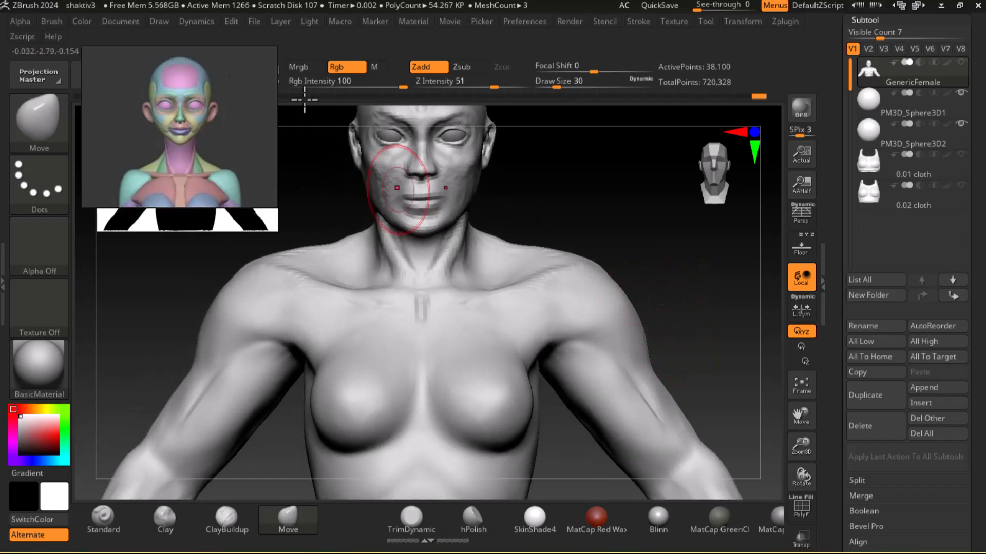
scroll(201, 128, down, 12)
scroll(185, 189, down, 5)
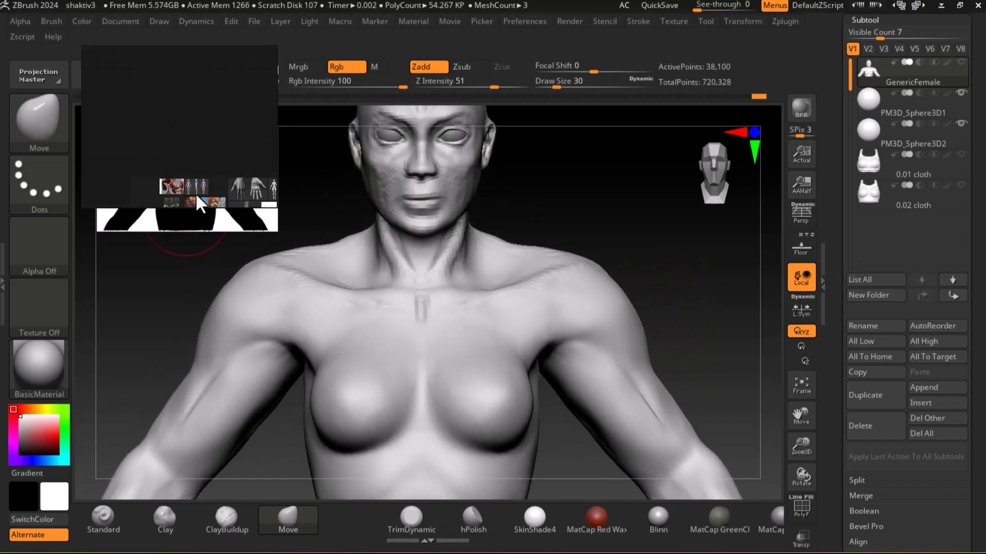
scroll(250, 145, up, 12)
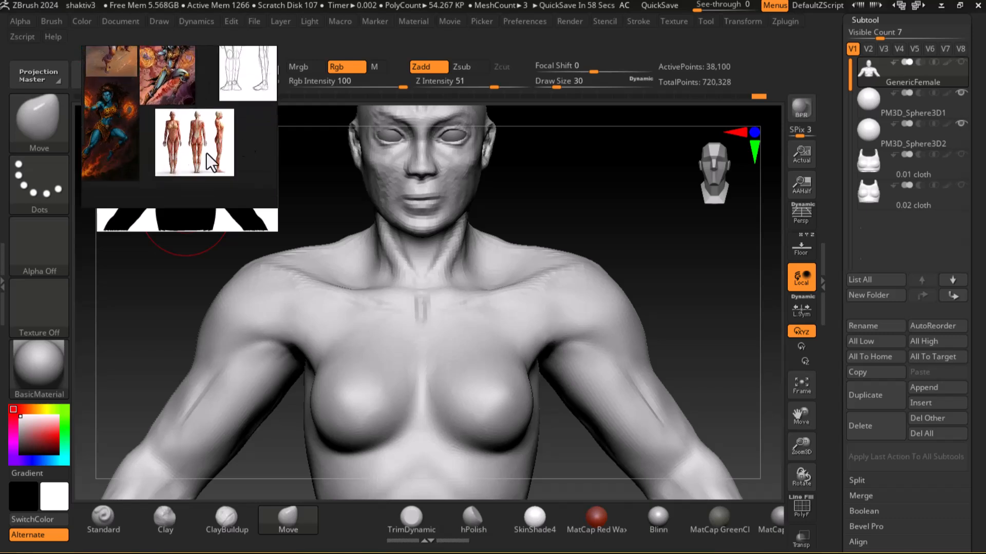
scroll(191, 152, up, 3)
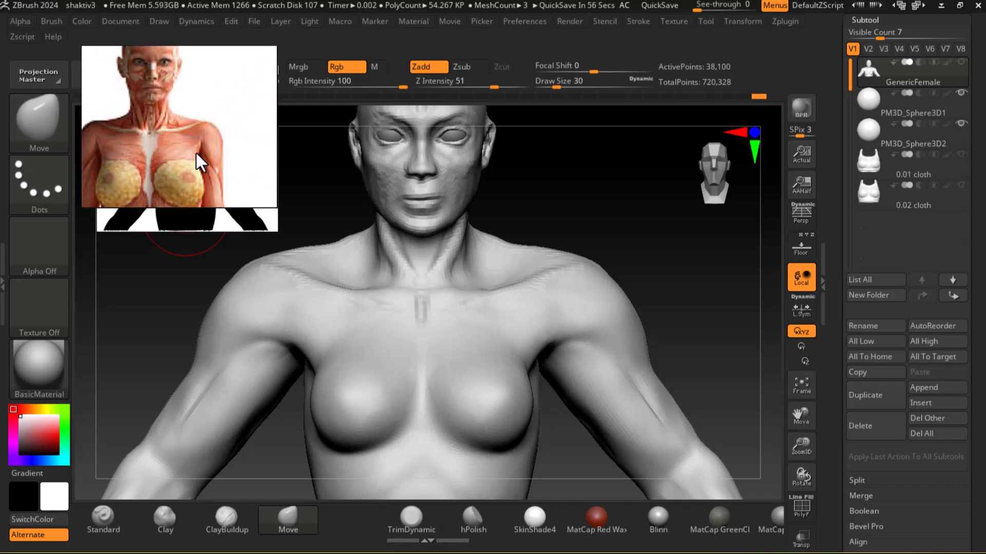
middle_drag(202, 124, 213, 156)
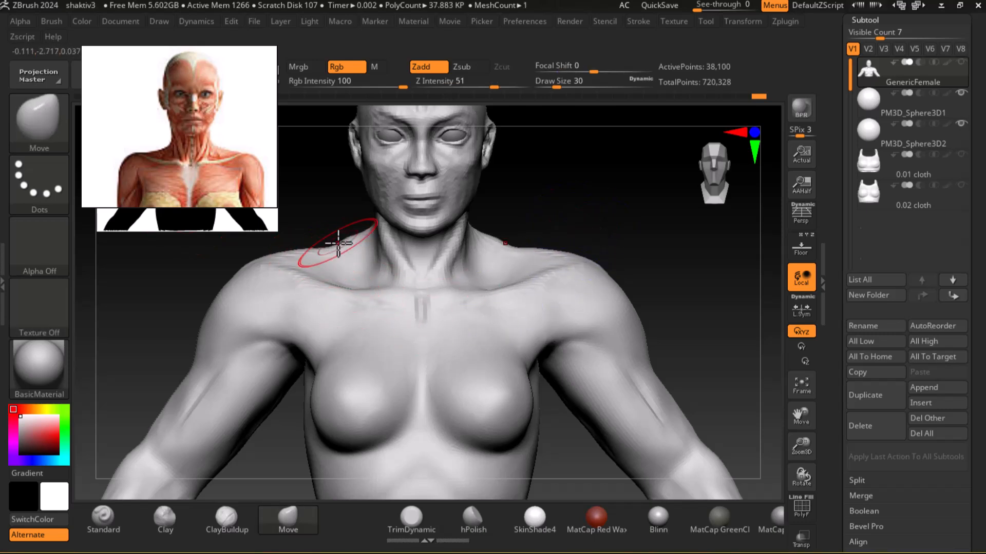
key(shift)
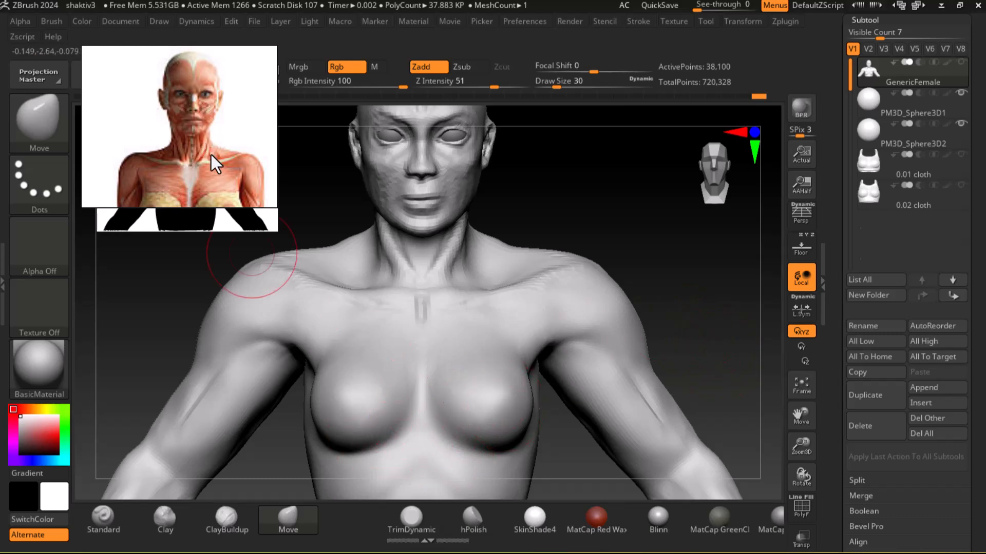
Step: Examine the full-body muscle reference, including the front and back views of the legs
scroll(211, 155, down, 10)
middle_drag(213, 173, 178, 126)
scroll(178, 126, up, 2)
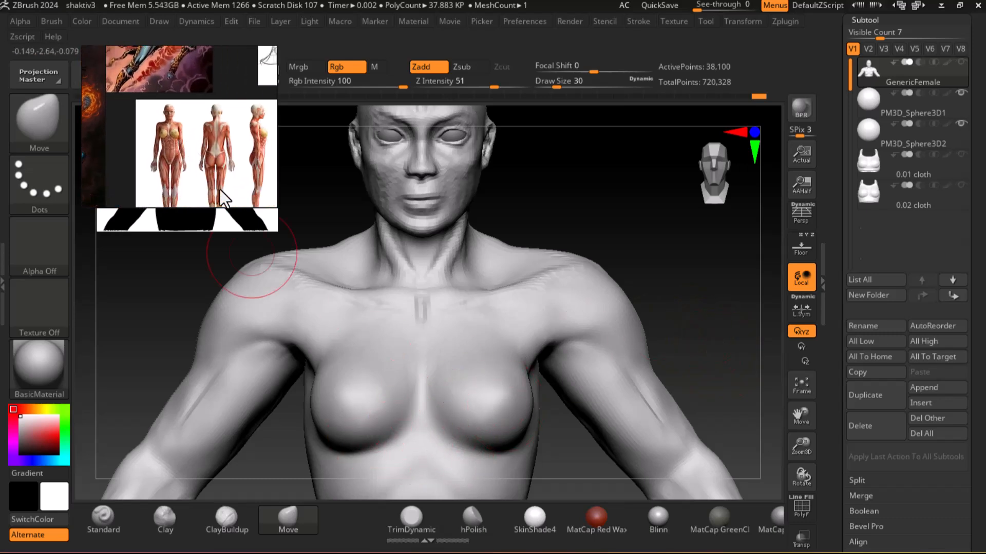
scroll(155, 115, up, 3)
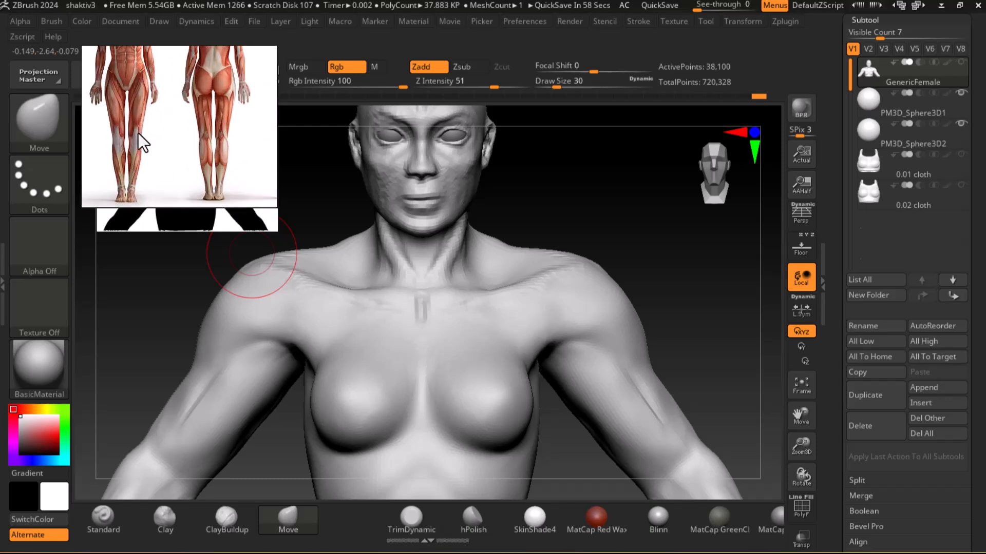
scroll(138, 134, down, 1)
scroll(199, 170, down, 4)
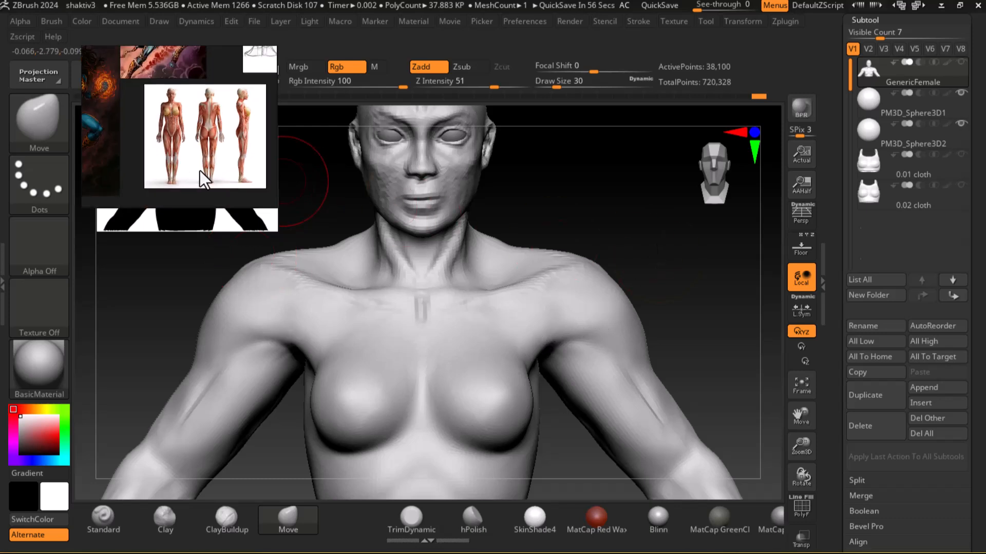
Step: Bring up the blue warrior's leg in the reference board
scroll(180, 167, up, 5)
middle_drag(98, 172, 224, 181)
scroll(179, 177, up, 3)
middle_drag(187, 147, 208, 164)
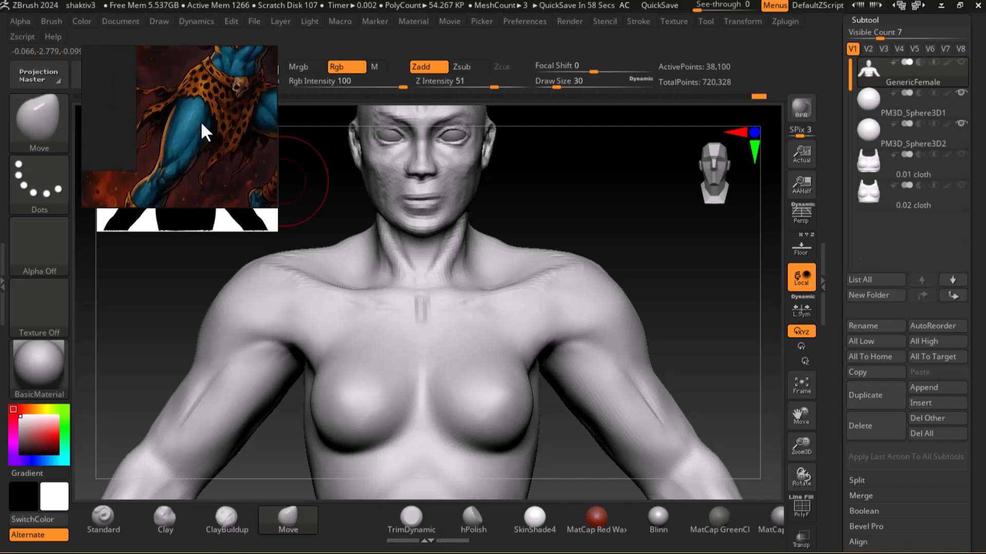
Step: Unhide the full body and build up the knees and lower thighs with the ClayBuildup brush at draw size 22
alt+drag(731, 341, 701, 187)
ctrl+shift+click(712, 318)
alt+drag(686, 391, 688, 224)
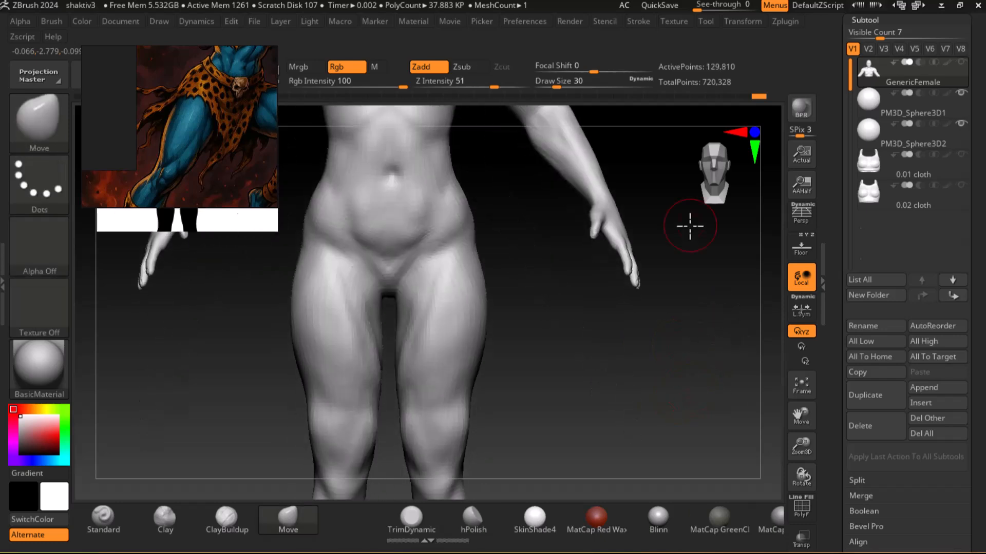
alt+drag(581, 453, 614, 279)
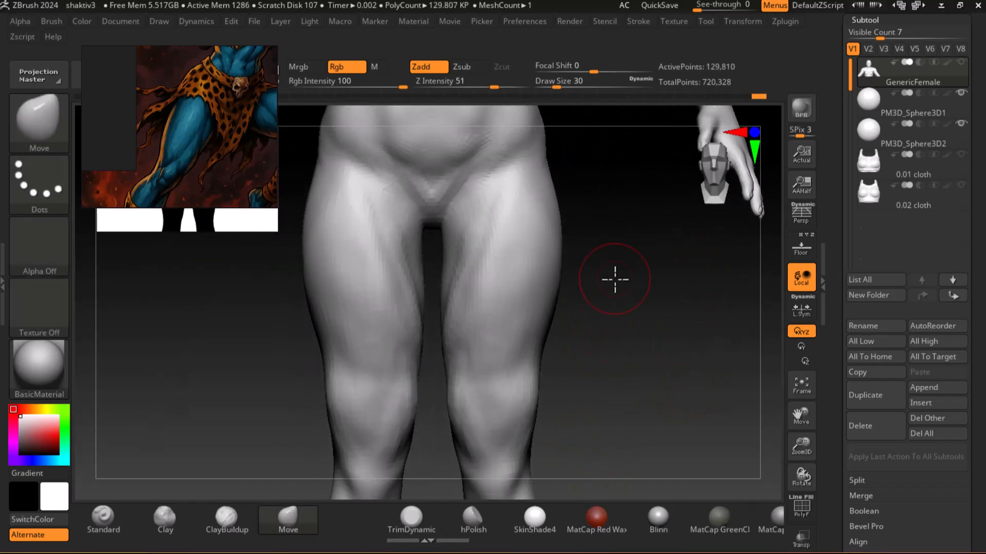
drag(564, 407, 481, 407)
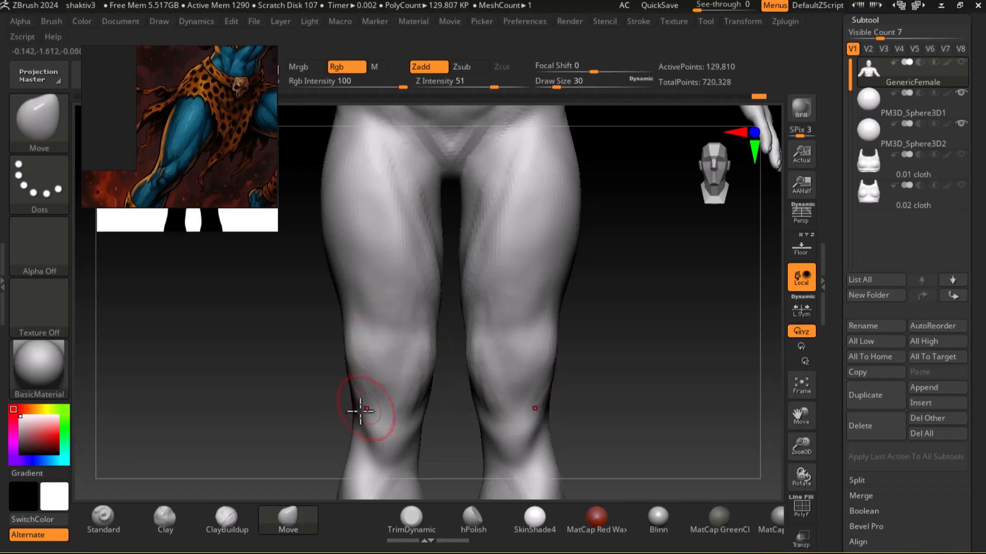
click(222, 516)
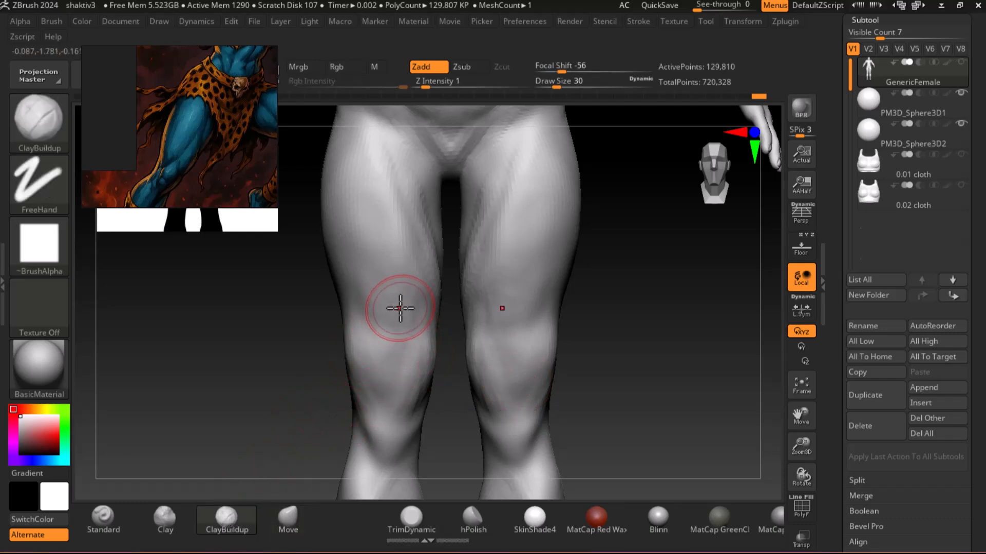
key(bracketleft)
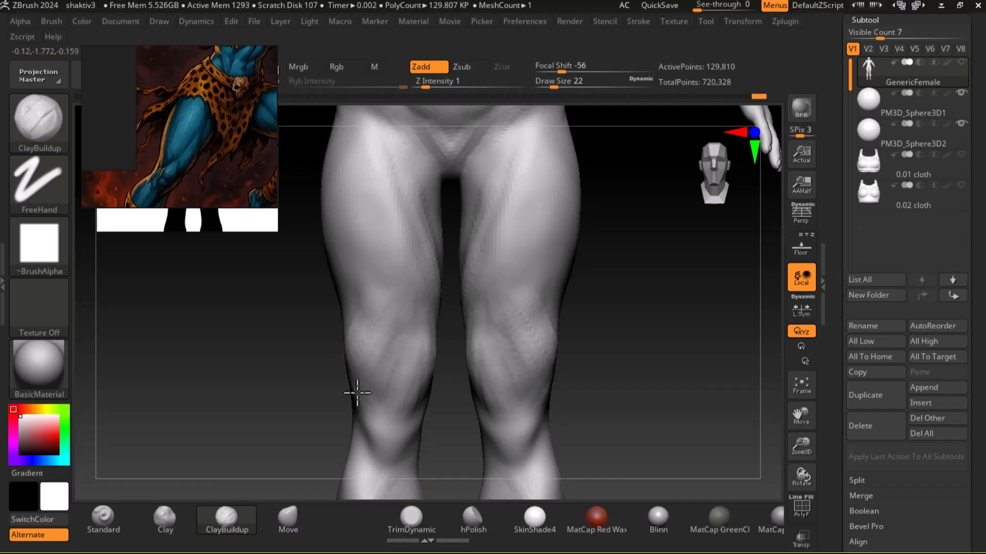
Step: Refine the muscle forms around both kneecaps with ClayBuildup and smooth their transitions into the thighs
drag(588, 307, 524, 391)
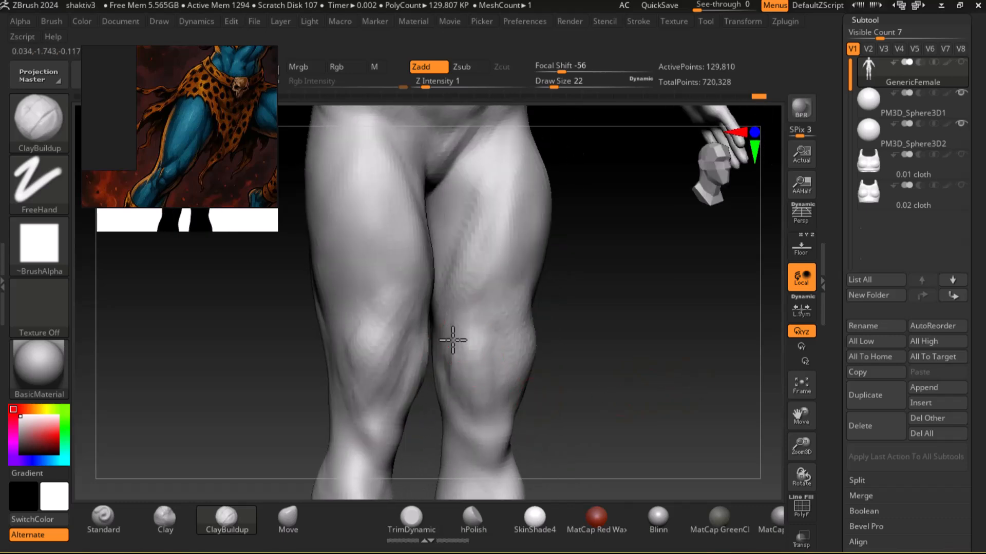
key(shift)
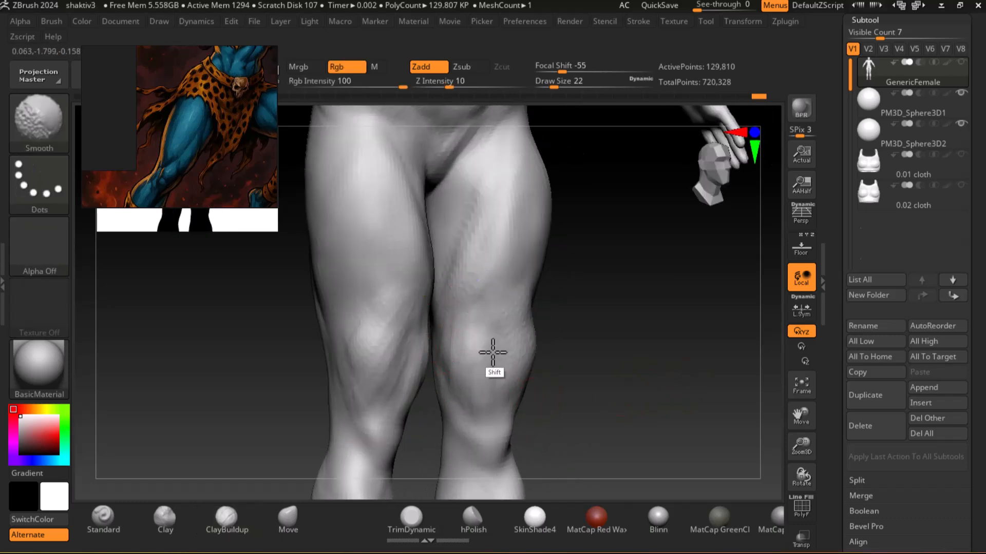
mouse_move(541, 334)
shift+mouse_down()
mouse_move(616, 359)
mouse_move(587, 344)
mouse_move(447, 331)
shift+mouse_up()
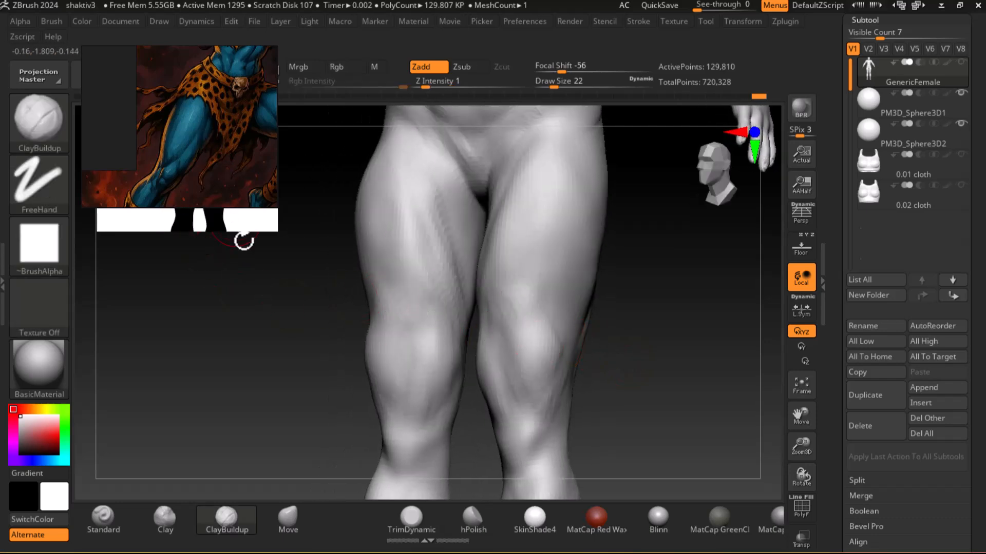
drag(701, 370, 611, 372)
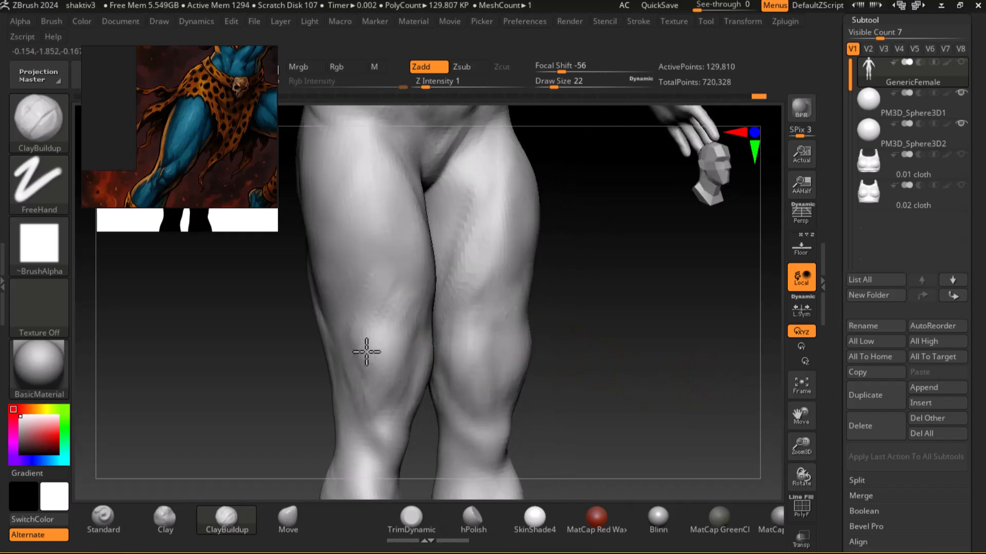
key(shift)
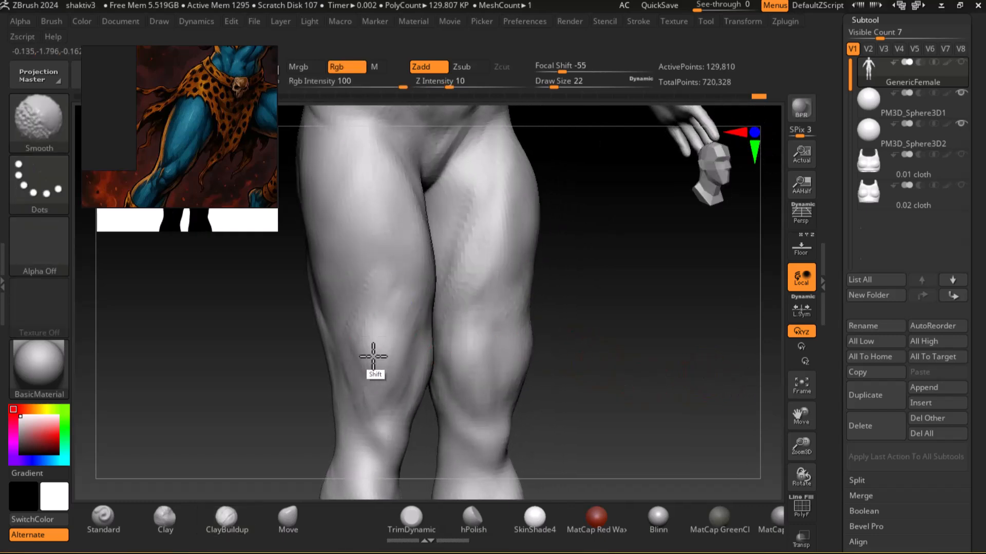
shift+drag(662, 352, 724, 348)
Step: Compare the sculpt's upper body with the blue warrior's torso and arms in the reference board
alt+drag(644, 210, 607, 416)
key(shift)
alt+drag(629, 190, 633, 390)
mouse_move(632, 329)
alt+mouse_down()
mouse_move(625, 431)
mouse_move(610, 392)
alt+mouse_up()
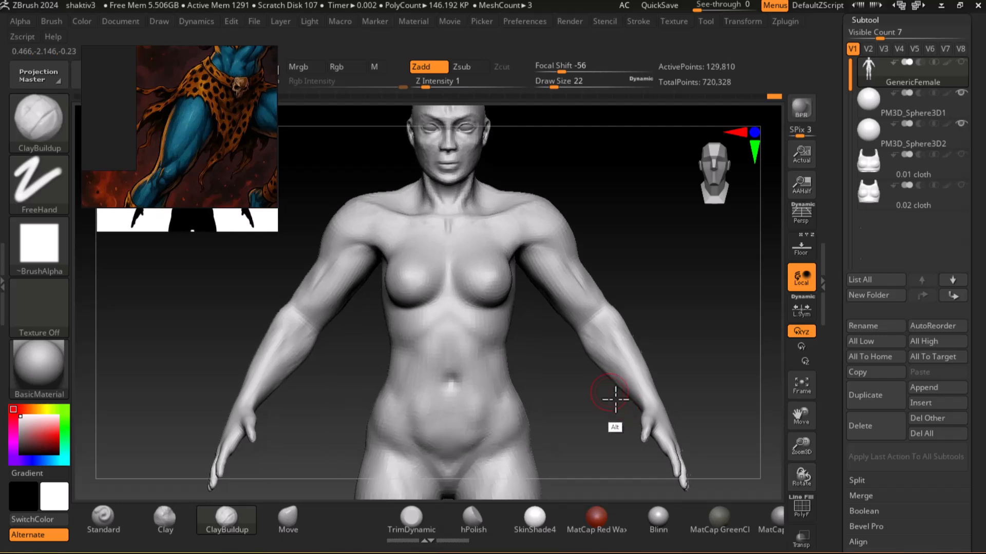
mouse_move(230, 58)
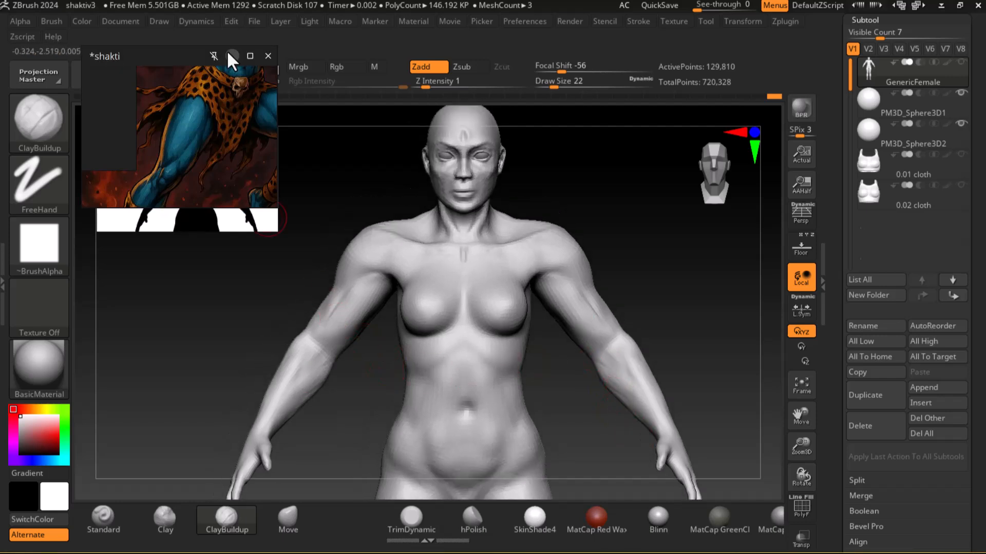
scroll(224, 135, down, 3)
middle_drag(200, 139, 189, 196)
scroll(194, 185, down, 2)
scroll(218, 182, up, 3)
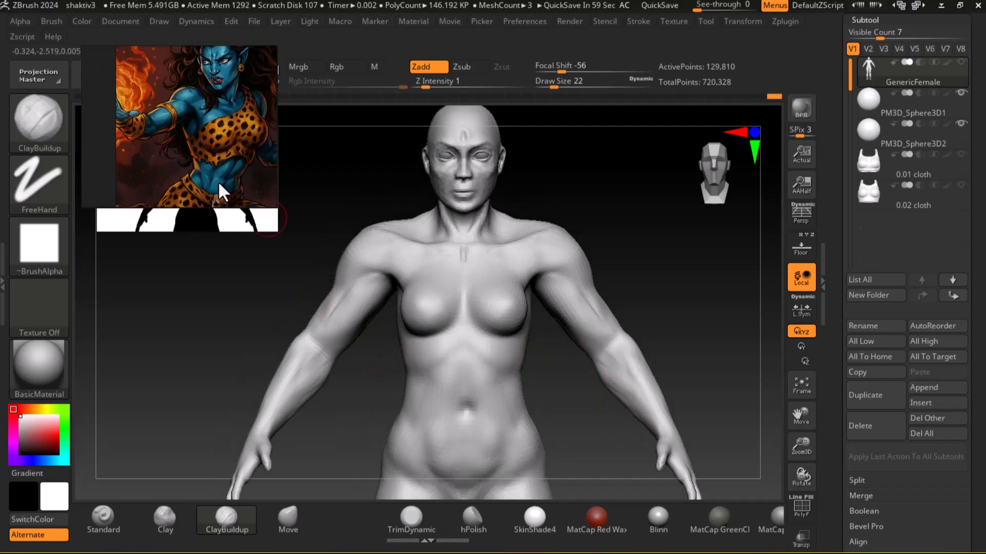
Step: Widen the sides of the back below the armpits with the Move brush at draw size 54, checking the silhouette from front and back
alt+drag(579, 411, 227, 283)
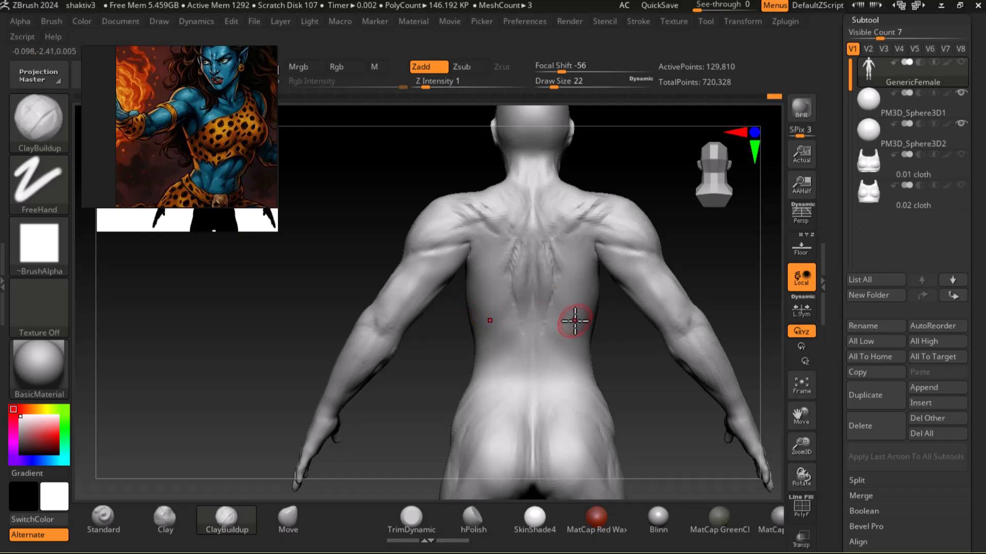
alt+drag(720, 258, 652, 370)
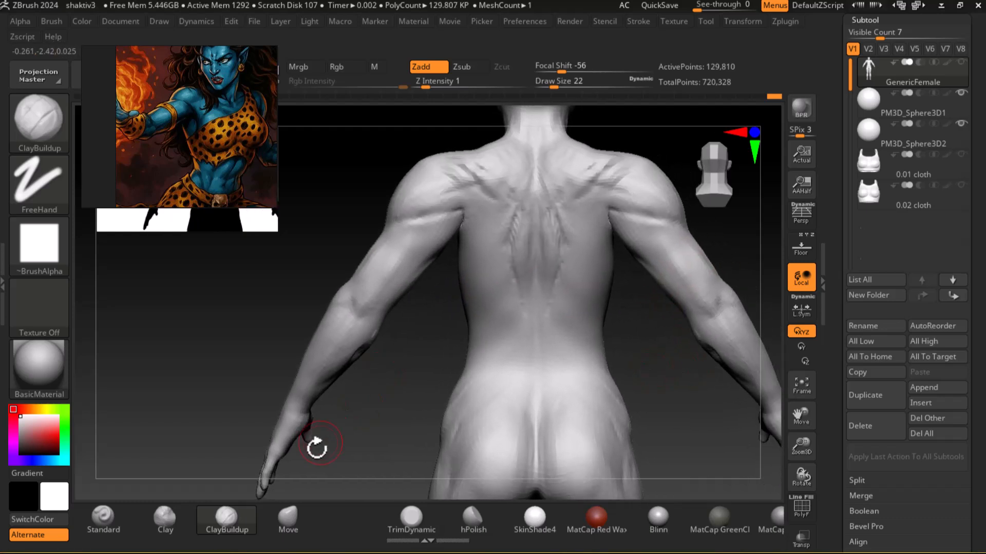
click(288, 518)
key(bracketright)
key(bracketright)
drag(464, 229, 455, 271)
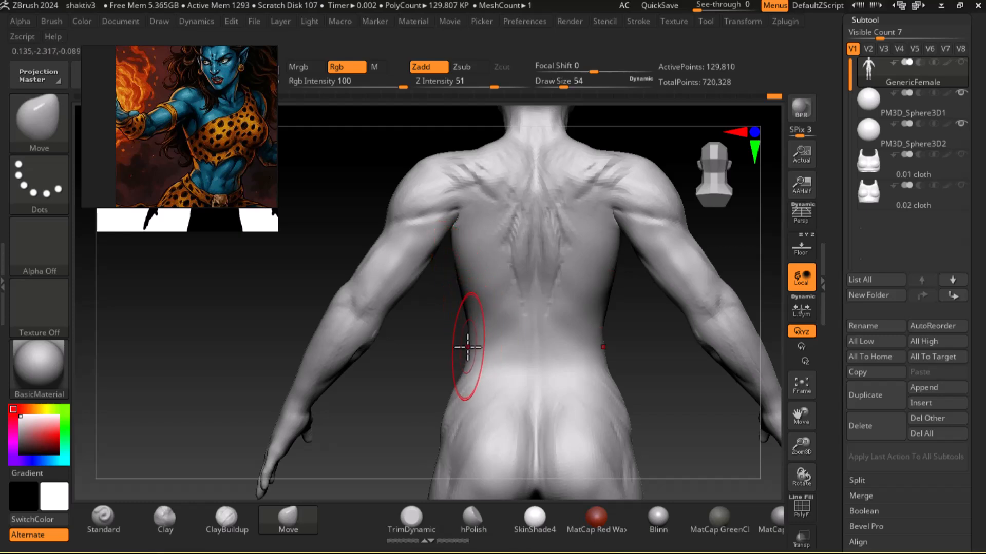
drag(451, 279, 738, 308)
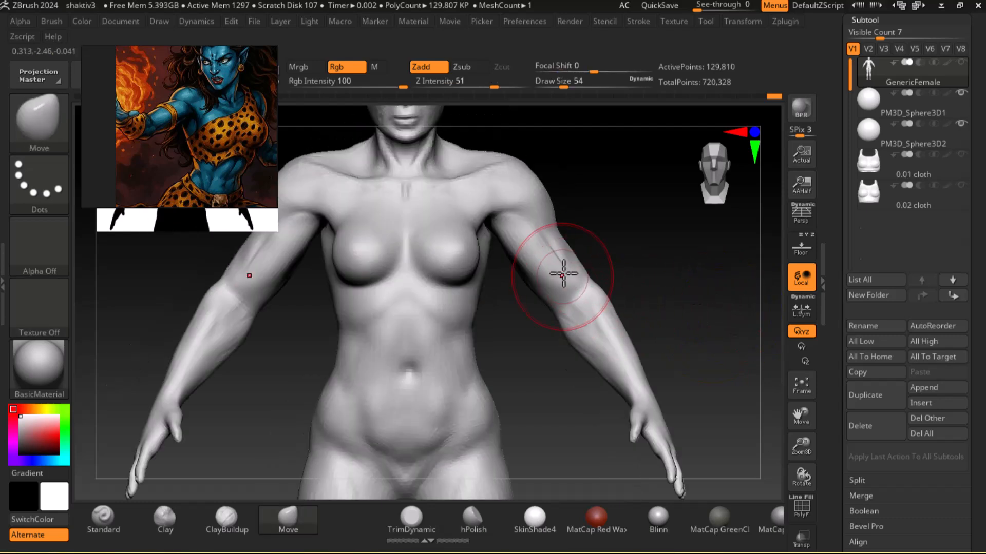
mouse_move(638, 247)
mouse_down()
mouse_move(542, 263)
mouse_move(348, 222)
mouse_move(363, 255)
mouse_up()
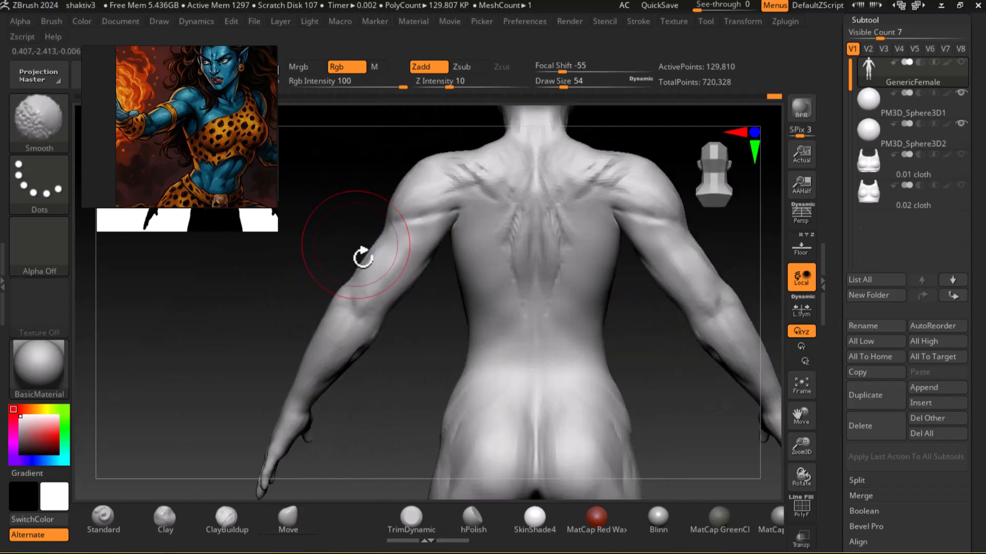
drag(453, 224, 451, 253)
drag(398, 372, 742, 326)
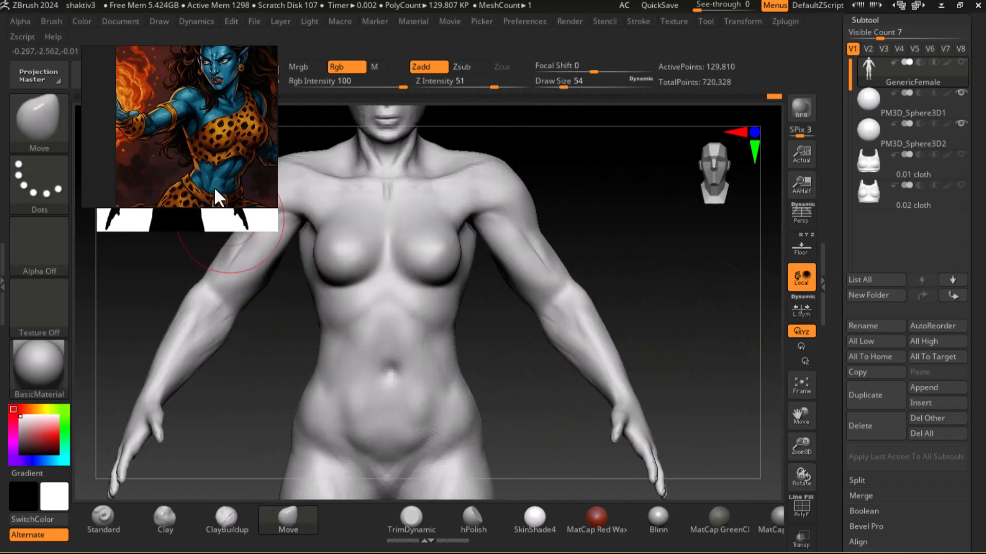
Step: Add volume to the breasts with the ClayBuildup brush at draw size 26 and smooth them into the chest
alt+drag(696, 285, 670, 337)
click(231, 532)
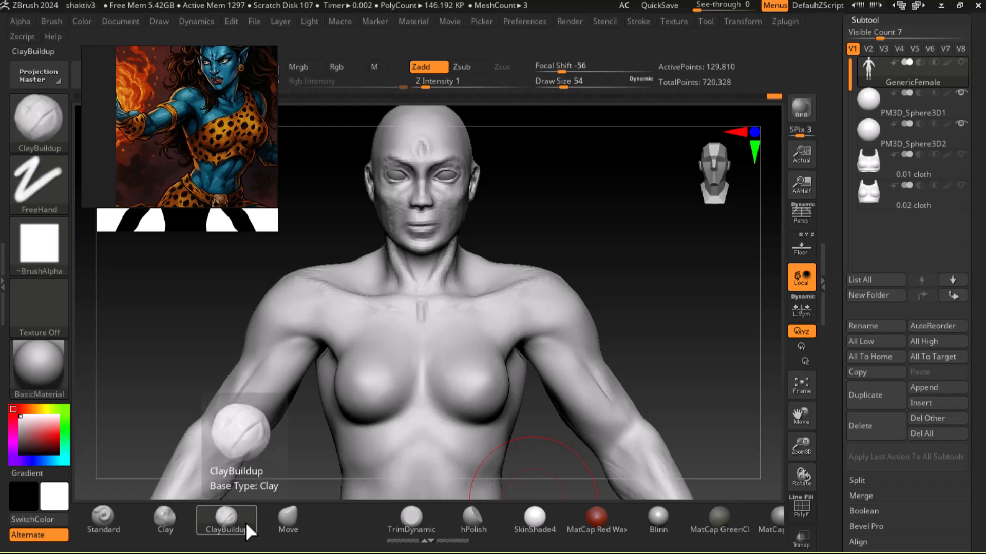
drag(613, 311, 590, 329)
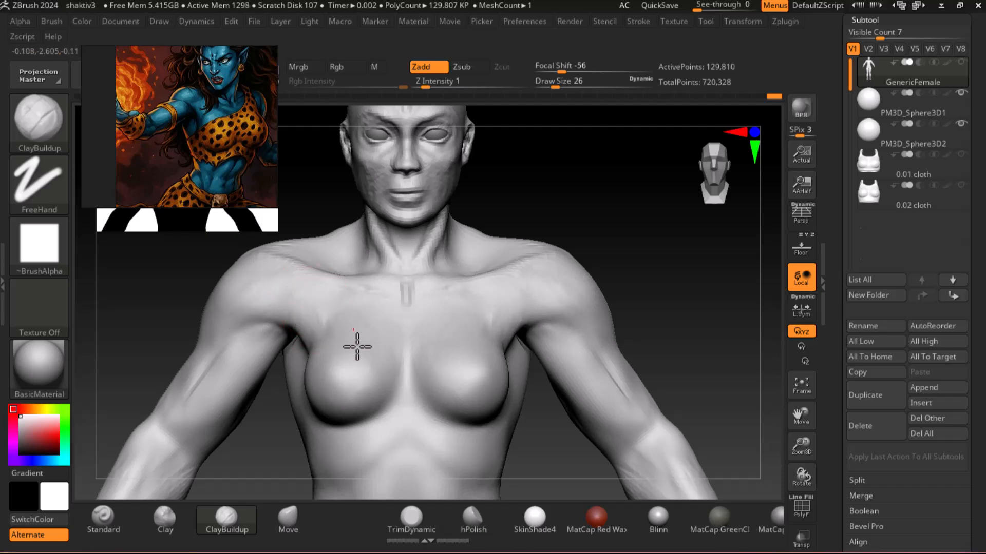
drag(693, 315, 728, 291)
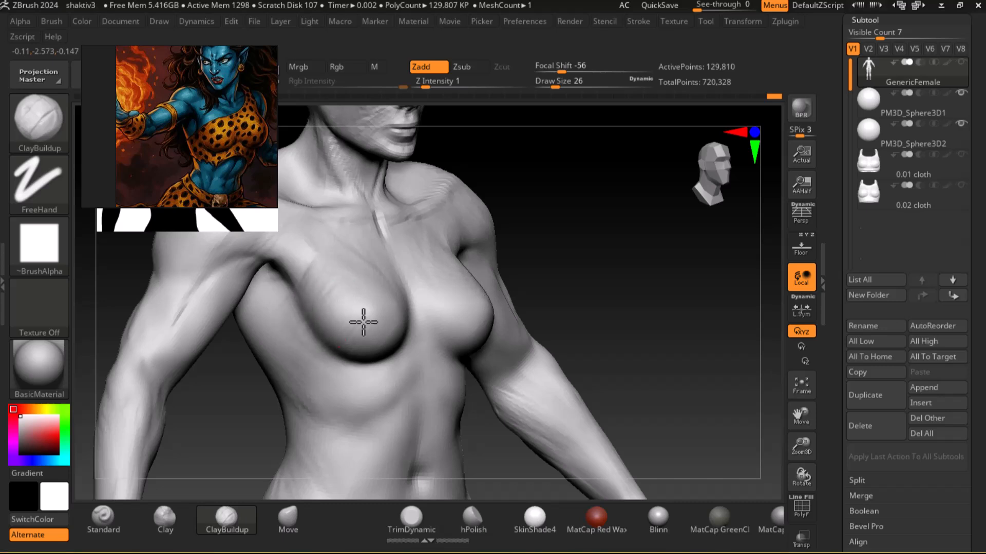
drag(631, 298, 584, 330)
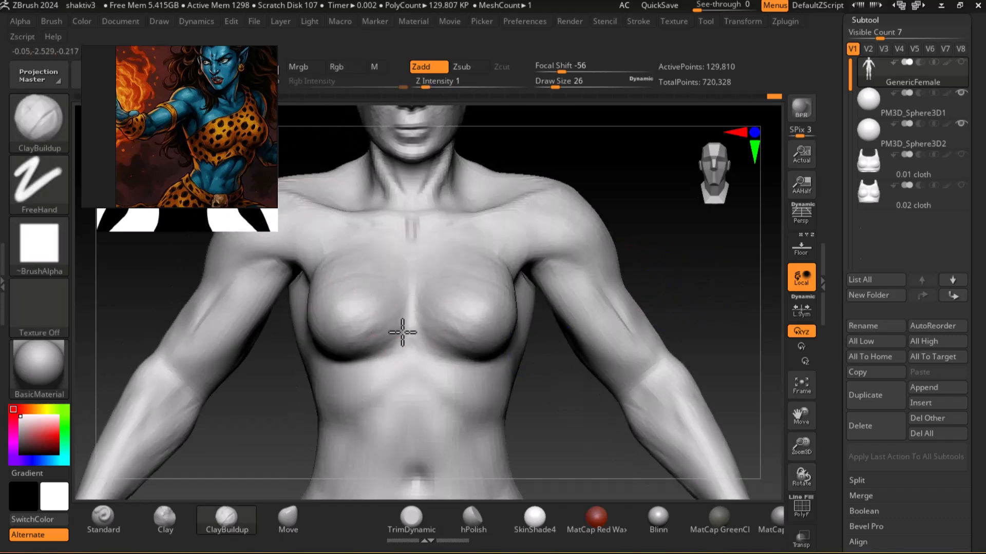
mouse_move(657, 266)
mouse_down()
mouse_move(744, 276)
mouse_move(312, 282)
mouse_up()
key(shift)
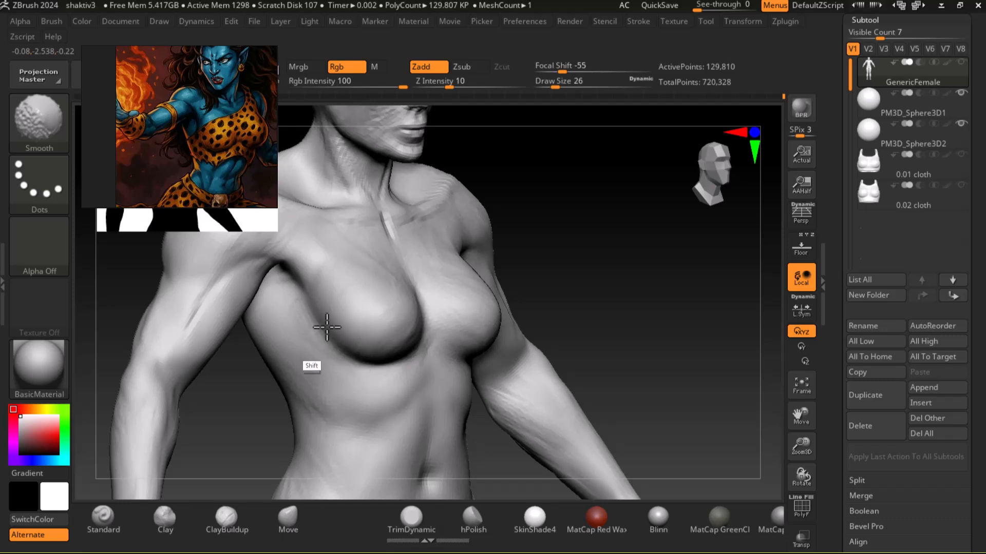
Step: Define the central abdominal muscles above the navel with ClayBuildup, reducing the draw size to 18 for finer strokes
mouse_move(621, 297)
mouse_down()
mouse_move(649, 297)
mouse_move(673, 259)
mouse_up()
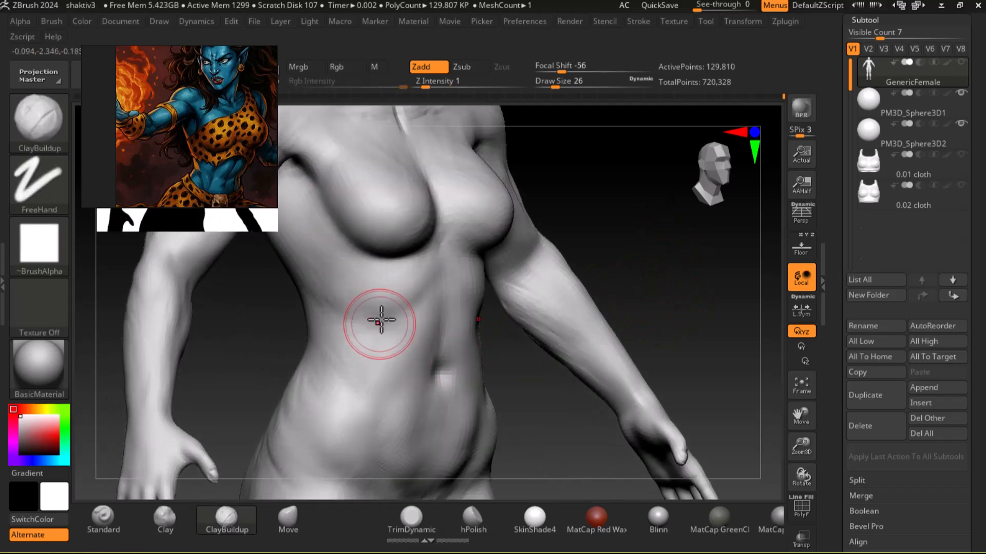
mouse_move(440, 330)
mouse_down()
mouse_move(654, 278)
mouse_move(638, 359)
mouse_move(454, 323)
mouse_up()
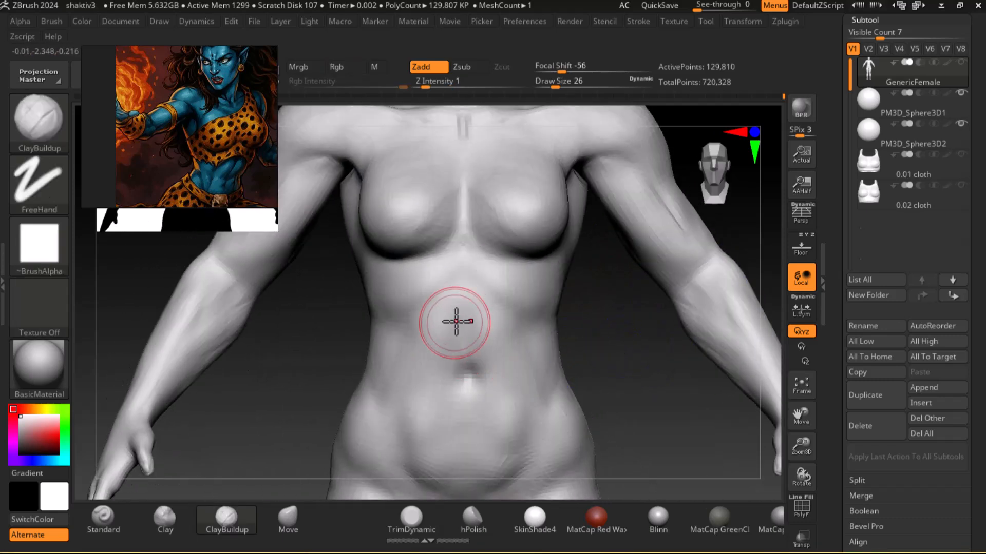
alt+drag(460, 363, 470, 359)
key([)
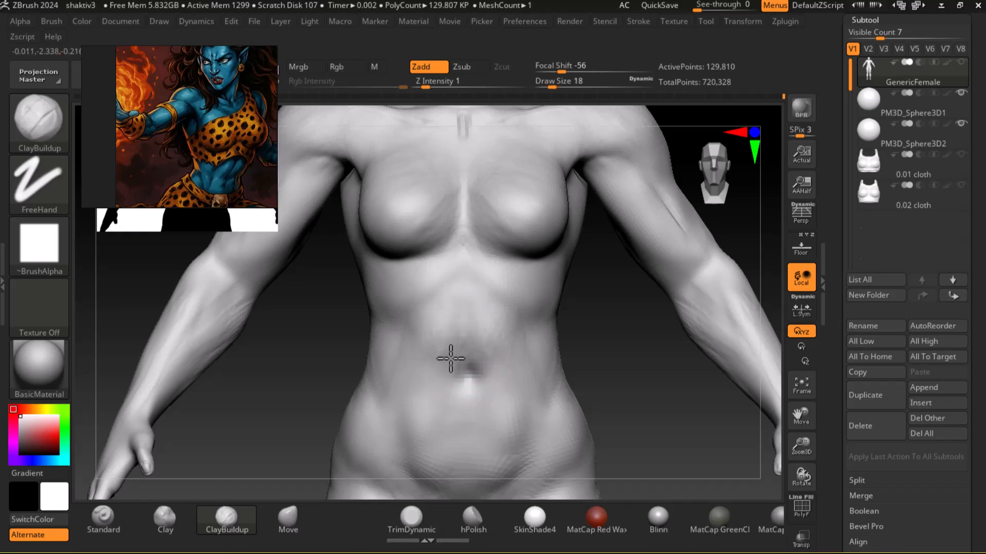
Step: Sculpt the lower abdomen and the creases running from hips to groin with ClayBuildup at draw size 18, and smooth them
alt+drag(421, 395, 424, 296)
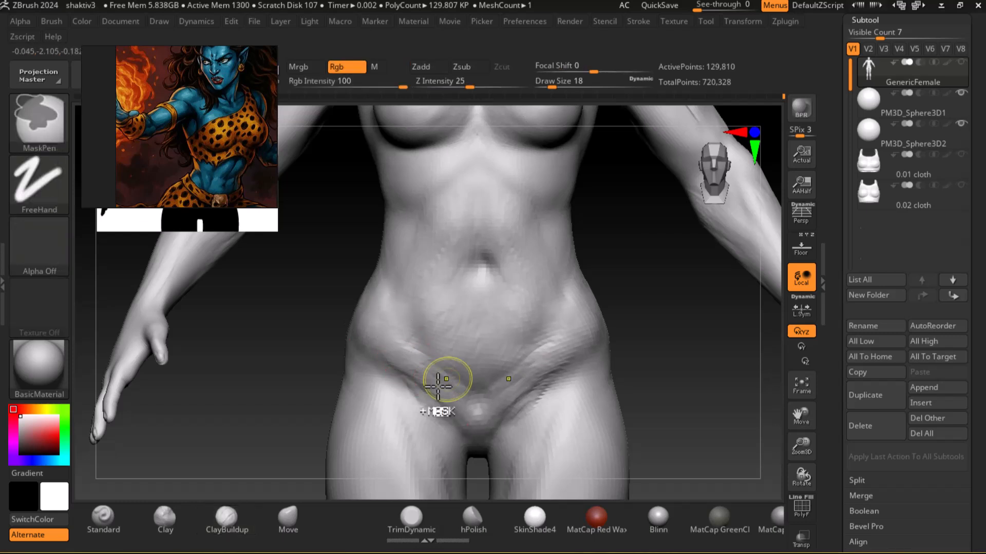
key(shift)
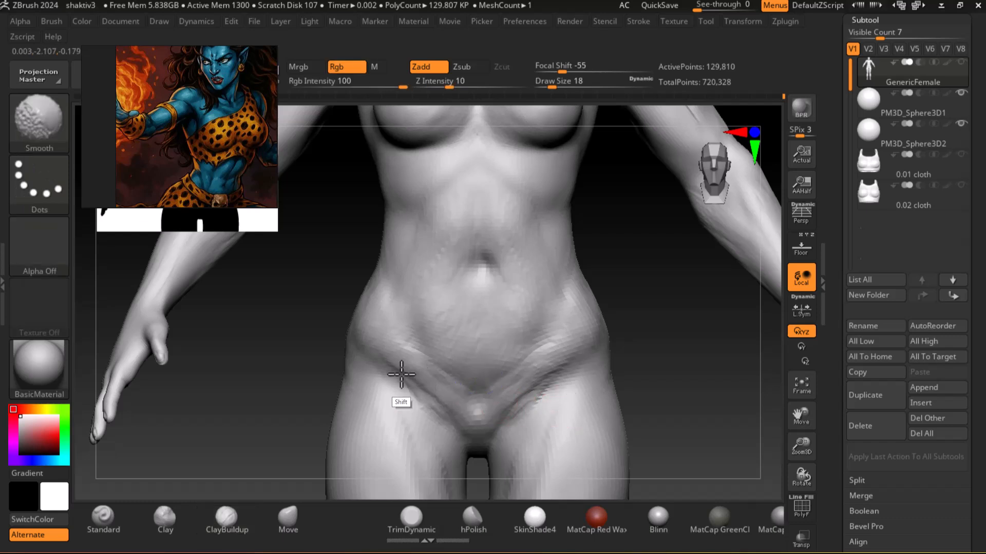
mouse_move(457, 415)
shift+mouse_down()
mouse_move(486, 438)
mouse_move(470, 428)
shift+mouse_up()
alt+drag(702, 409, 696, 284)
mouse_move(714, 328)
mouse_down()
mouse_move(711, 341)
mouse_move(733, 347)
mouse_move(719, 342)
mouse_up()
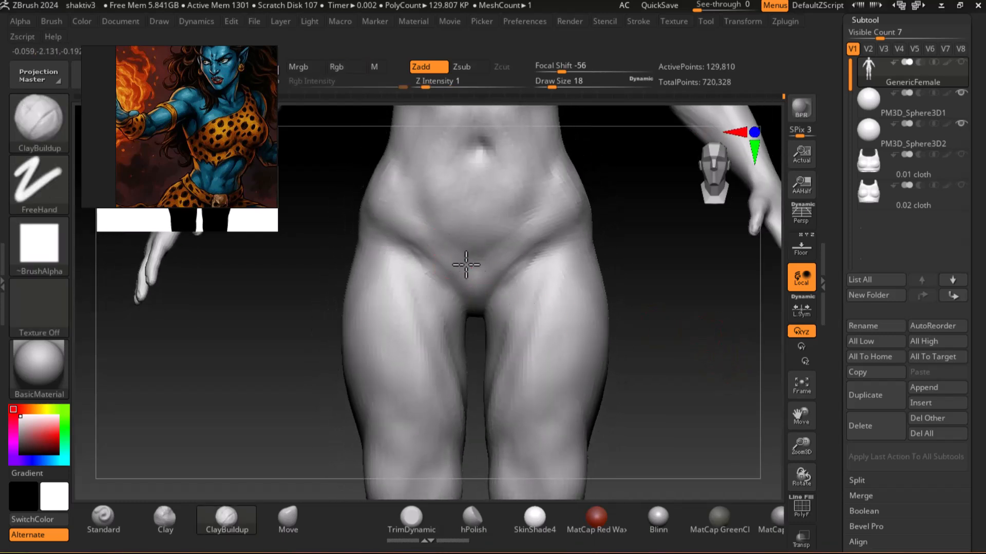
shift+drag(408, 234, 456, 270)
Step: Show the full figure from the front and hide the warrior reference image covering the canvas
alt+drag(630, 308, 619, 259)
key(shift)
alt+drag(660, 370, 646, 346)
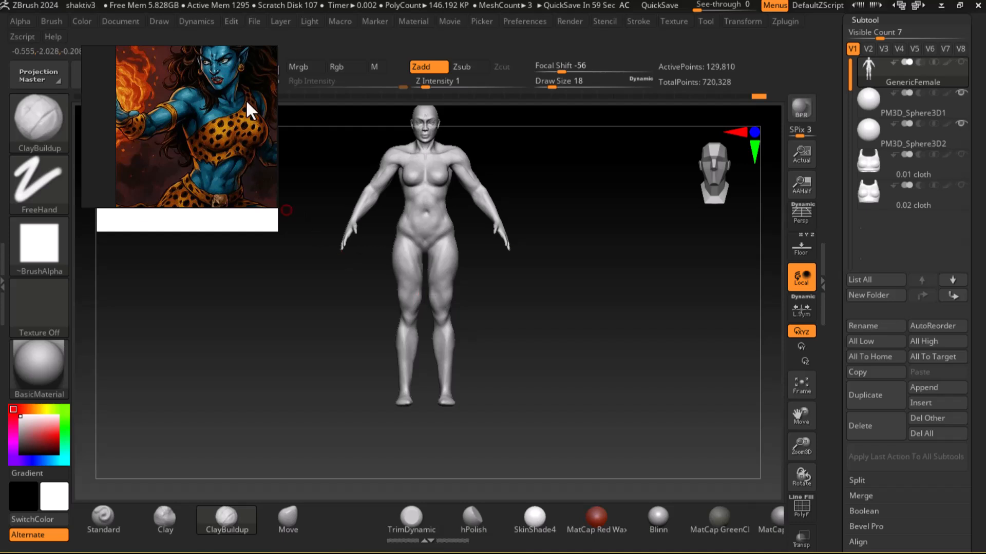
click(235, 56)
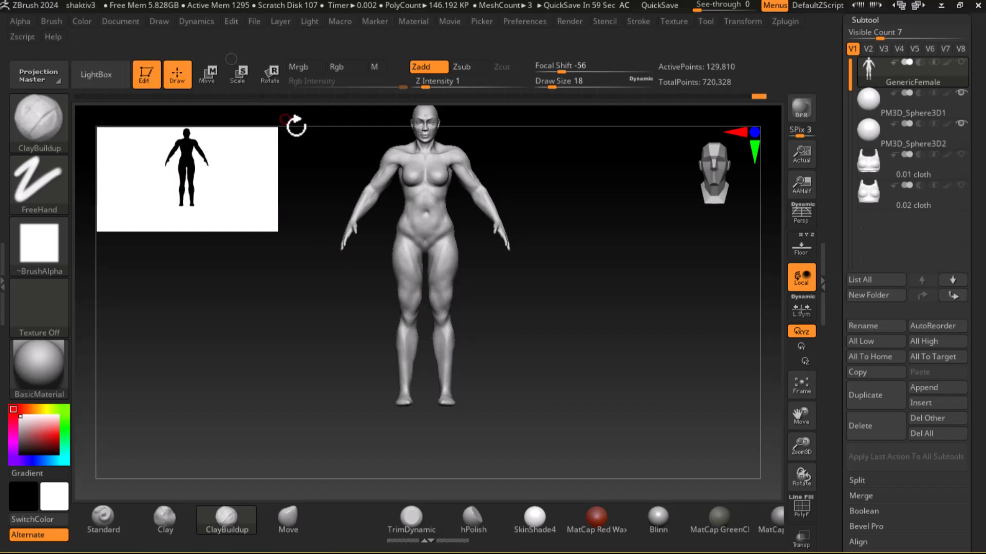
Step: Try to spread the legs with the Transpose gizmo placed at the hip, and undo the deformation
click(208, 74)
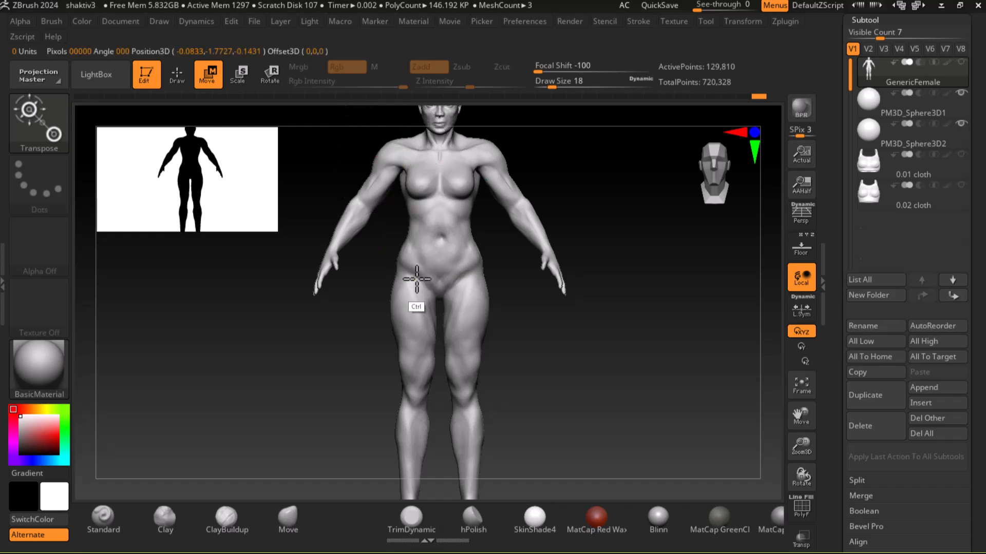
ctrl+click(417, 279)
ctrl+drag(477, 268, 496, 292)
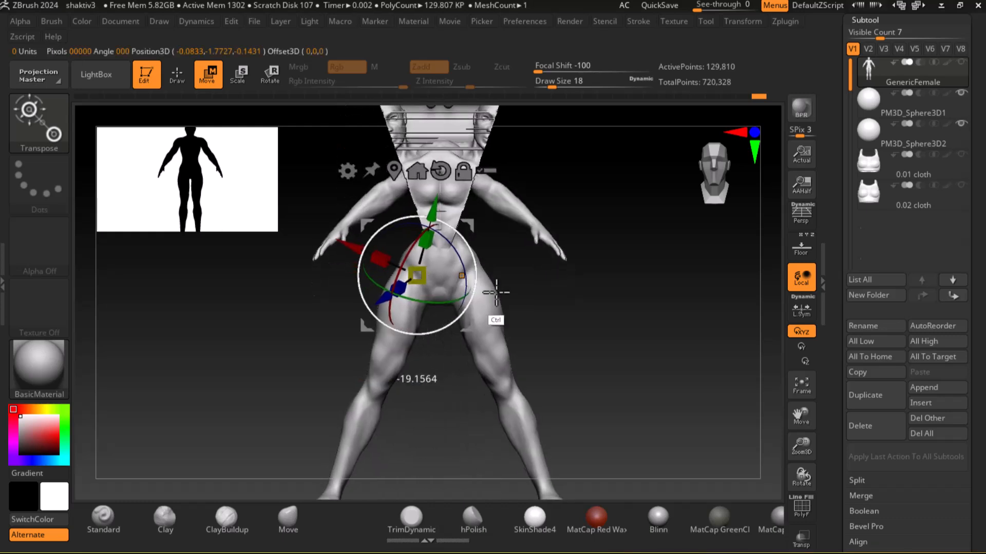
key(ctrl+z)
Step: Mask the body above the thighs from the hip and try rotating the legs outward, and undo the rotation
ctrl+right_drag(634, 347, 649, 405)
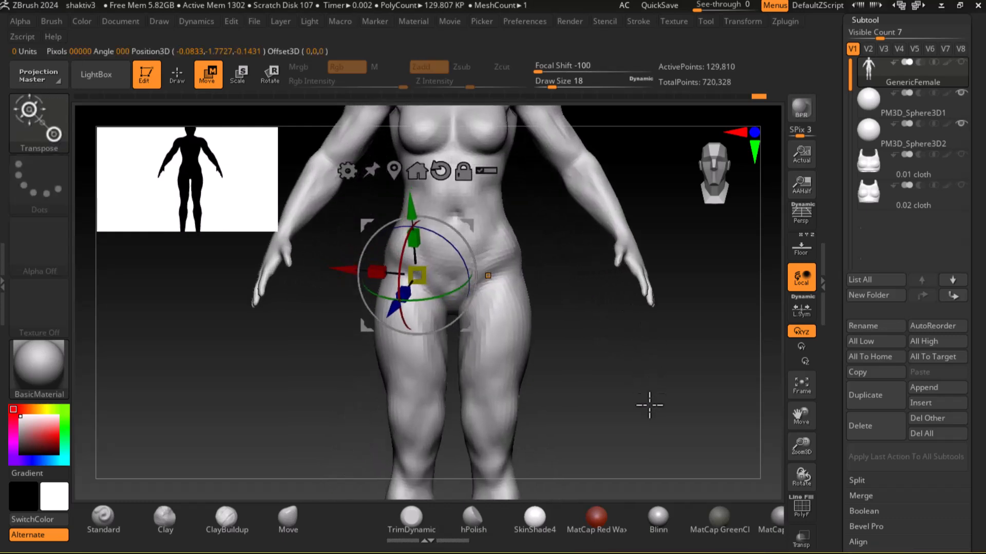
ctrl+click(507, 271)
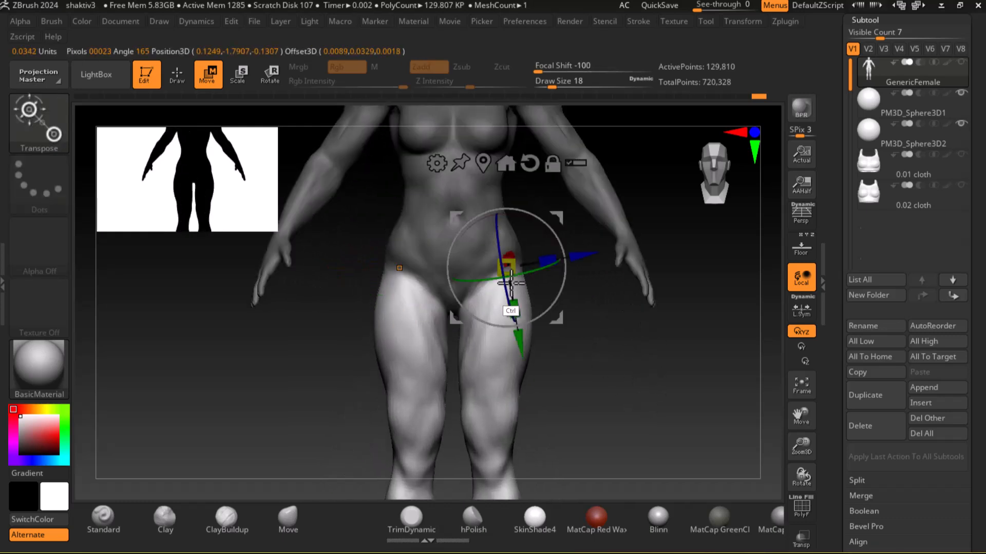
ctrl+click(414, 275)
alt+right_drag(612, 354, 636, 492)
ctrl+drag(317, 294, 291, 317)
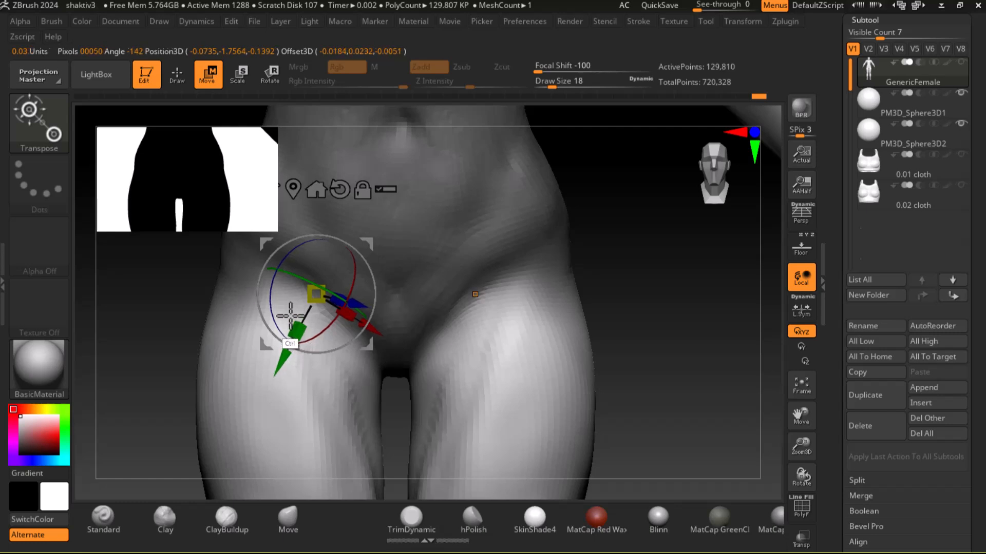
alt+drag(649, 352, 590, 235)
alt+drag(560, 403, 601, 282)
drag(478, 140, 477, 144)
key(ctrl+z)
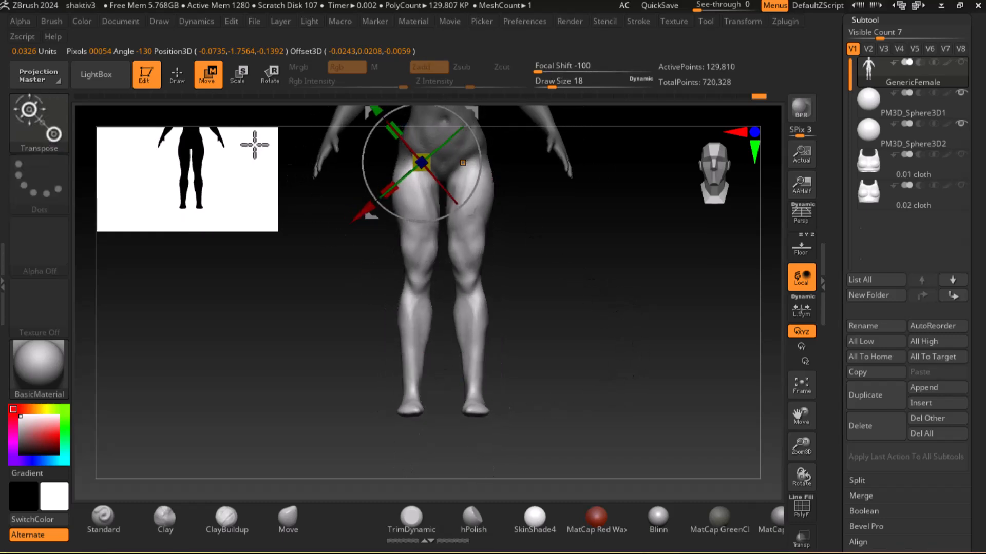
Step: Try masking the lower legs near the ankles with MaskPen at draw size 38, and undo the mask strokes
click(177, 74)
mouse_move(578, 373)
alt+mouse_down()
mouse_move(590, 411)
mouse_move(601, 275)
alt+mouse_up()
key(])
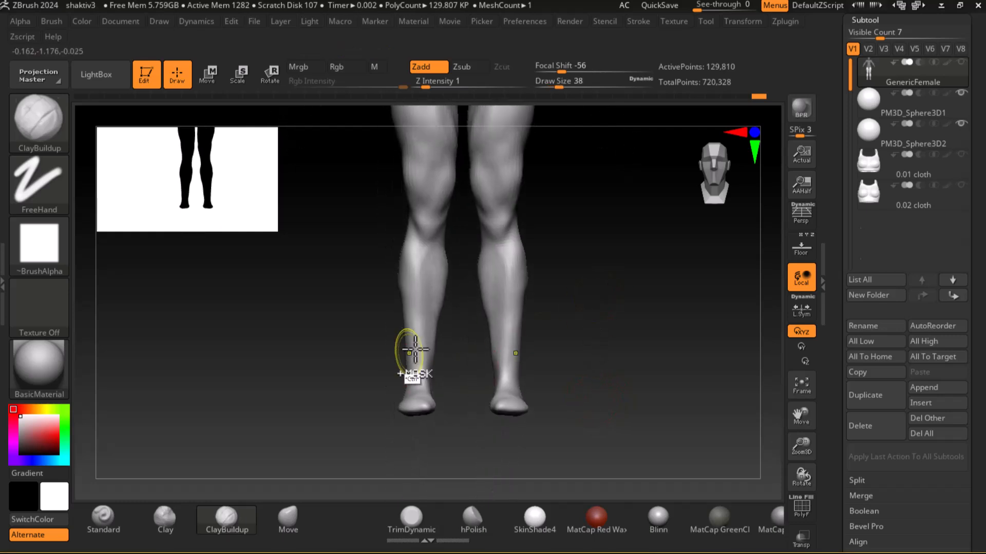
drag(610, 345, 675, 355)
mouse_move(436, 332)
ctrl+mouse_down()
mouse_move(422, 359)
mouse_move(433, 361)
ctrl+mouse_up()
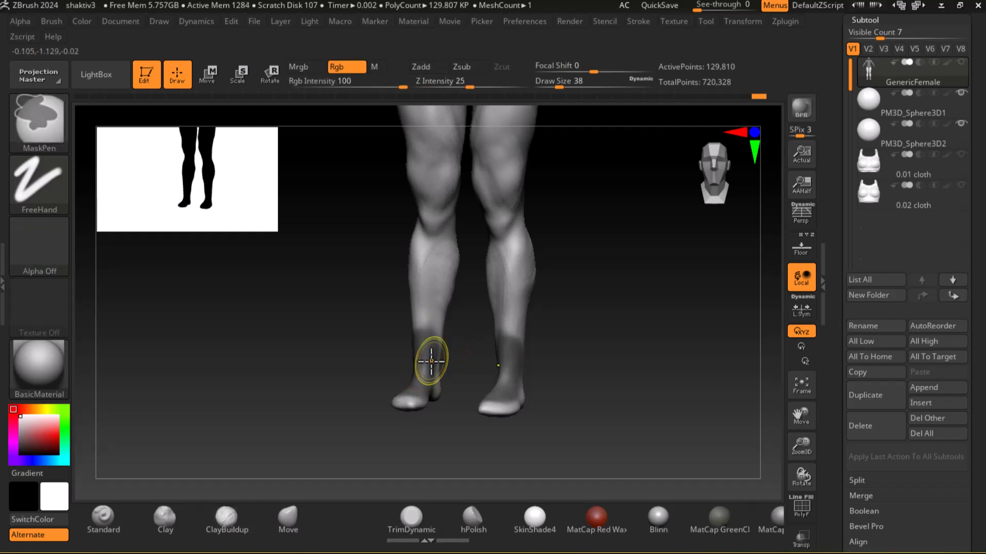
key(ctrl+z)
mouse_move(454, 314)
ctrl+alt+mouse_down()
mouse_move(423, 398)
mouse_move(410, 396)
ctrl+alt+mouse_up()
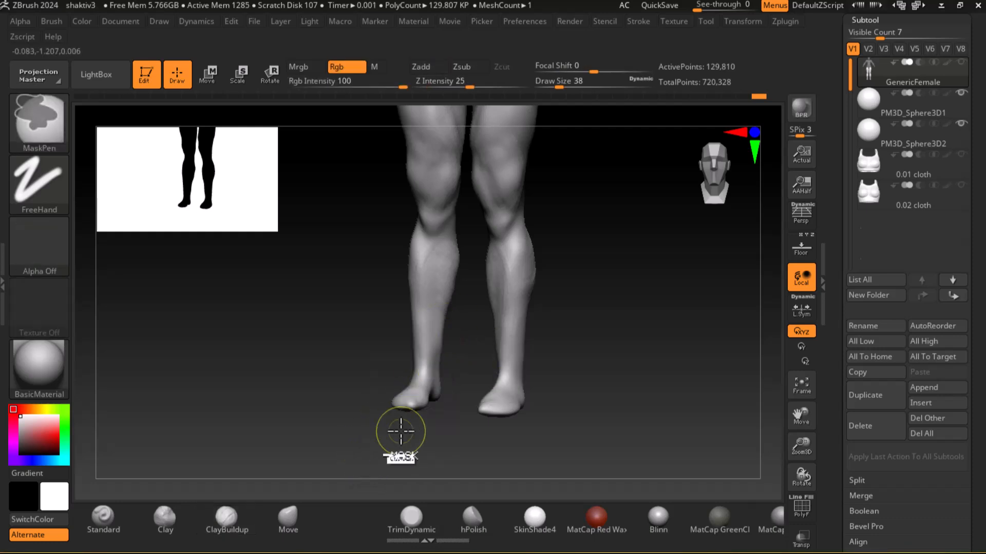
drag(642, 361, 573, 366)
ctrl+alt+drag(436, 343, 452, 416)
ctrl+click(499, 369)
ctrl+drag(472, 382, 451, 402)
key(ctrl+z)
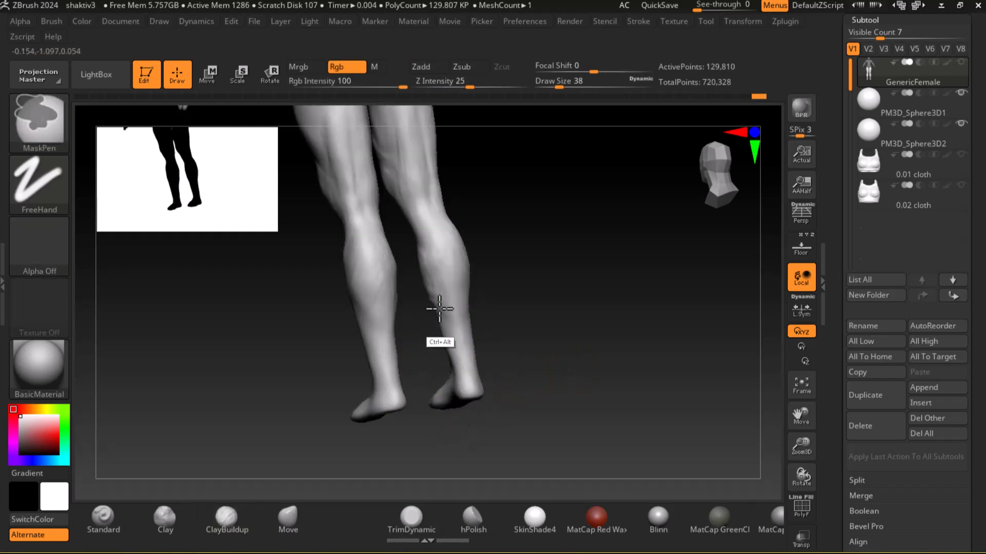
Step: Mask the torso and arms down to the hip creases with a Transpose topological mask, leaving both legs free
drag(545, 334, 724, 374)
alt+drag(678, 411, 684, 383)
click(208, 72)
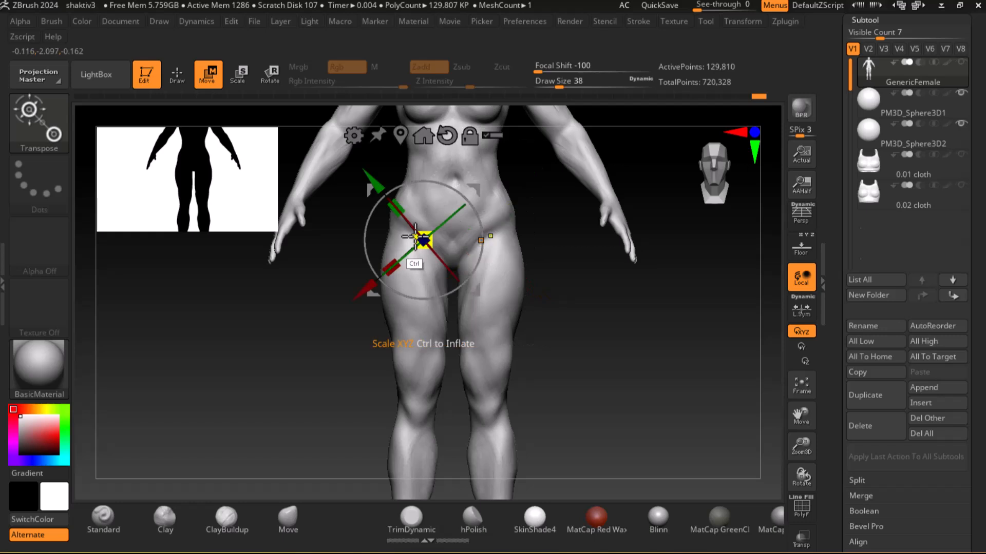
ctrl+drag(494, 224, 557, 223)
Step: Rotate both legs outward from the hips for a wider stance, return to Draw mode and check the pose
alt+drag(619, 374, 622, 295)
alt+drag(614, 233, 616, 310)
drag(563, 227, 566, 225)
alt+drag(600, 351, 599, 294)
alt+drag(599, 293, 600, 345)
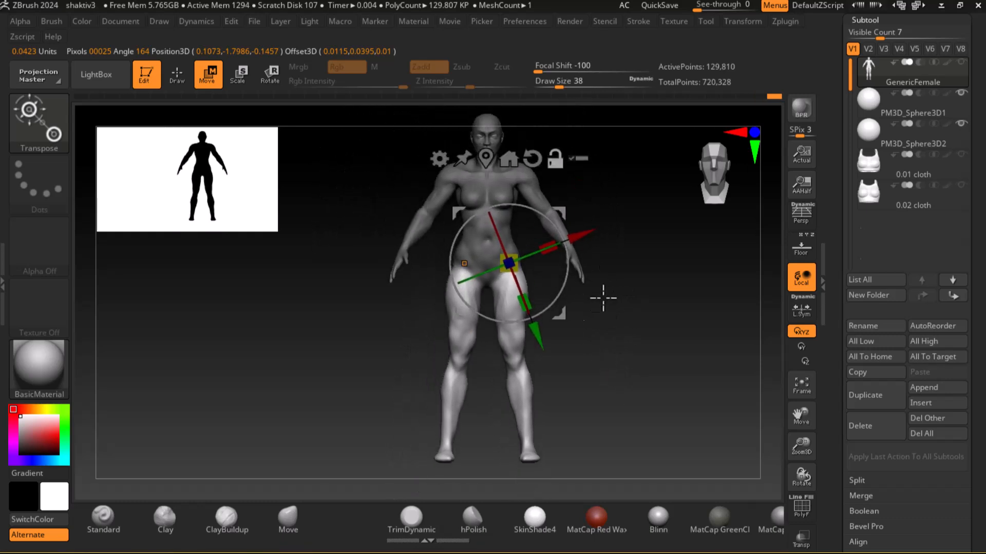
click(177, 75)
mouse_move(689, 363)
mouse_down()
mouse_move(750, 392)
mouse_move(634, 369)
mouse_up()
mouse_move(677, 425)
mouse_down()
mouse_move(735, 396)
mouse_move(688, 398)
mouse_move(706, 418)
mouse_move(716, 400)
mouse_move(706, 428)
mouse_up()
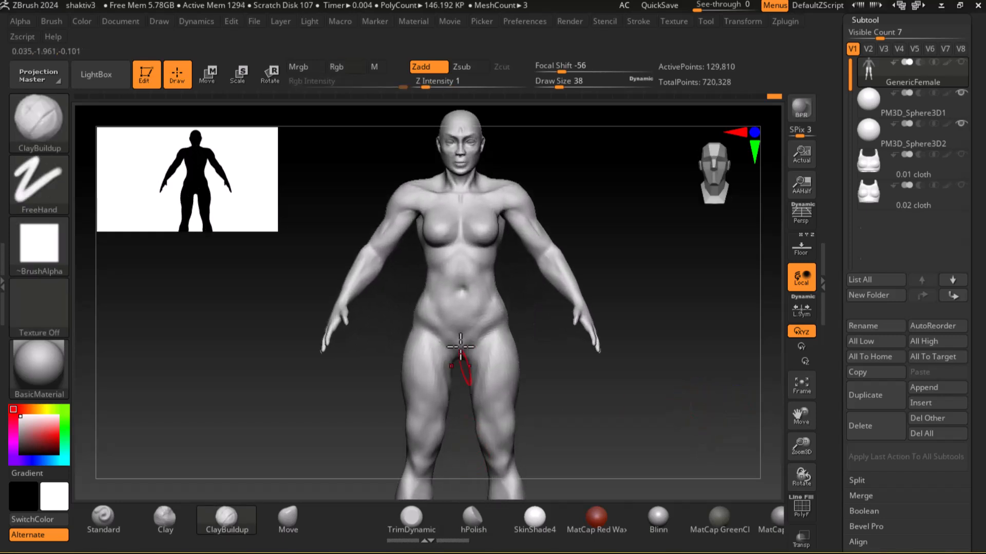
Step: Open the Windows Start menu and taskbar
key(super)
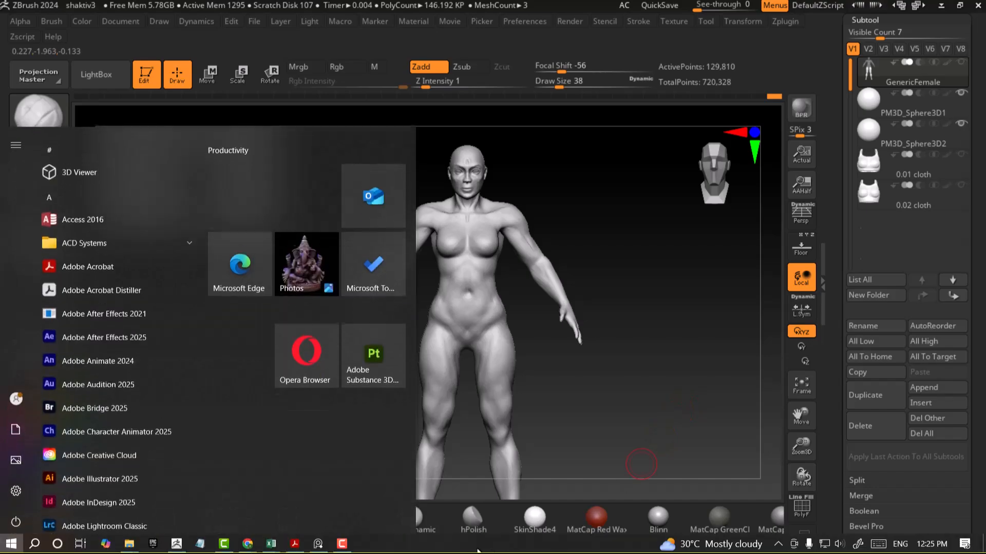